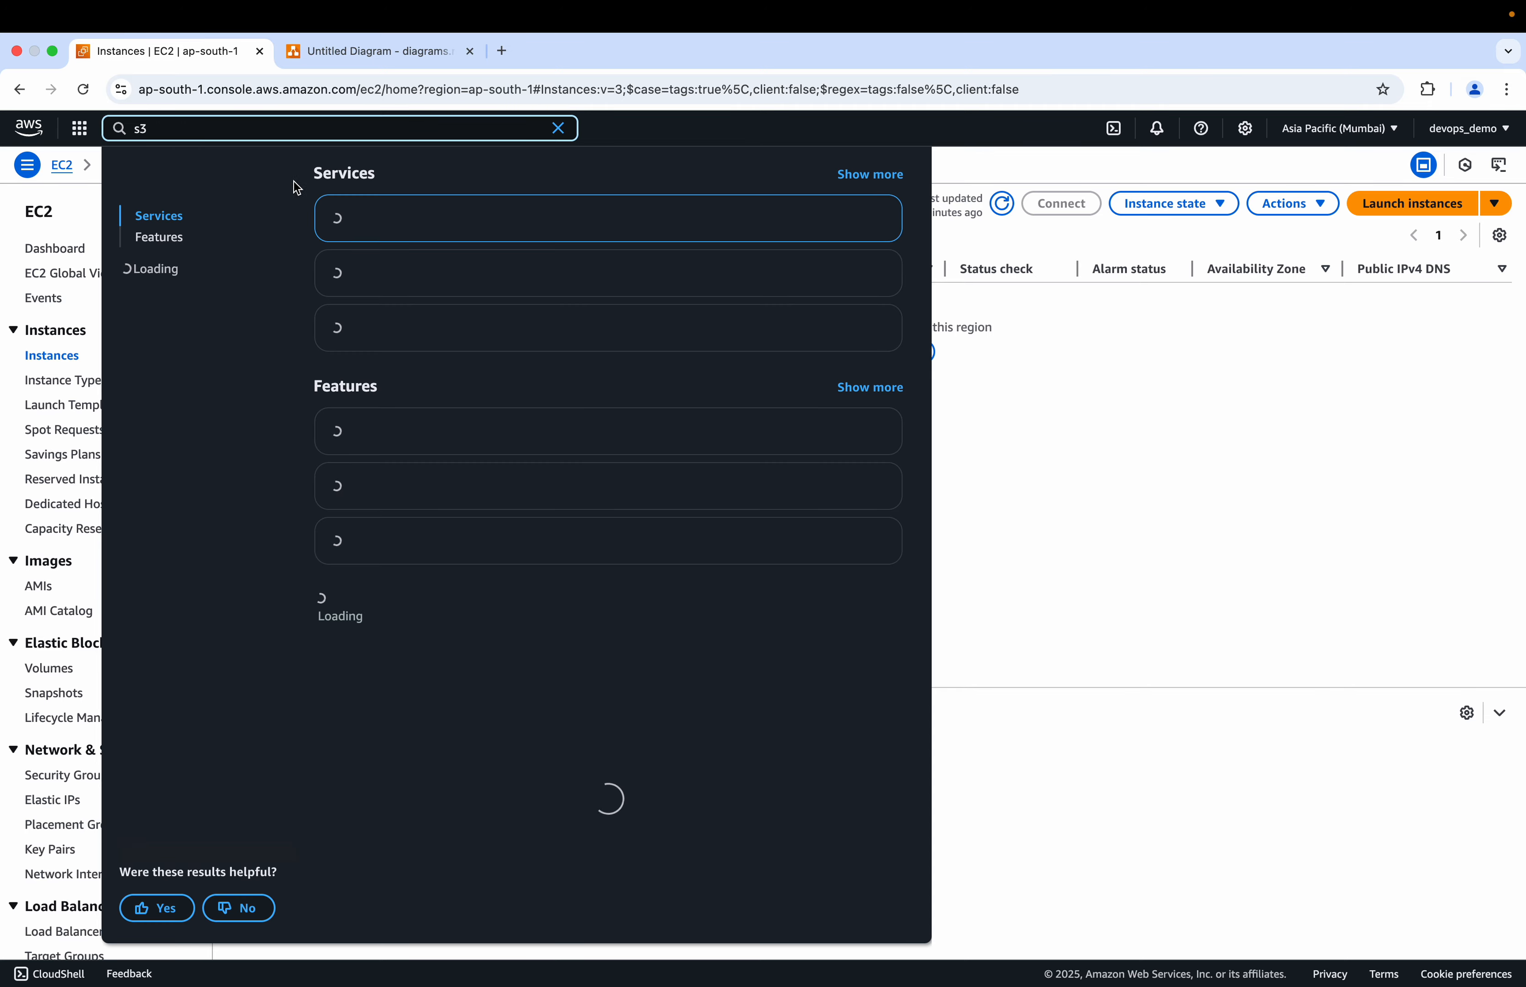
Step: Open Amazon S3 and start creating a general purpose bucket named mandemo-11
left_click(379, 221)
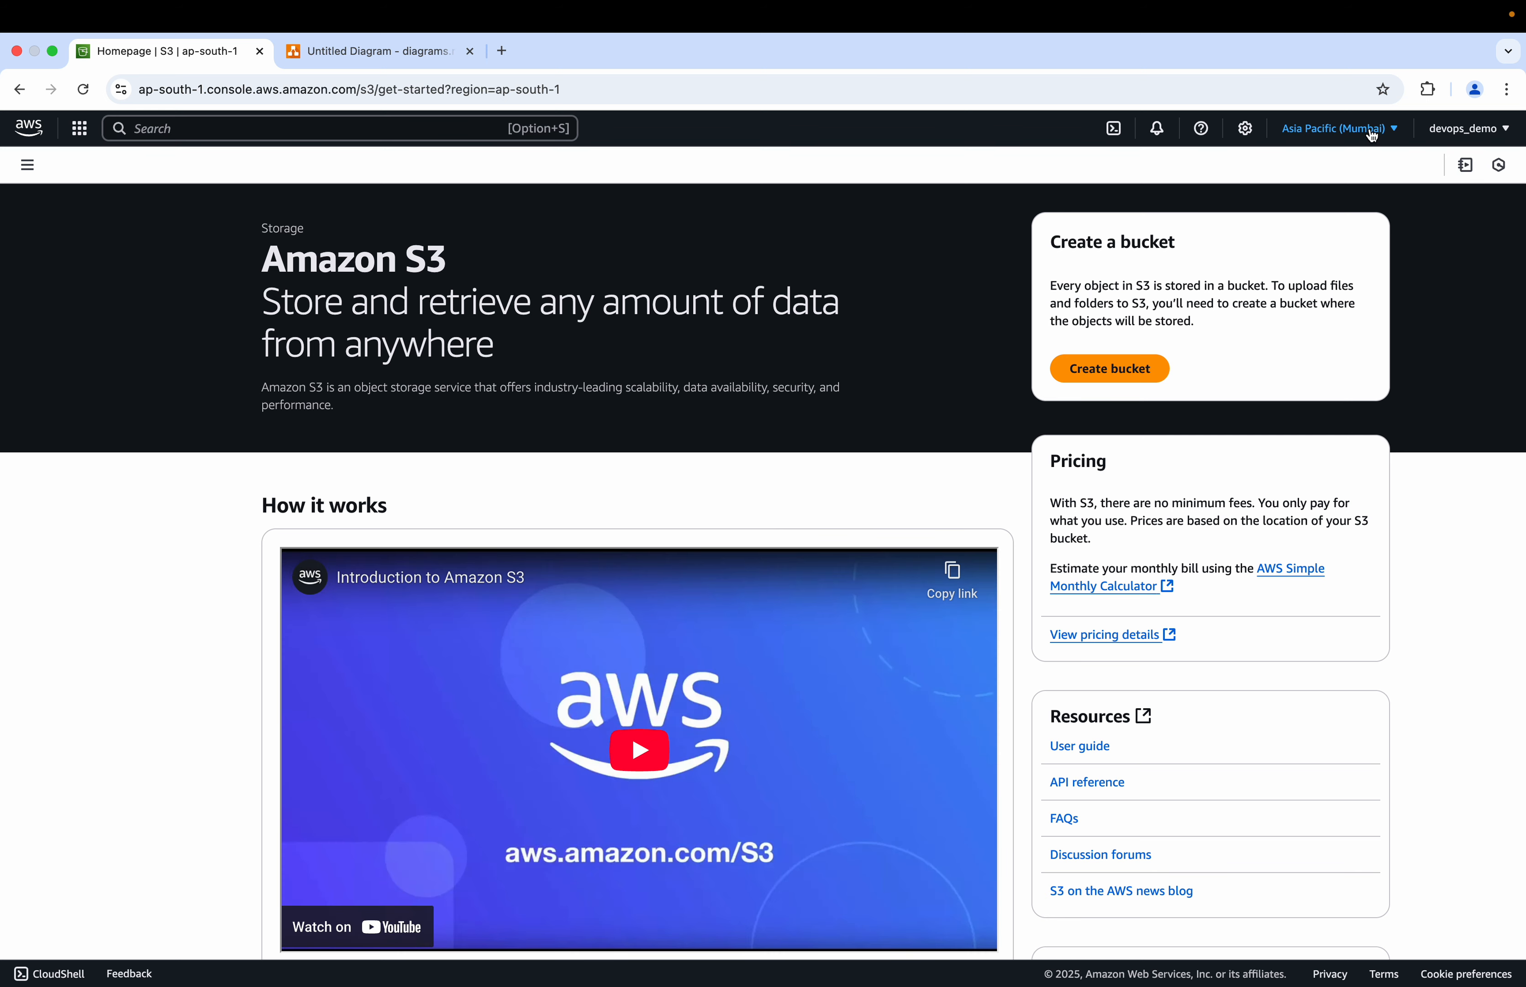
left_click(1145, 370)
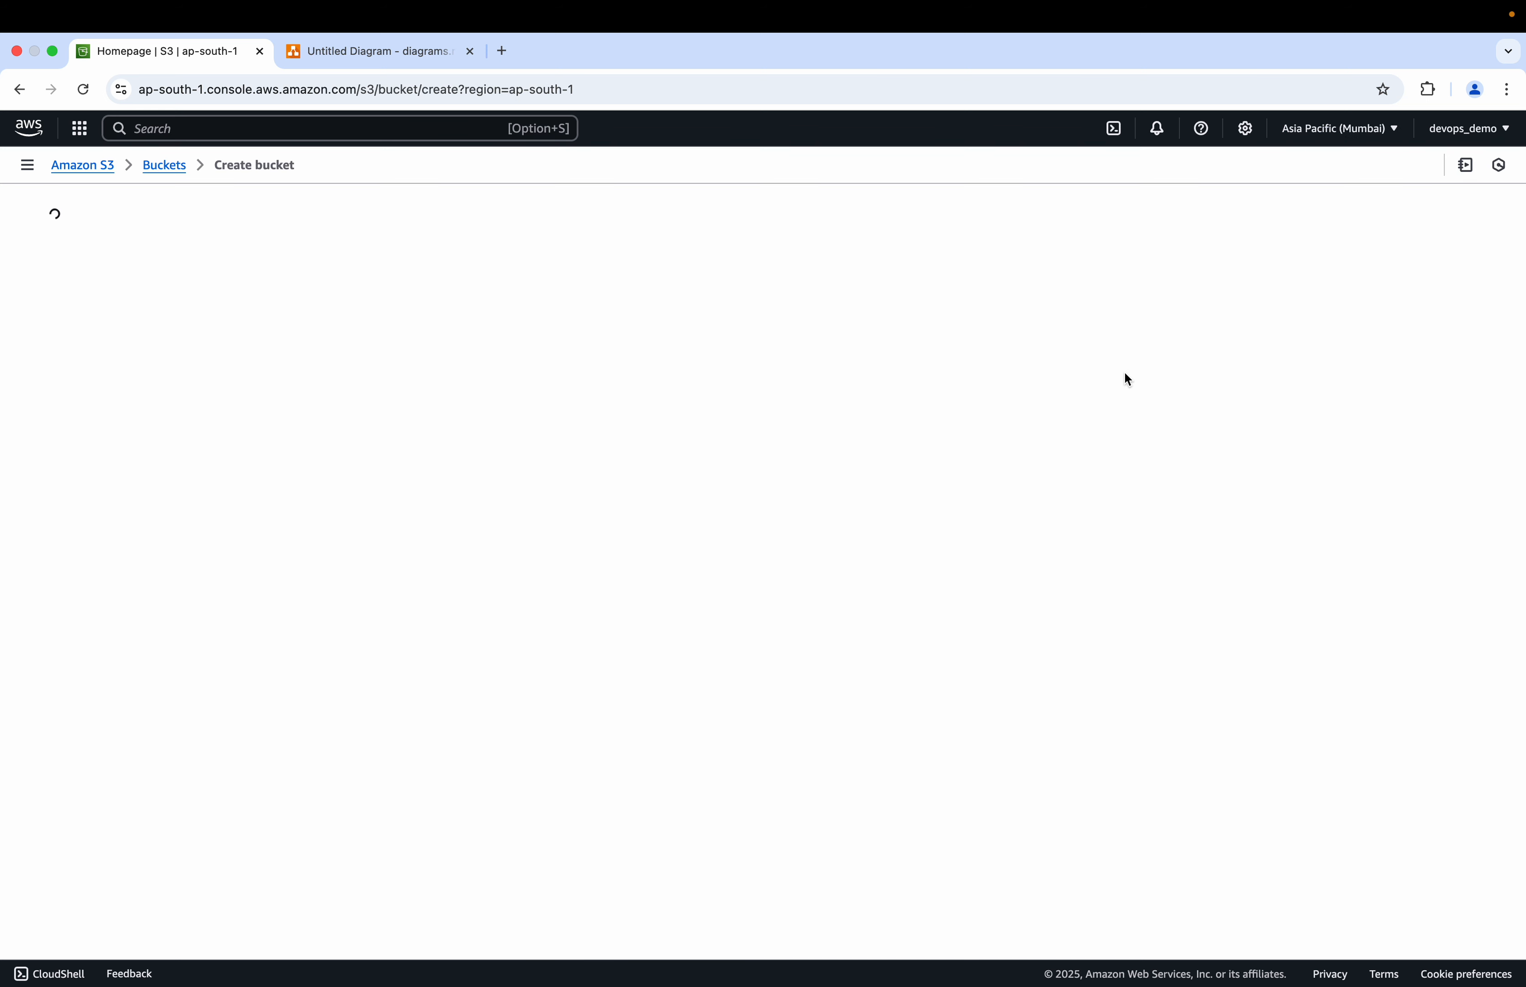
left_click(318, 505)
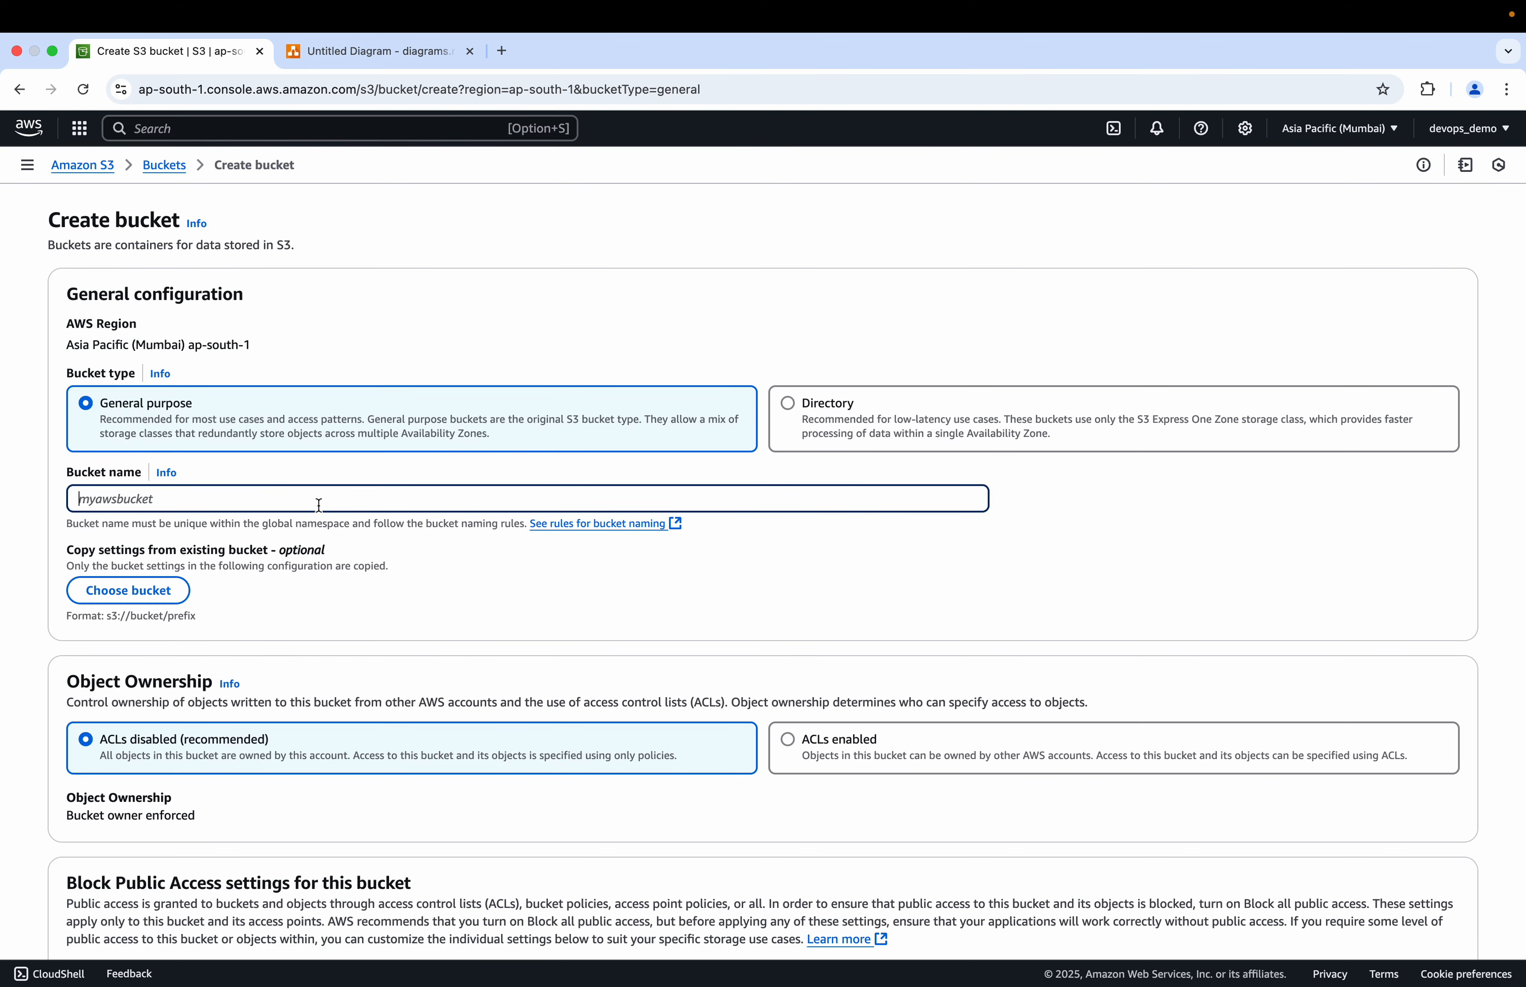
type("mandemo-11")
Step: Turn off Block all public access, acknowledge the public-access warning, and create the bucket
scroll(270, 564, "down", 10)
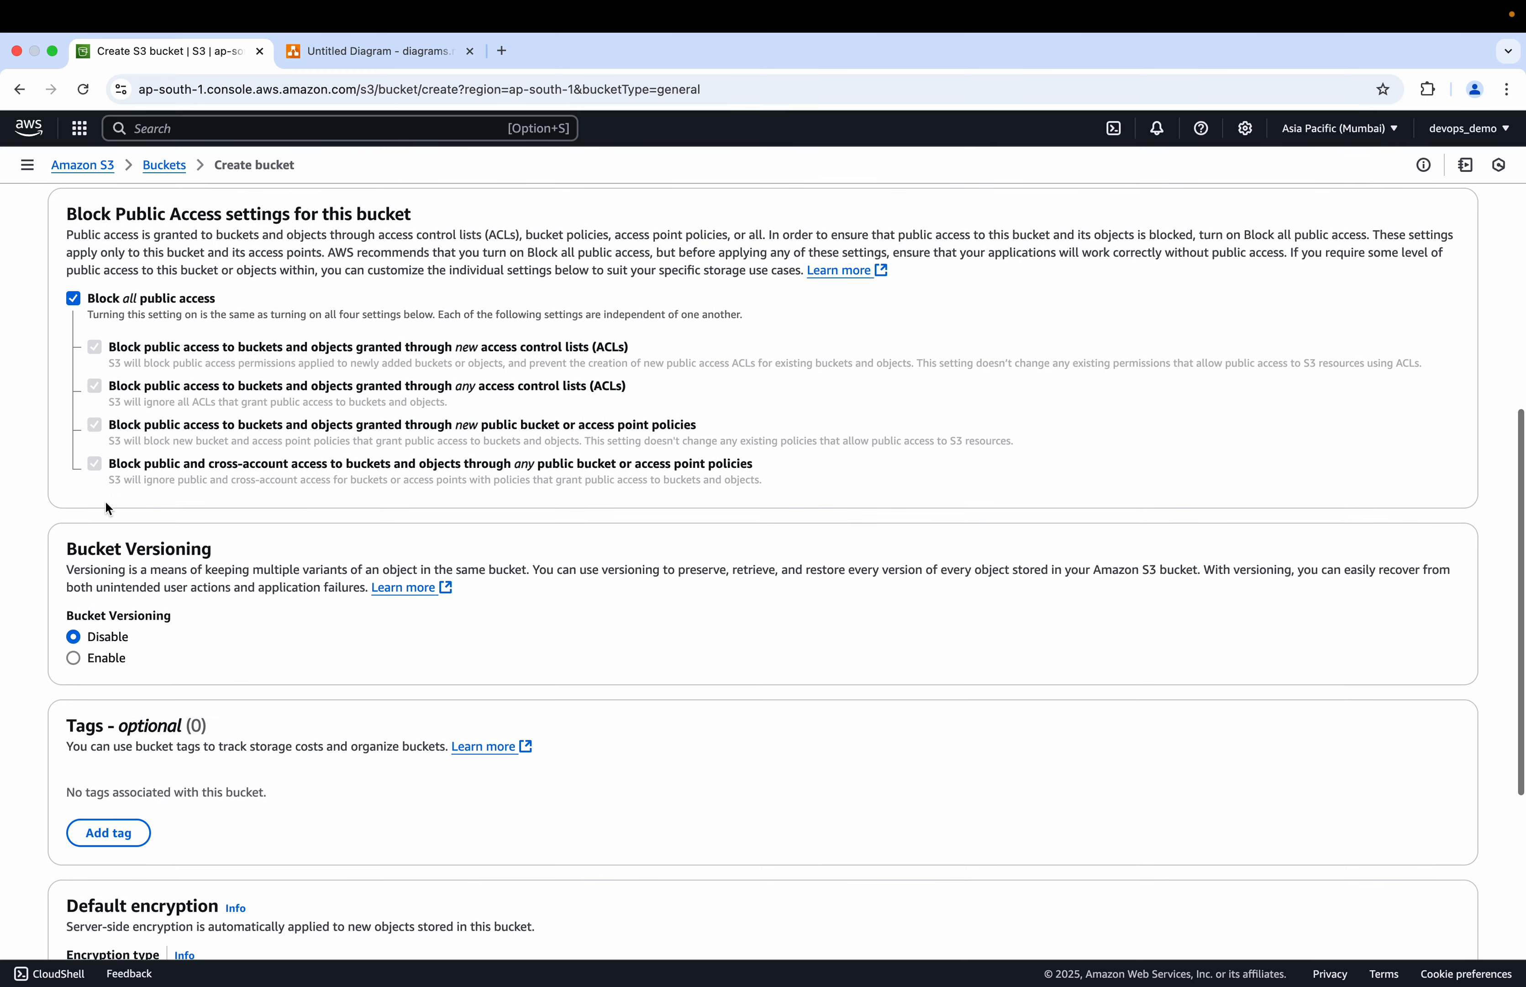
left_click(73, 298)
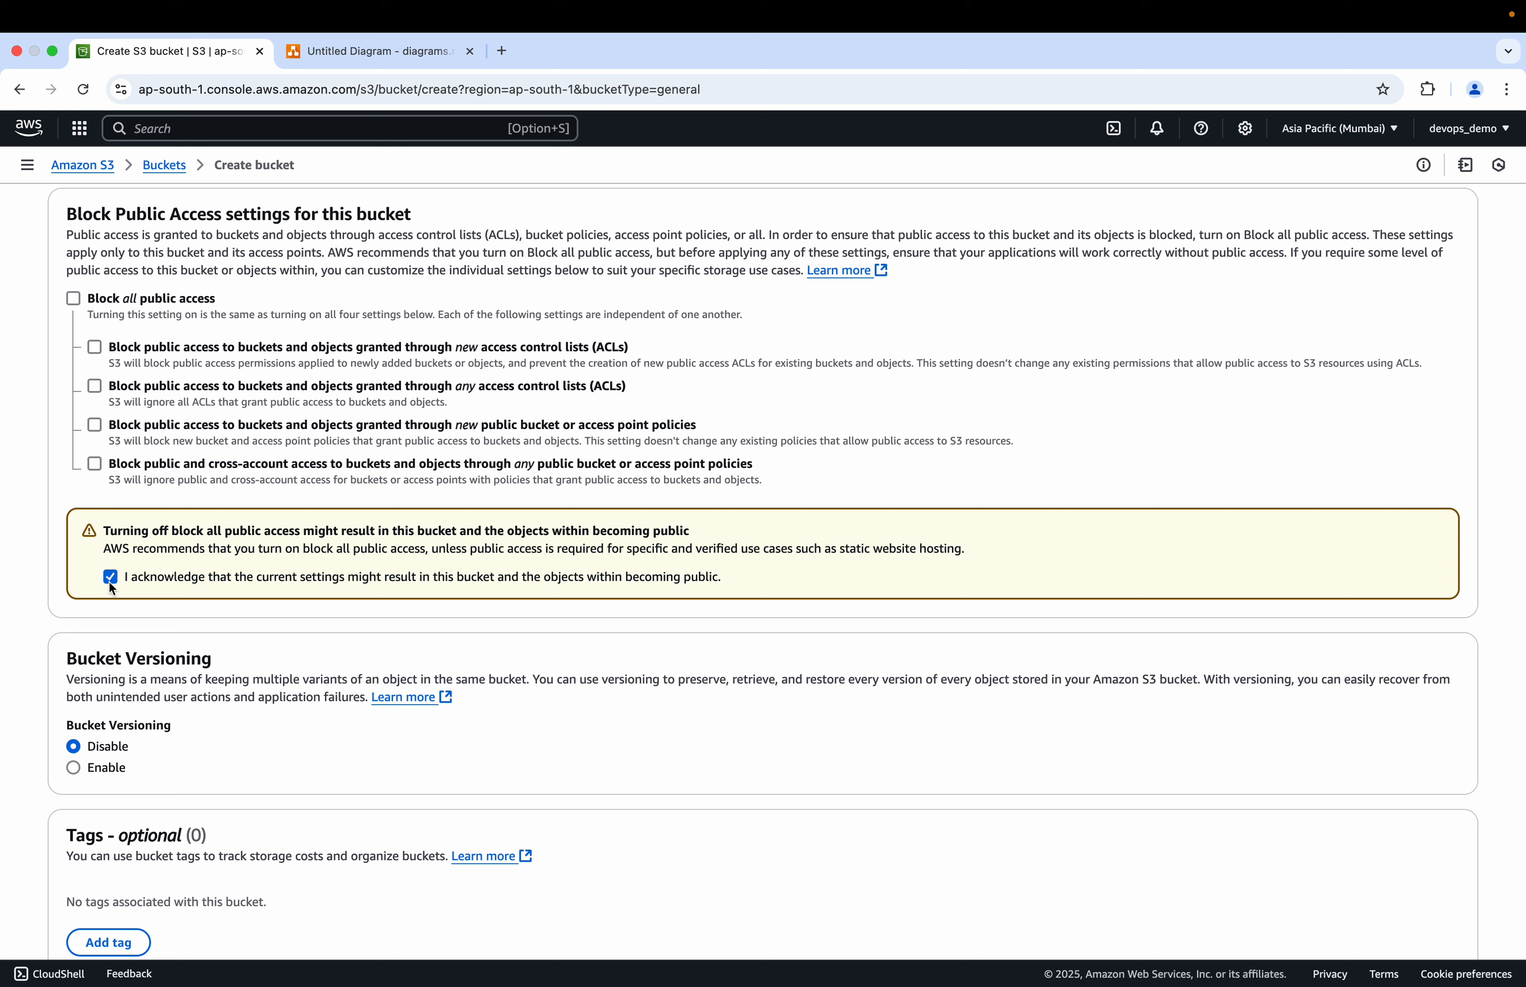
scroll(109, 582, "down", 8)
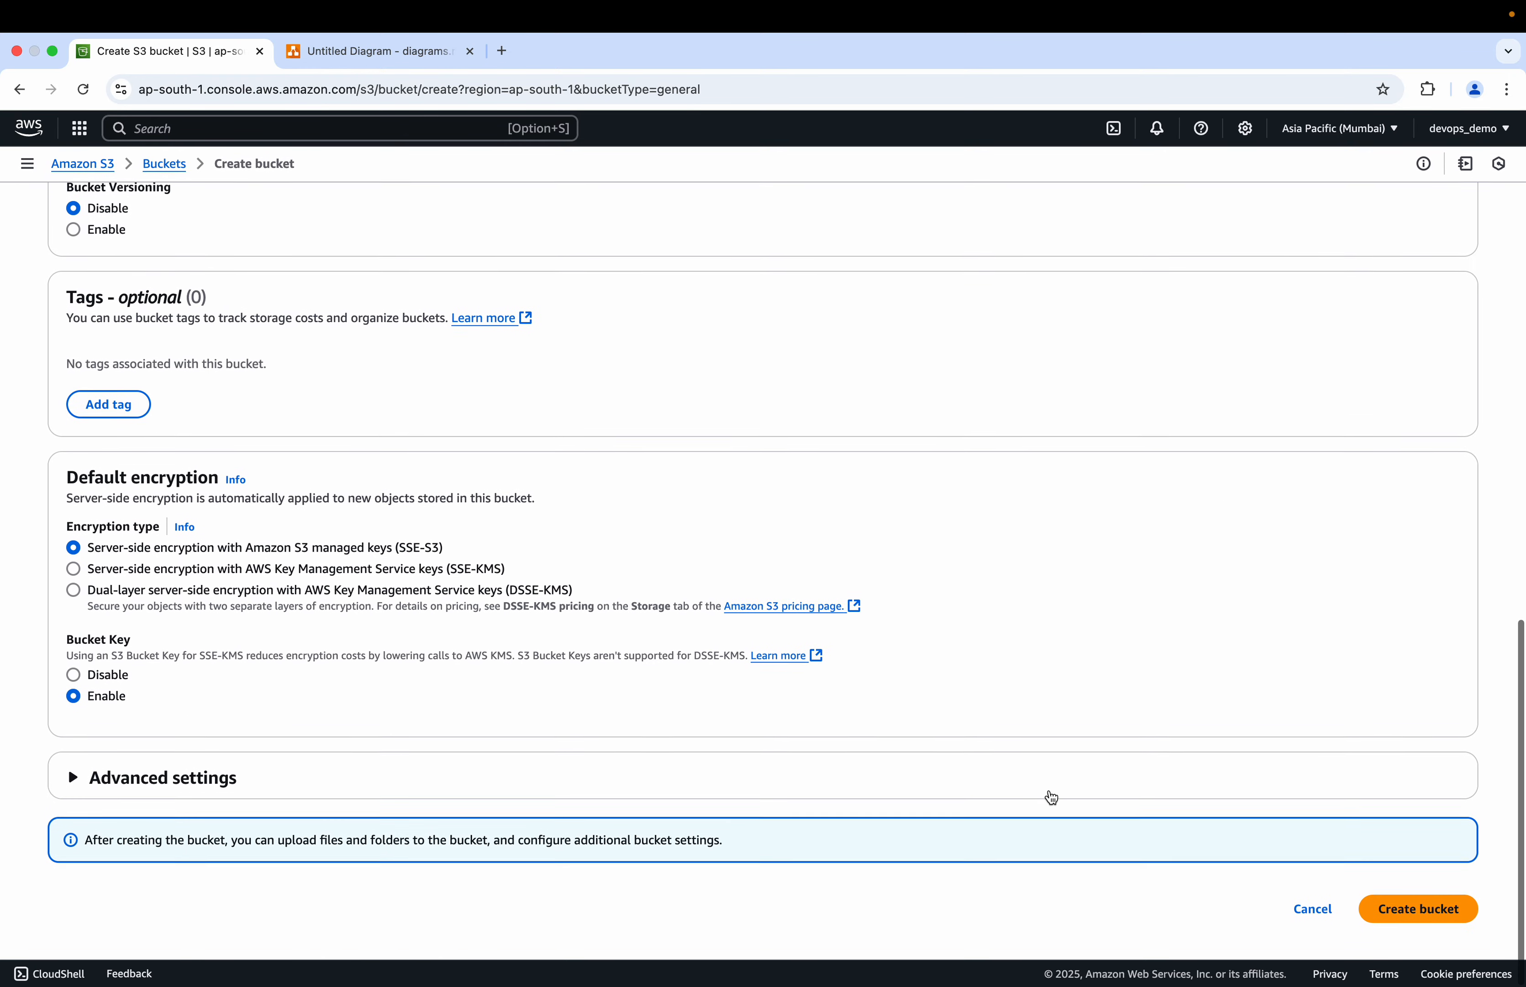
left_click(1386, 909)
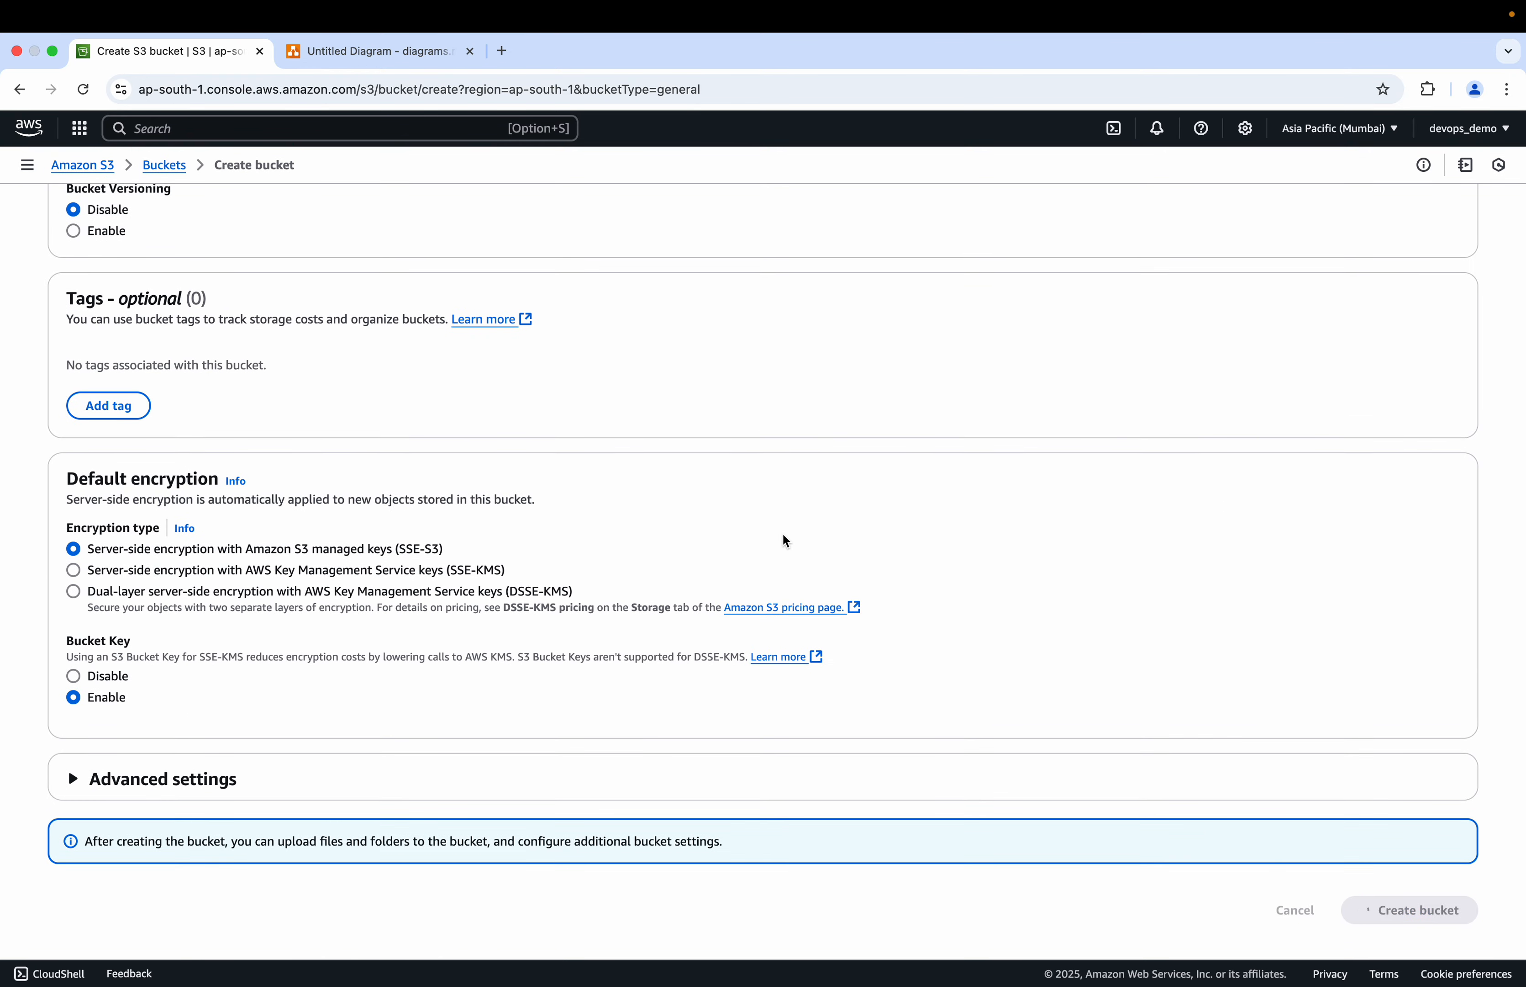
Step: Open the S3 console home in a new tab and switch its region to US East (N. Virginia)
left_click(384, 55)
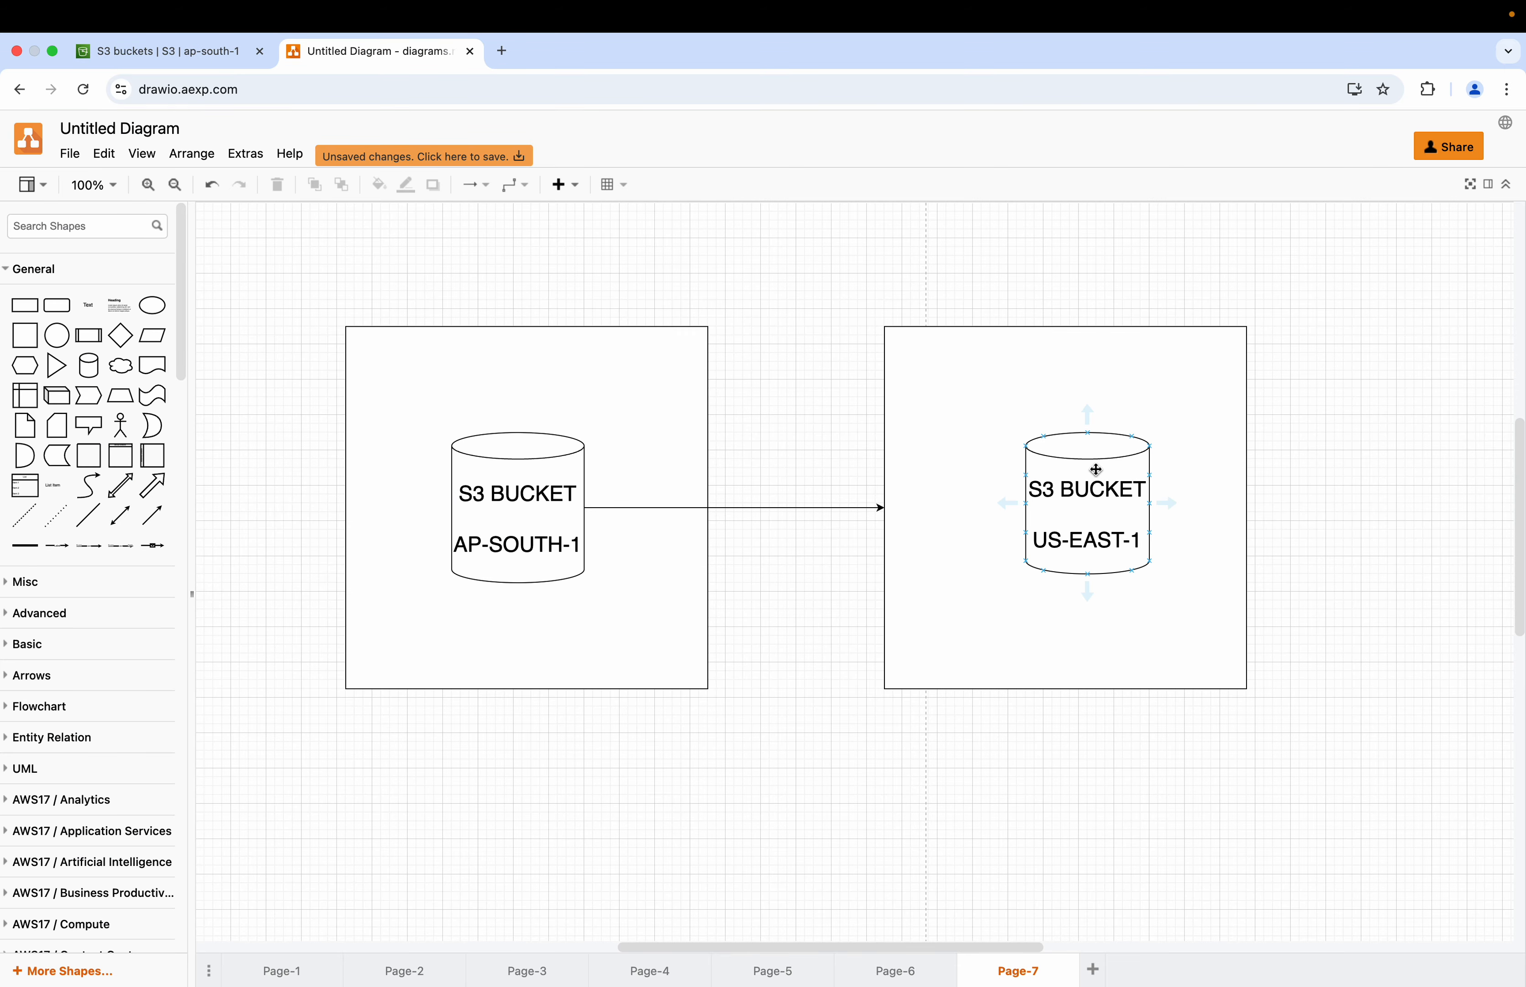
left_click(199, 50)
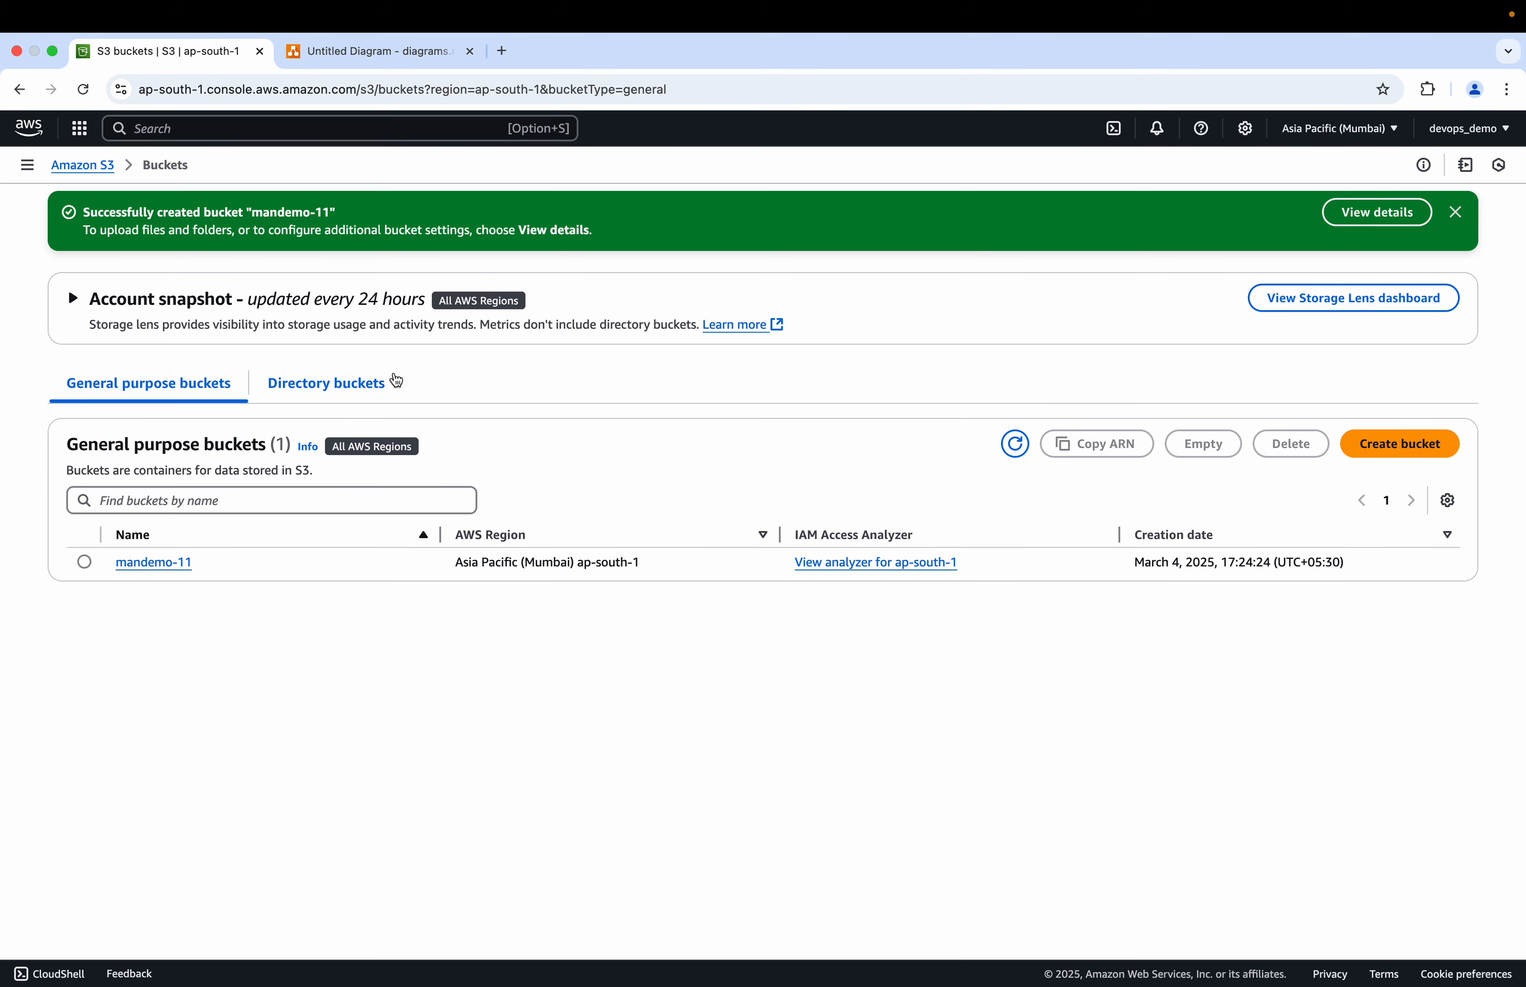
left_click(1341, 128)
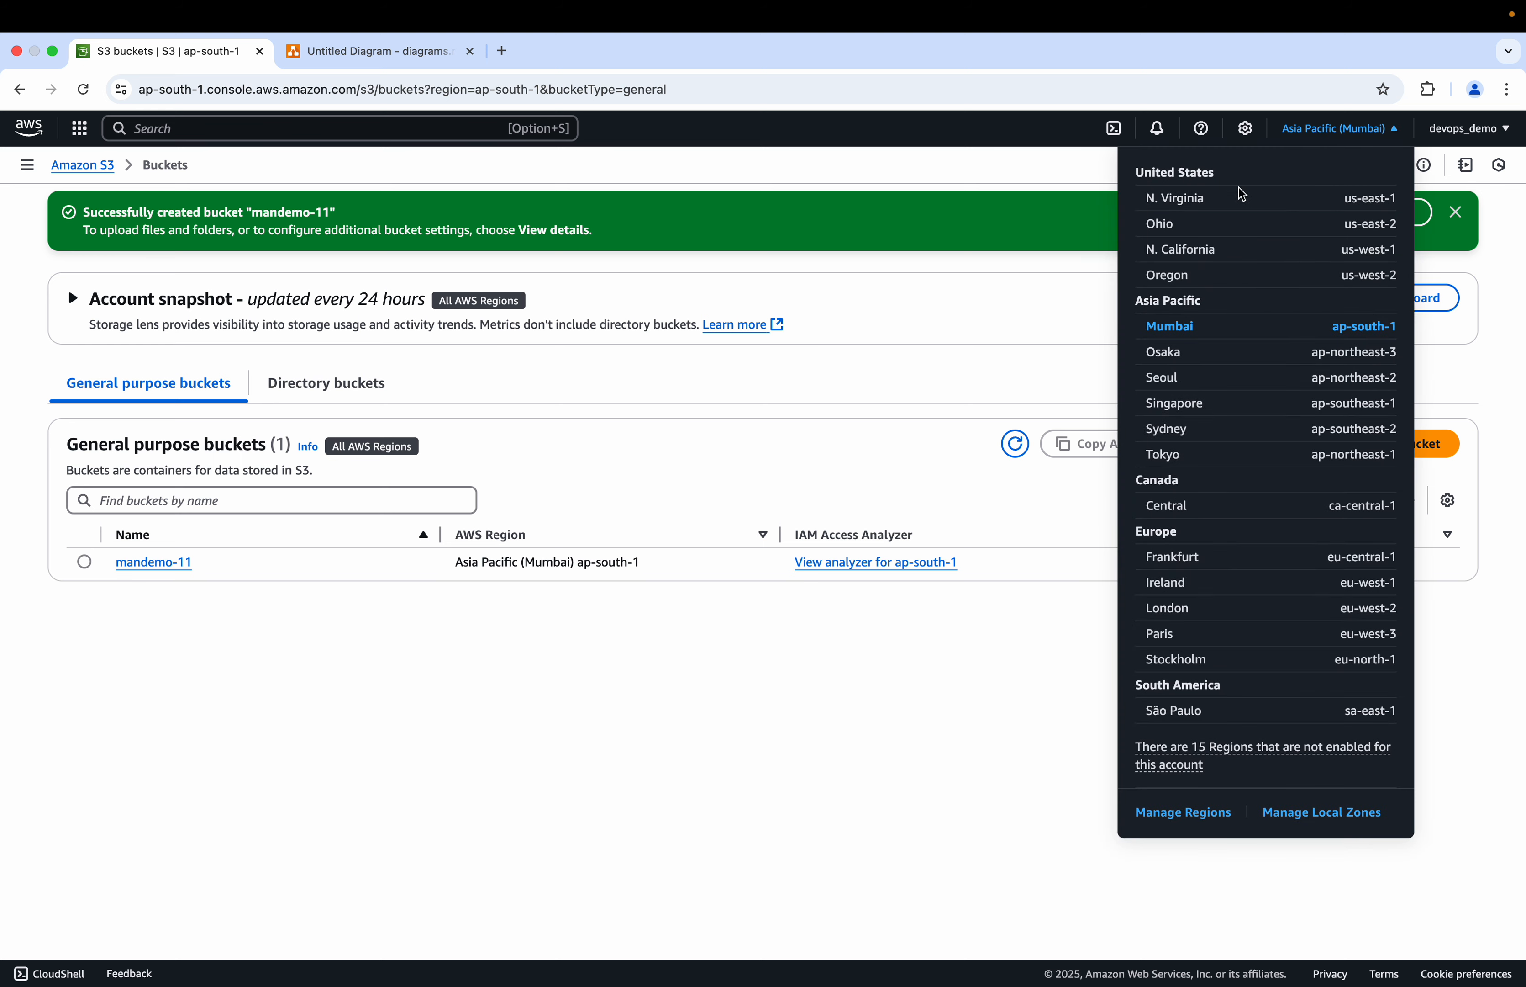
left_click(96, 168, "super")
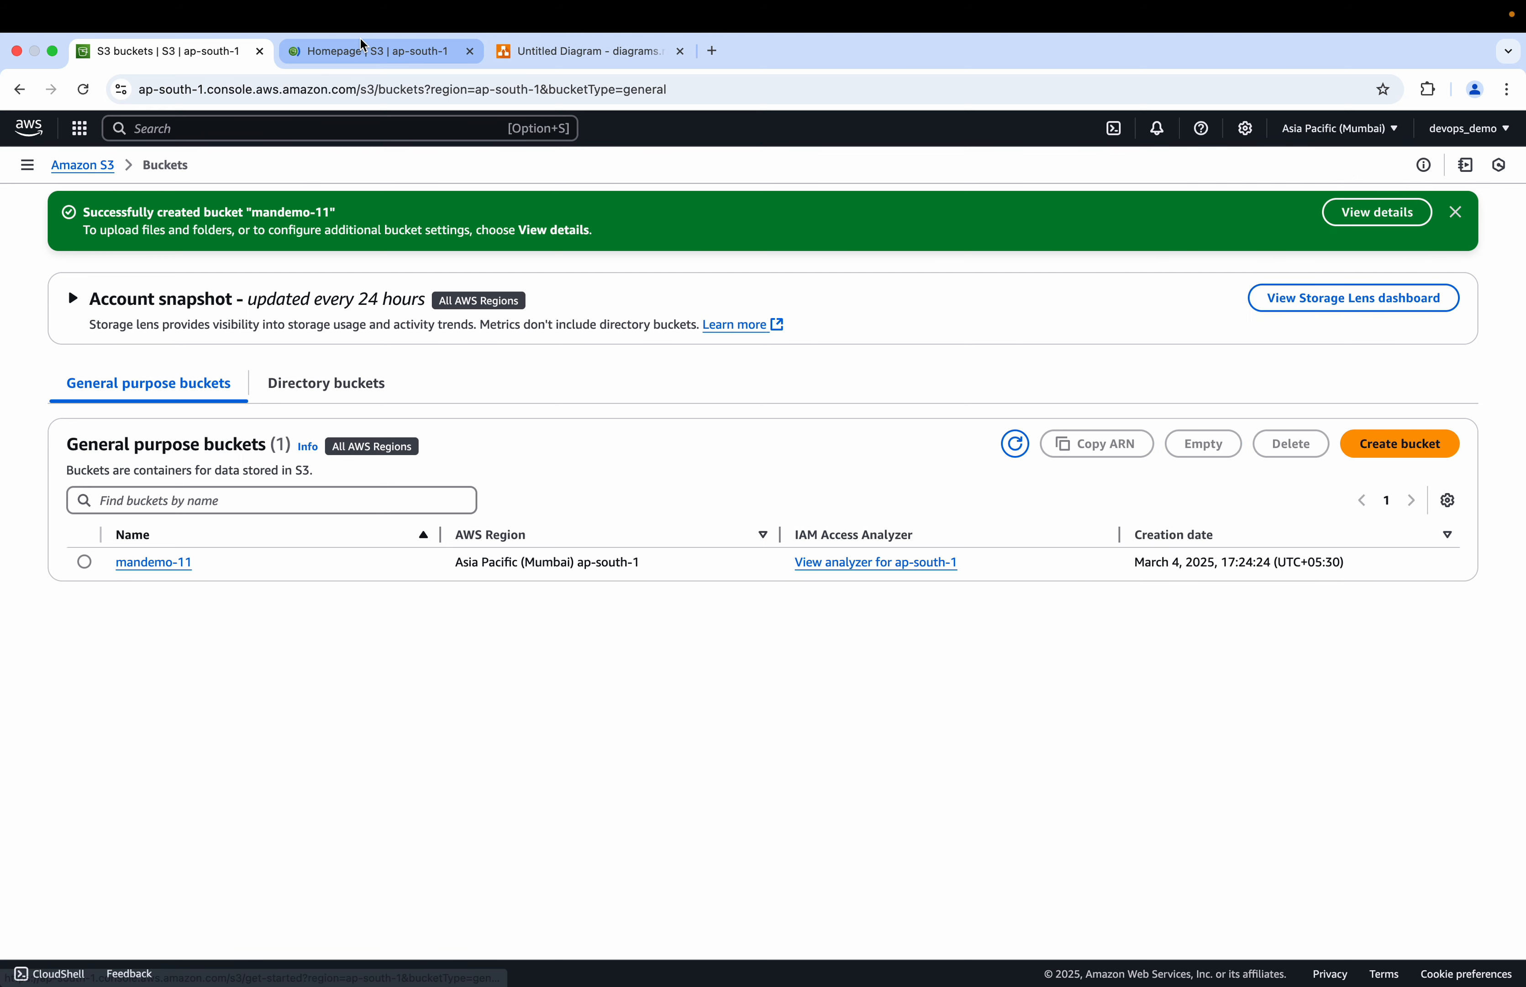
left_click(359, 54)
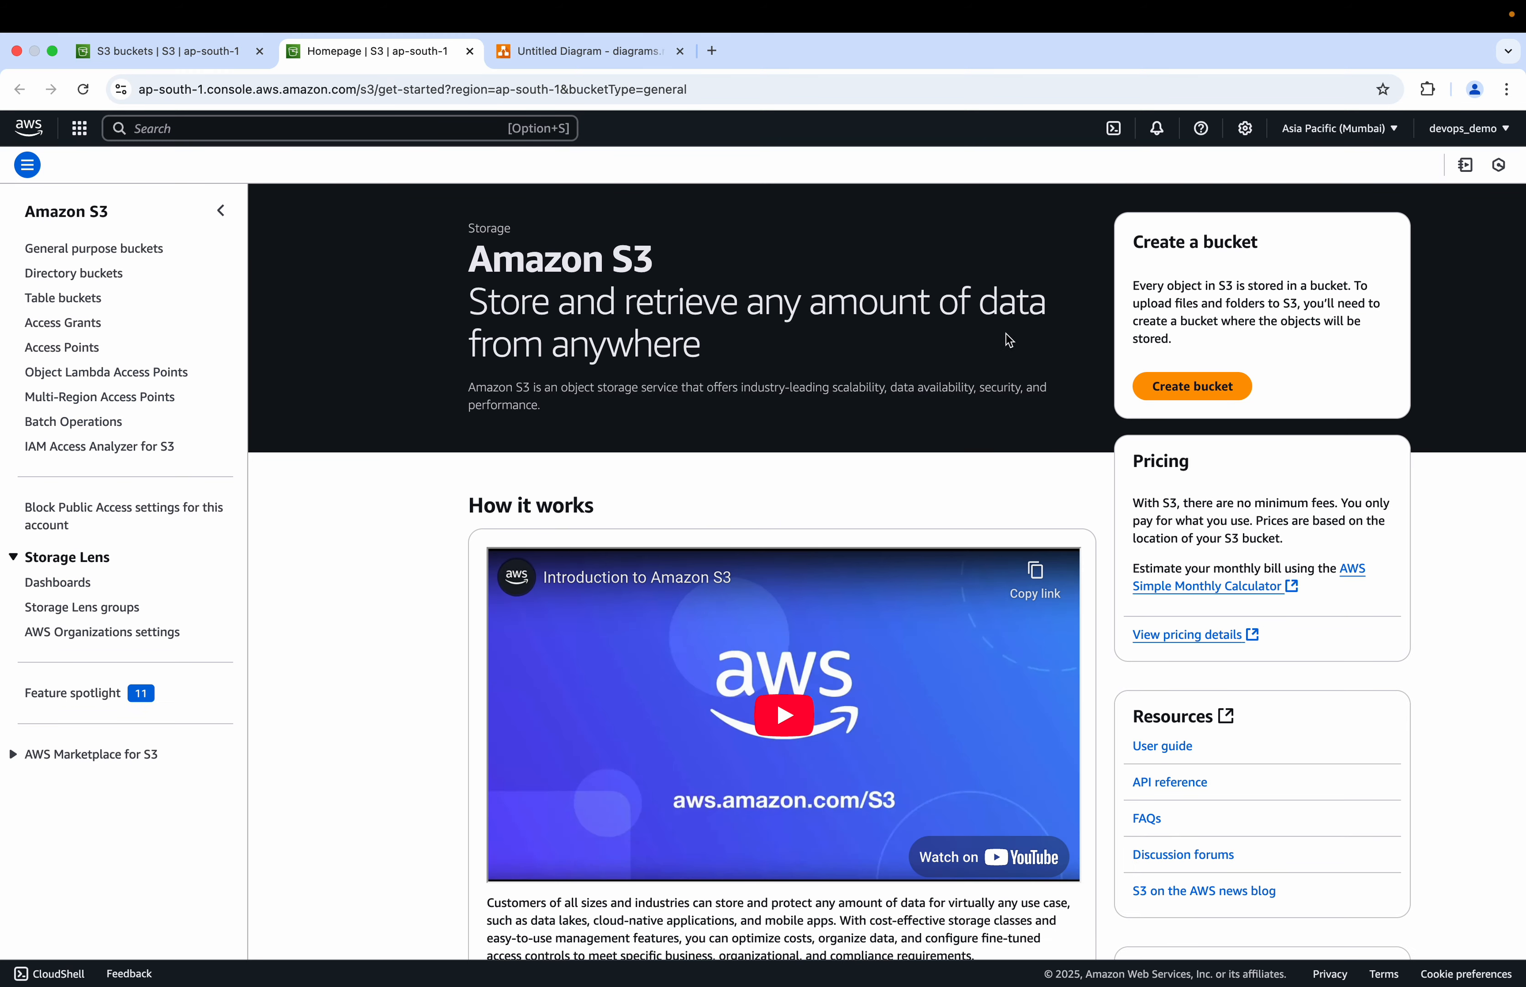
left_click(1330, 134)
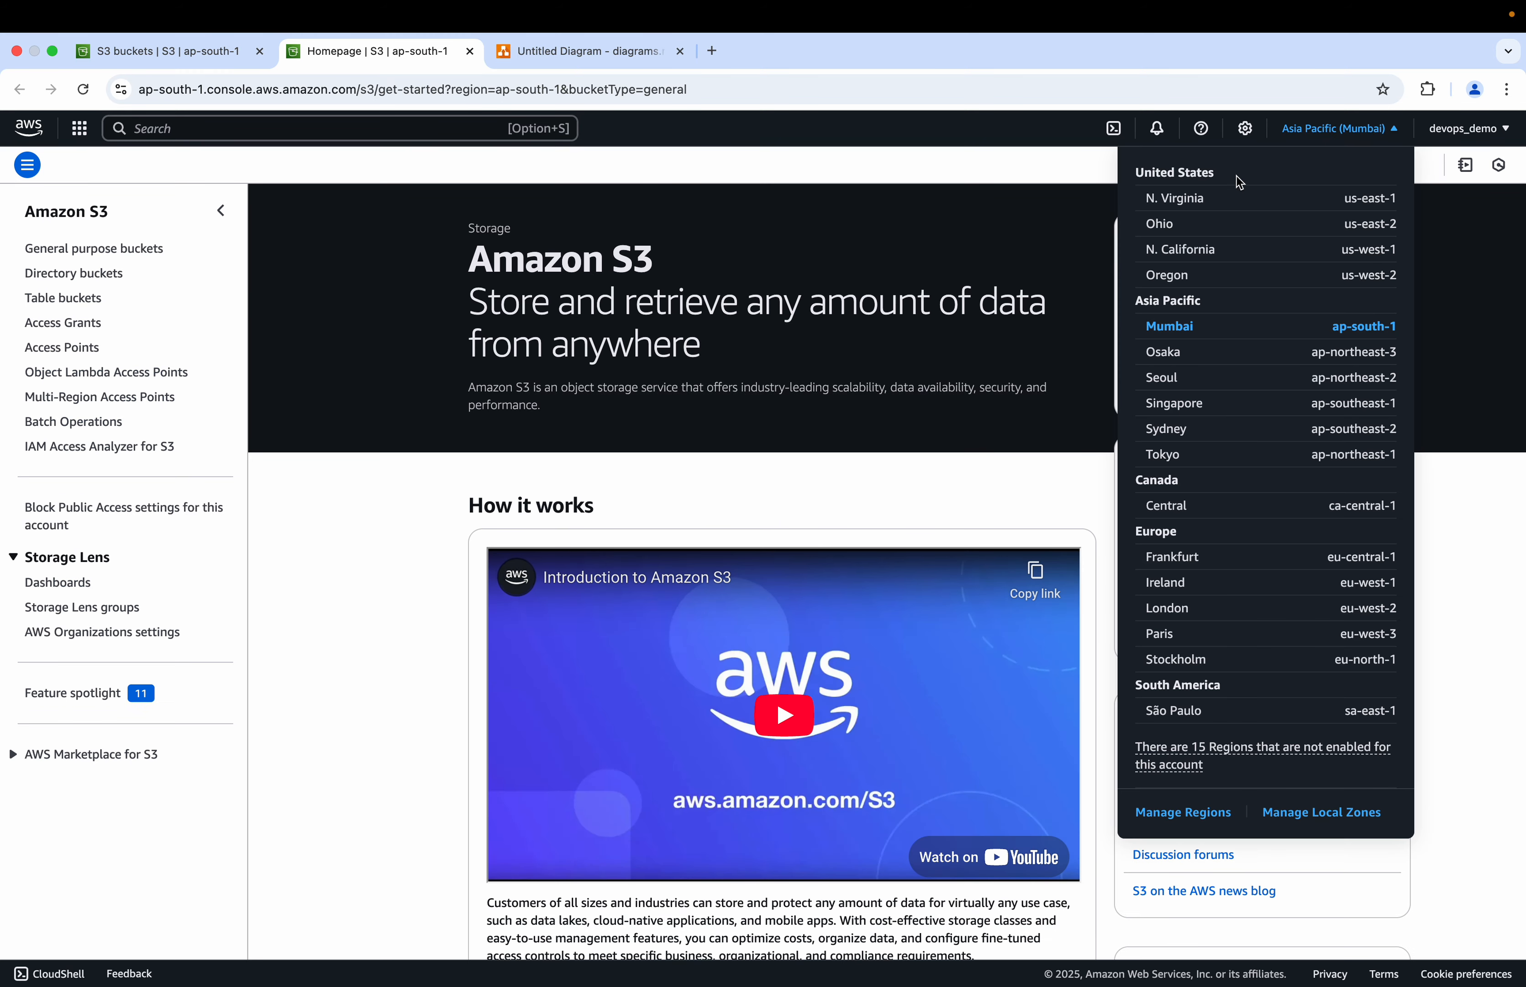
left_click(1196, 202)
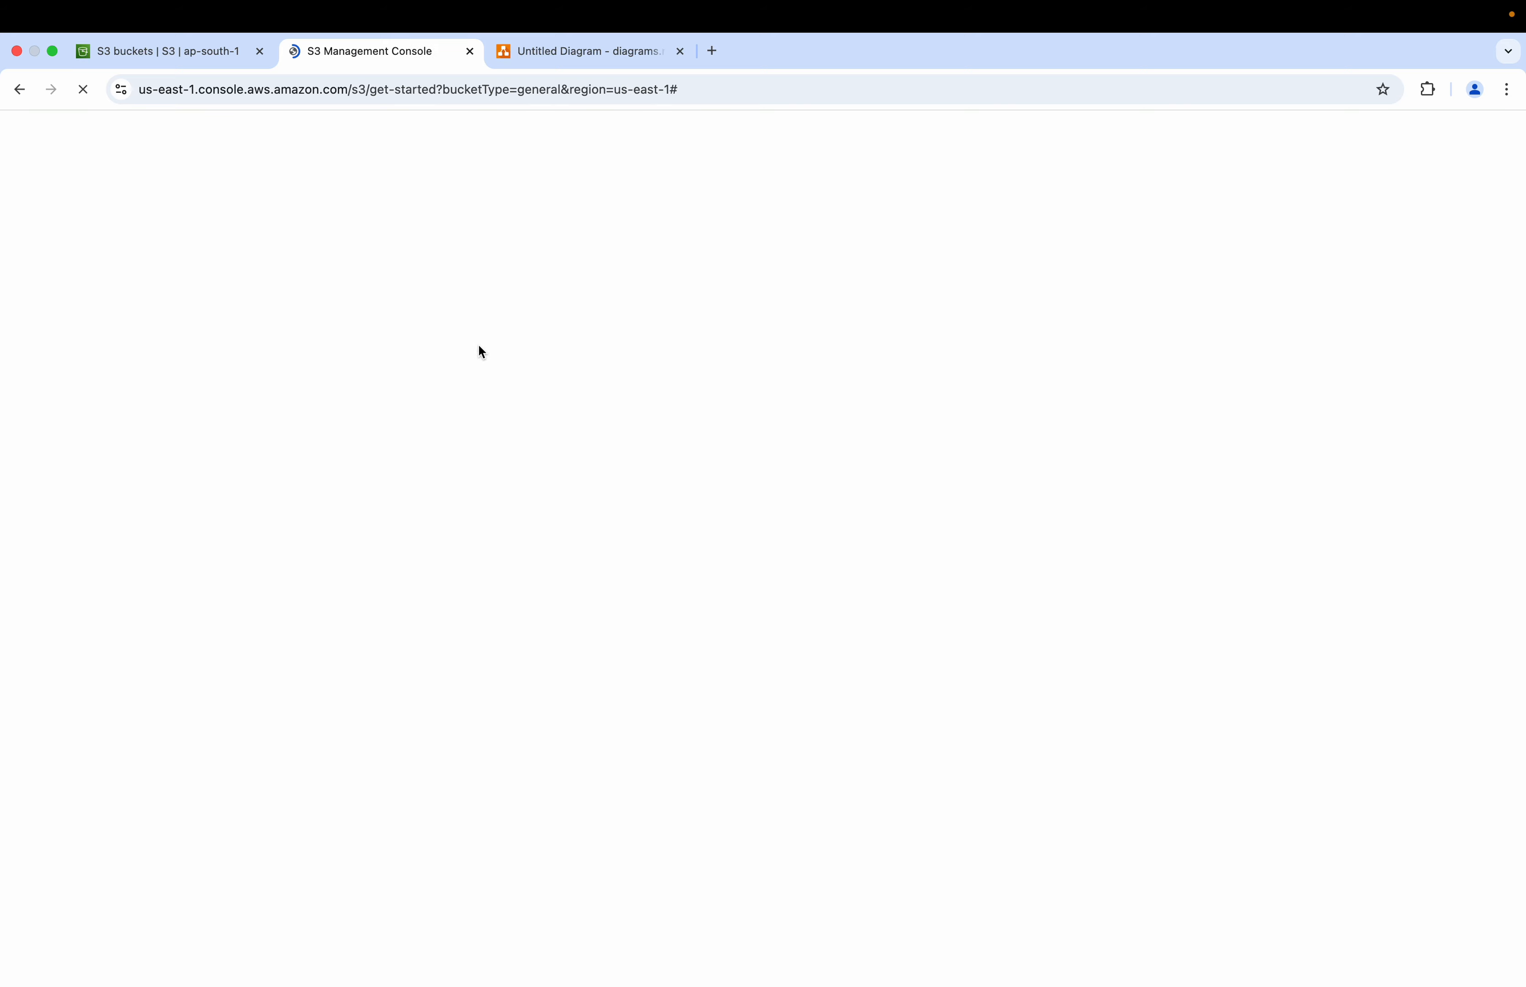
Step: Start creating a general purpose bucket in us-east-1 named mandemo-12
left_click(1205, 403)
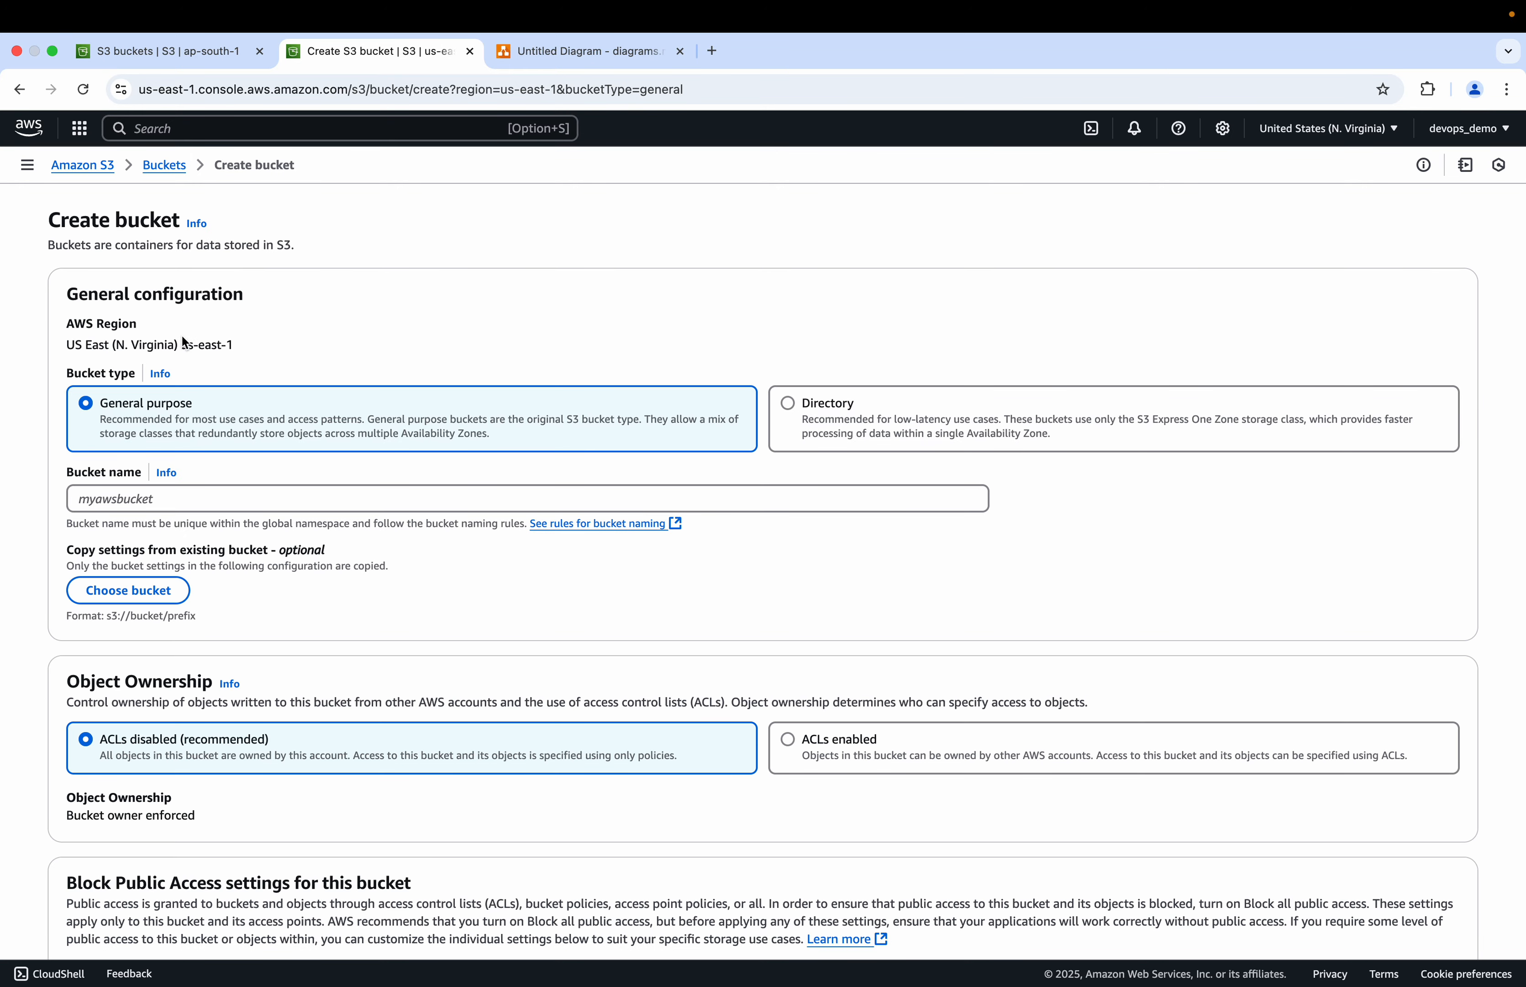
left_click(117, 499)
type("man")
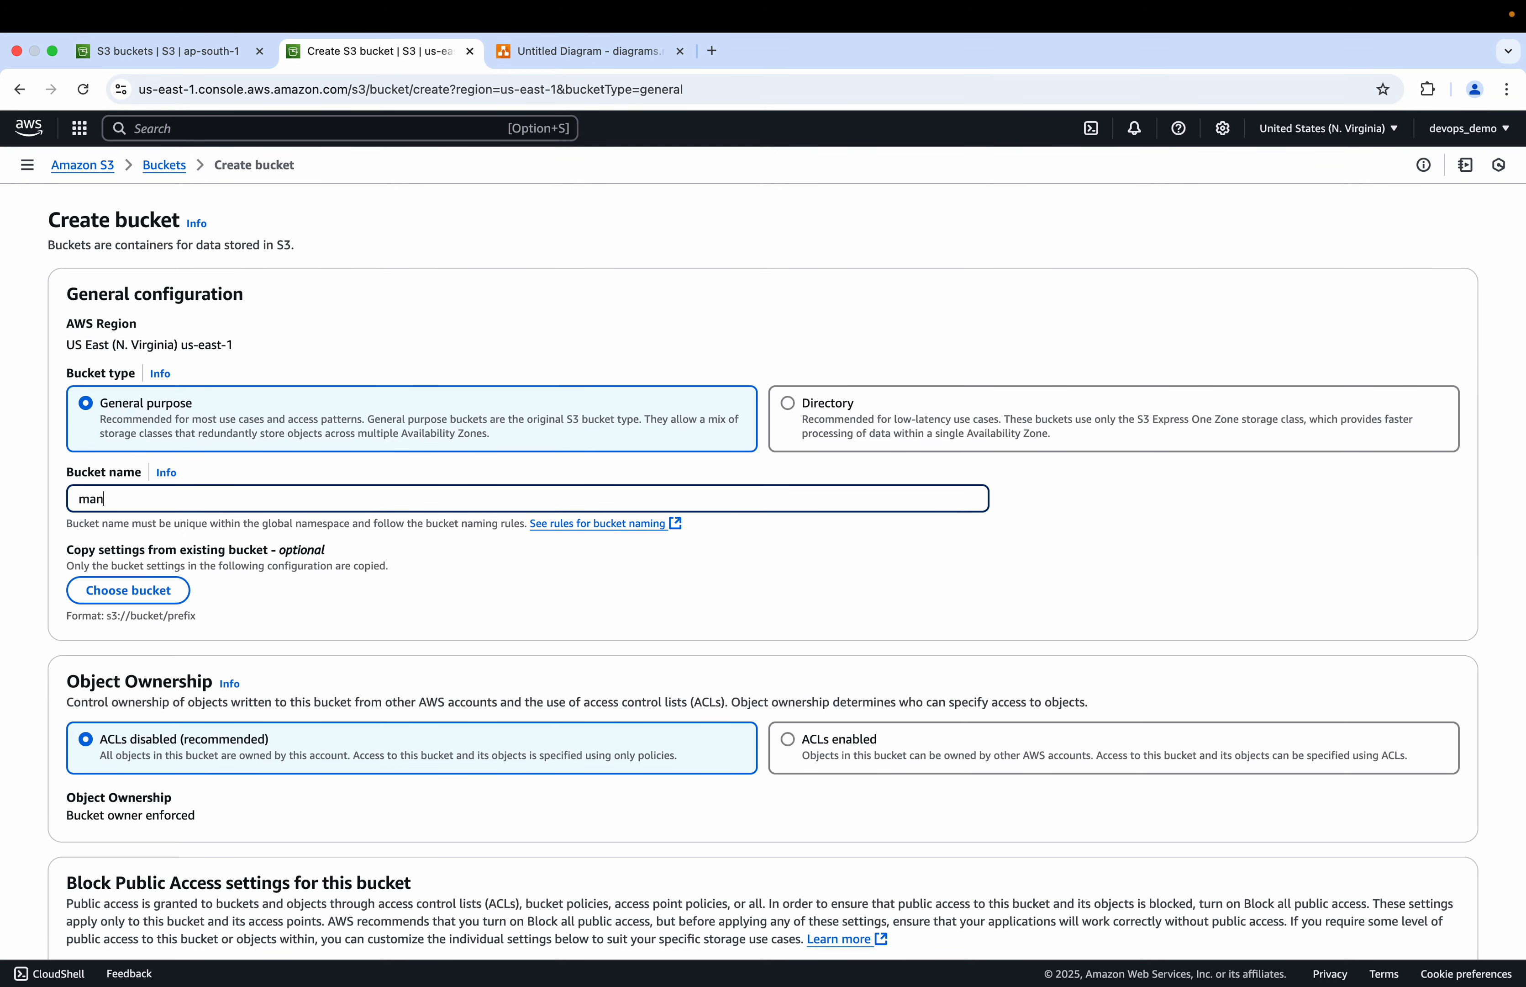
type("demo-11")
left_click(170, 53)
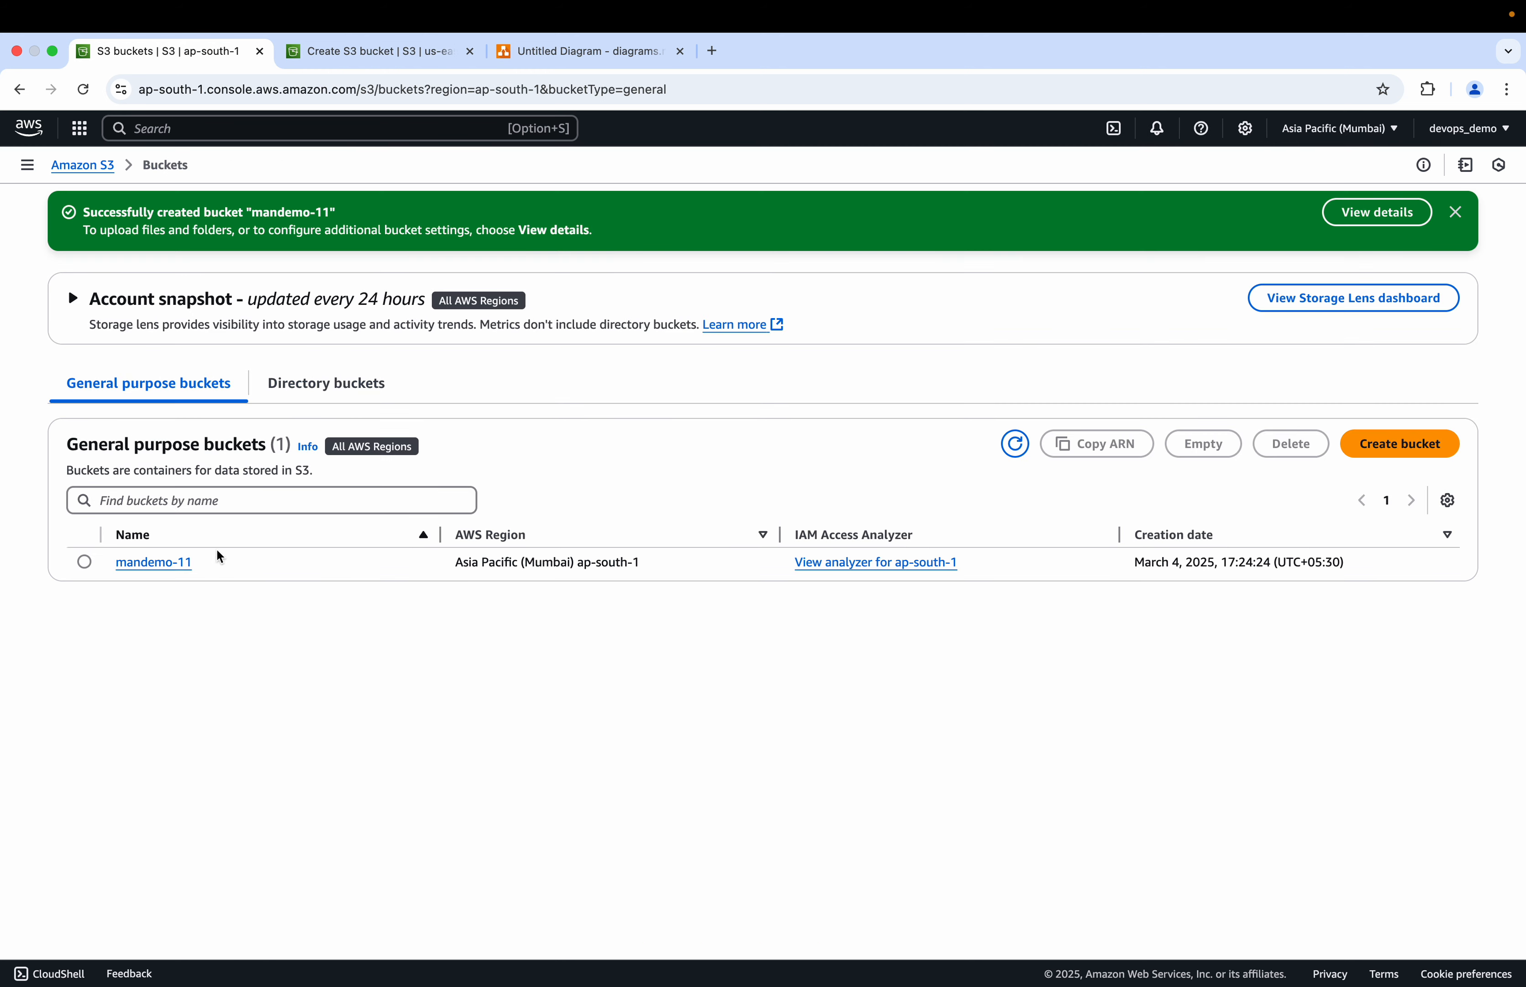
left_click(345, 54)
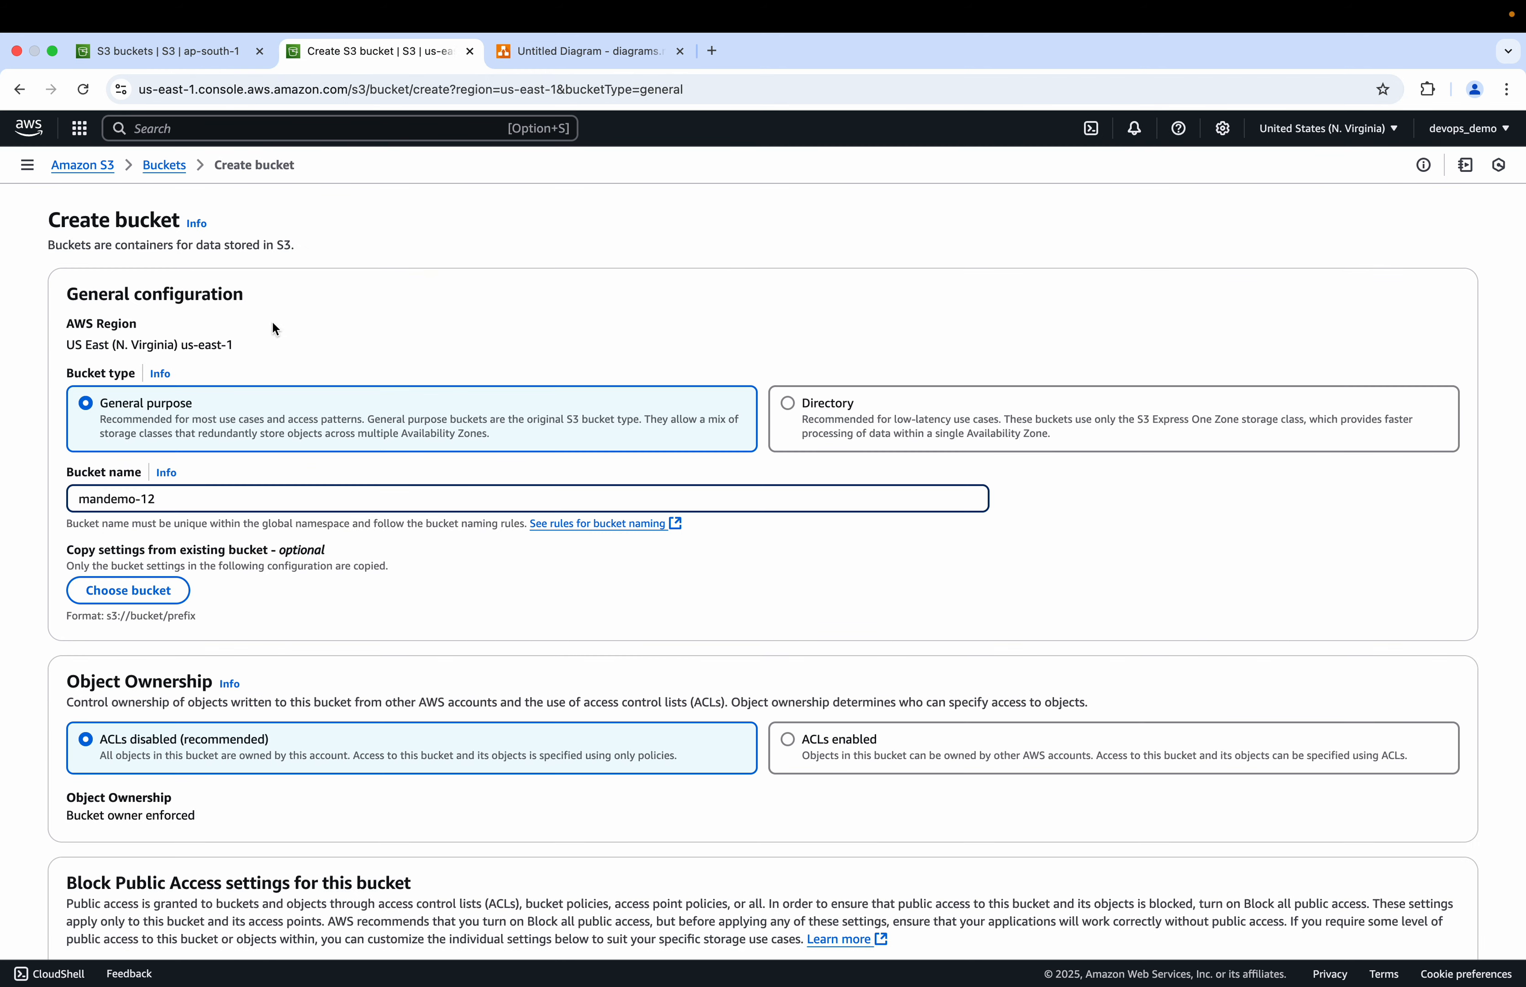
Step: Disable Block all public access for mandemo-12, acknowledge the warning, and create the bucket
scroll(293, 563, "down", 2)
scroll(144, 769, "down", 15)
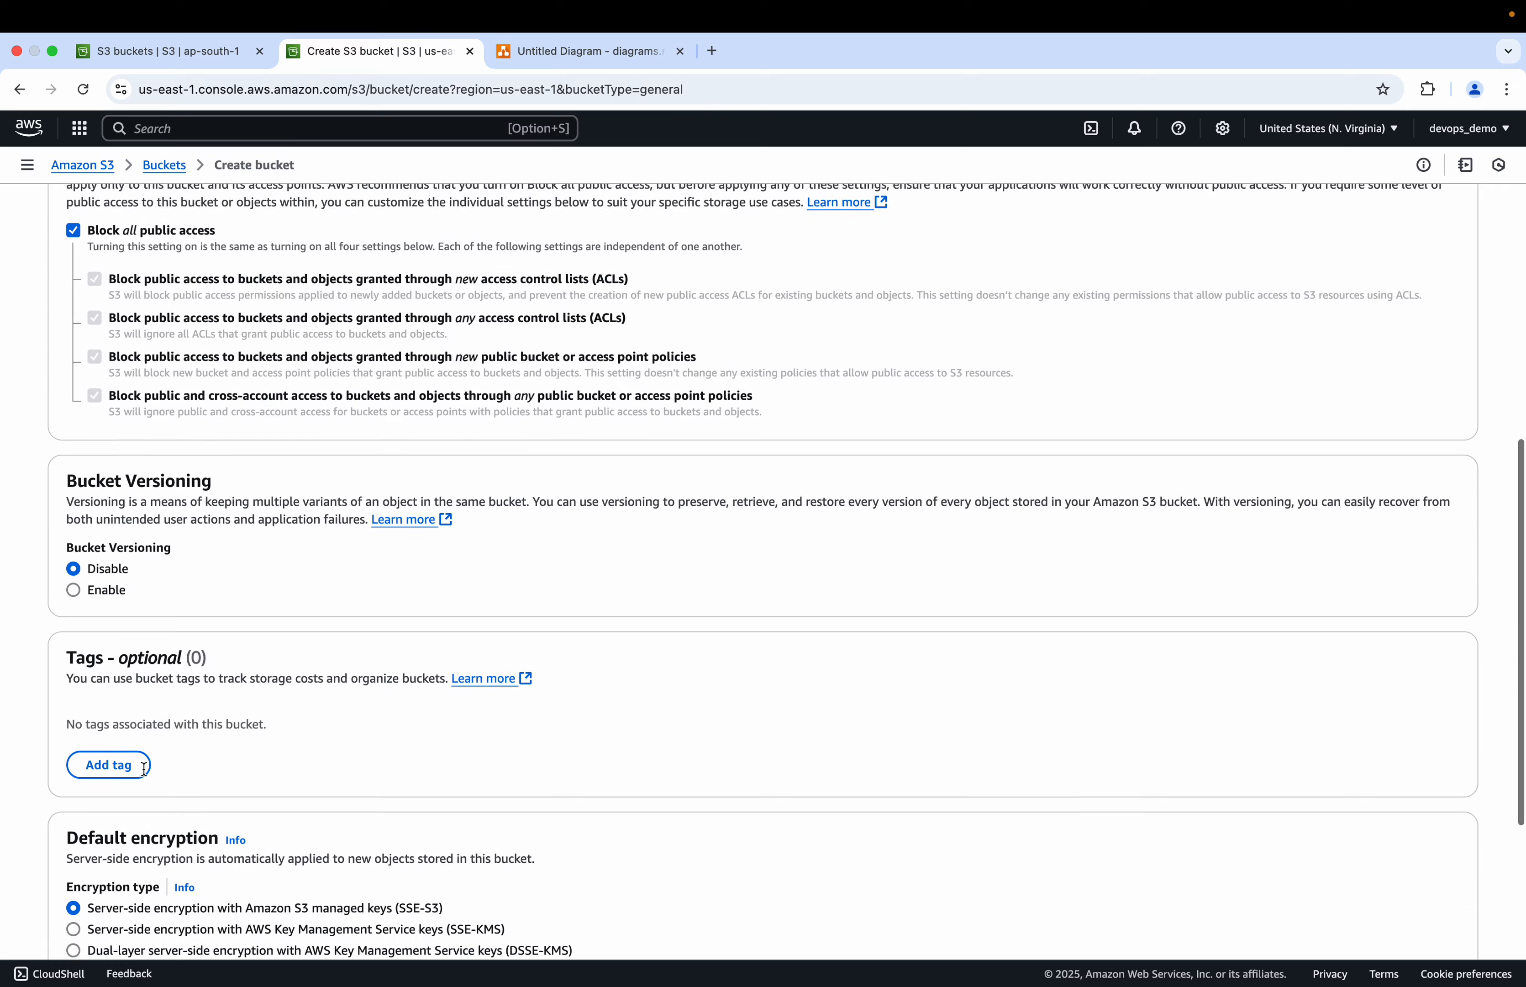
scroll(145, 768, "up", 10)
left_click(74, 510)
left_click(110, 787)
scroll(111, 793, "down", 10)
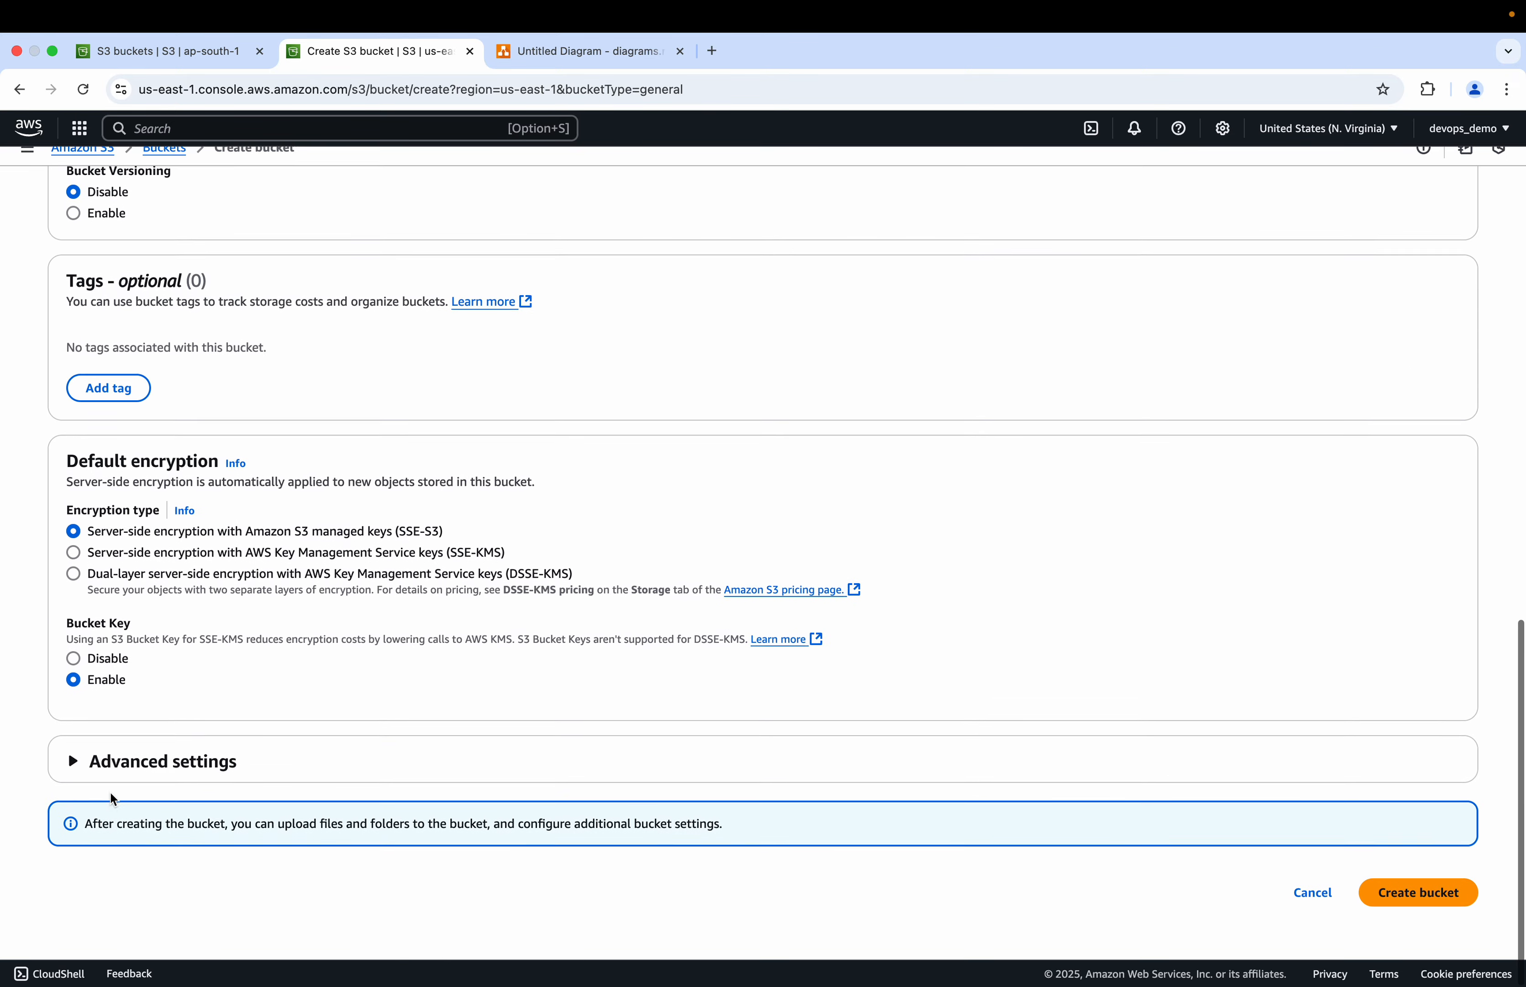
left_click(1433, 908)
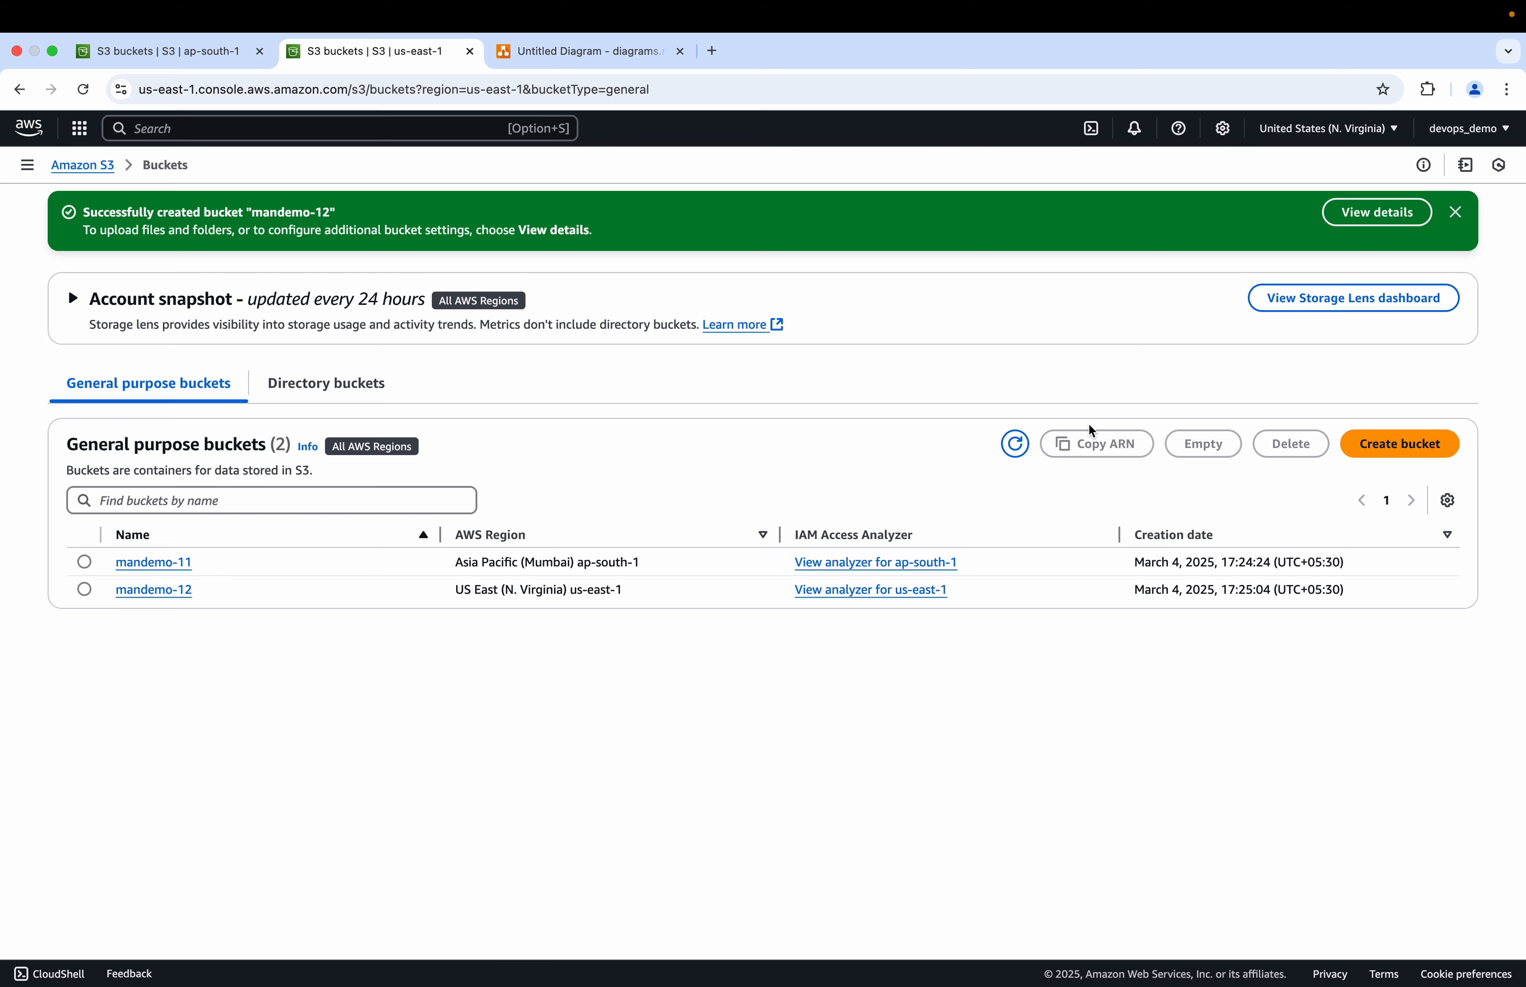
Step: Refresh the bucket list and review the diagram of the two regional buckets
left_click(1015, 444)
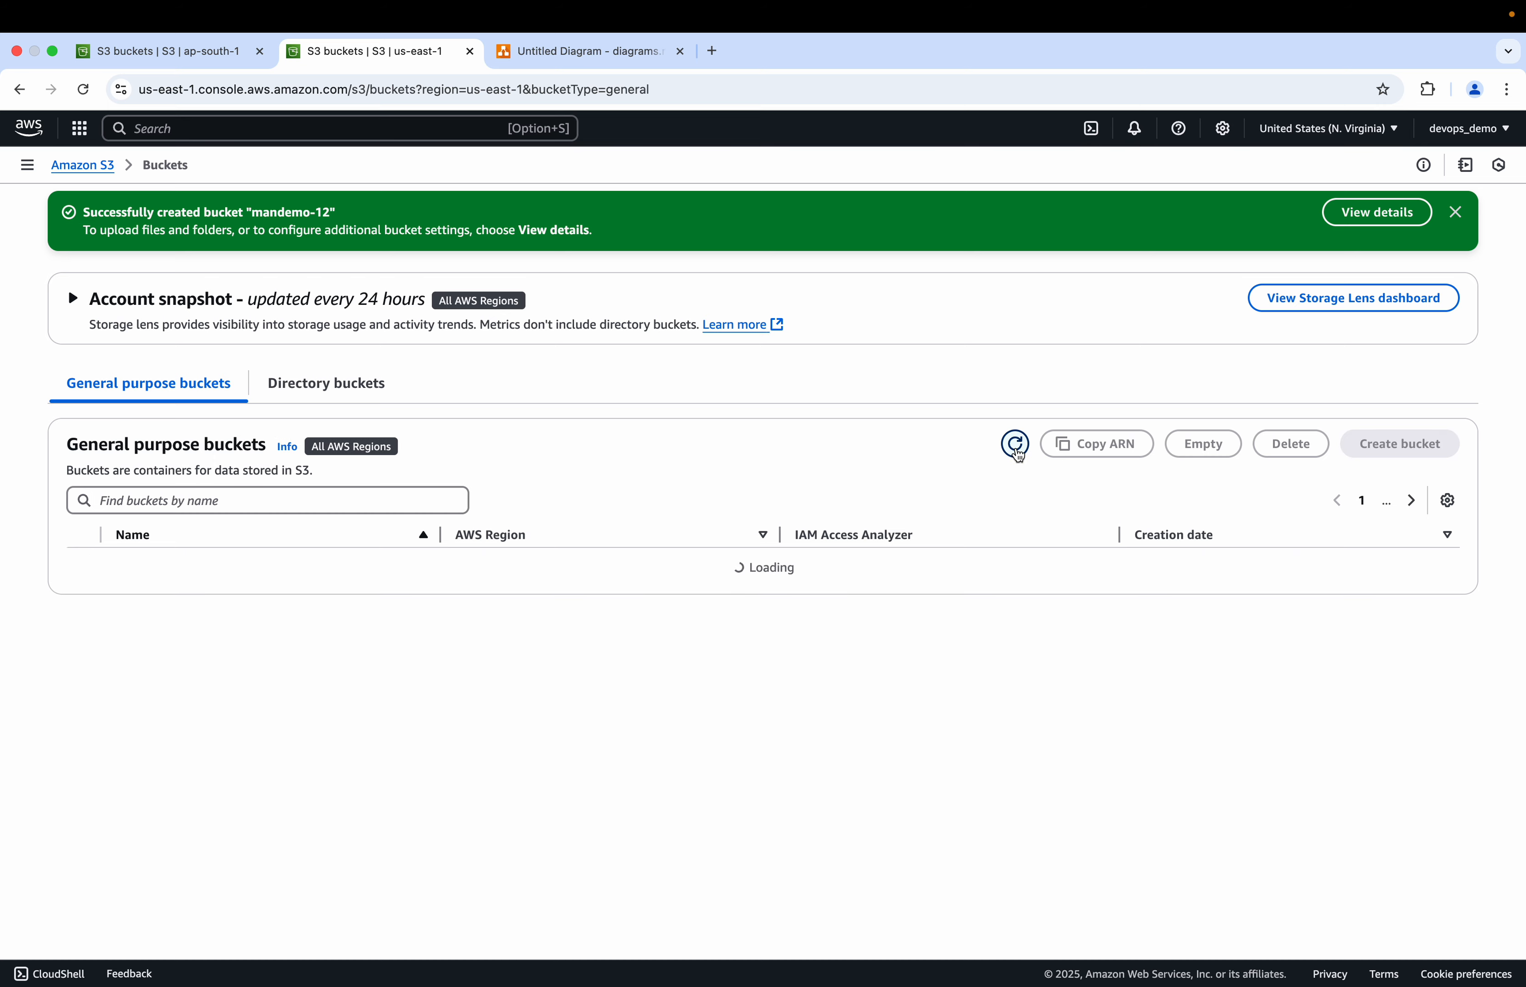
left_click(219, 50)
left_click(618, 52)
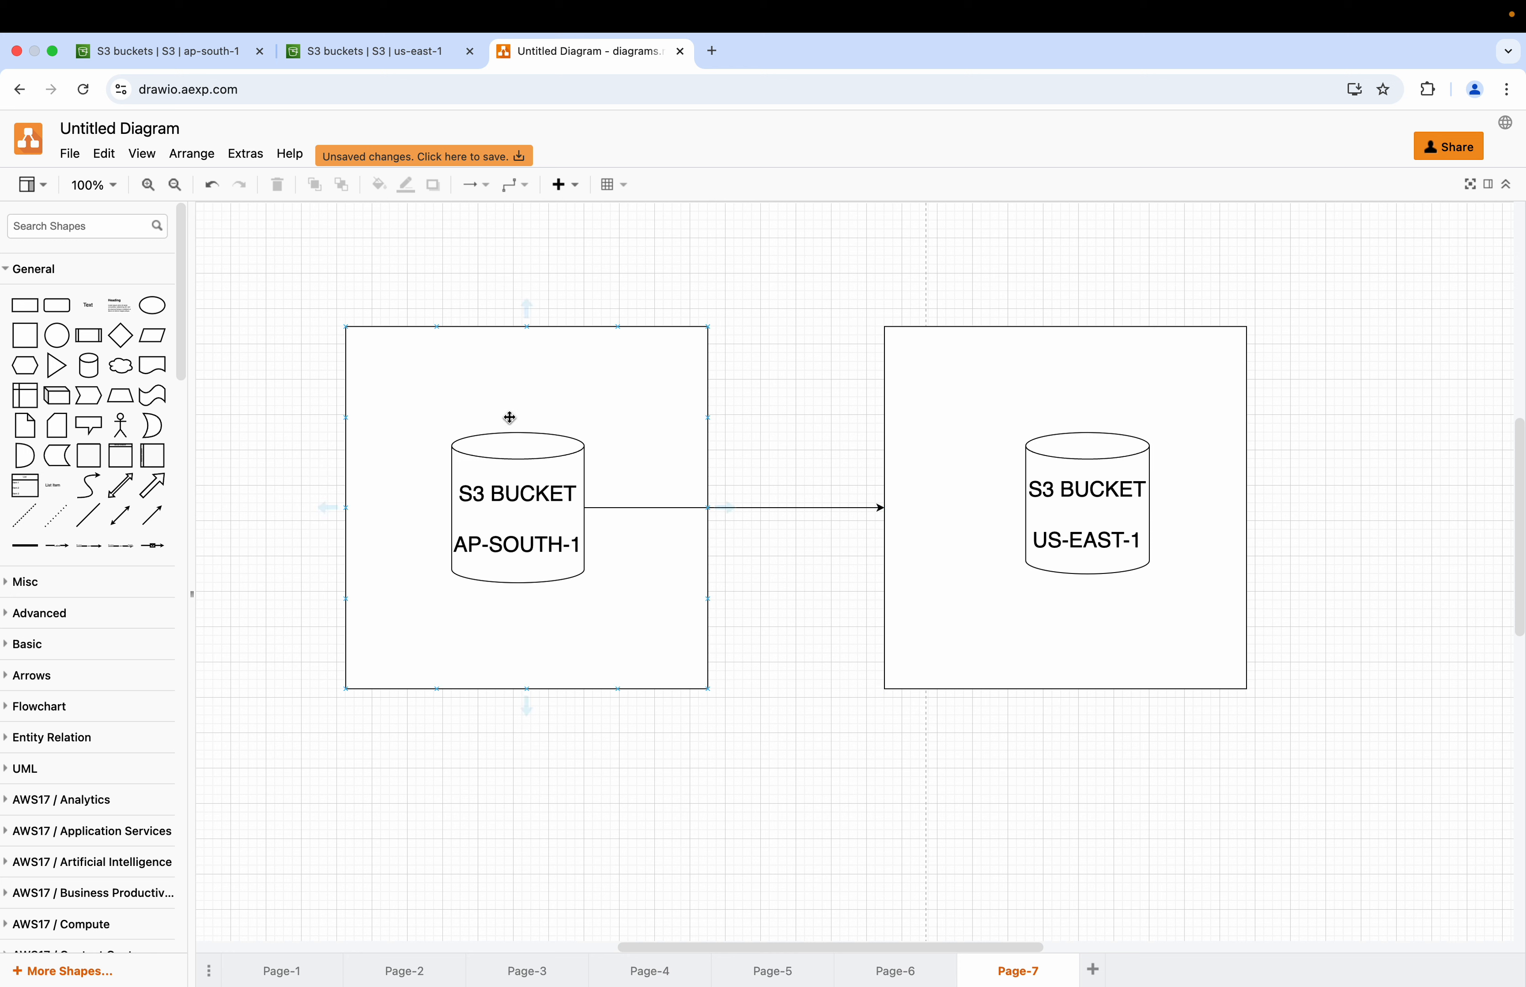
Step: Open the mandemo-11 bucket's properties and enable static website hosting
left_click(168, 51)
left_click(115, 506)
left_click(188, 266)
scroll(281, 731, "down", 20)
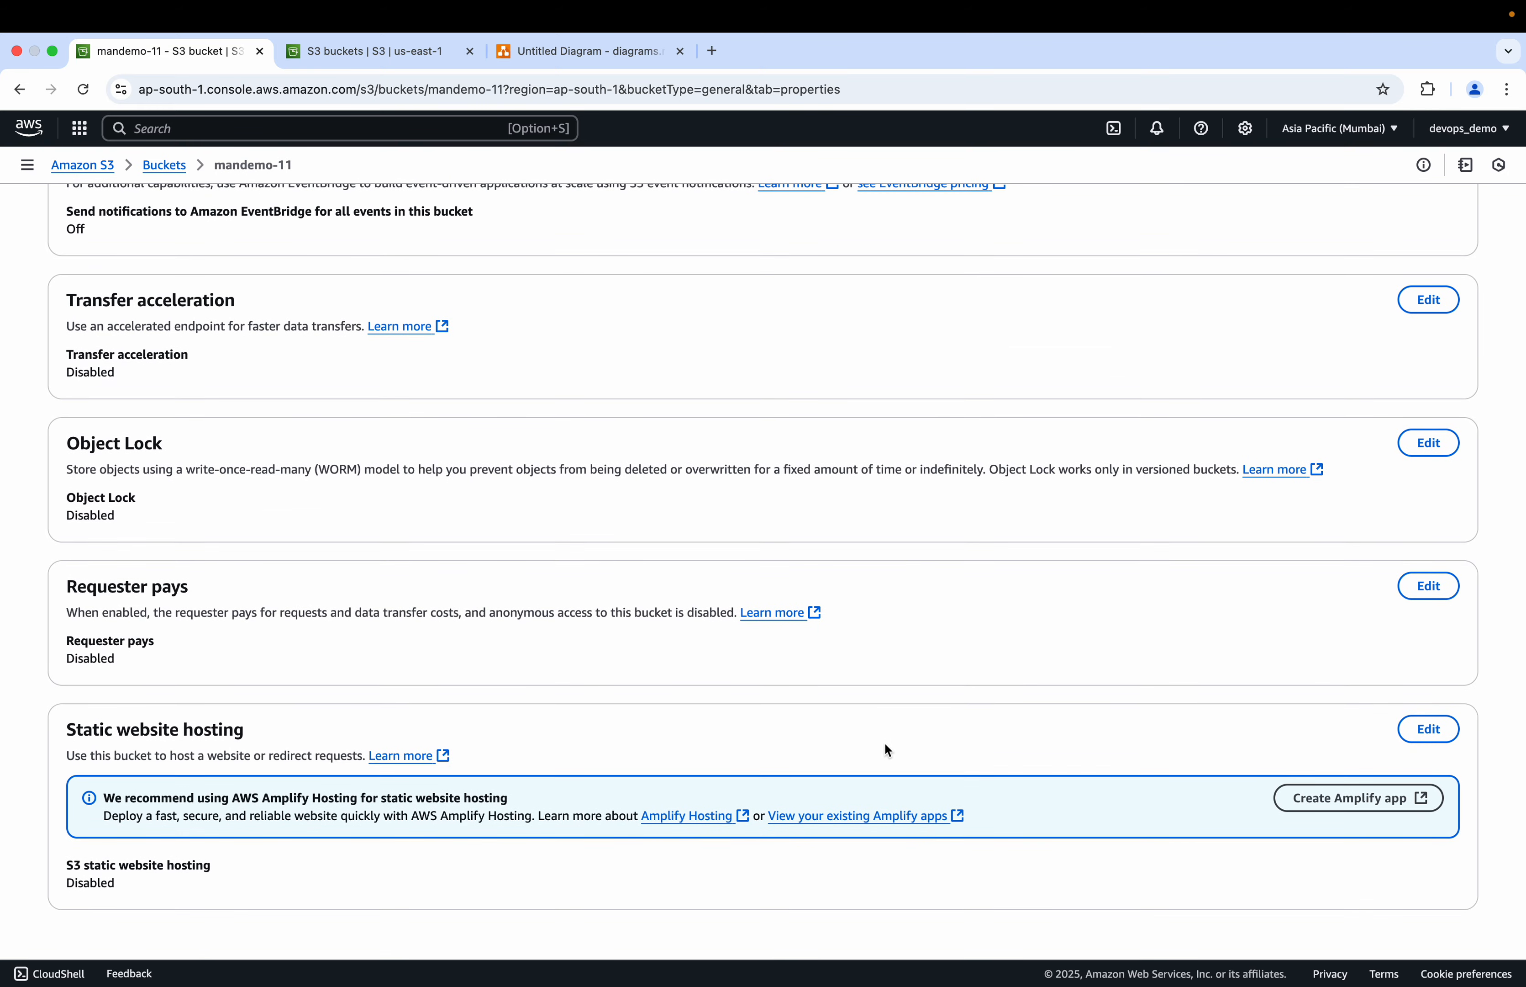
left_click(1423, 729)
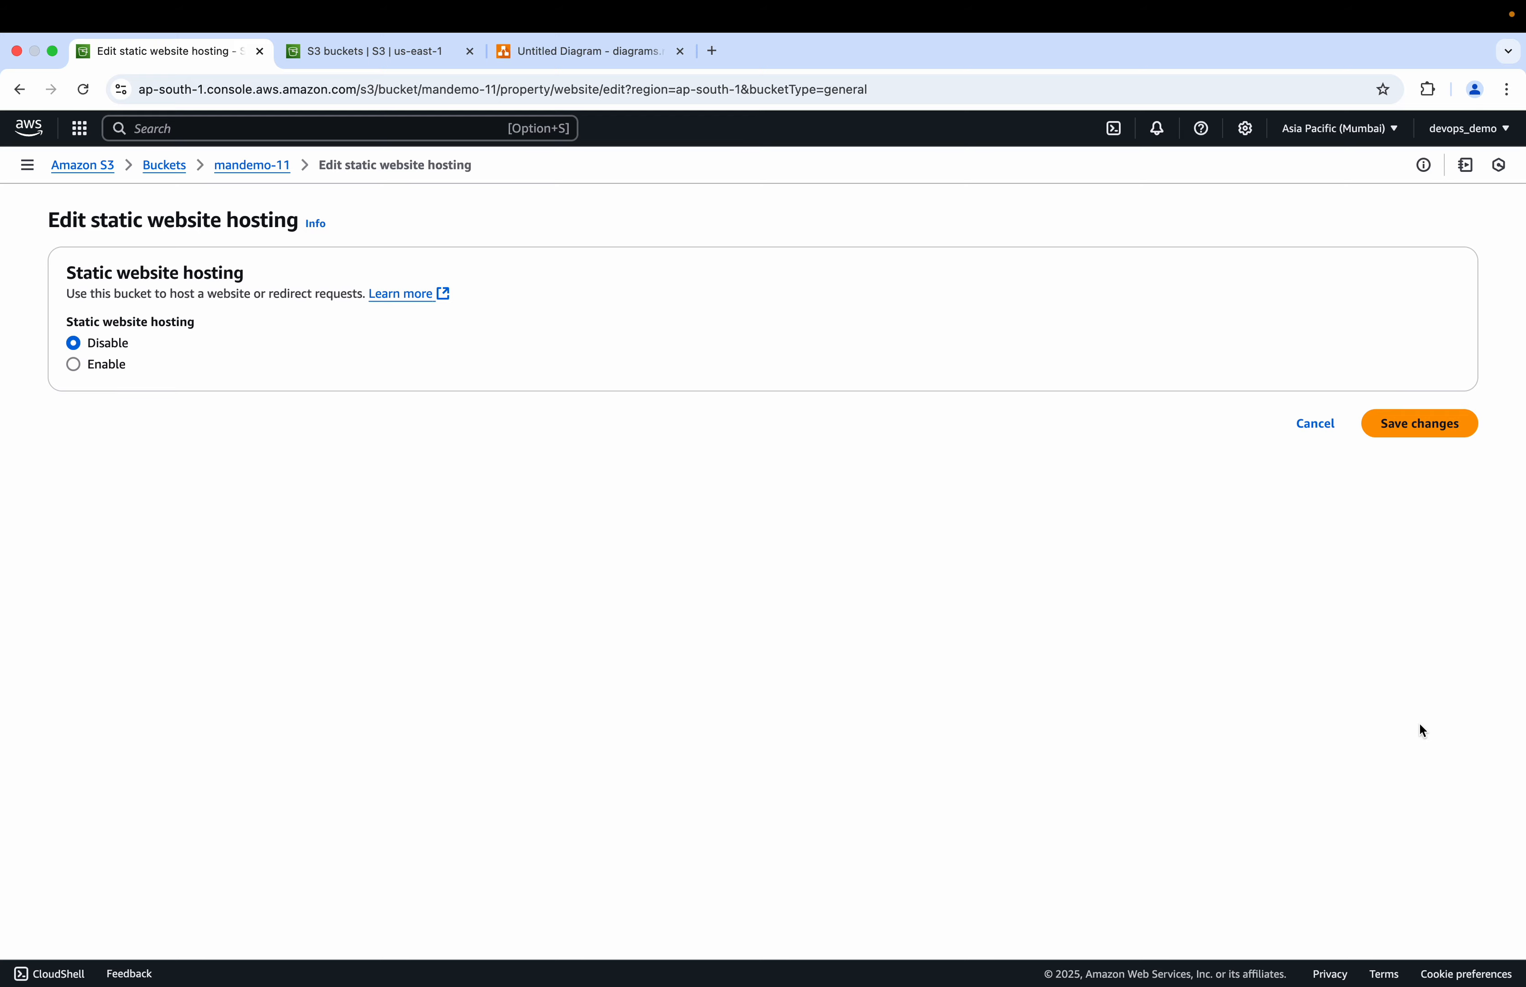
left_click(74, 364)
Step: Set the index document to index.html and save the static website hosting settings
scroll(217, 590, "down", 5)
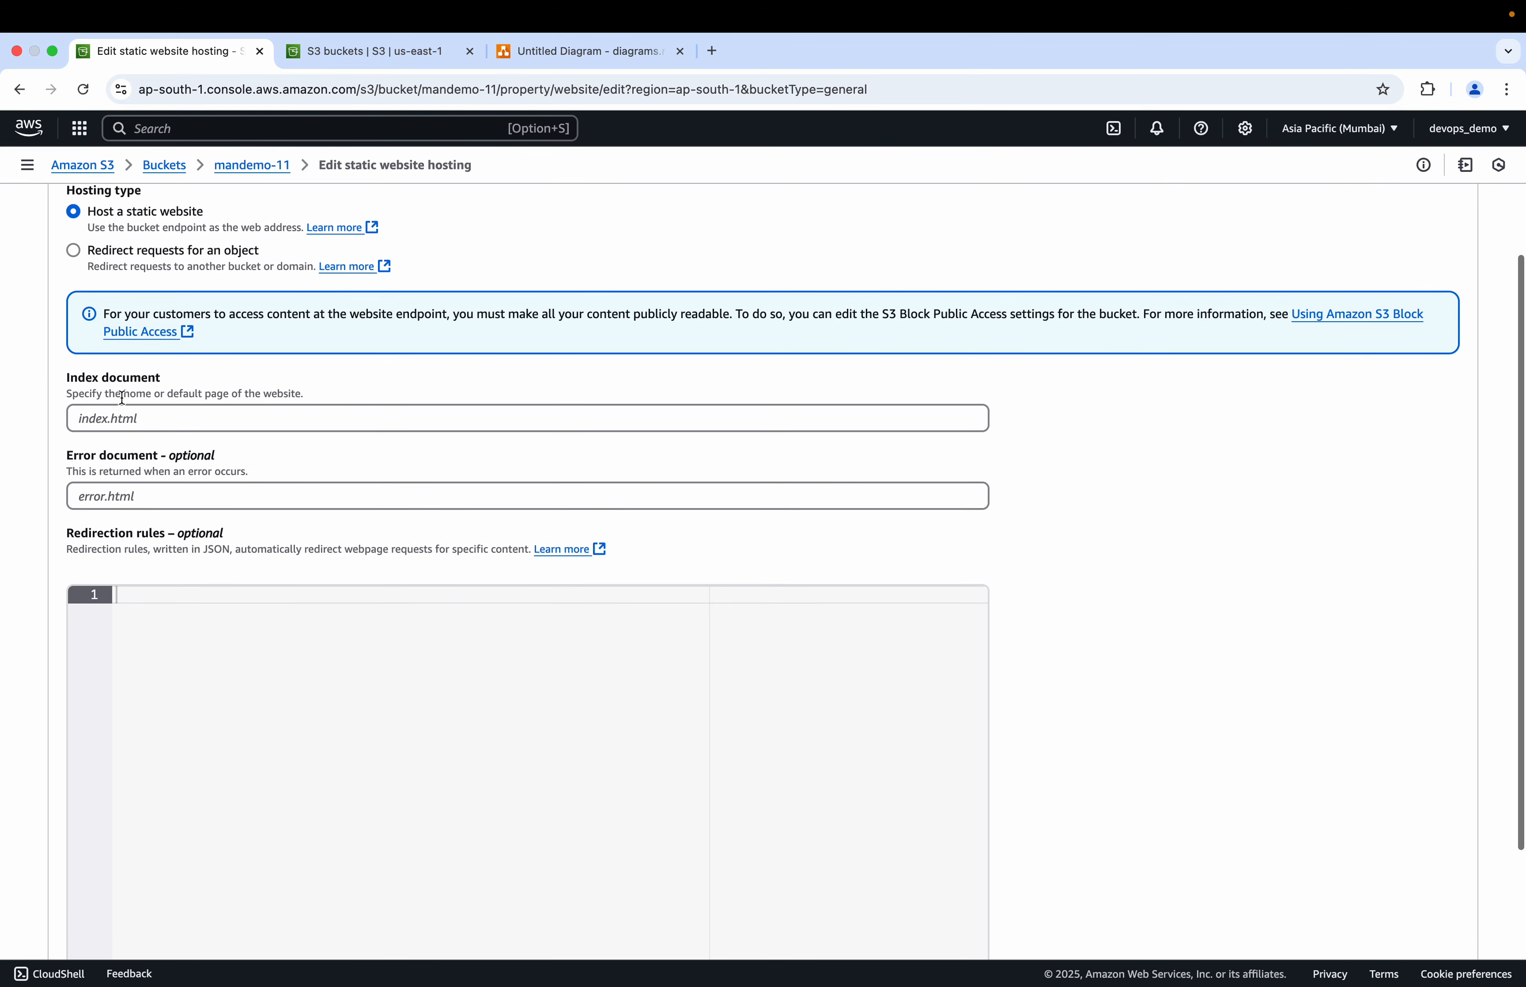
left_click(118, 414)
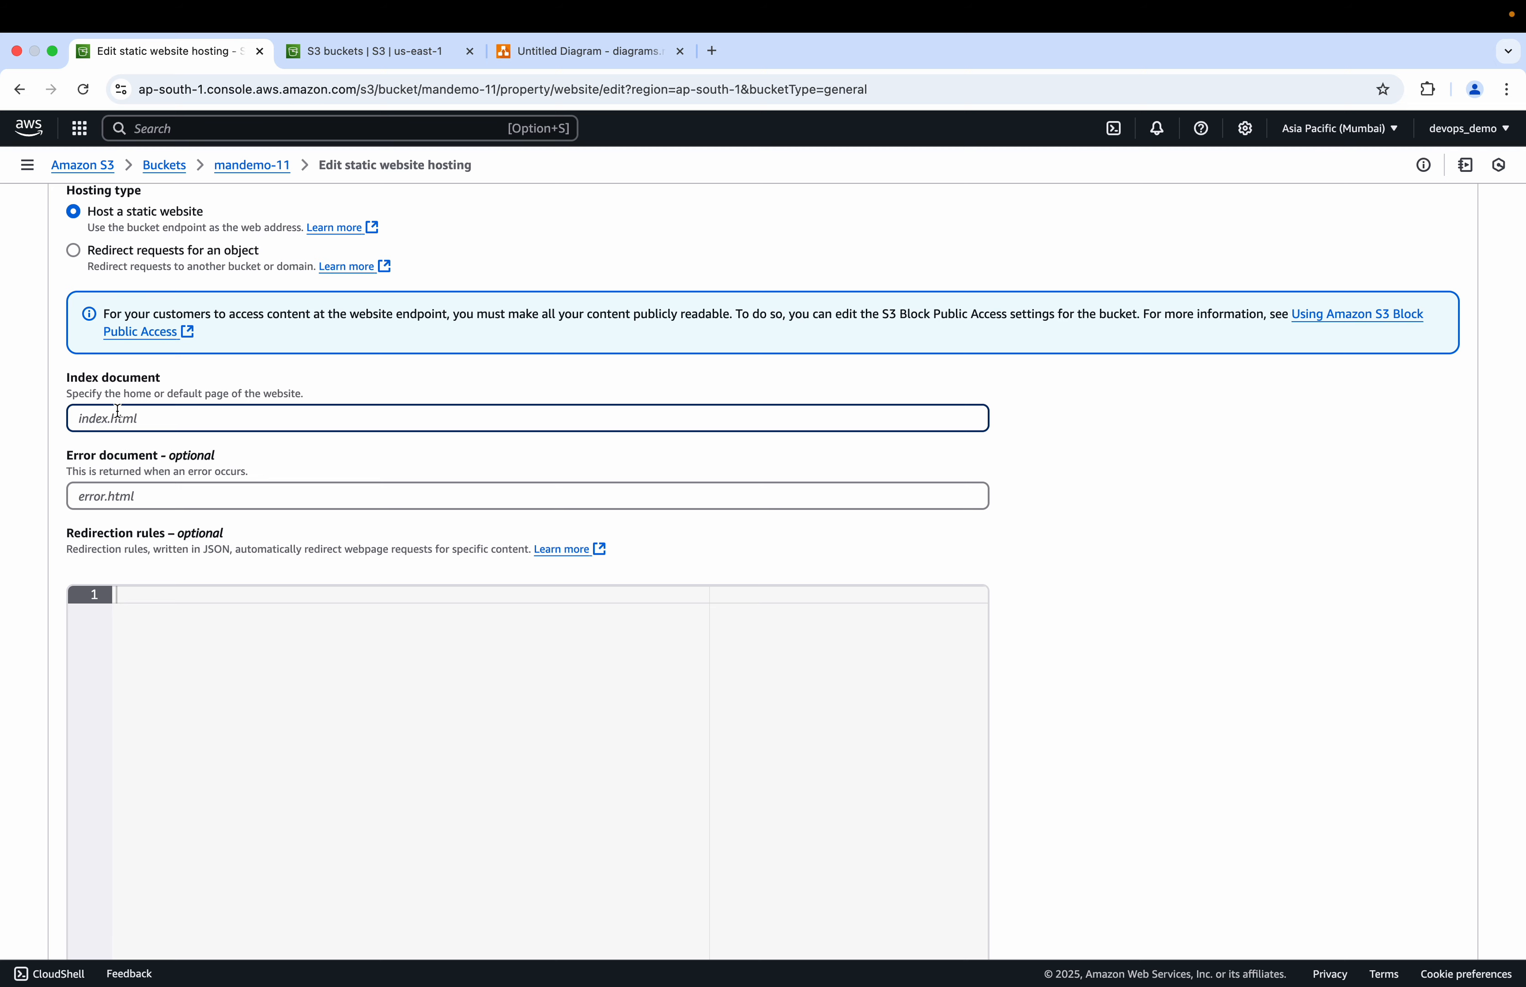
type("index.html")
scroll(763, 577, "down", 3)
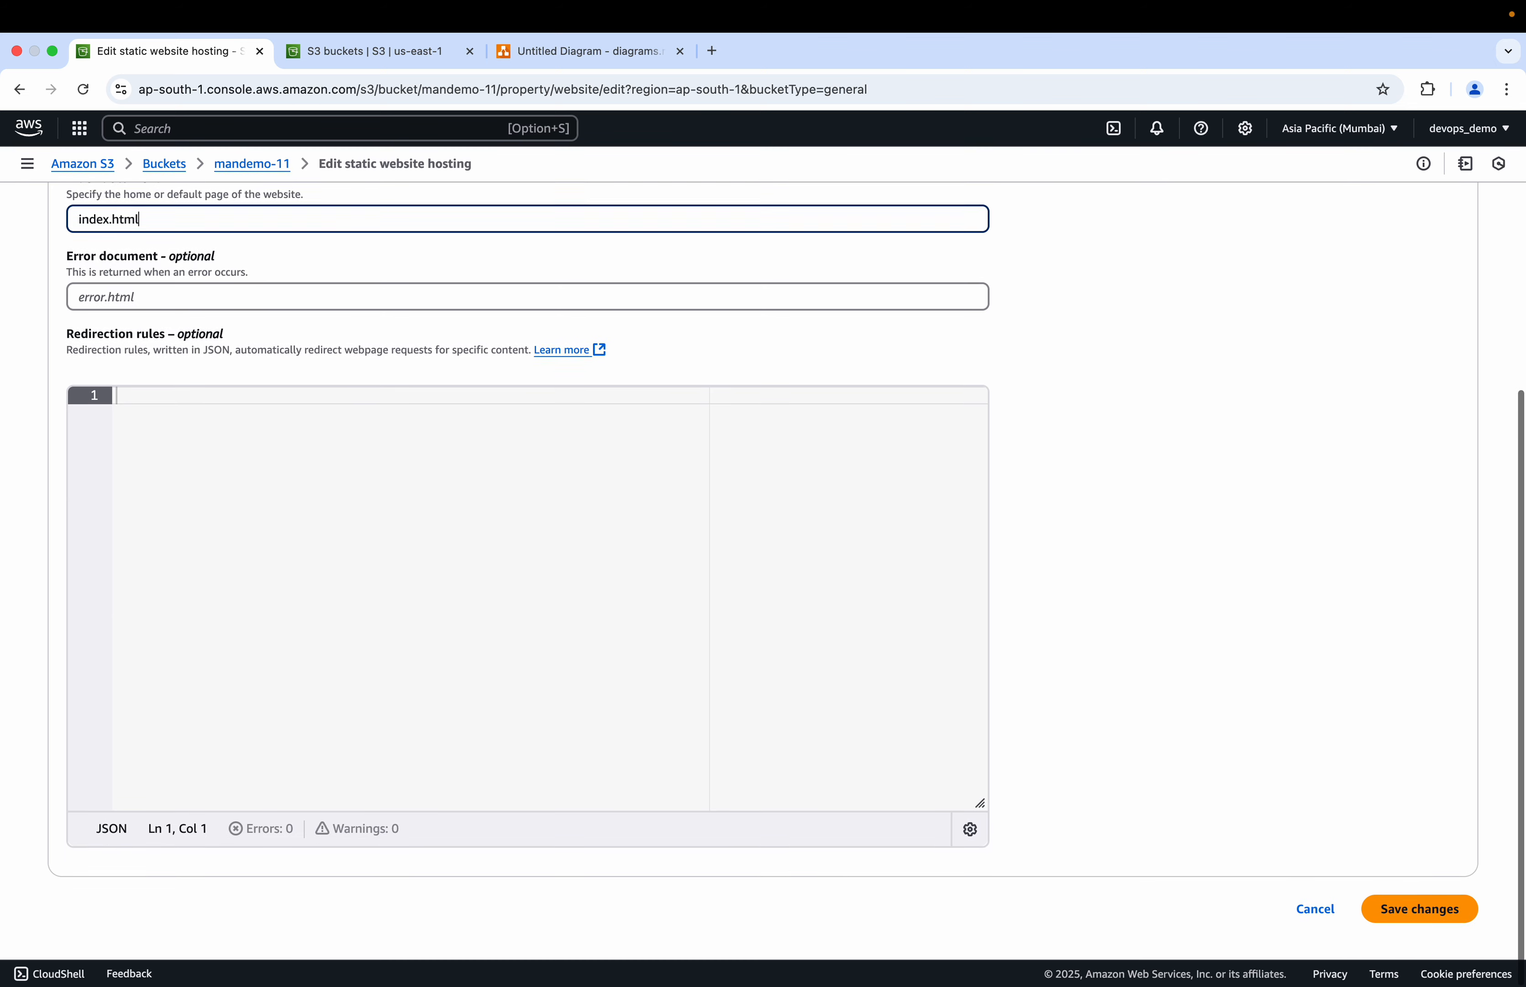
scroll(764, 577, "up", 6)
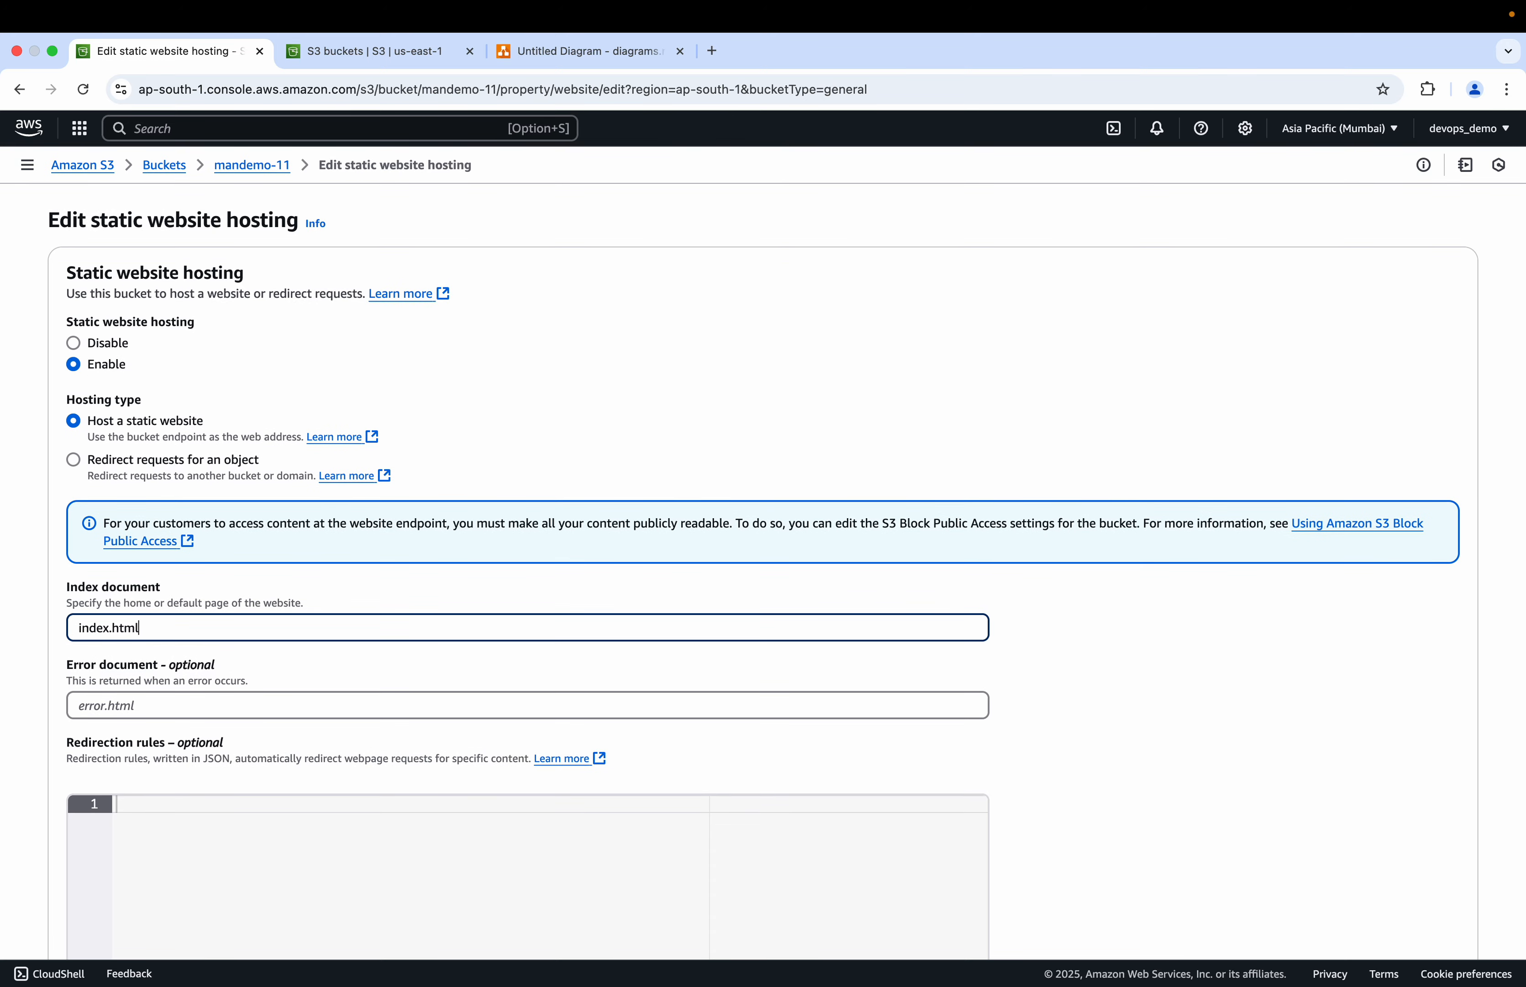
scroll(764, 577, "down", 5)
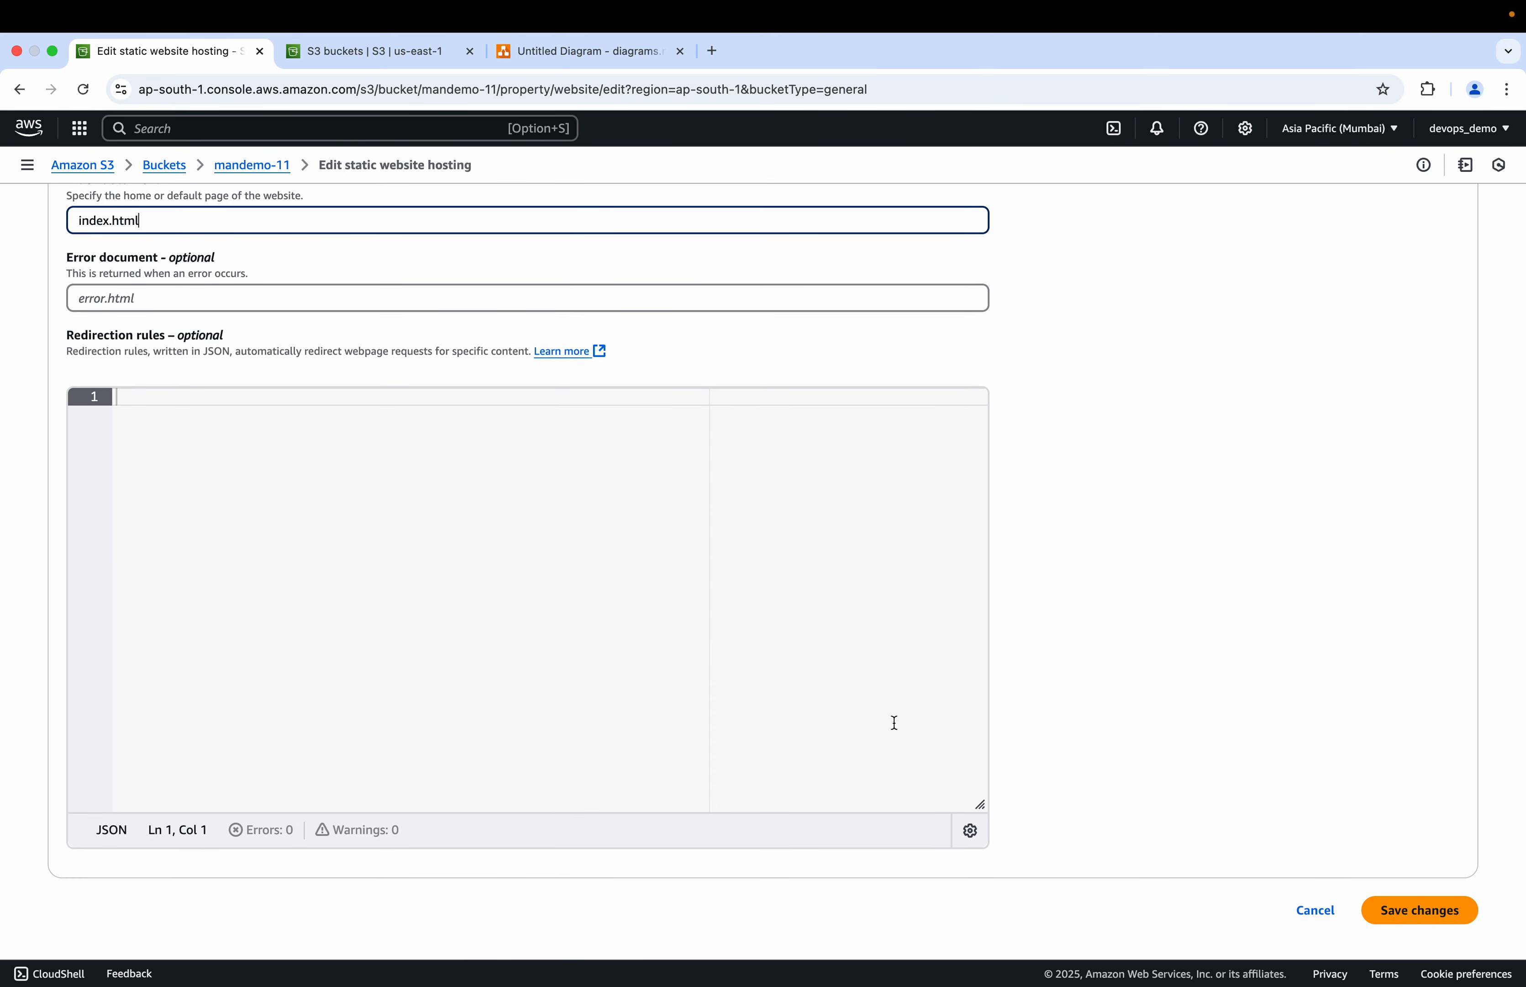
left_click(1367, 910)
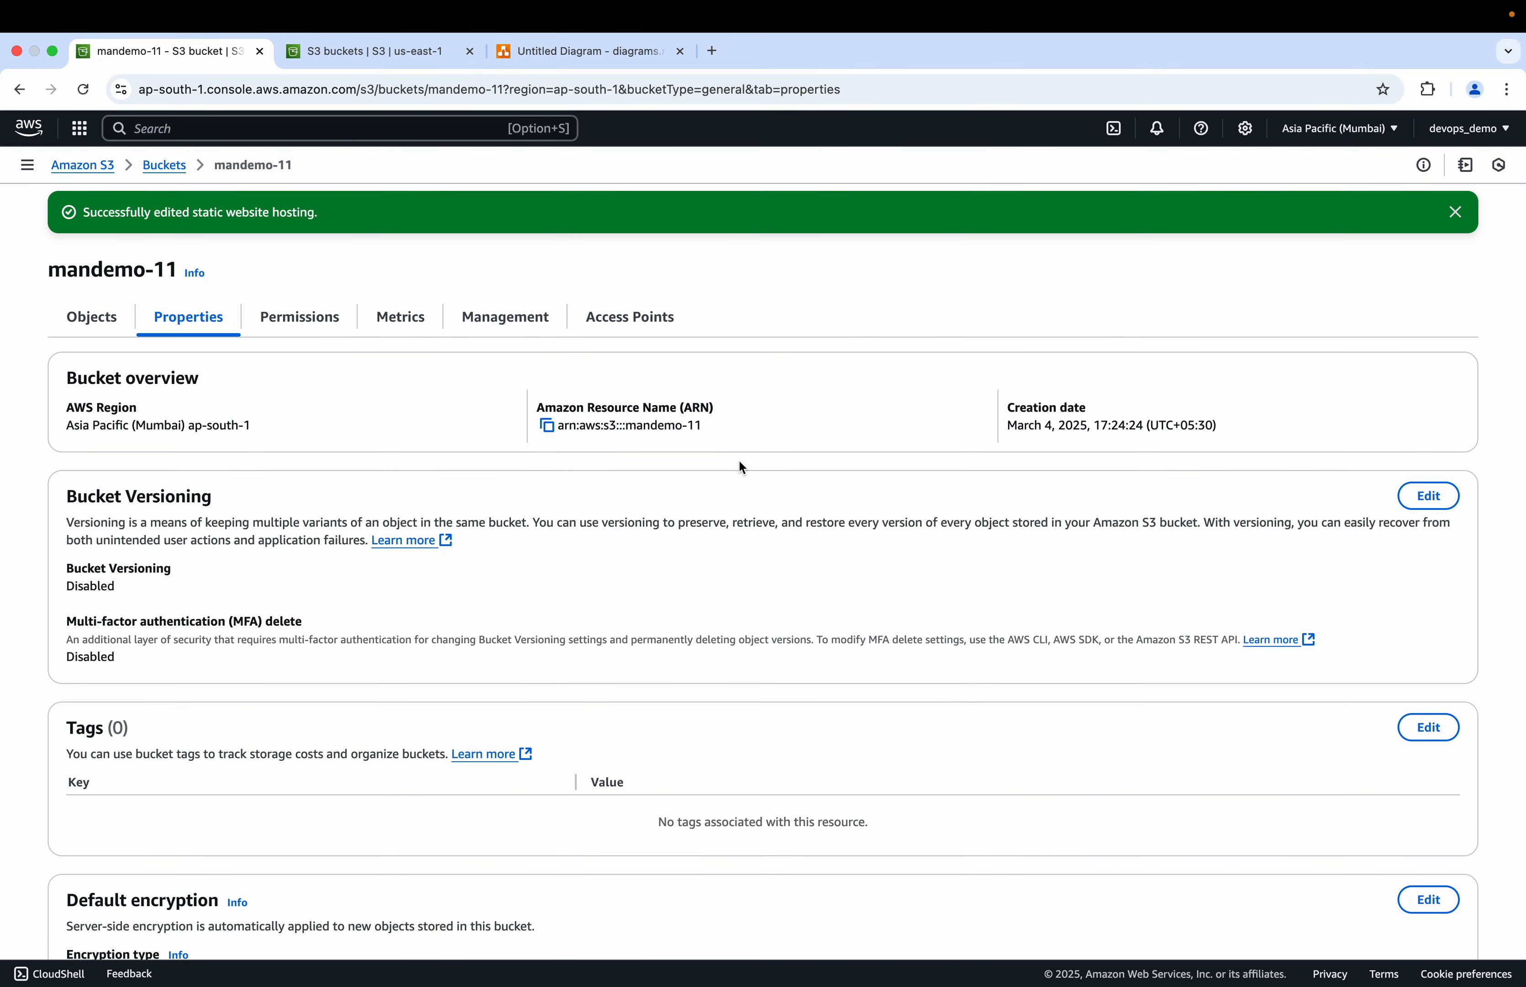
Step: Open the bucket website endpoint in a new tab
scroll(382, 511, "down", 15)
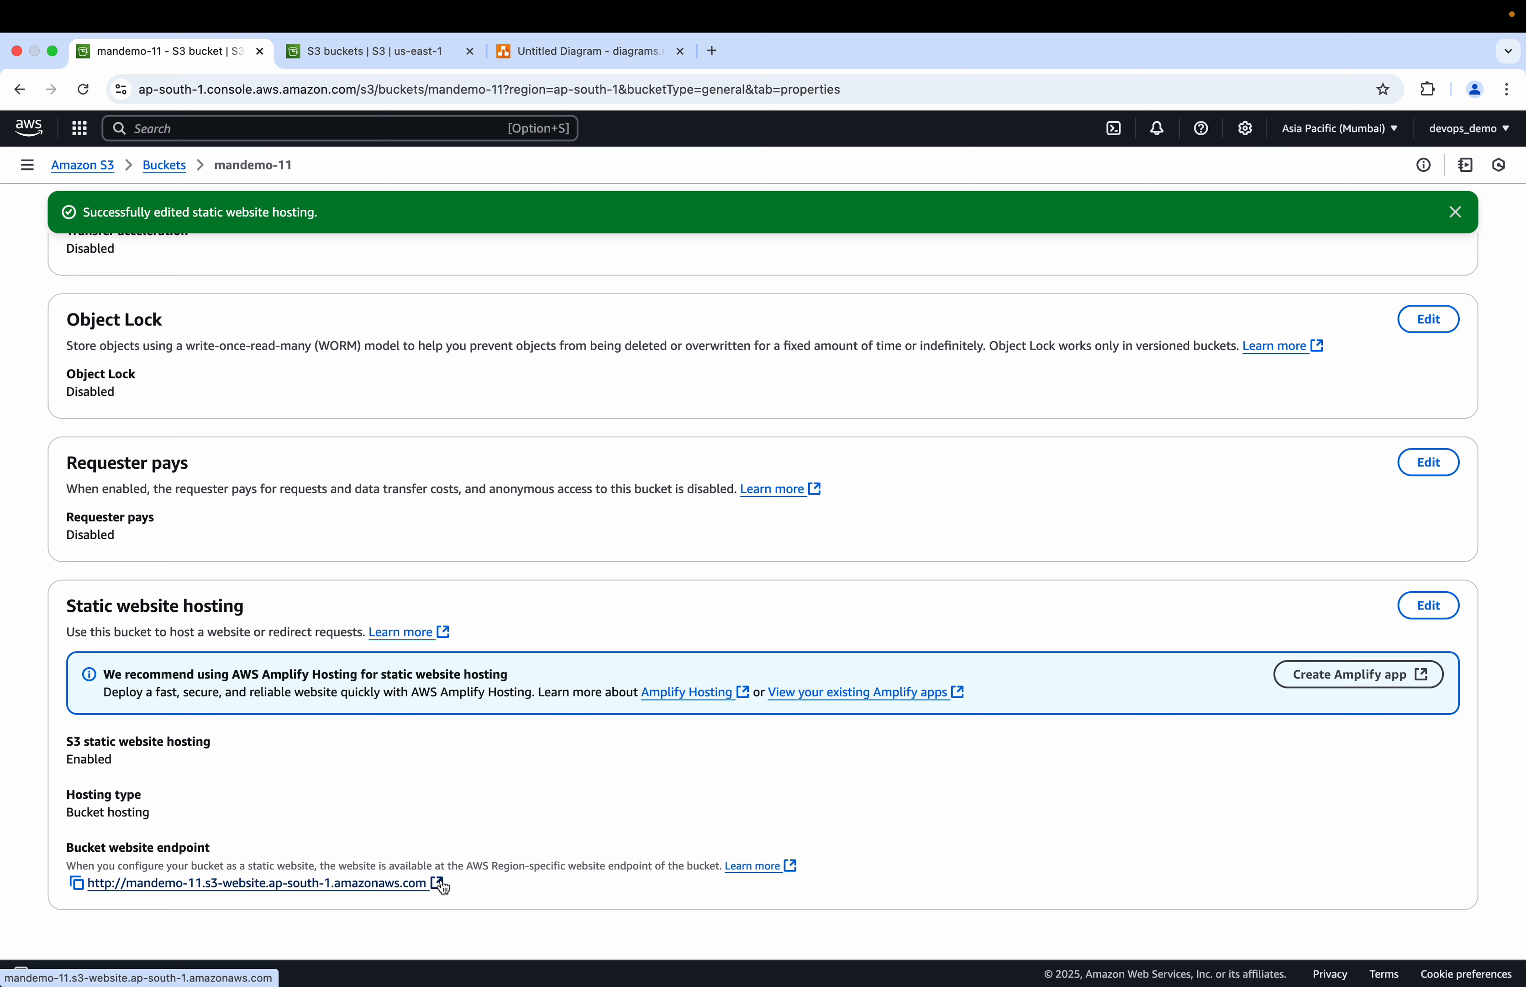
left_click(442, 886)
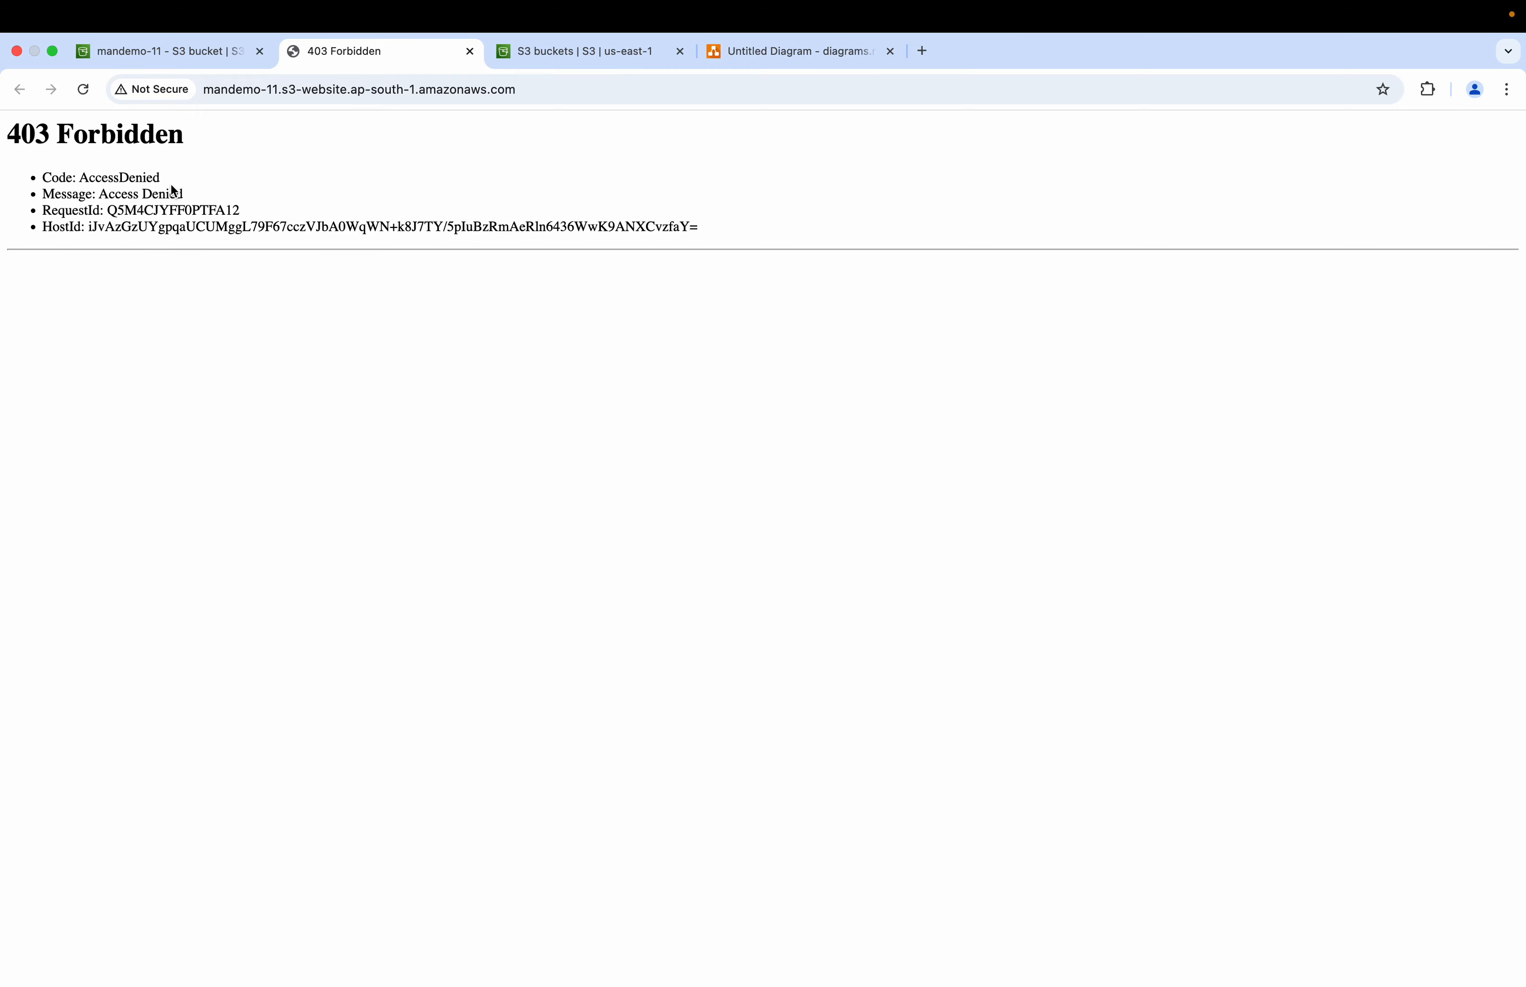
Step: Review the mandemo-11 bucket's static website hosting settings and its properties
left_click(181, 51)
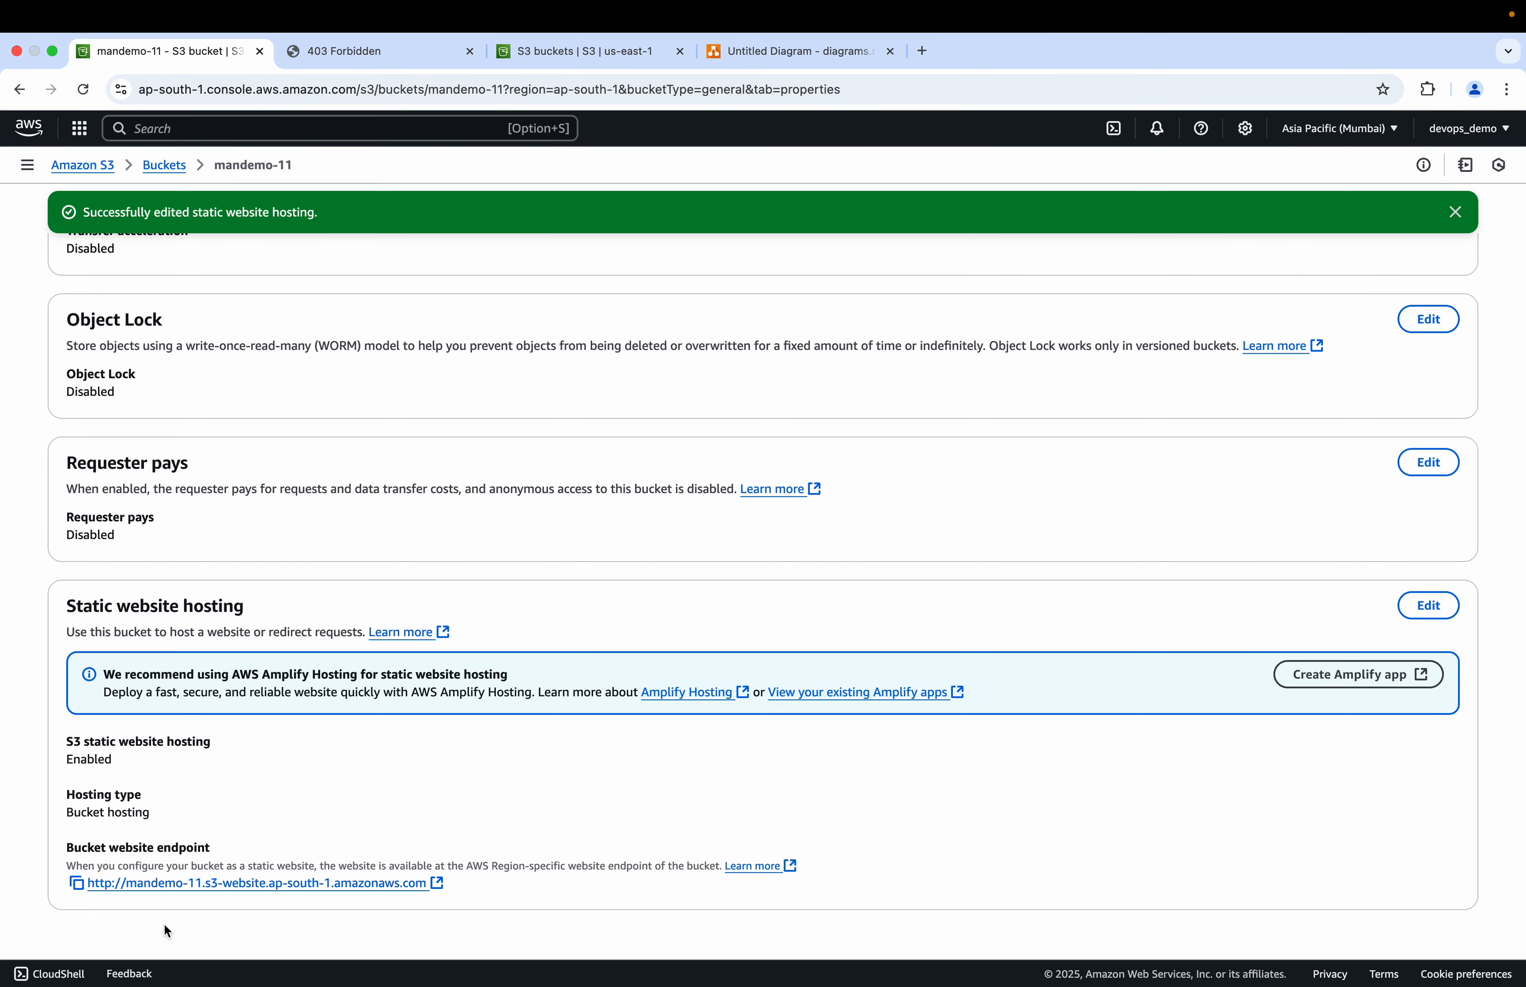
left_click(1428, 606)
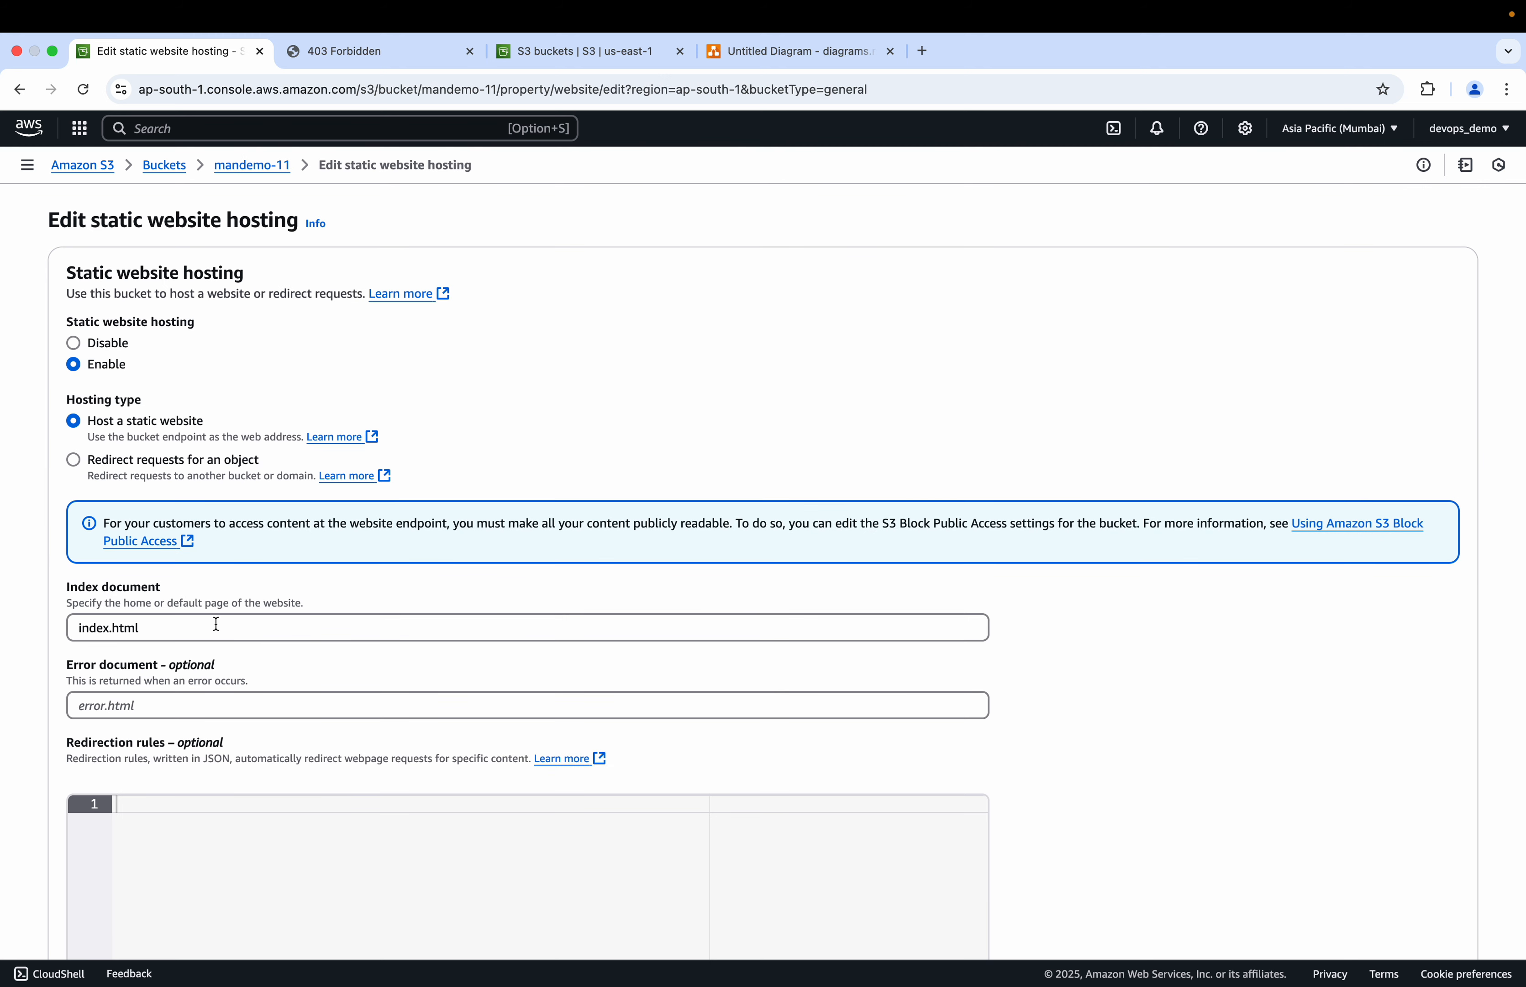
left_click(257, 166)
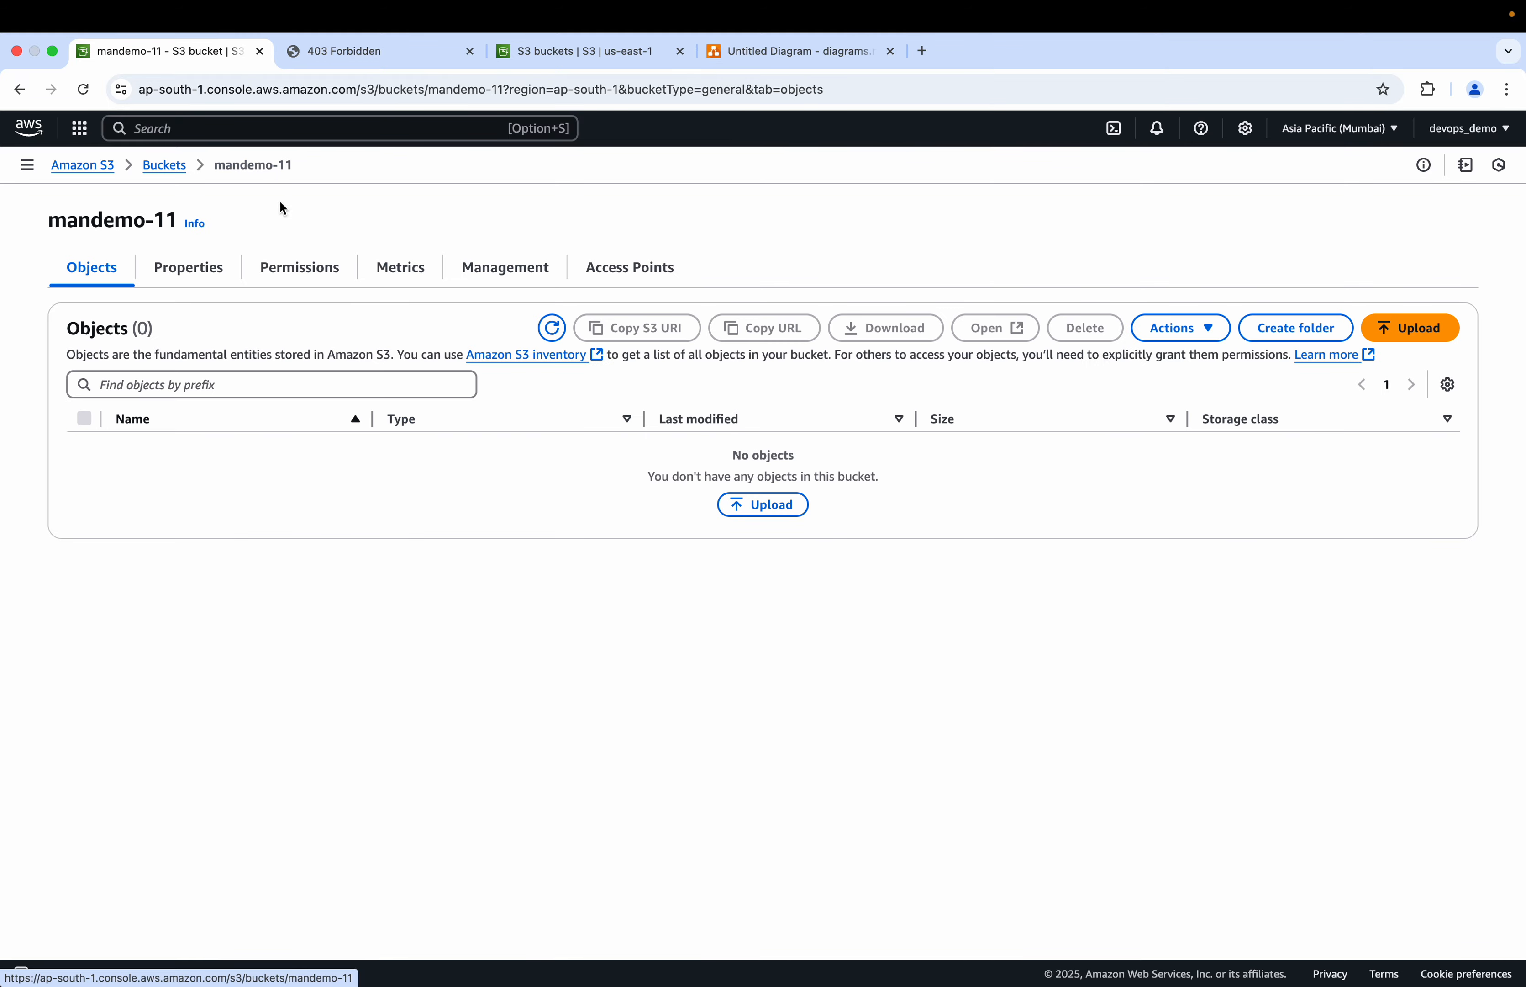
left_click(205, 269)
scroll(303, 611, "down", 15)
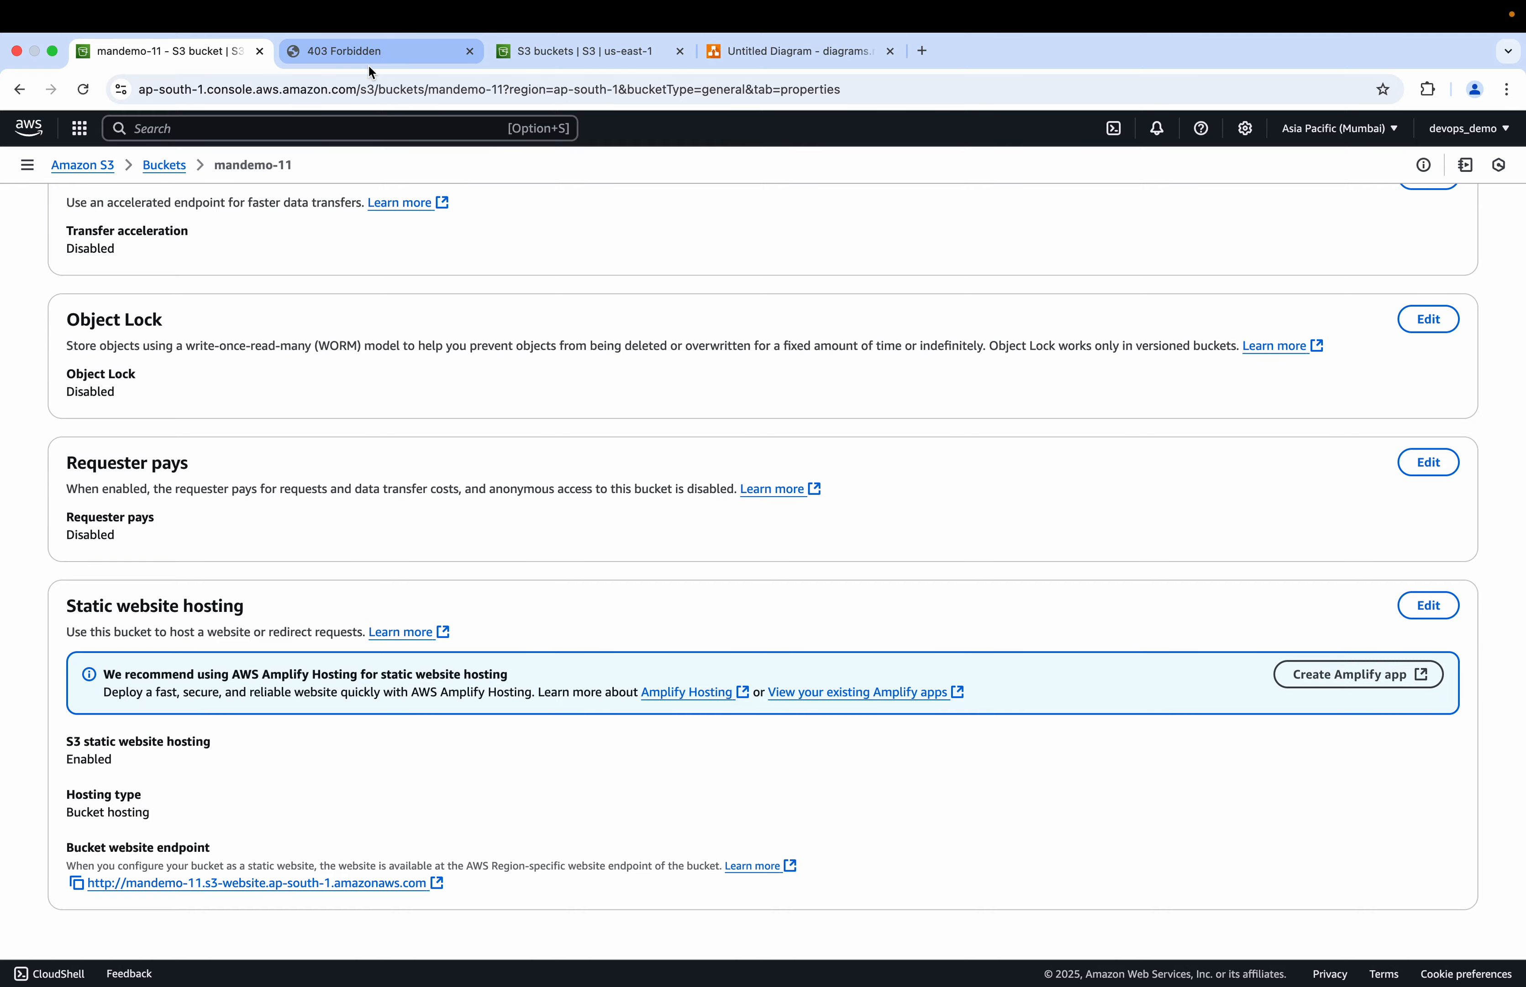
scroll(289, 375, "up", 15)
scroll(289, 376, "up", 5)
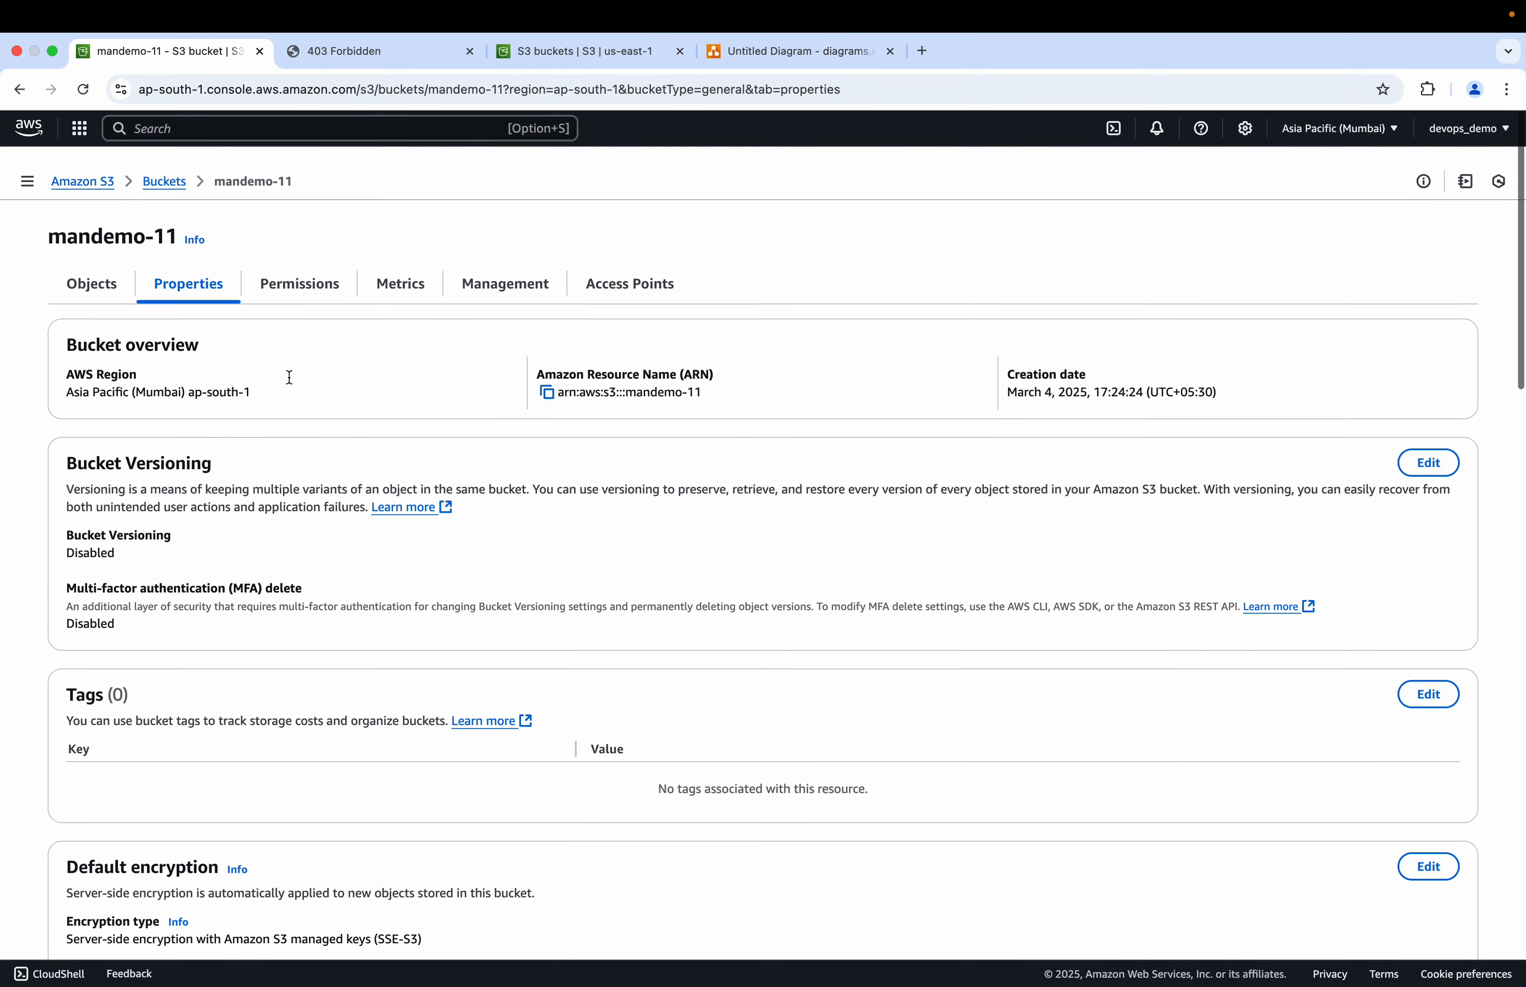
Step: Open the mandemo-11 bucket's permissions and start editing its bucket policy
left_click(317, 263)
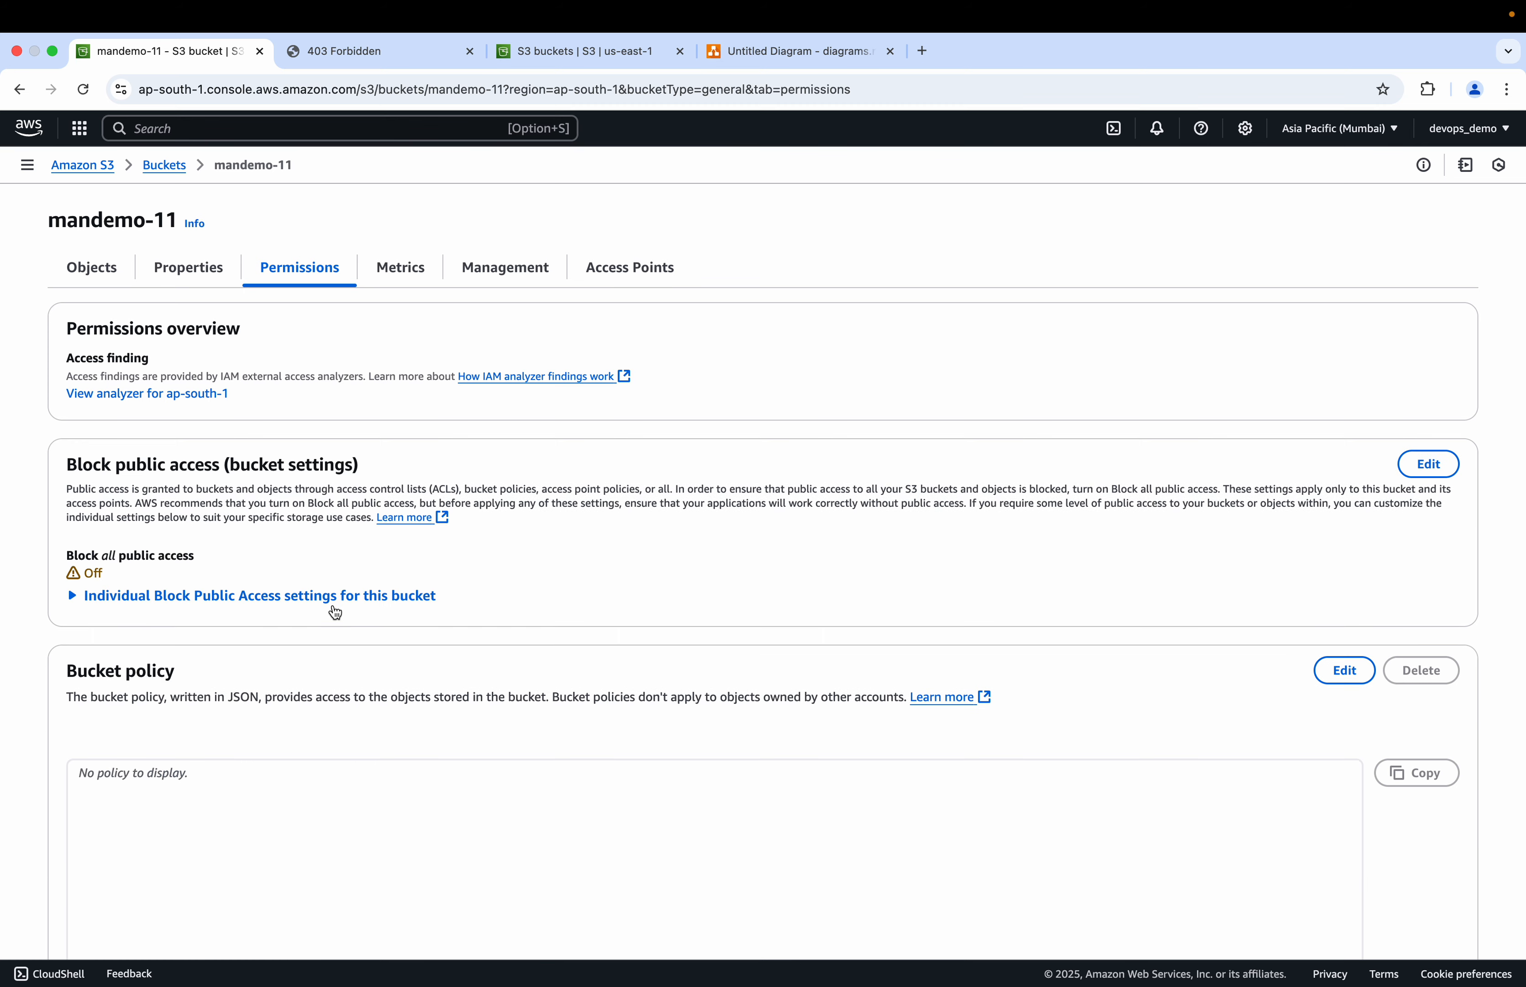
scroll(334, 612, "down", 5)
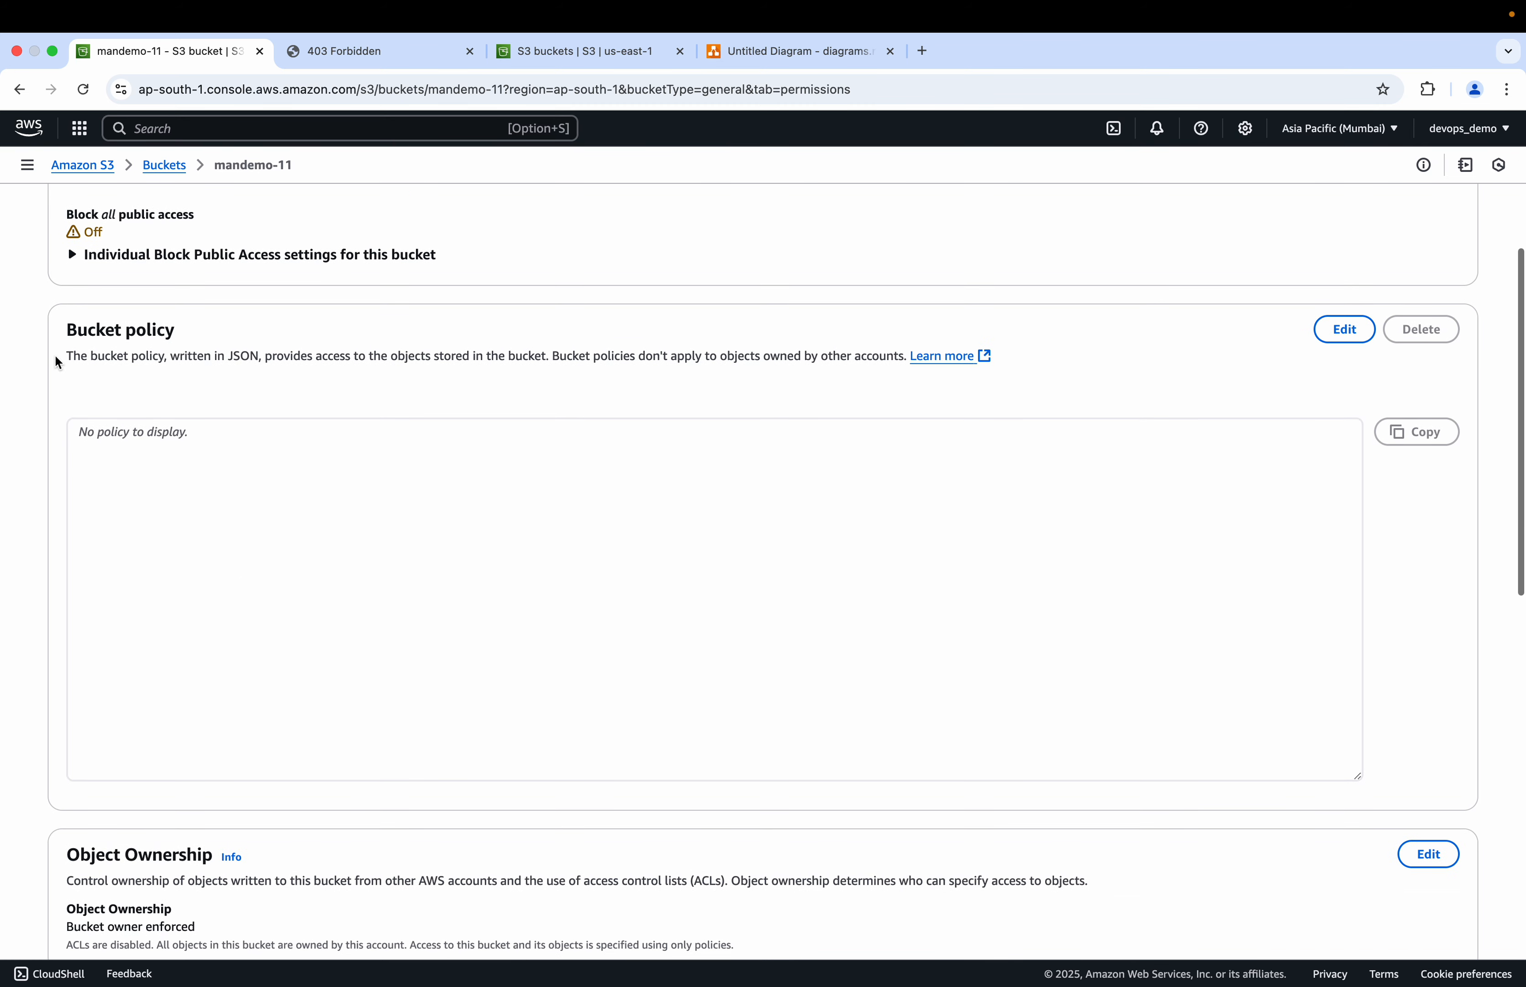
left_click_drag(67, 330, 190, 331)
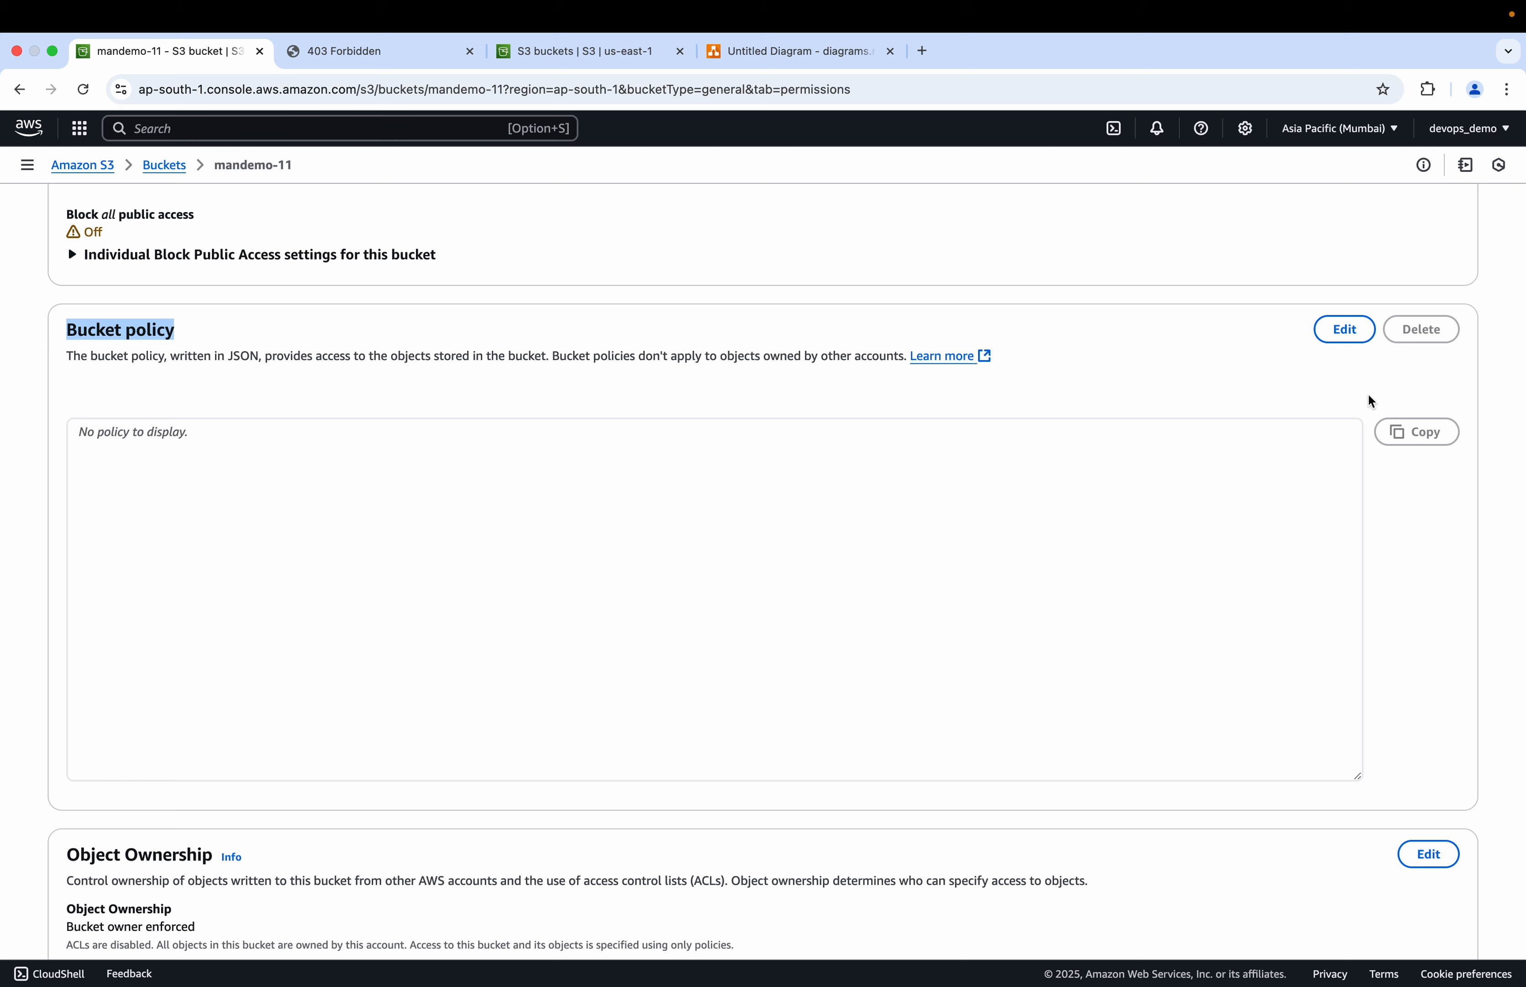
left_click(1354, 339)
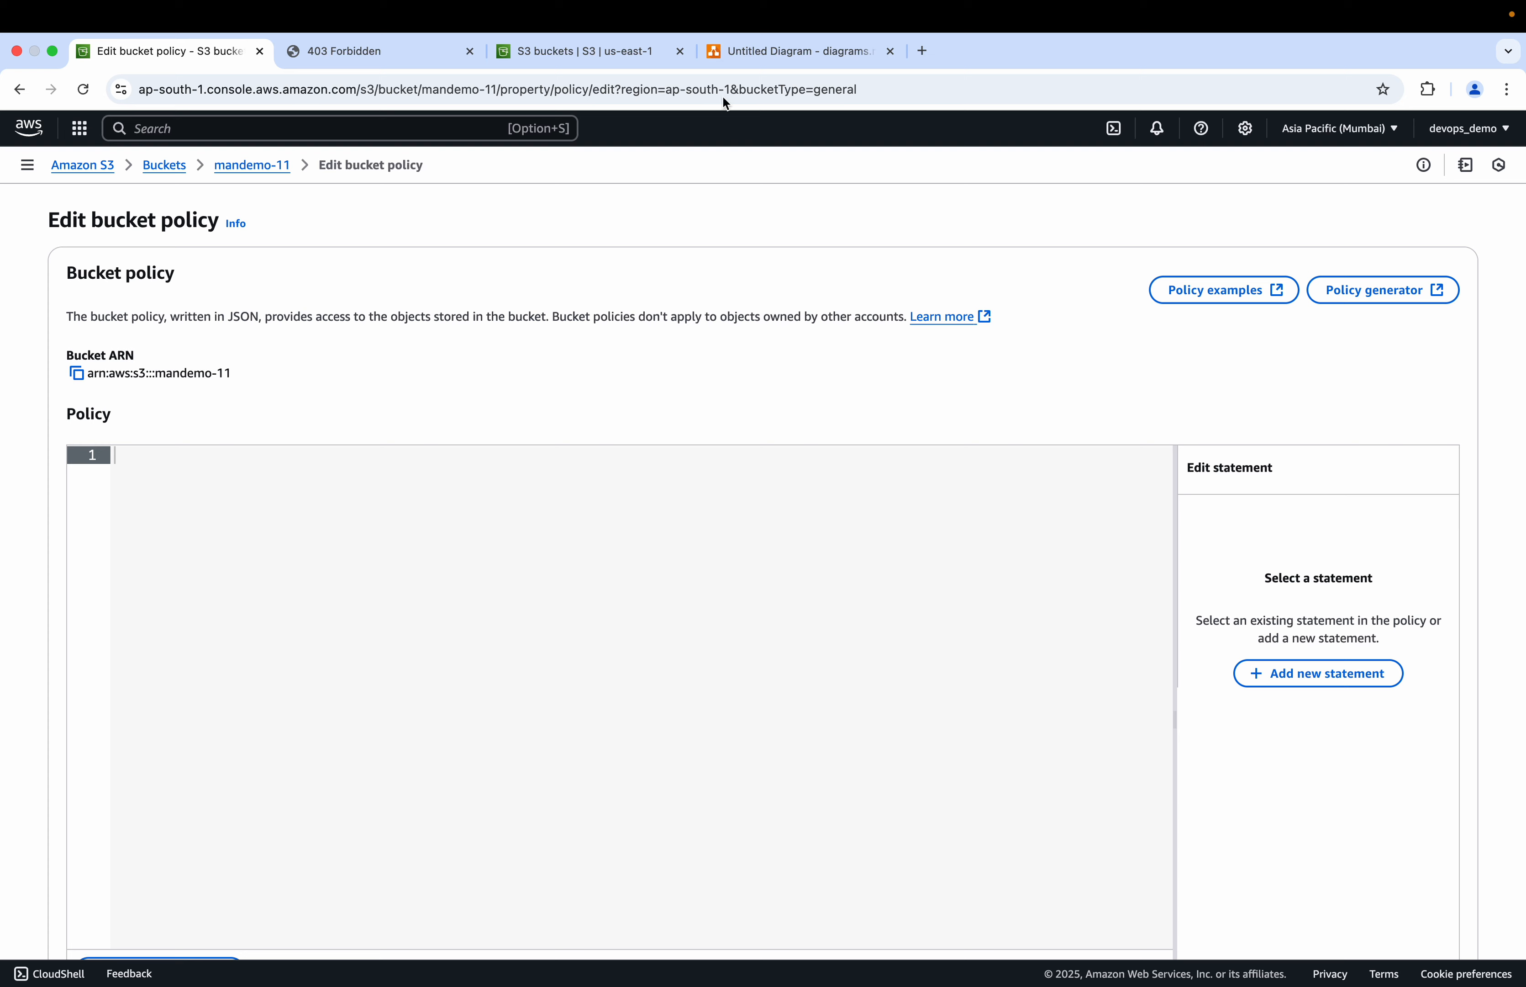
Step: In a new tab, open the S3CORSConcept file of the GitHub notes repository and copy its static website bucket policy JSON
left_click(923, 51)
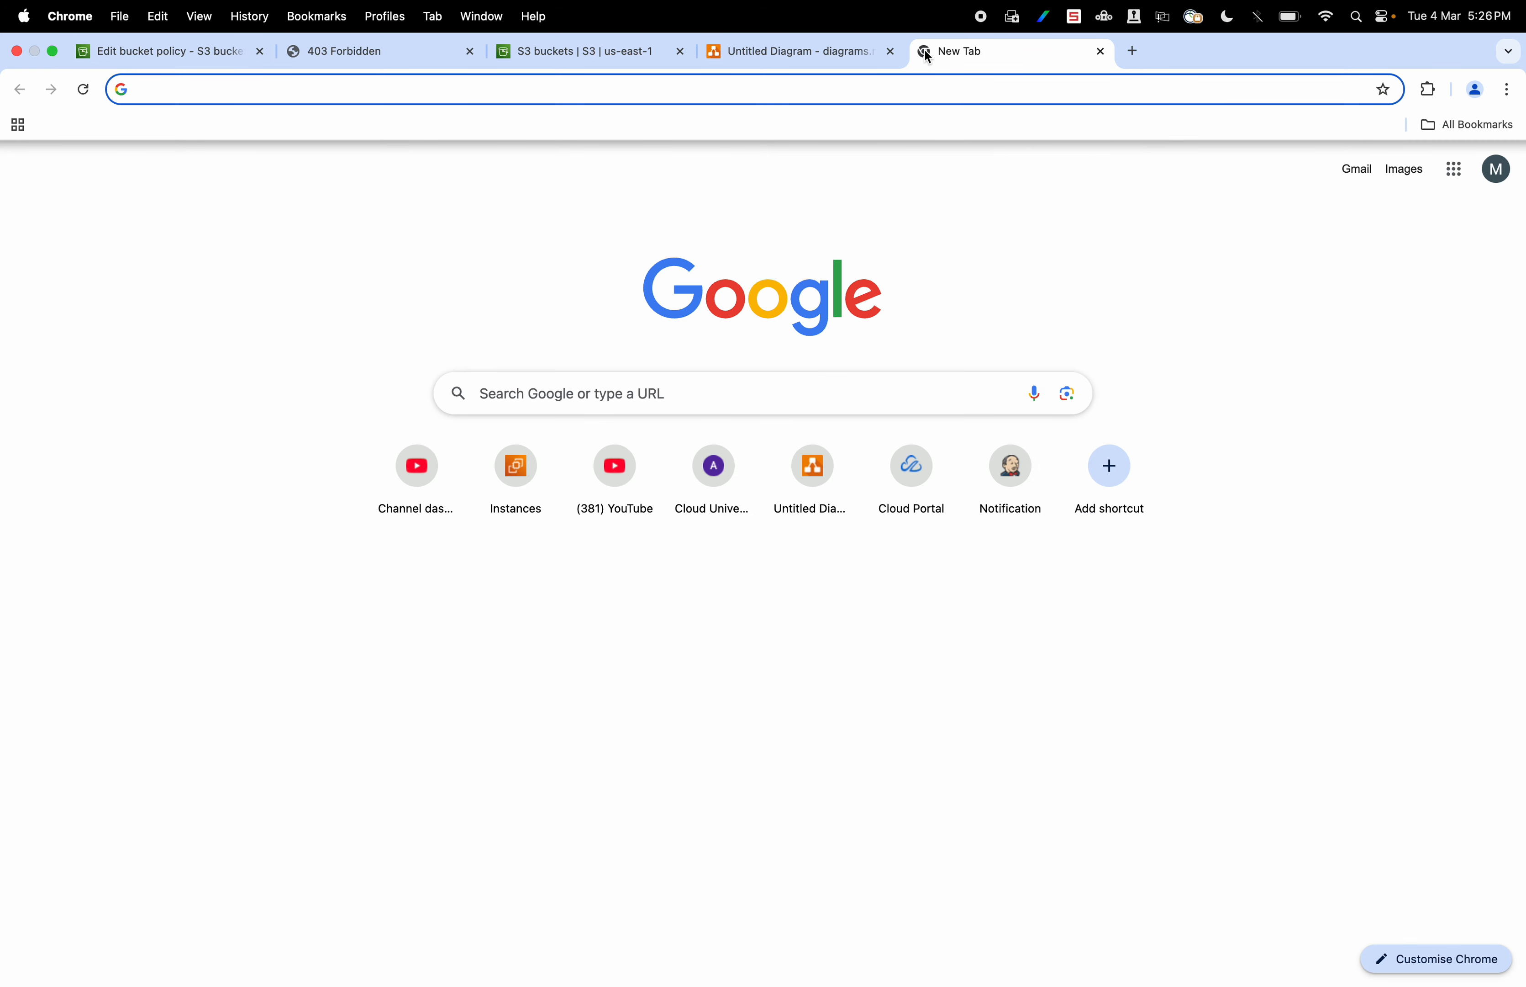
type("manis")
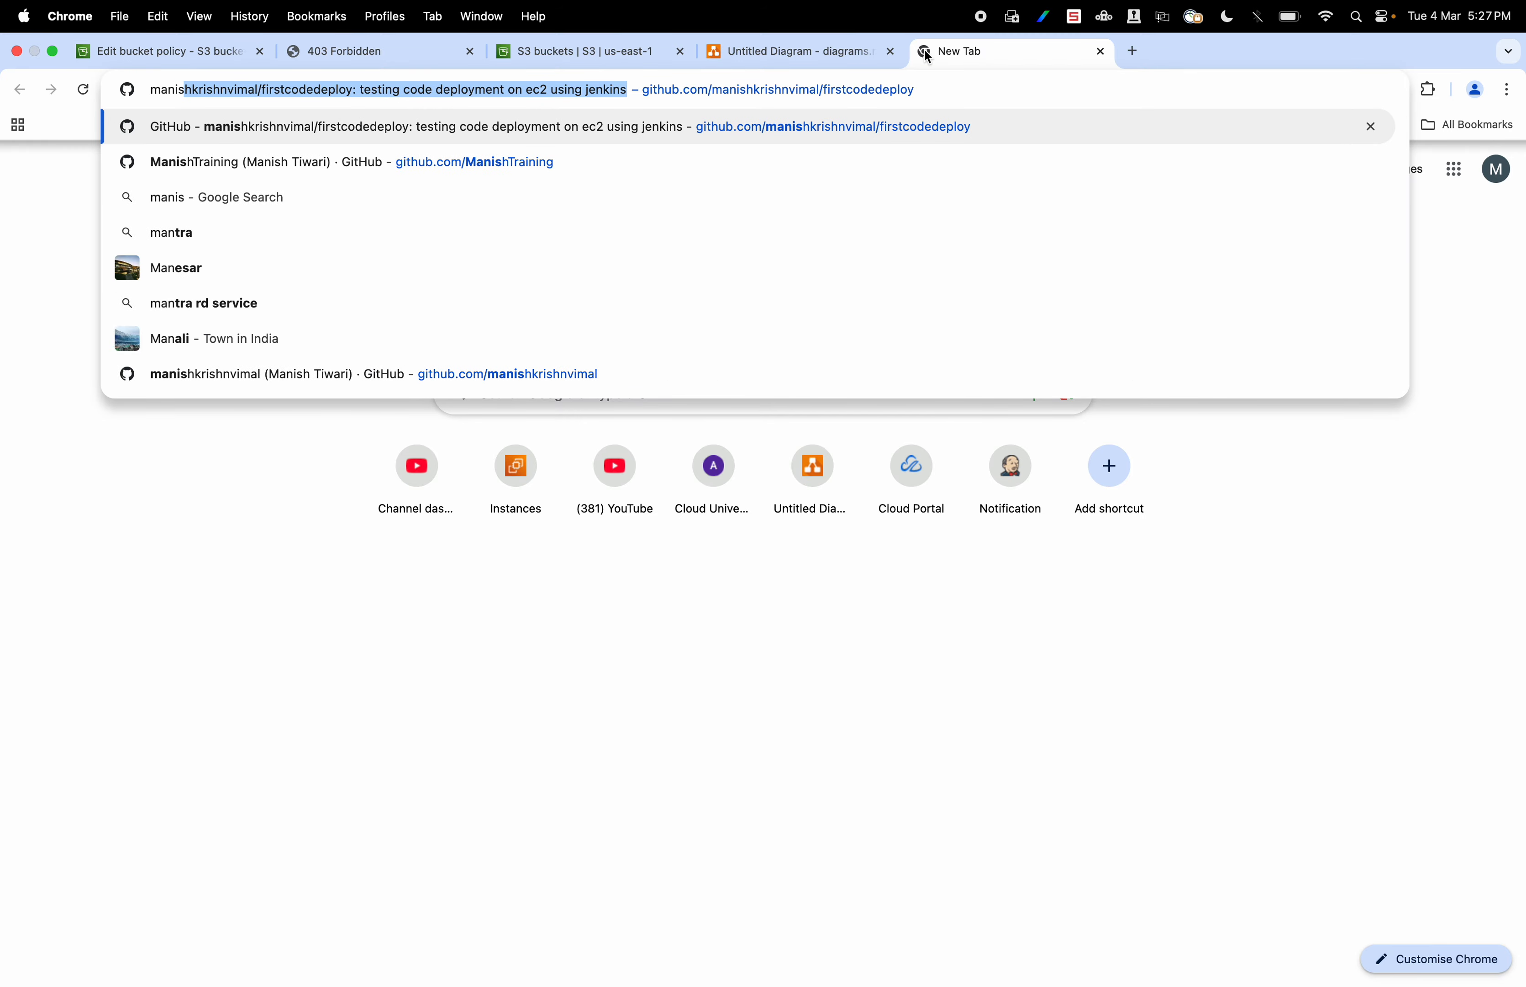
left_click(831, 122)
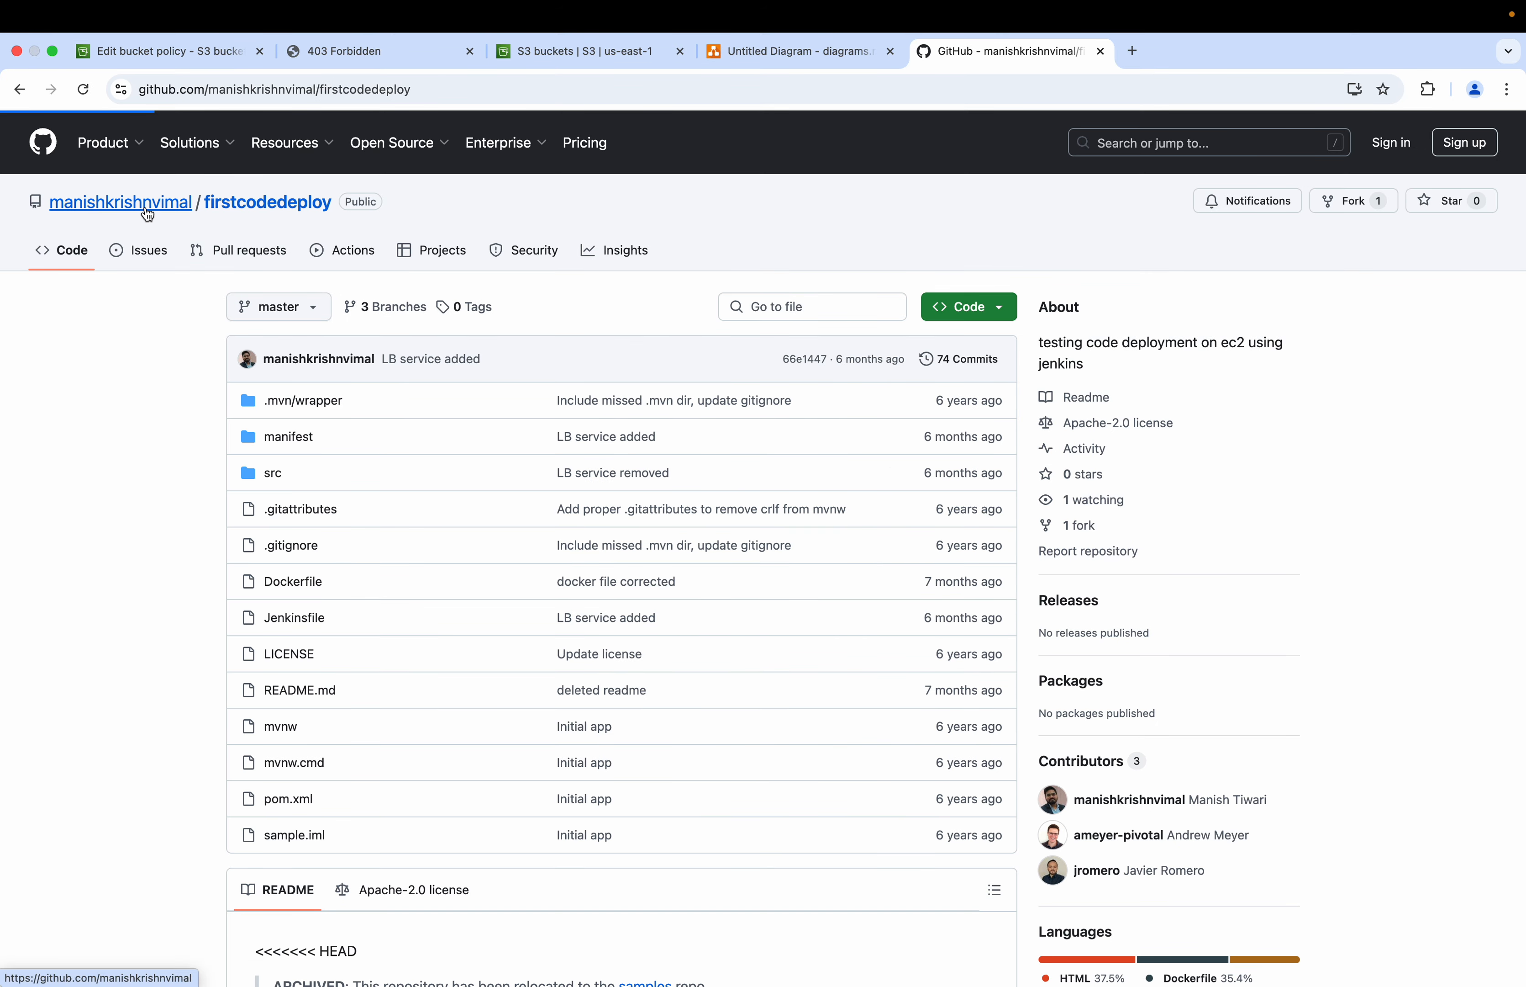
left_click(144, 204)
left_click(543, 313)
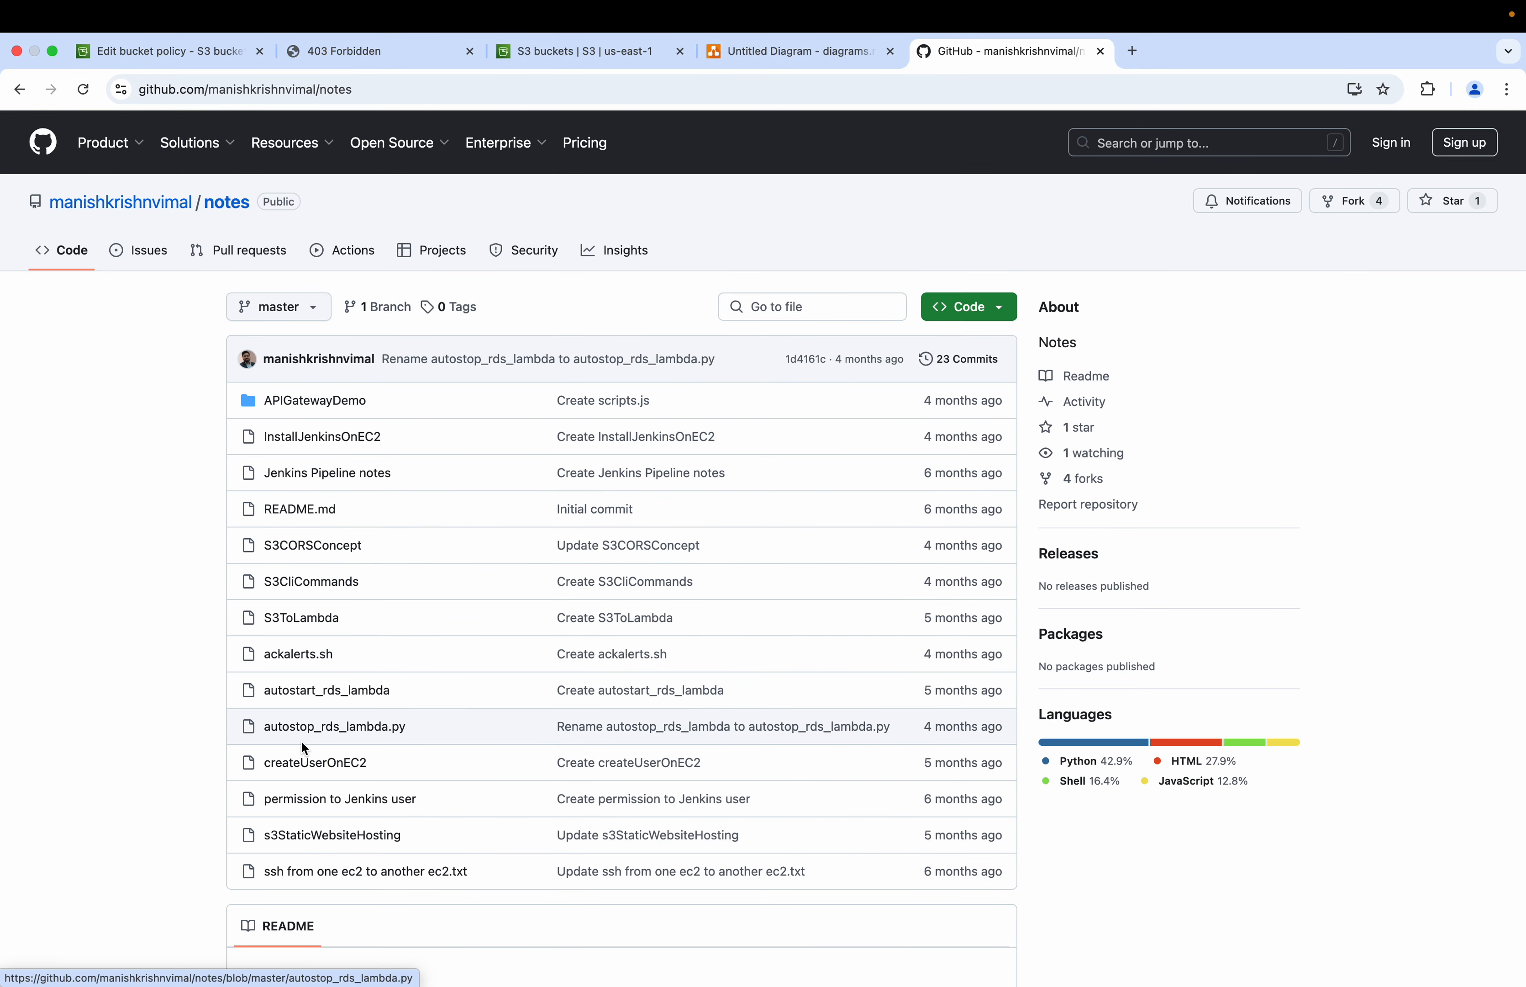
left_click(313, 545)
scroll(433, 615, "down", 5)
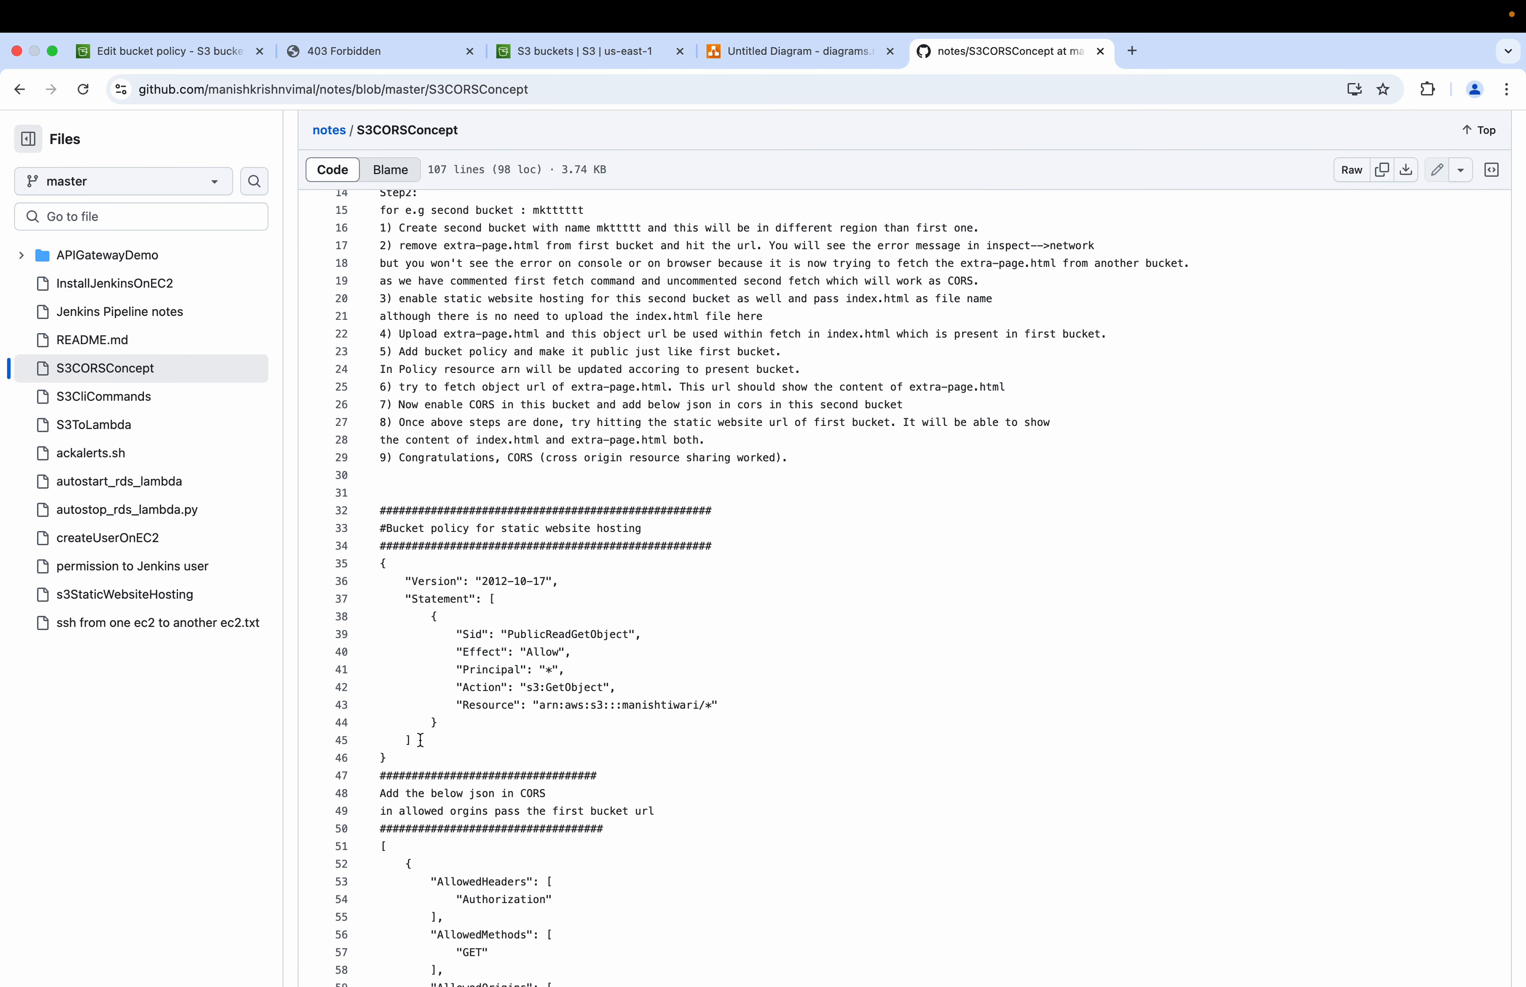
left_click_drag(392, 753, 382, 566)
key("super+c")
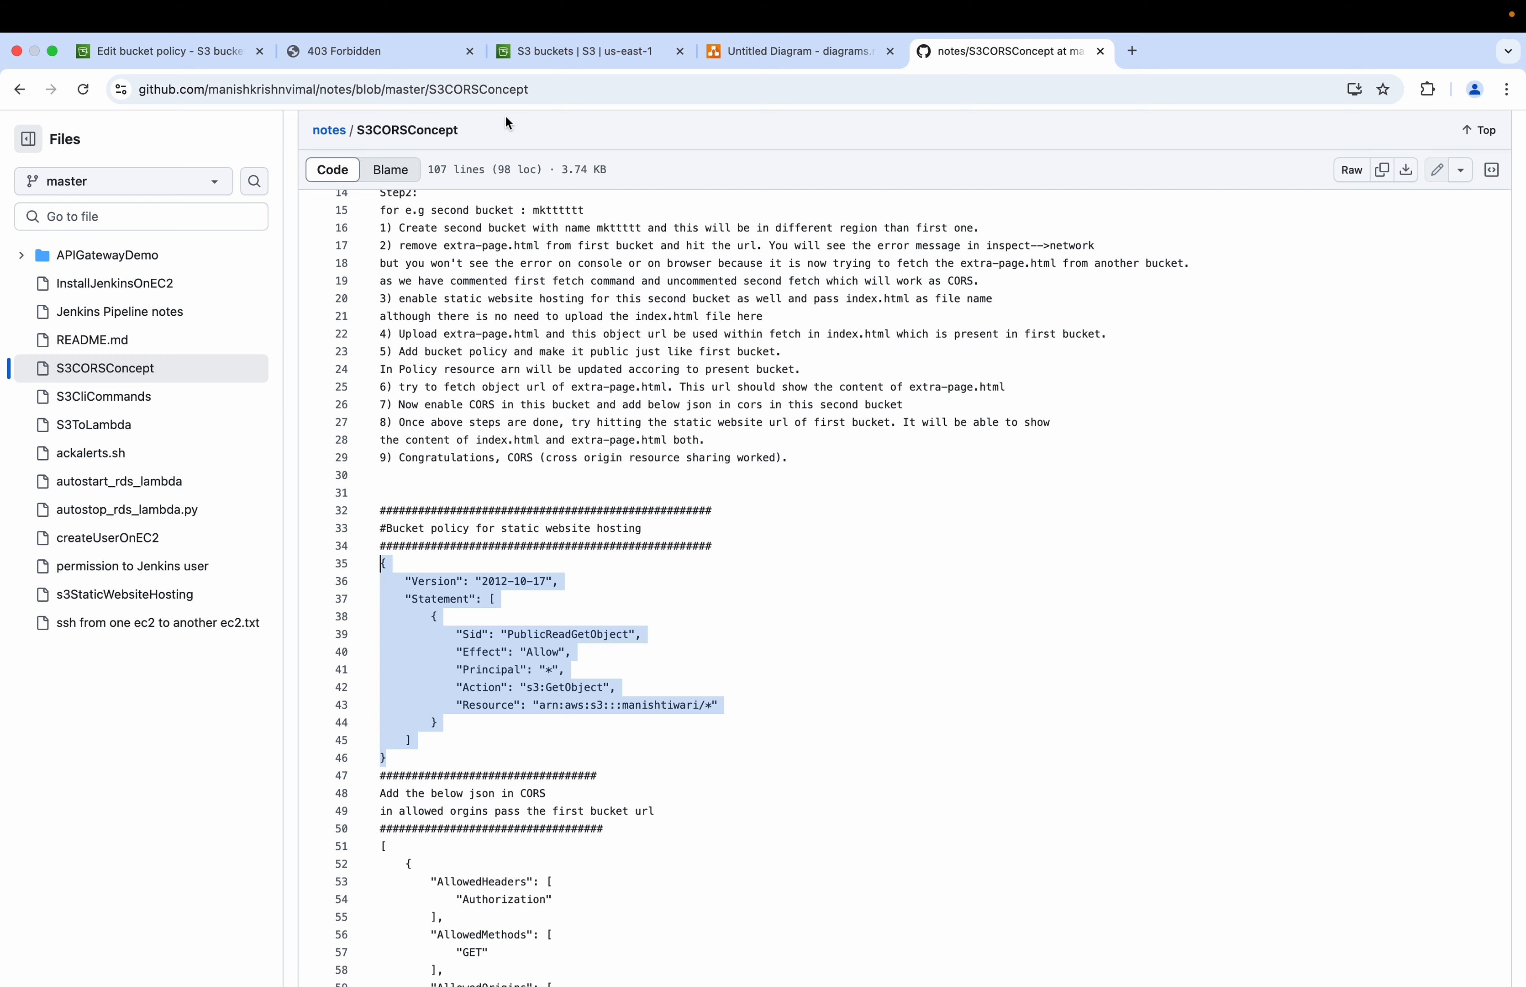
left_click(346, 54)
Step: Paste the copied policy JSON into the bucket policy editor
left_click(201, 60)
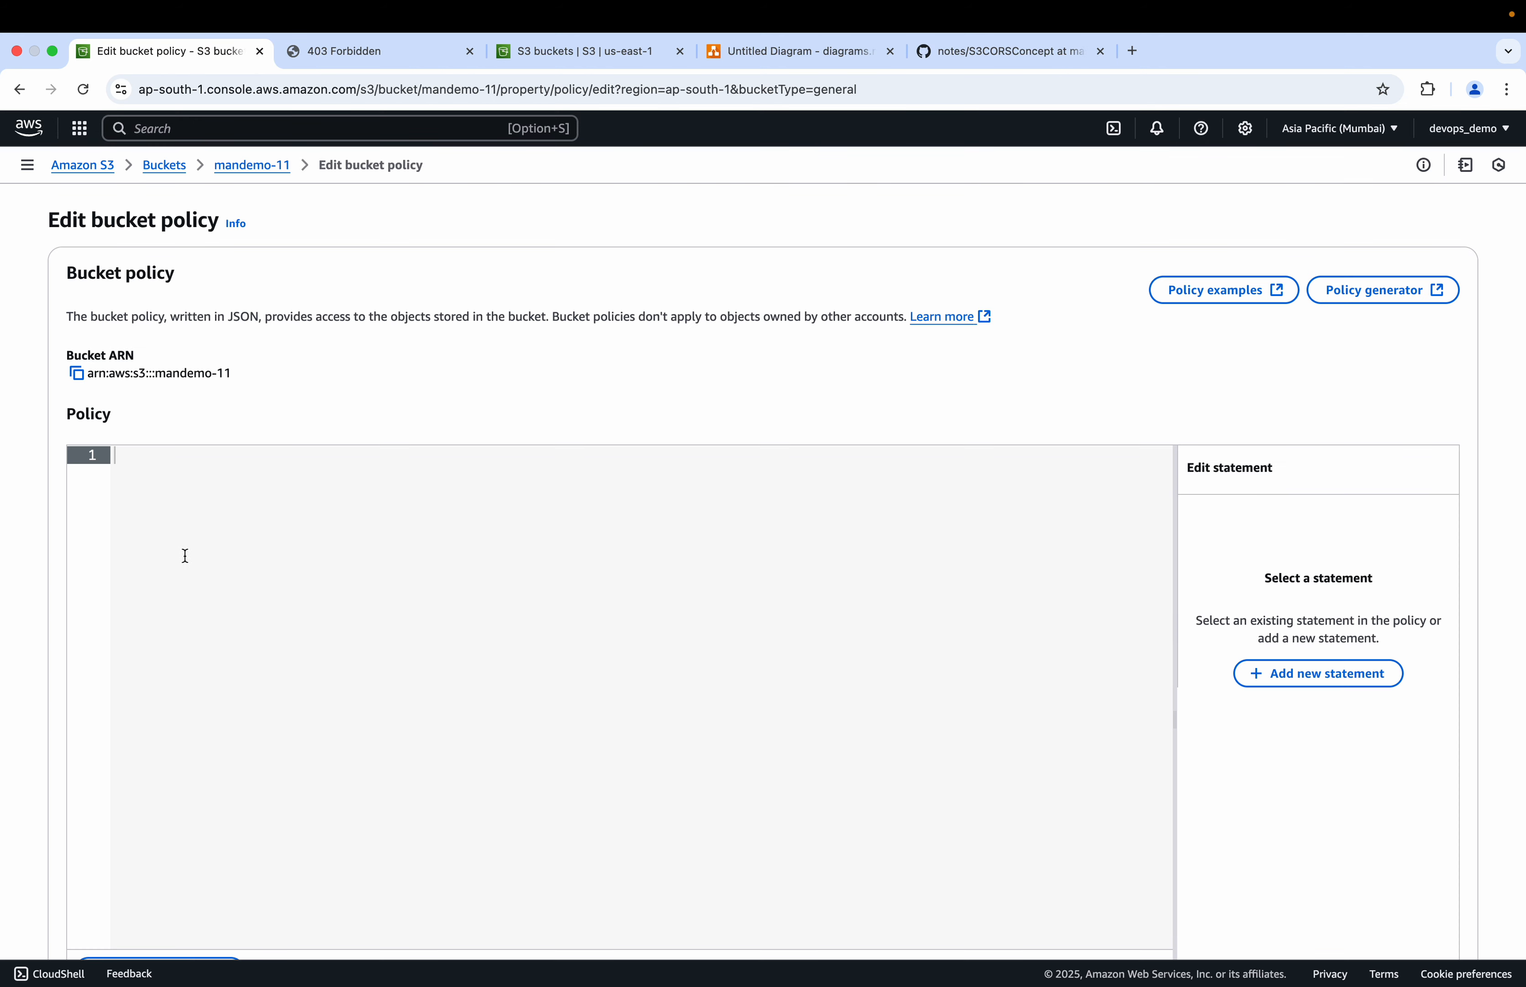
left_click(171, 478)
key("super+v")
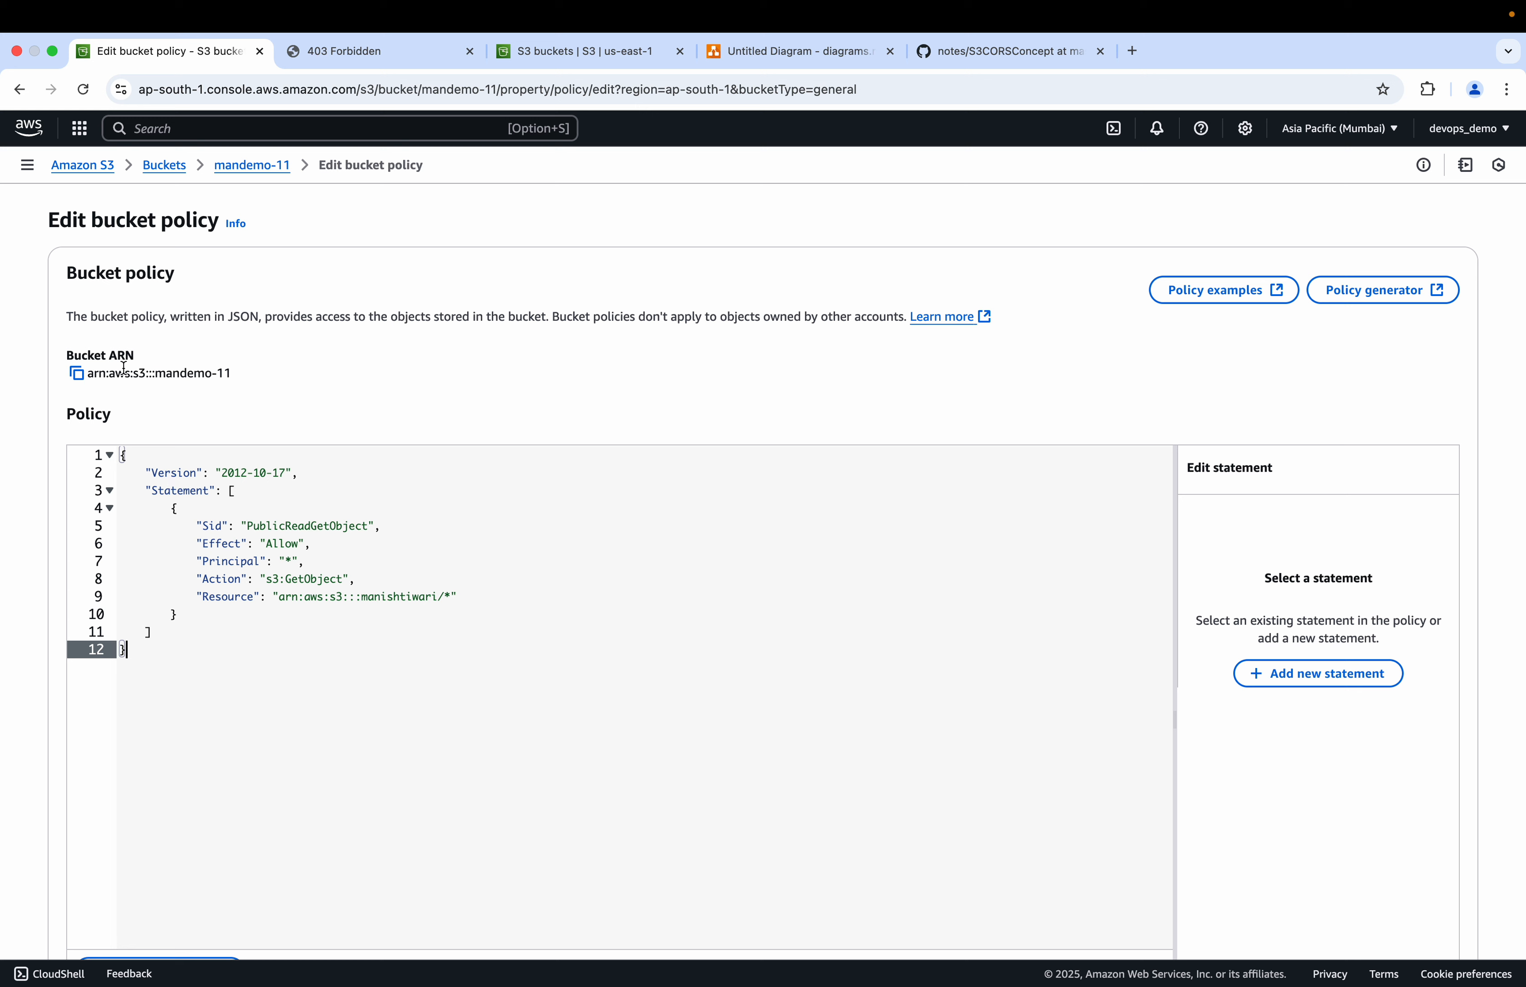
Step: Replace the statement's Resource ARN with the mandemo-11 bucket ARN, keeping the /* suffix
left_click(81, 377)
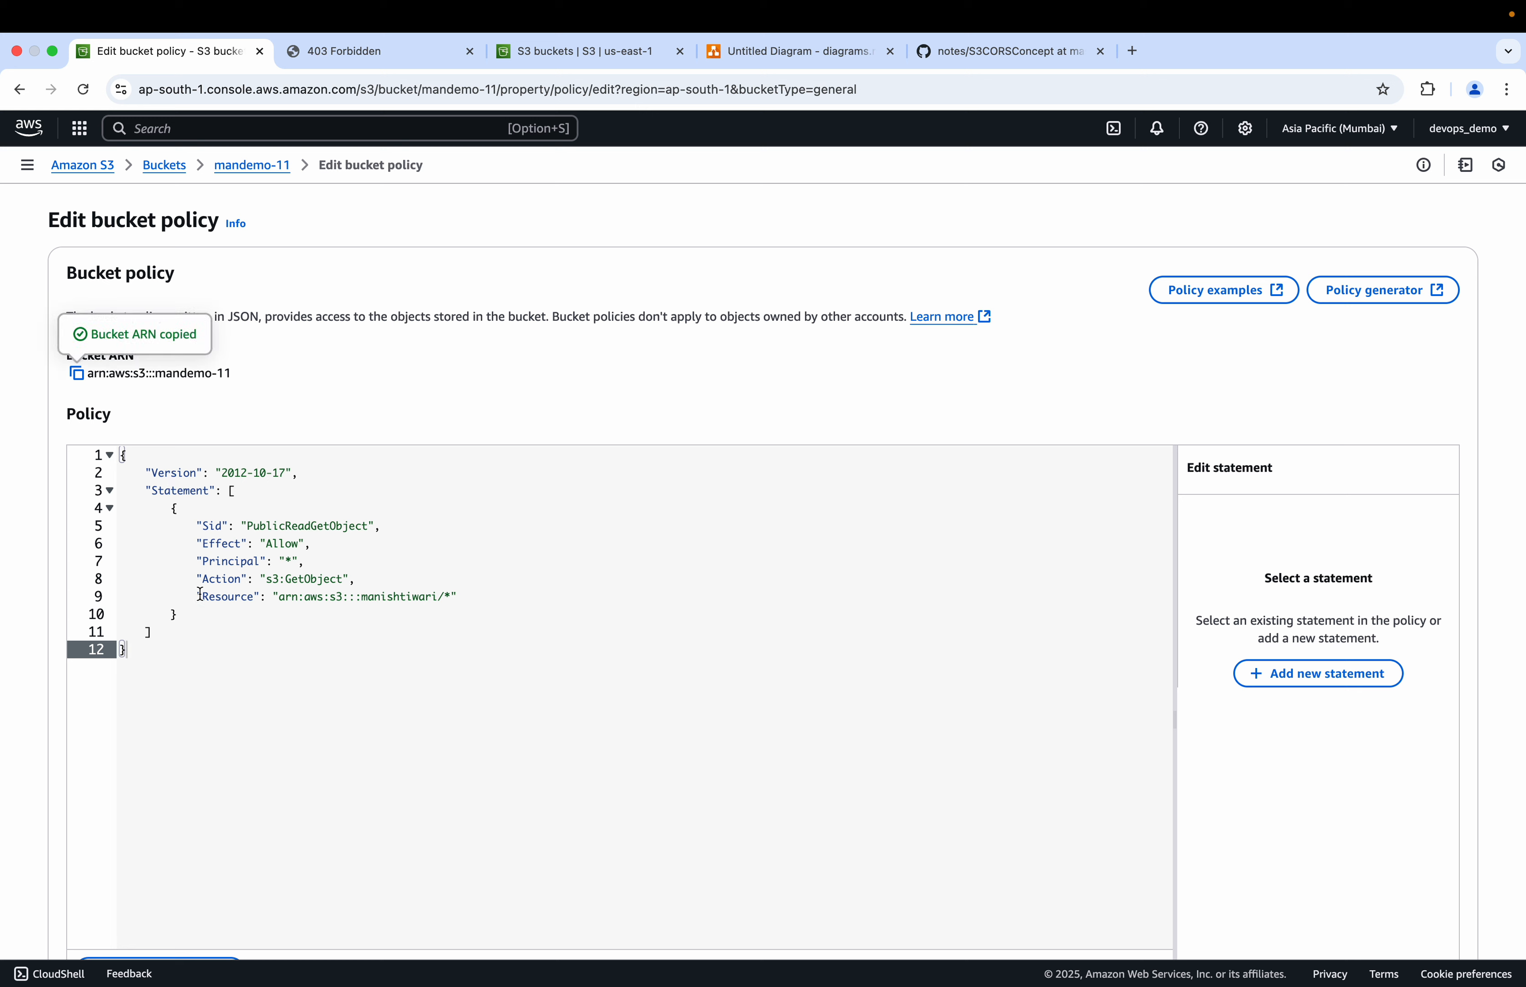
left_click_drag(279, 596, 438, 594)
key("BackSpace")
key("super+v")
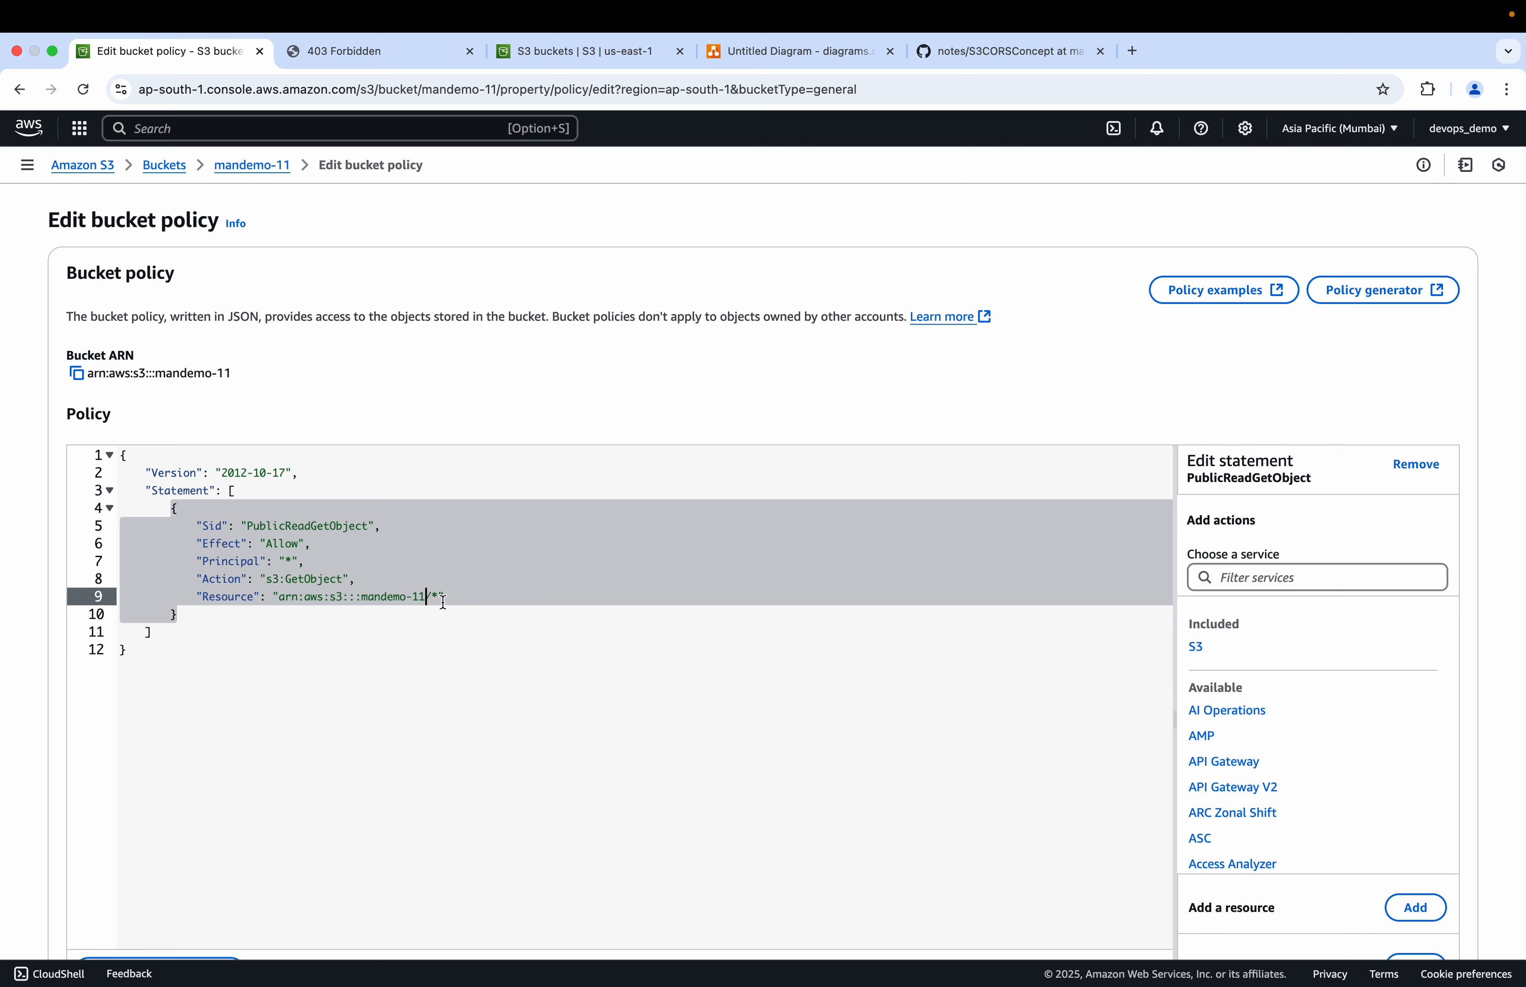
scroll(438, 665, "down", 5)
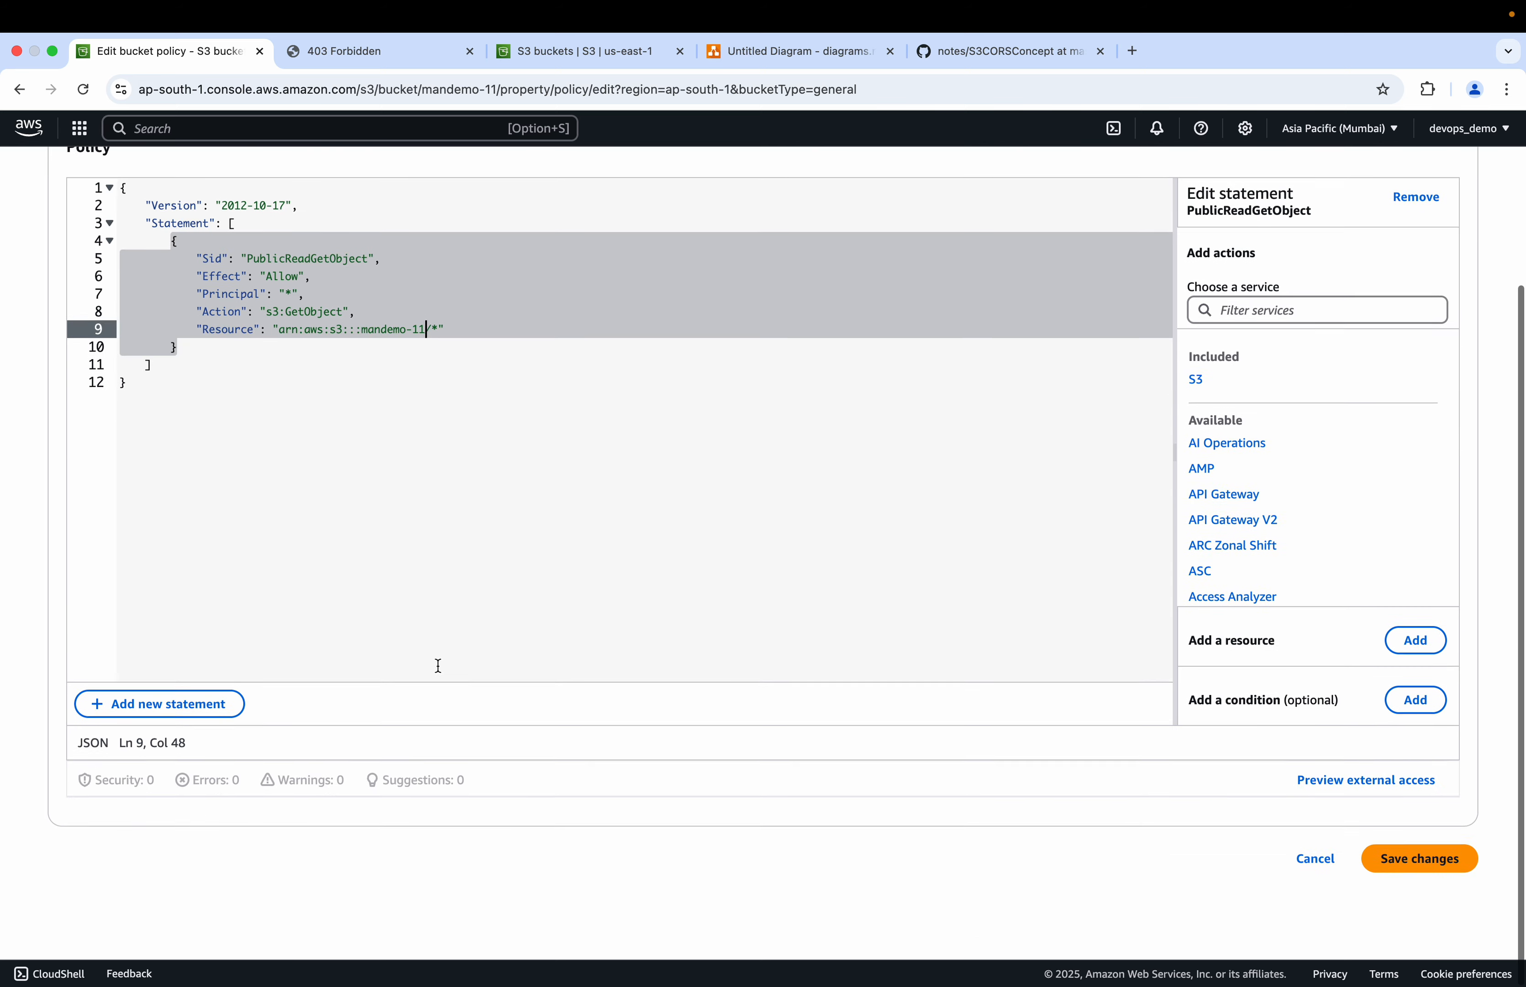
scroll(438, 665, "up", 5)
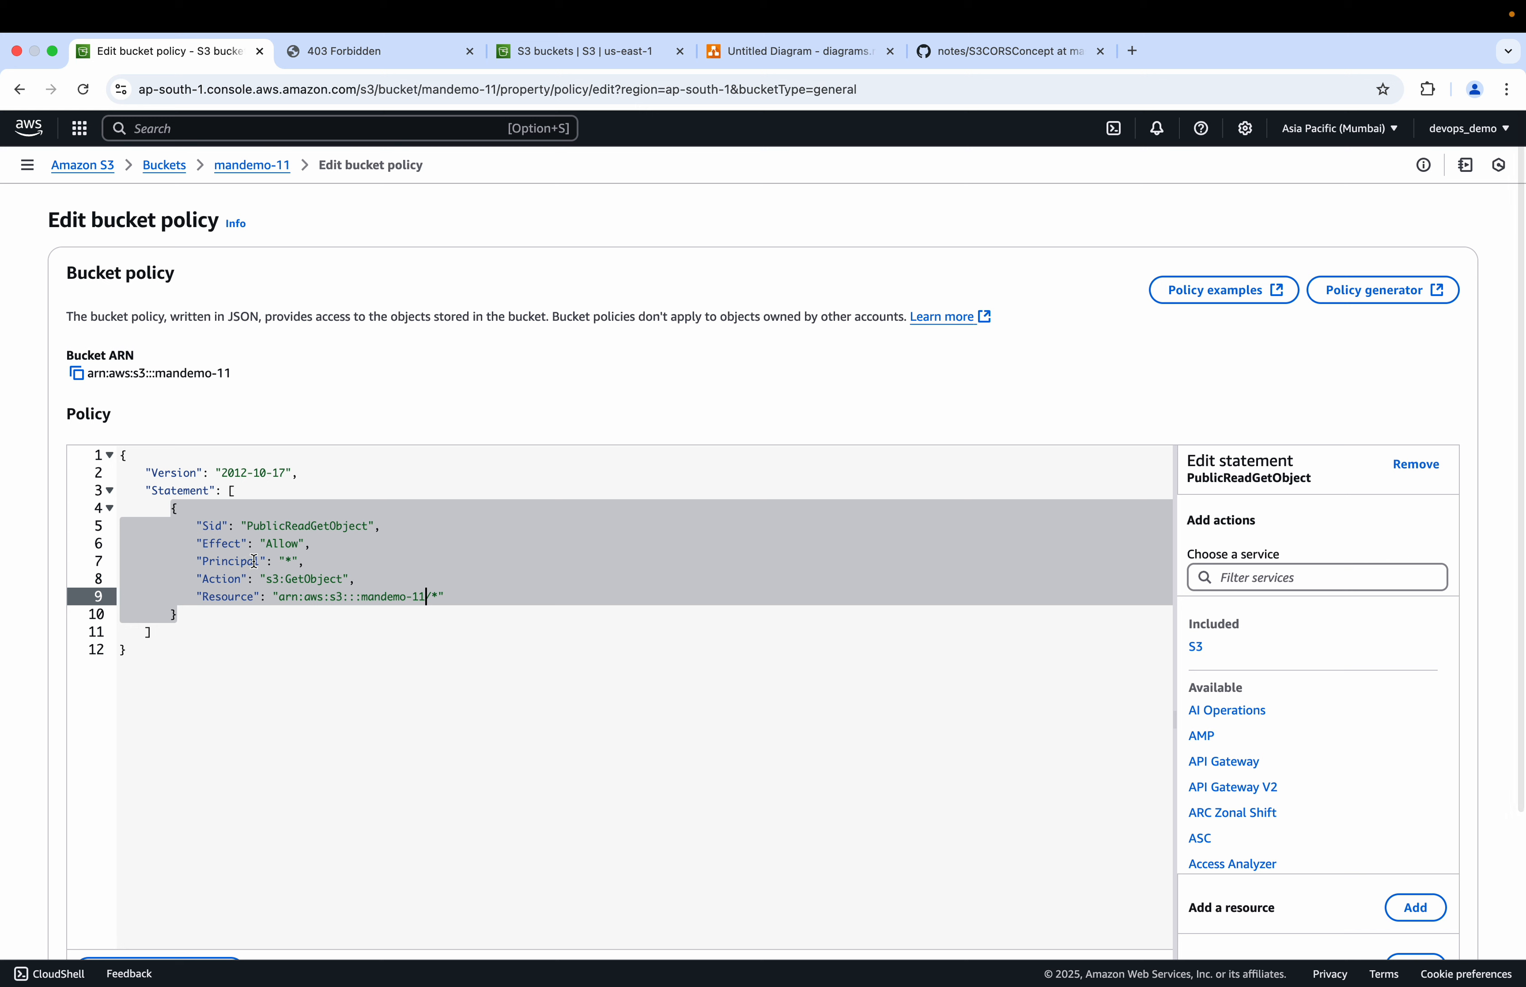
left_click(250, 545)
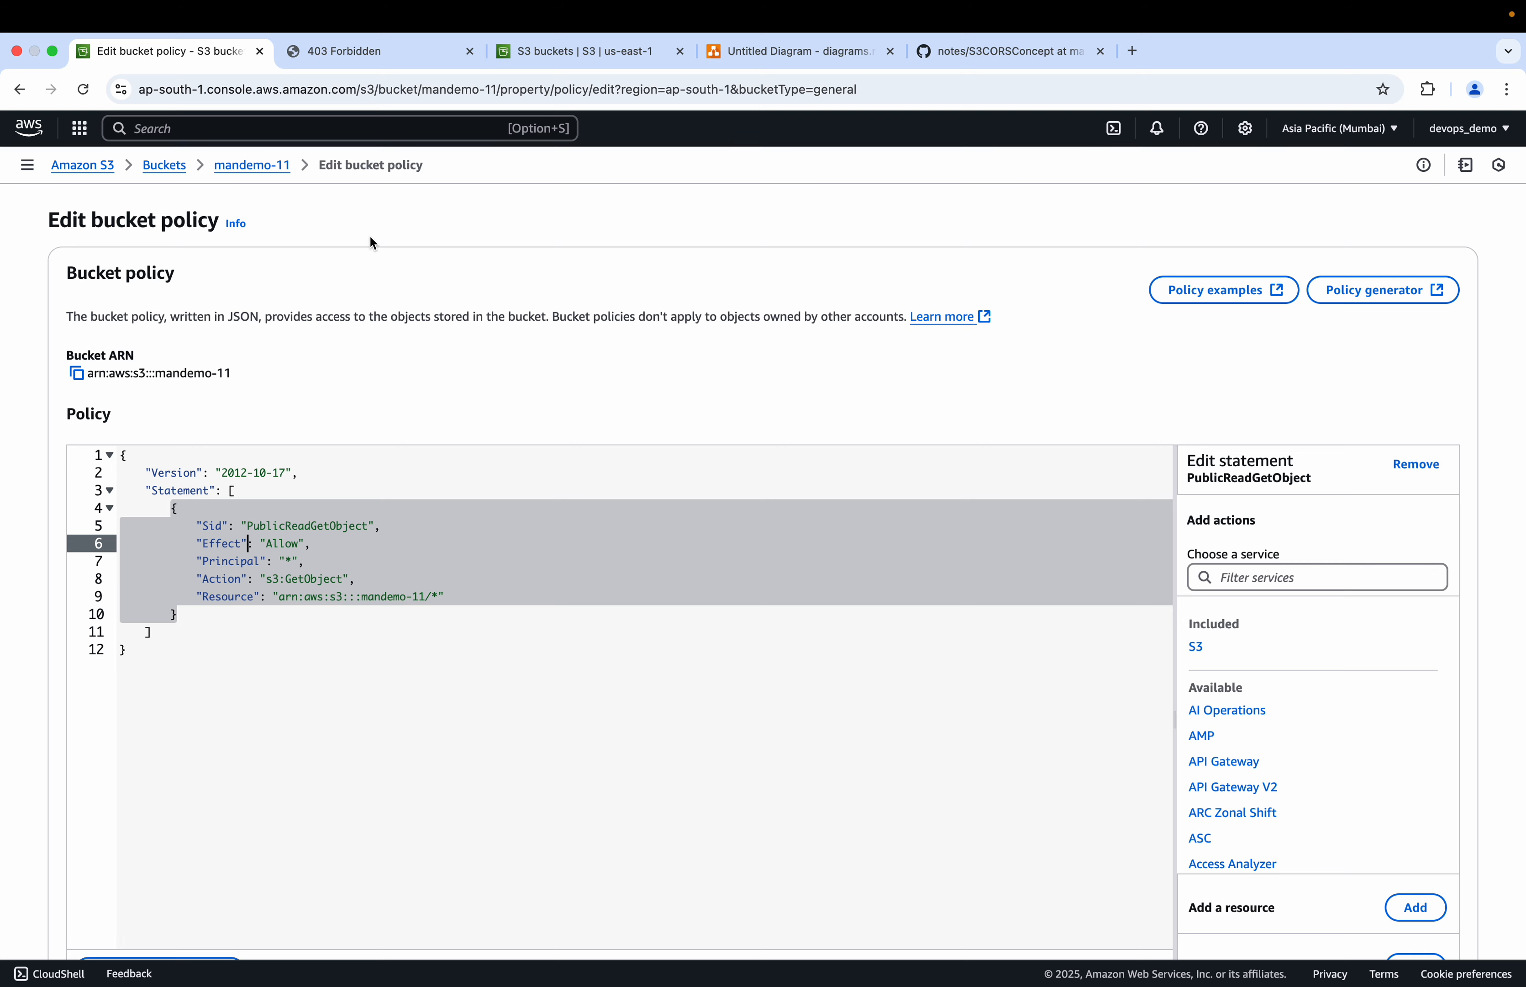
Step: Save the bucket policy changes
left_click(740, 57)
left_click(1055, 447)
left_click(306, 291)
left_click(163, 51)
scroll(415, 668, "down", 3)
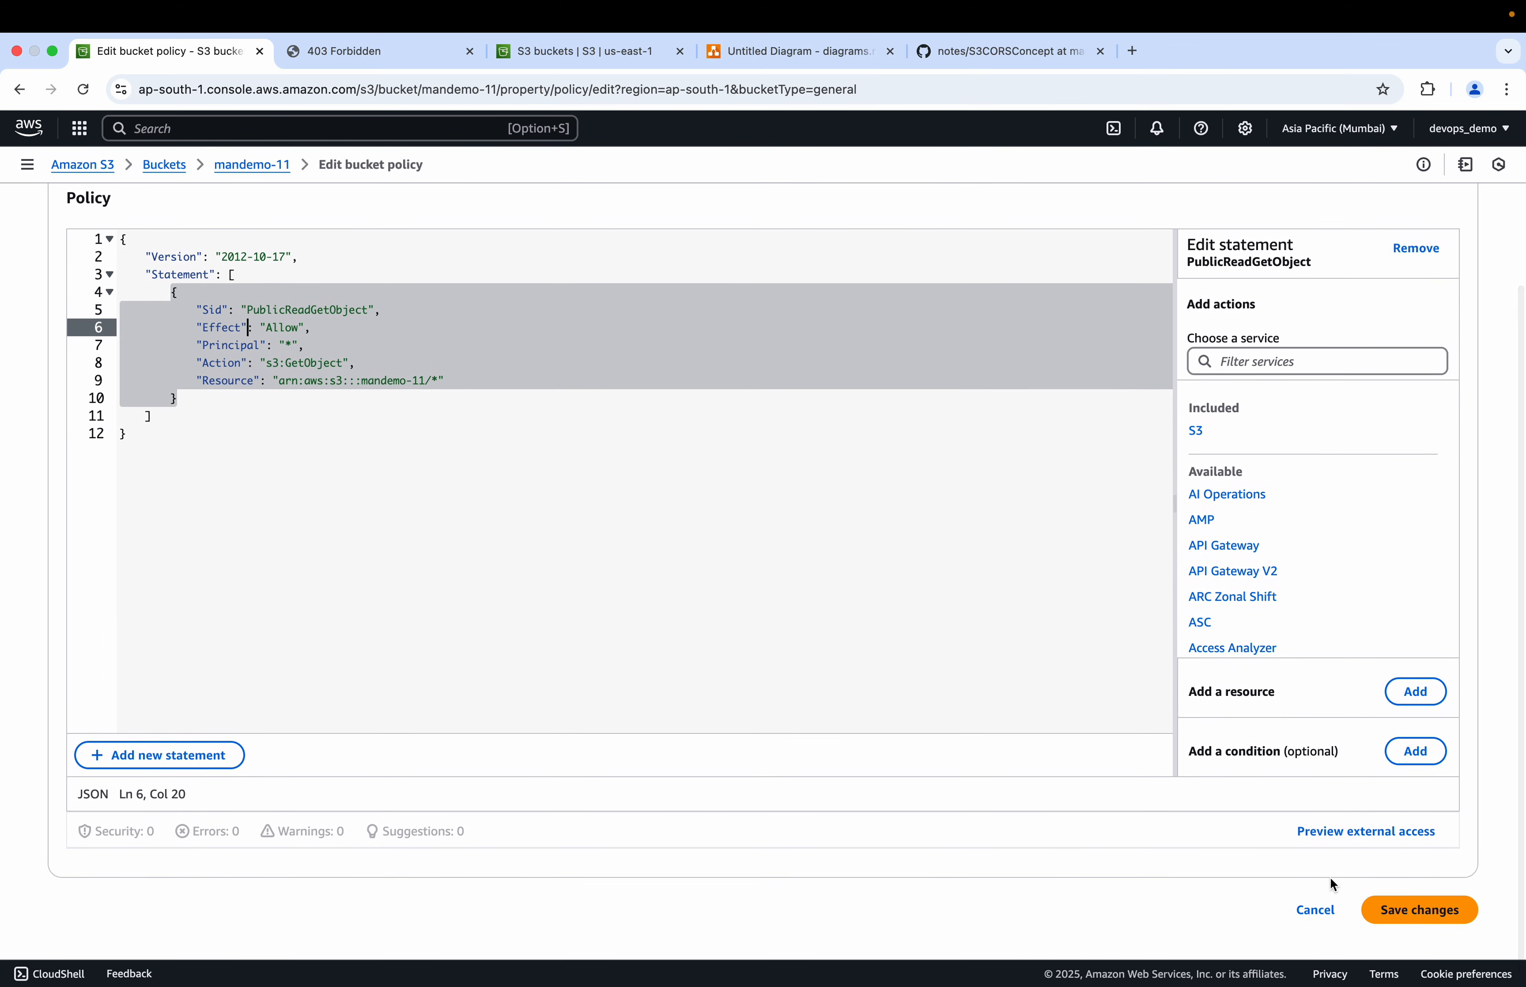
left_click(1411, 911)
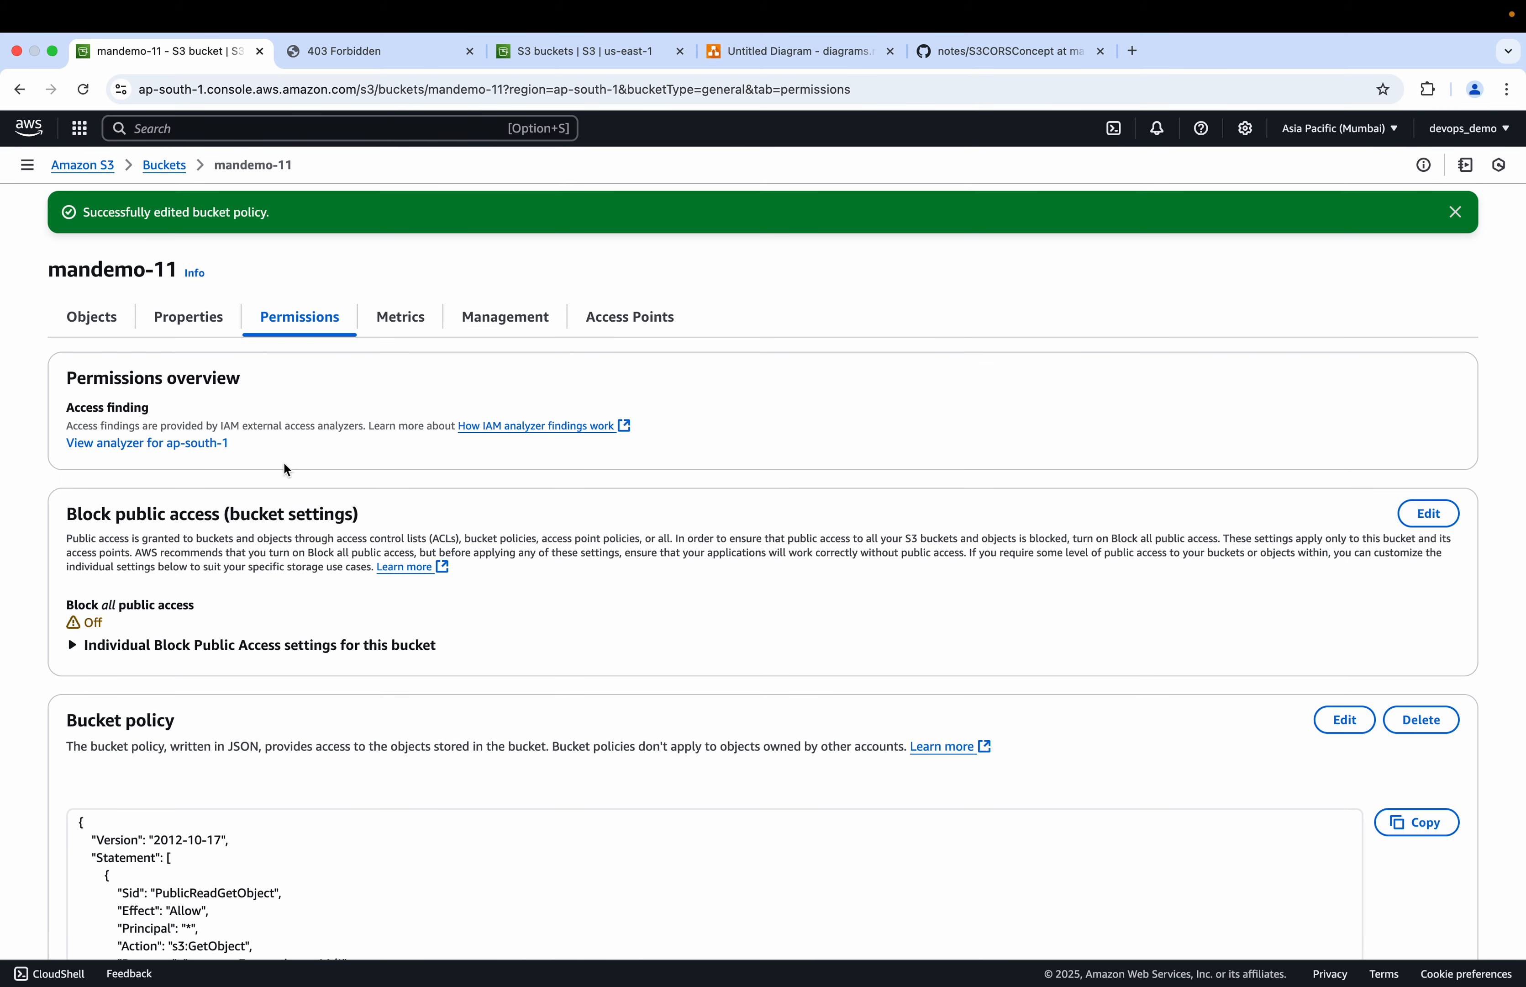
Step: Reload the bucket website endpoint page and select its error message
left_click(362, 51)
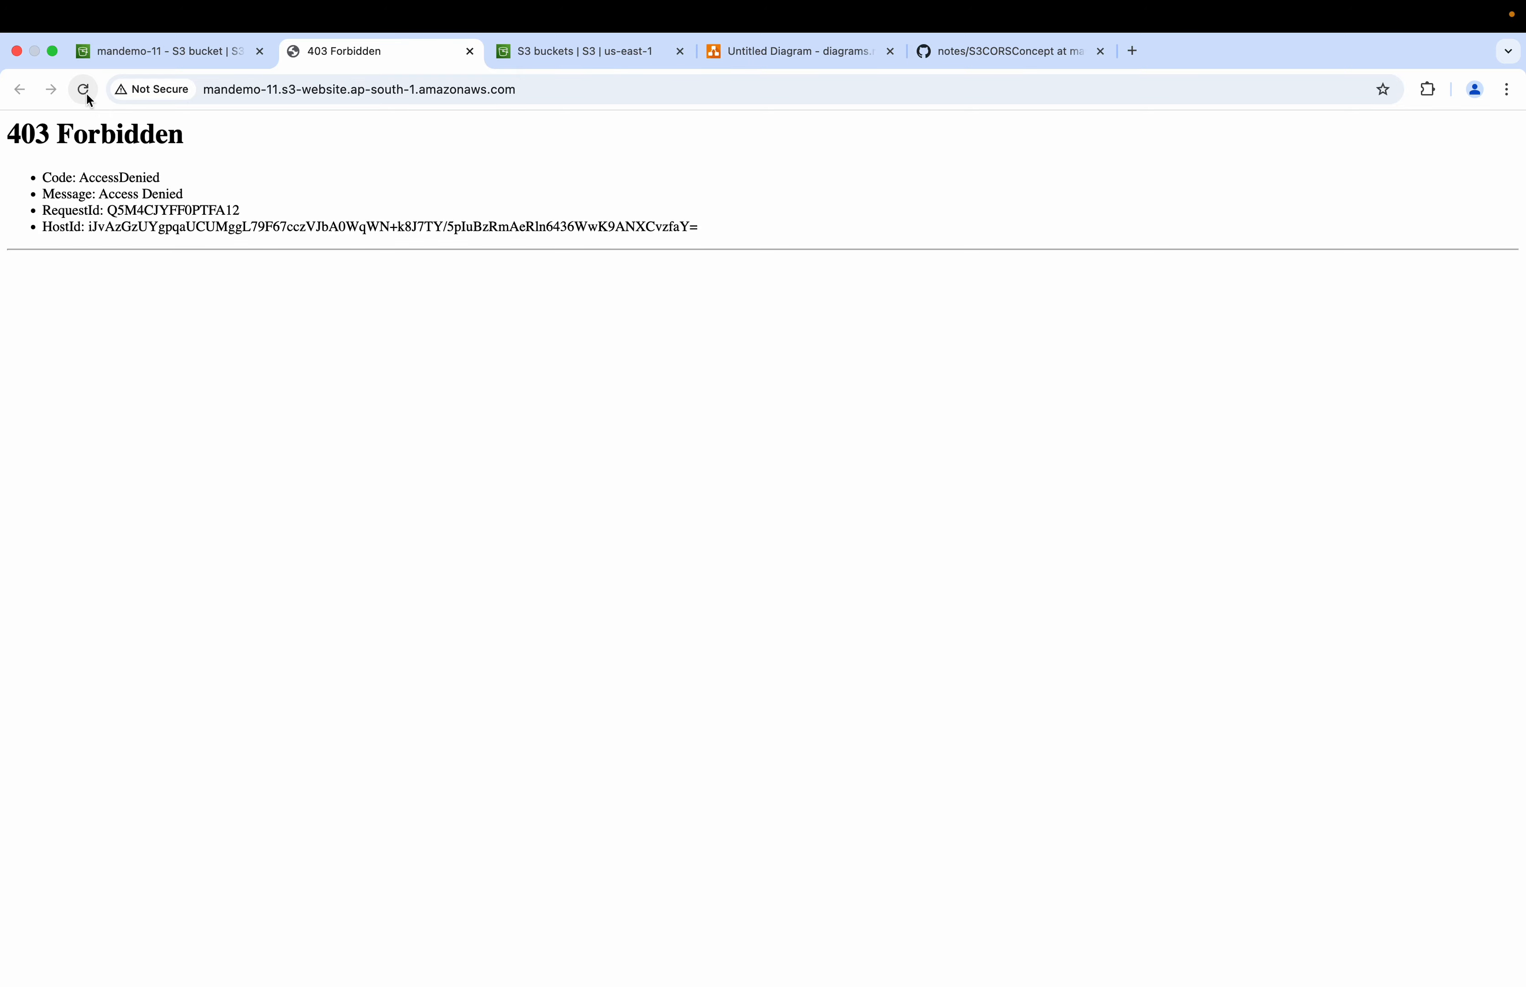
left_click(84, 90)
left_click_drag(100, 194, 286, 197)
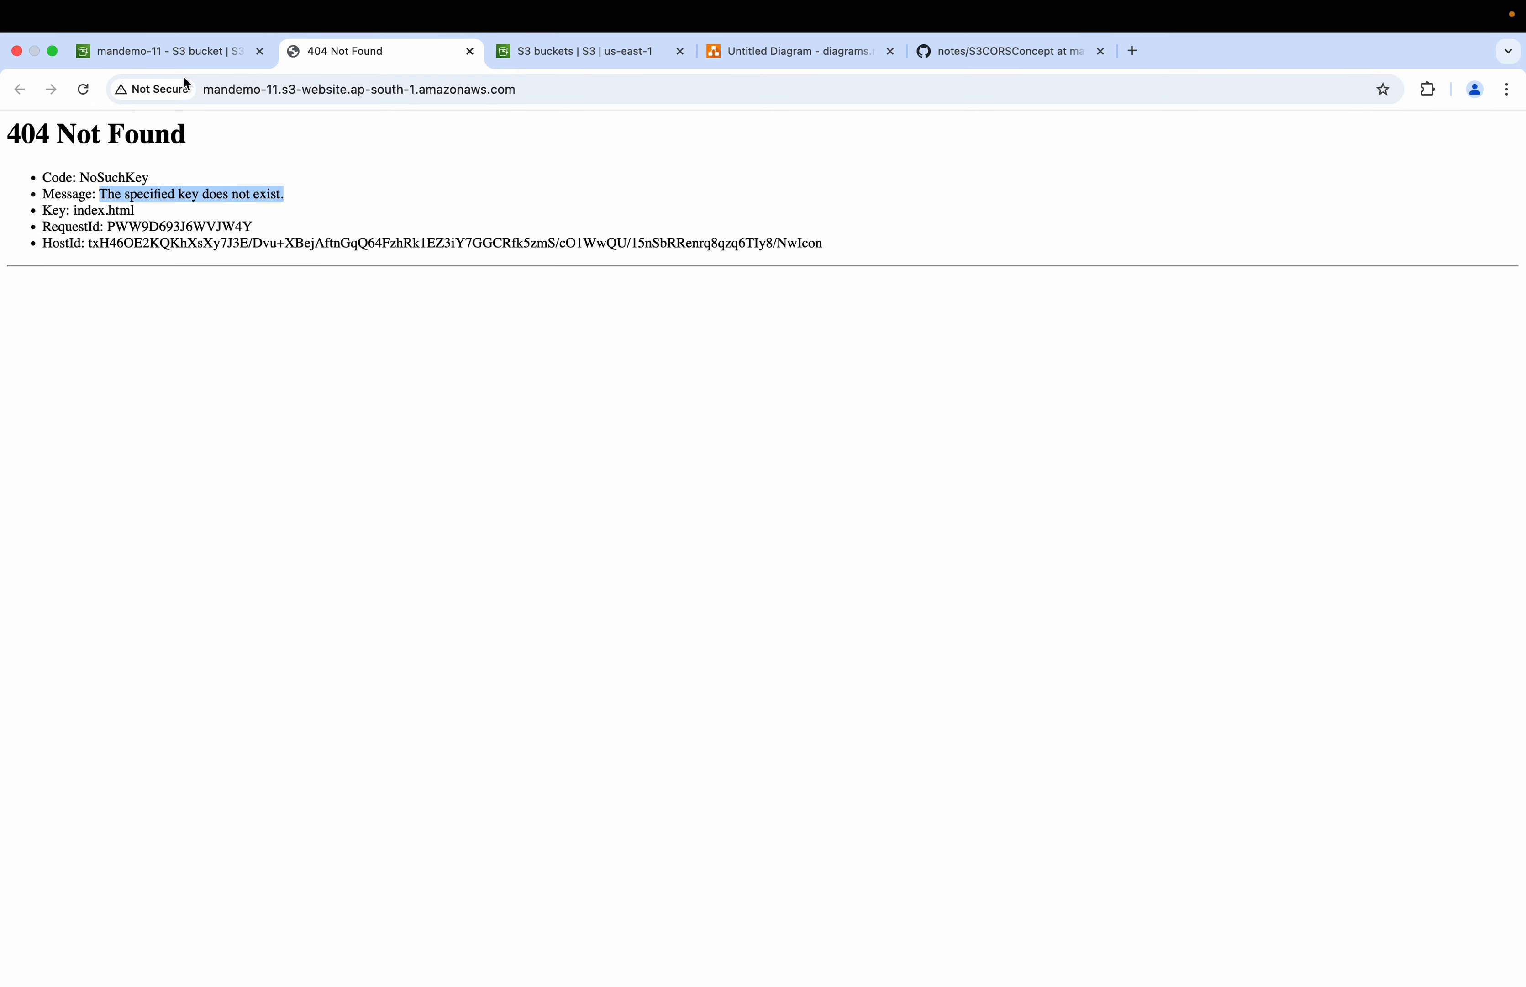
Step: Check the index document in the bucket's static website hosting settings, then return to the bucket's objects
left_click(186, 51)
left_click(189, 318)
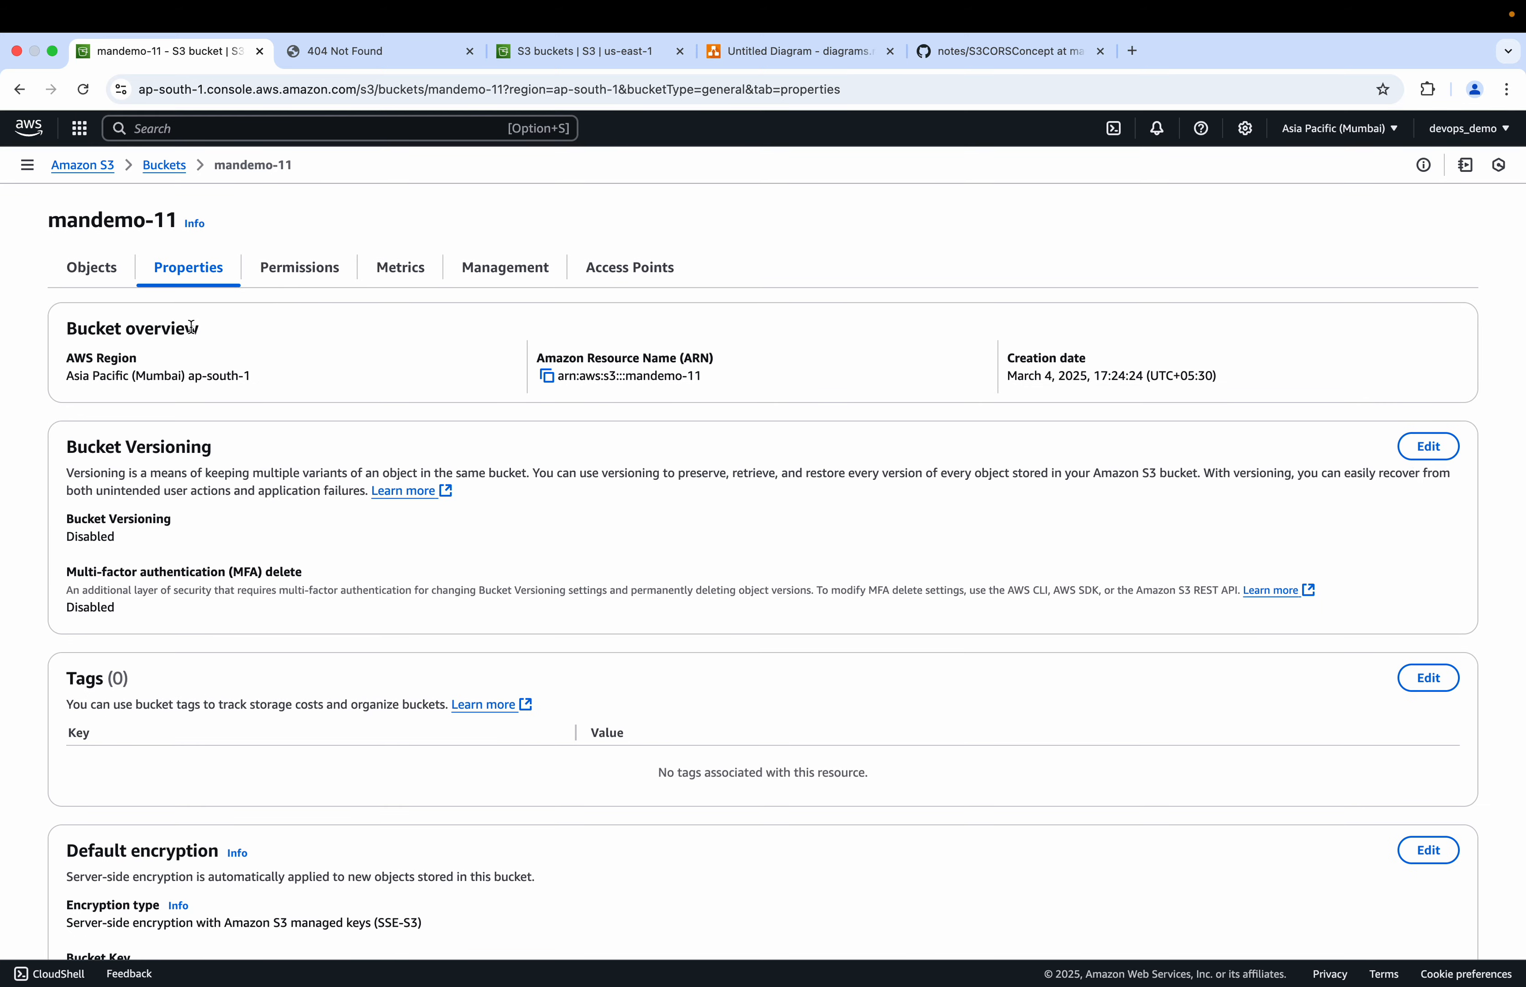
scroll(189, 328, "down", 15)
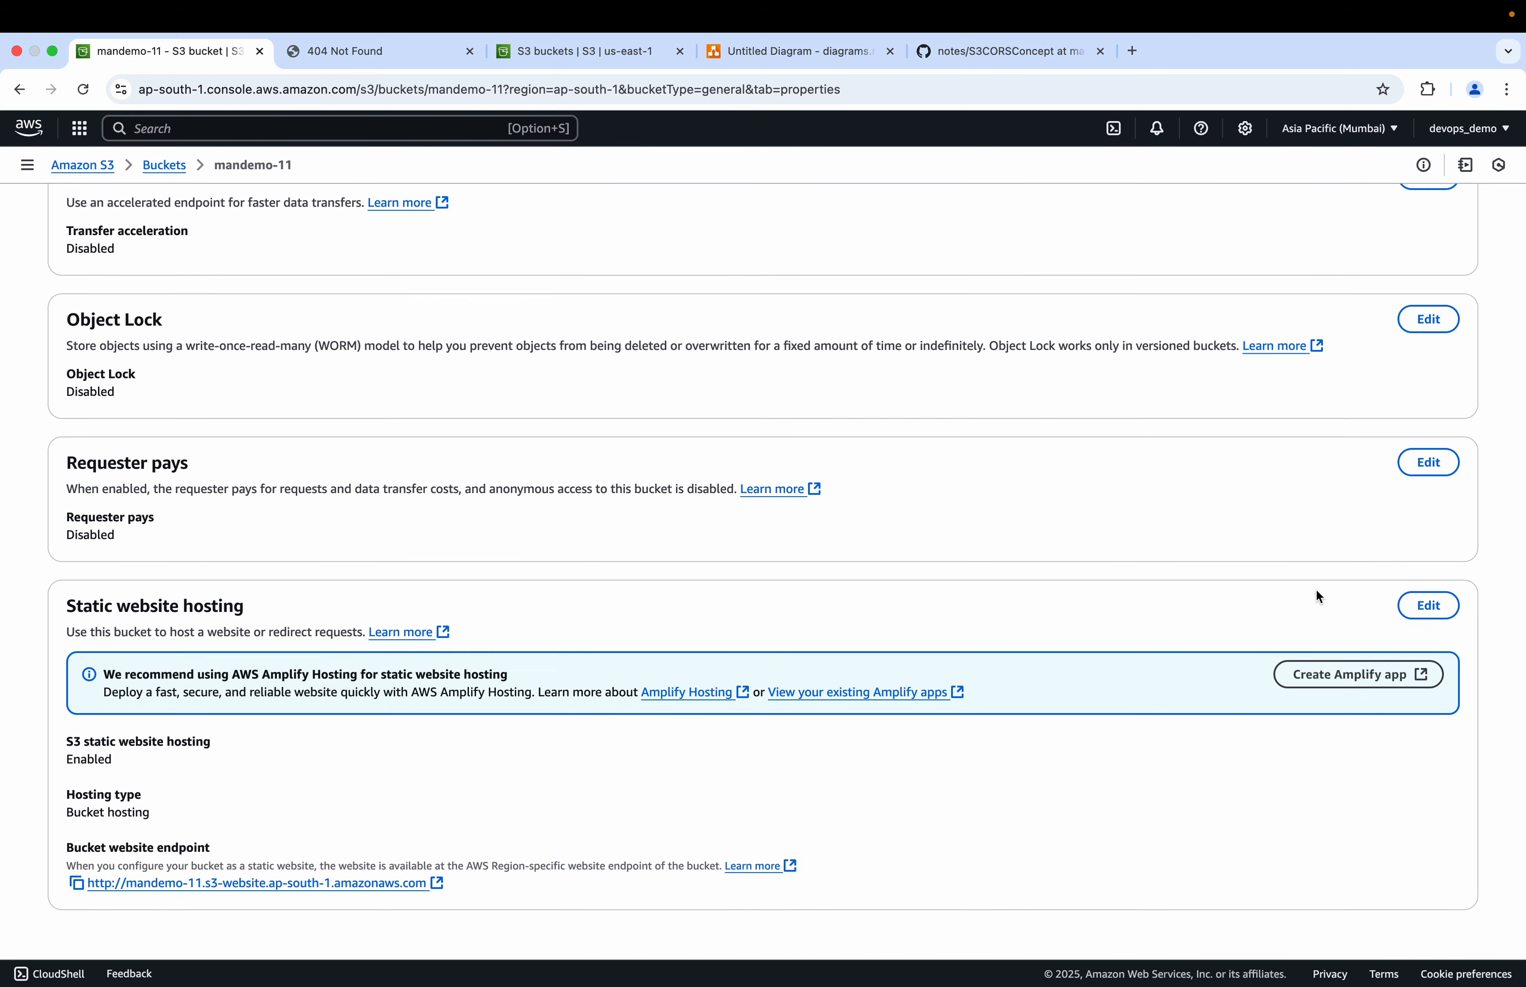
left_click(1436, 605)
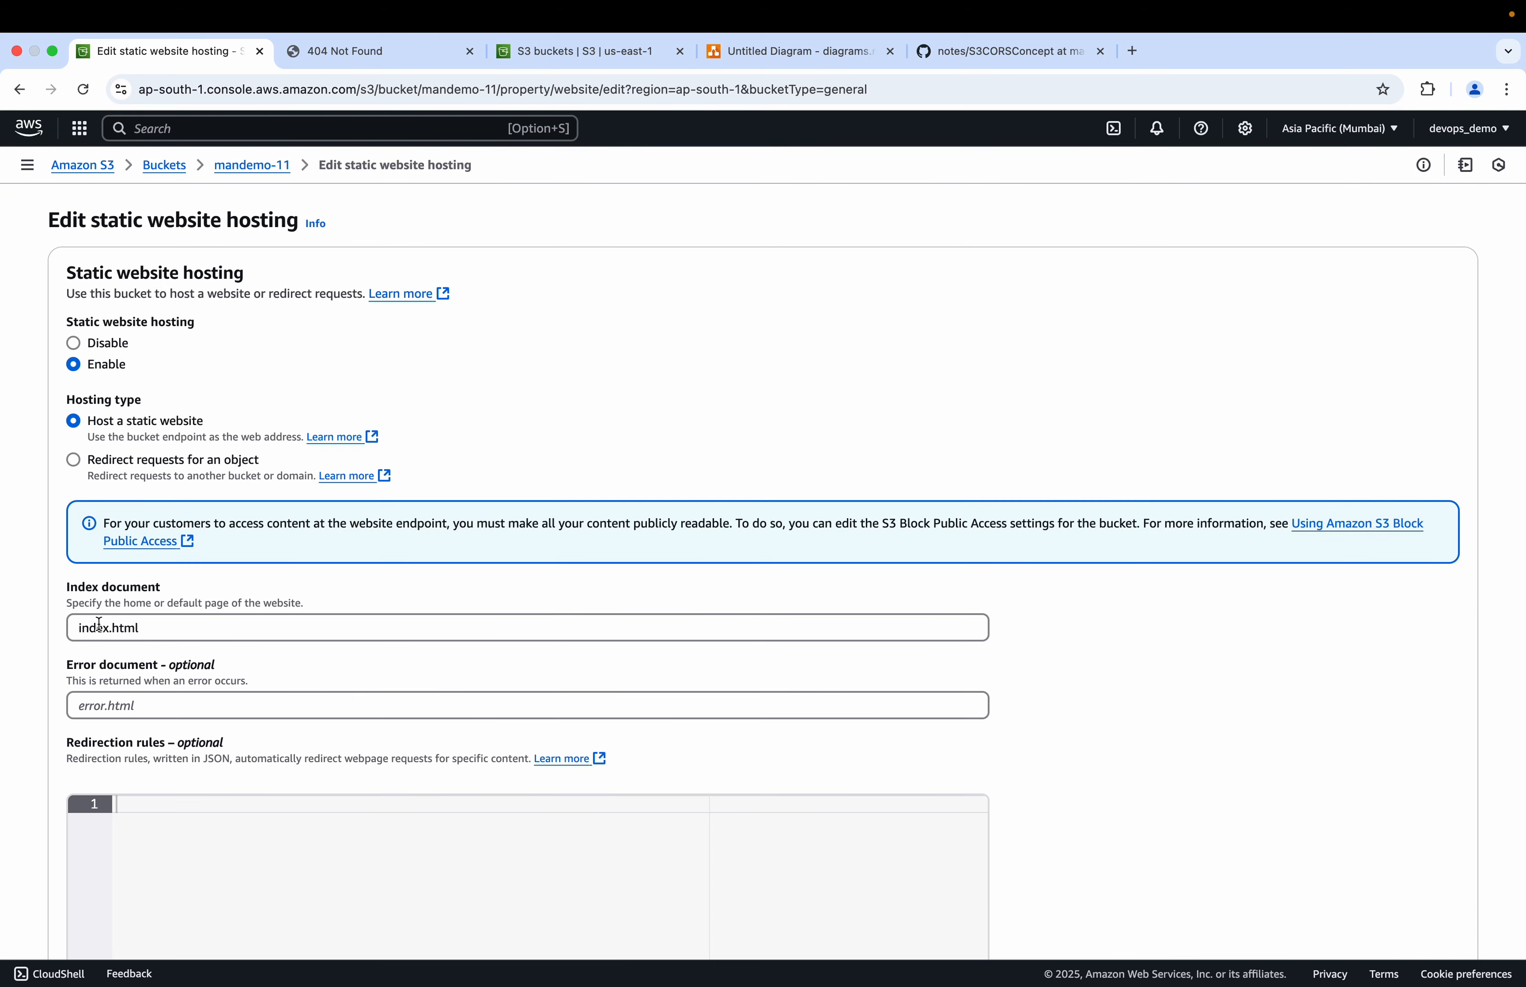
left_click(275, 168)
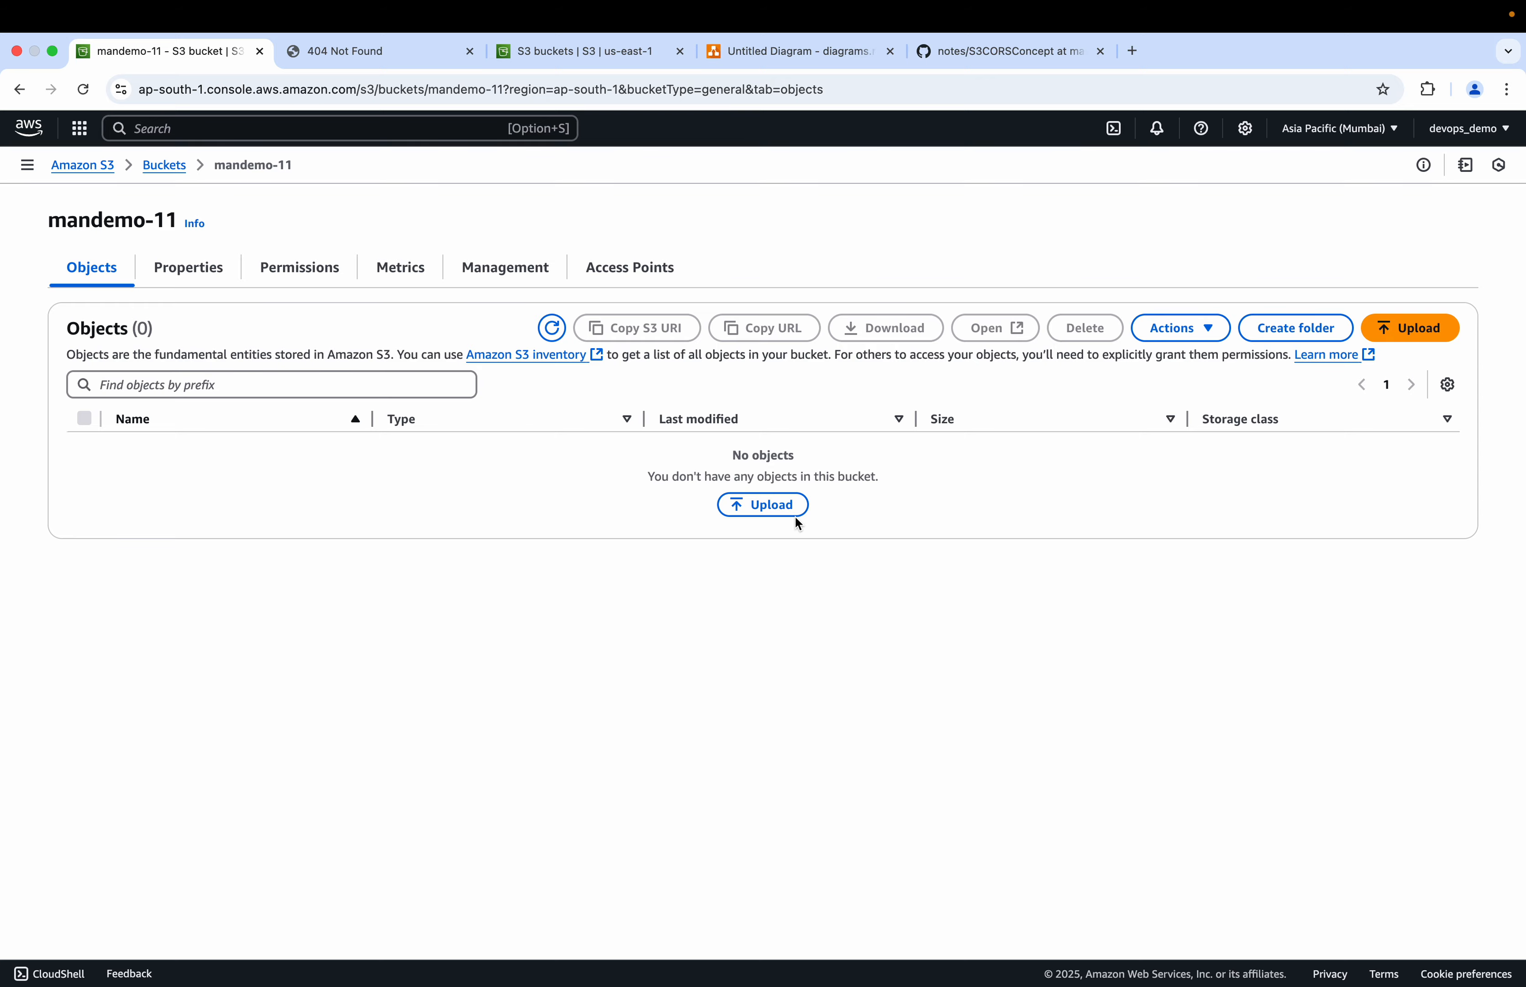
Step: Upload index.html from the S3 Demo folder into the empty mandemo-11 bucket
left_click(778, 515)
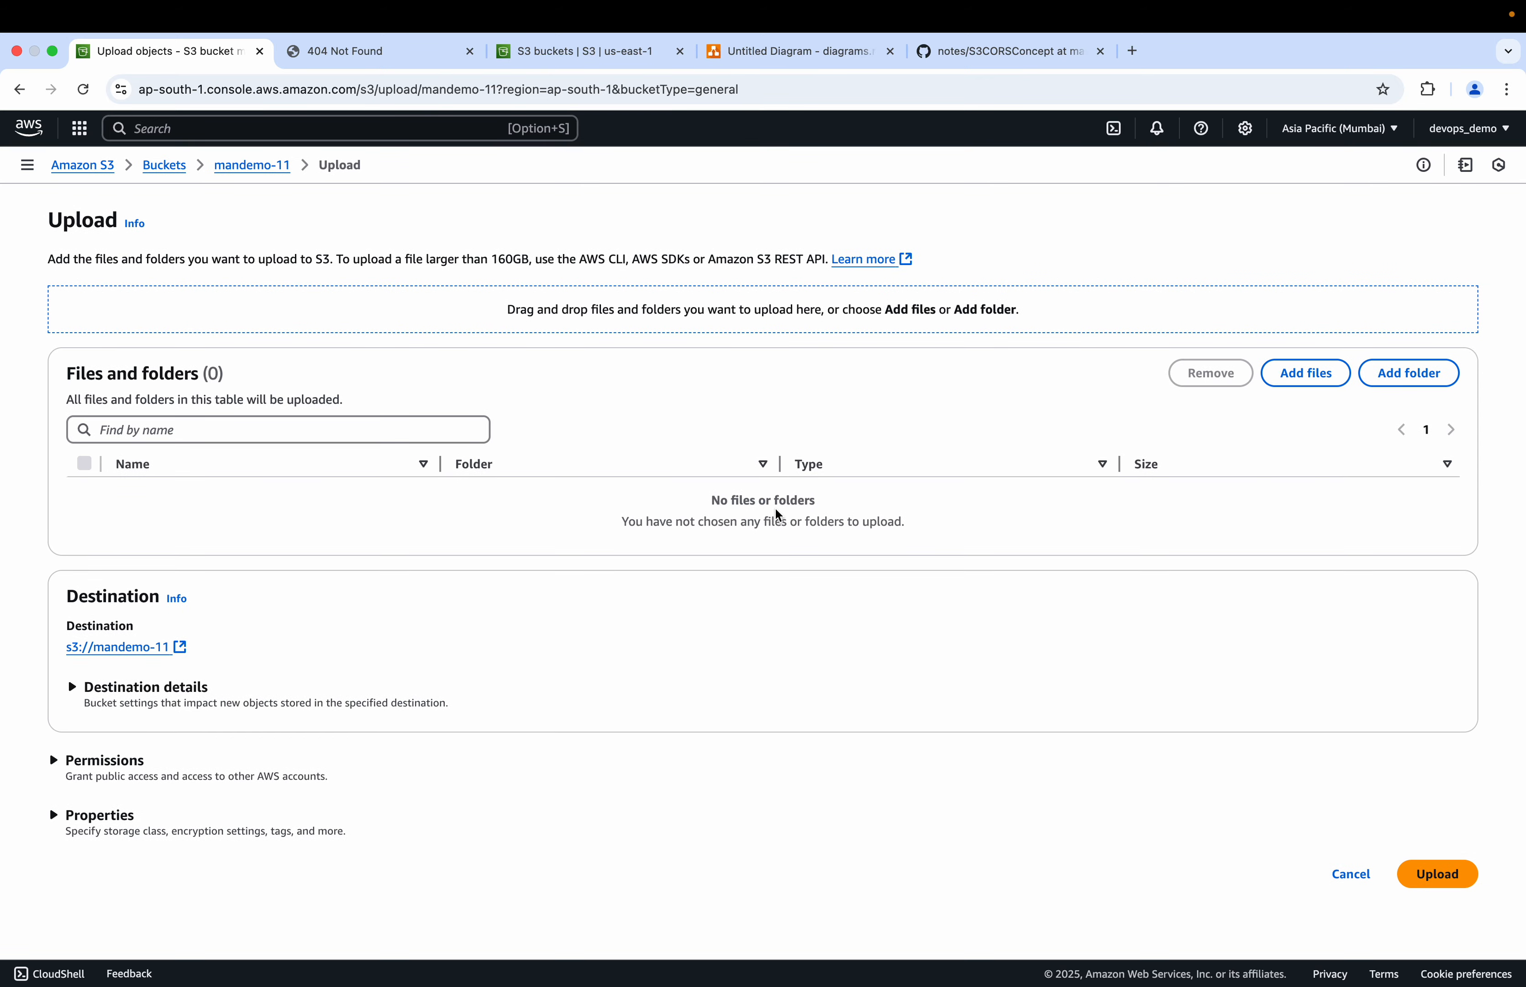
left_click(1316, 372)
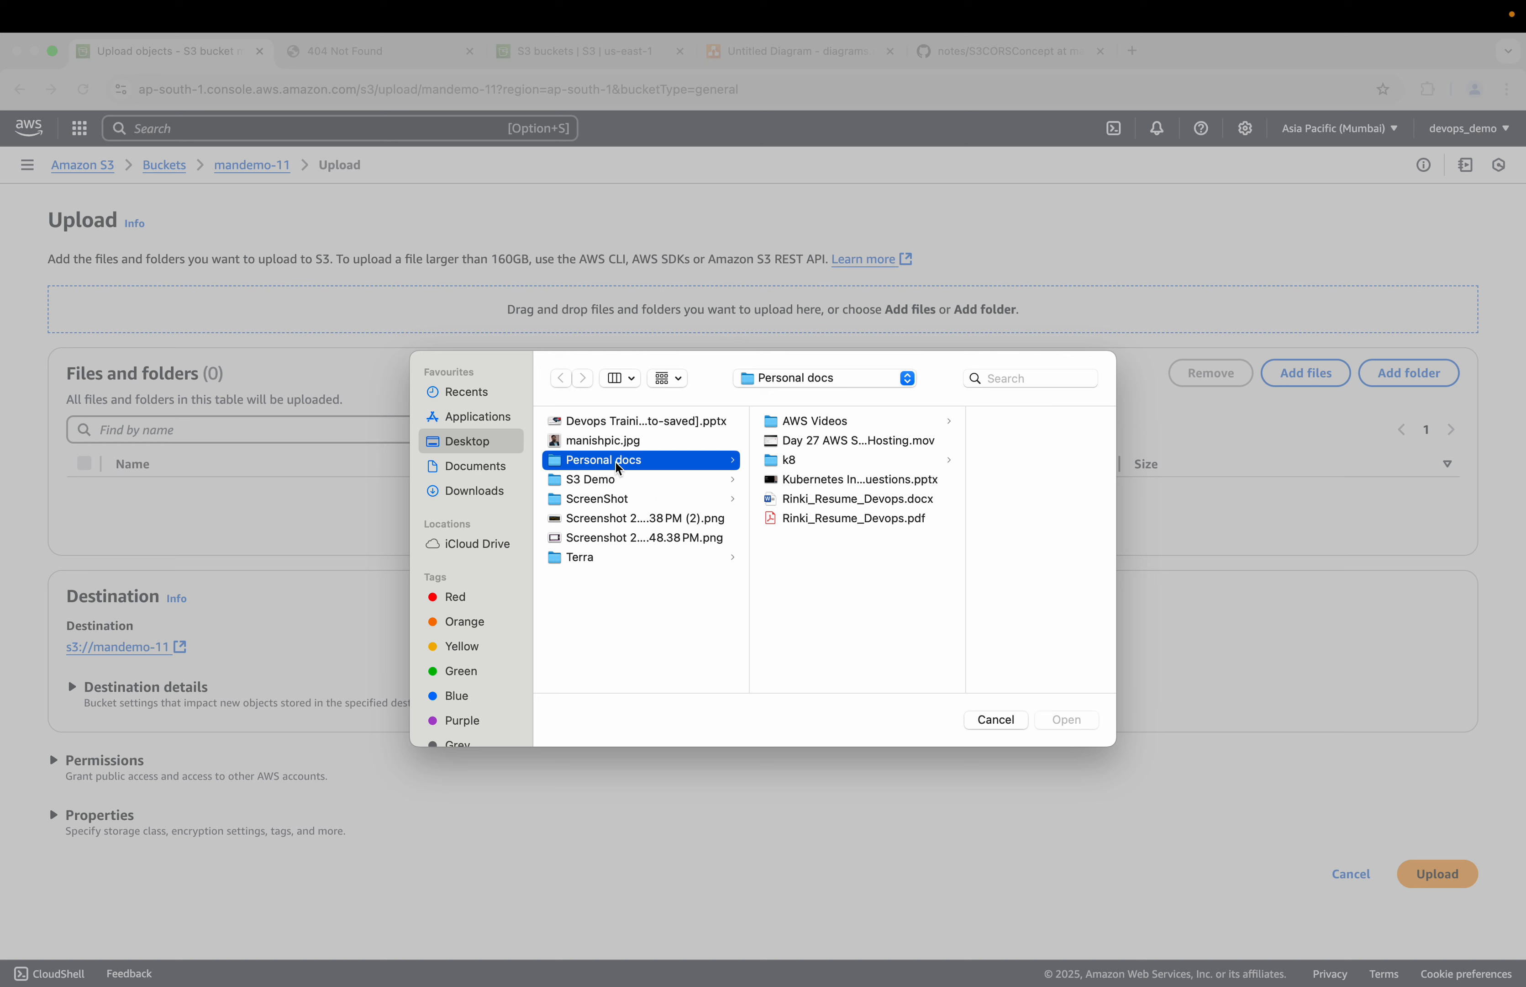
left_click(605, 484)
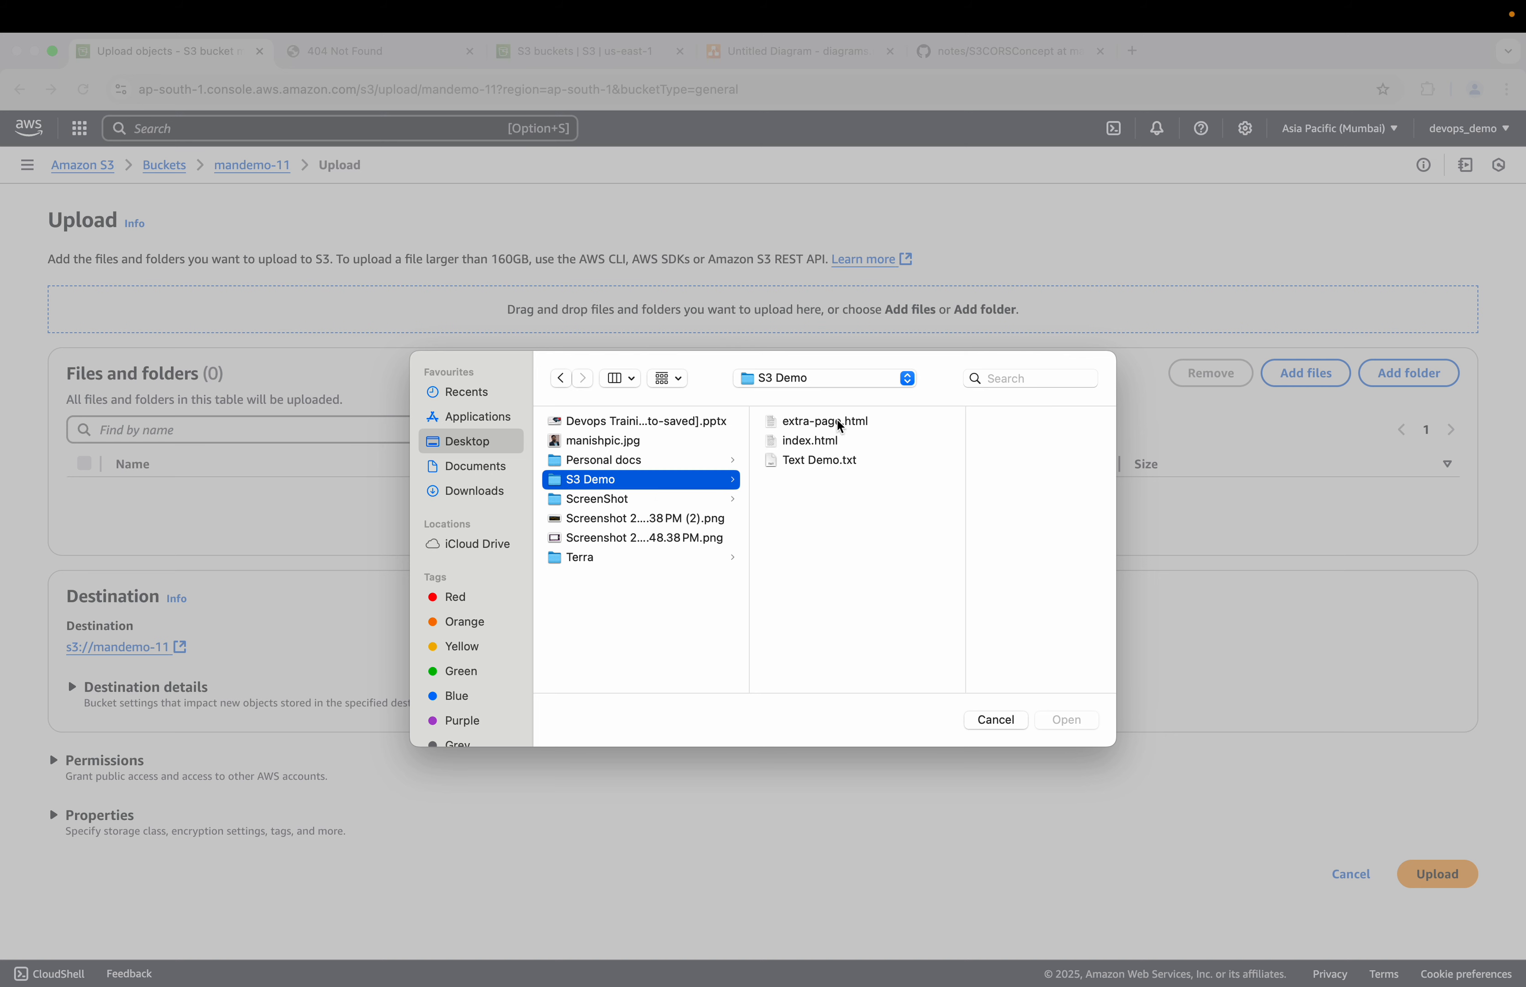
left_click(837, 444)
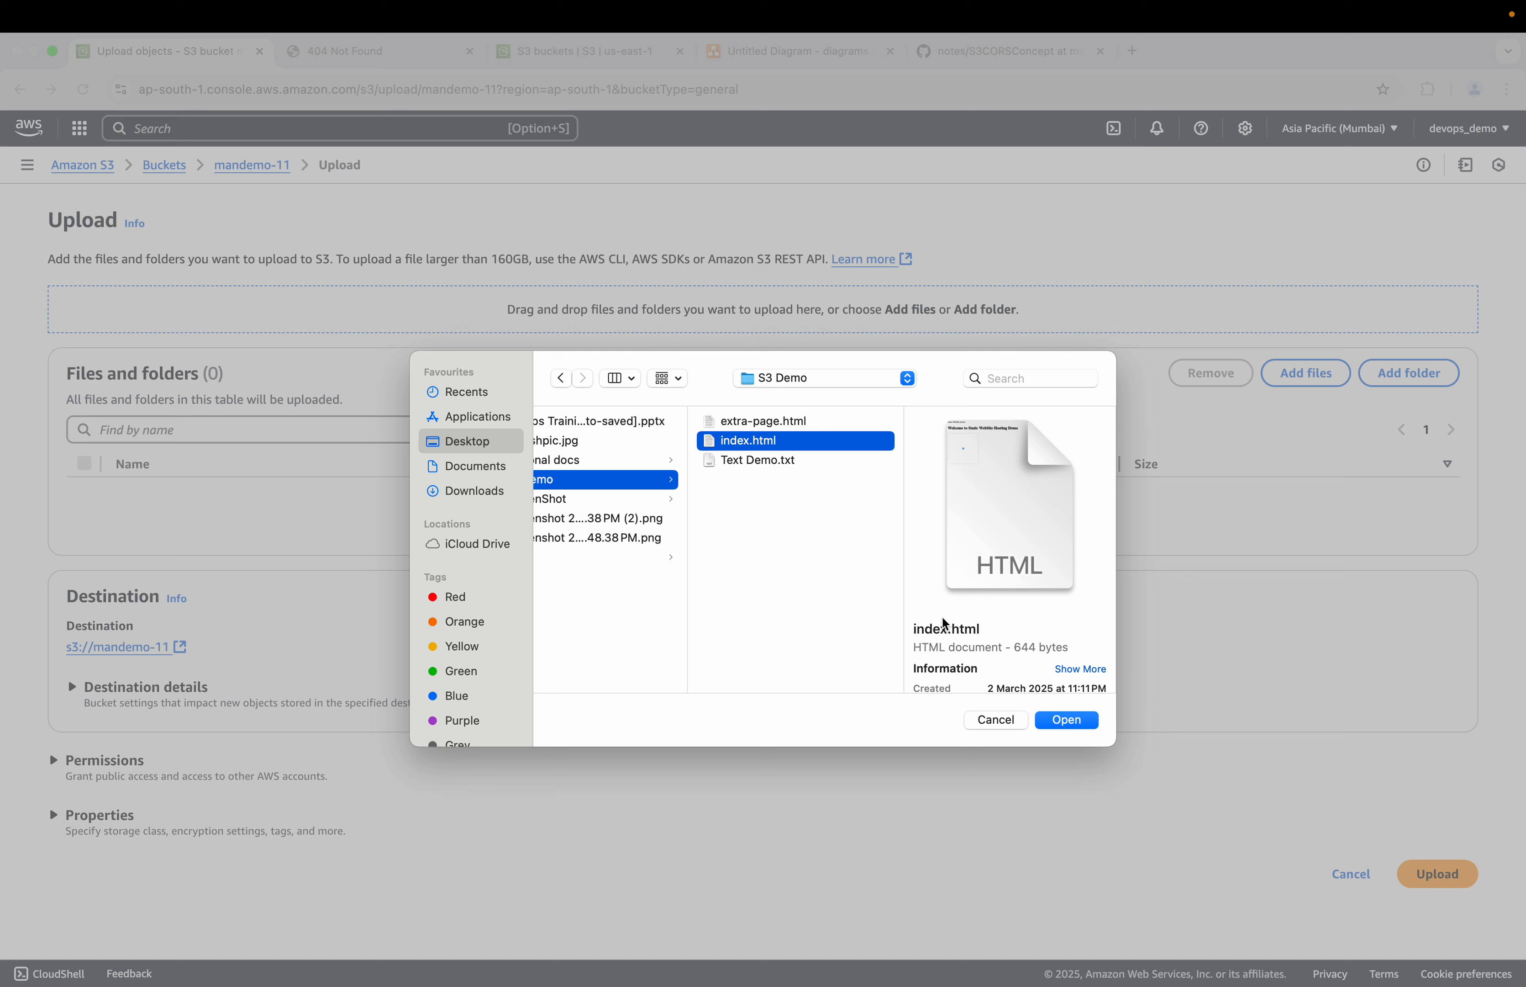
scroll(784, 609, "left", 3)
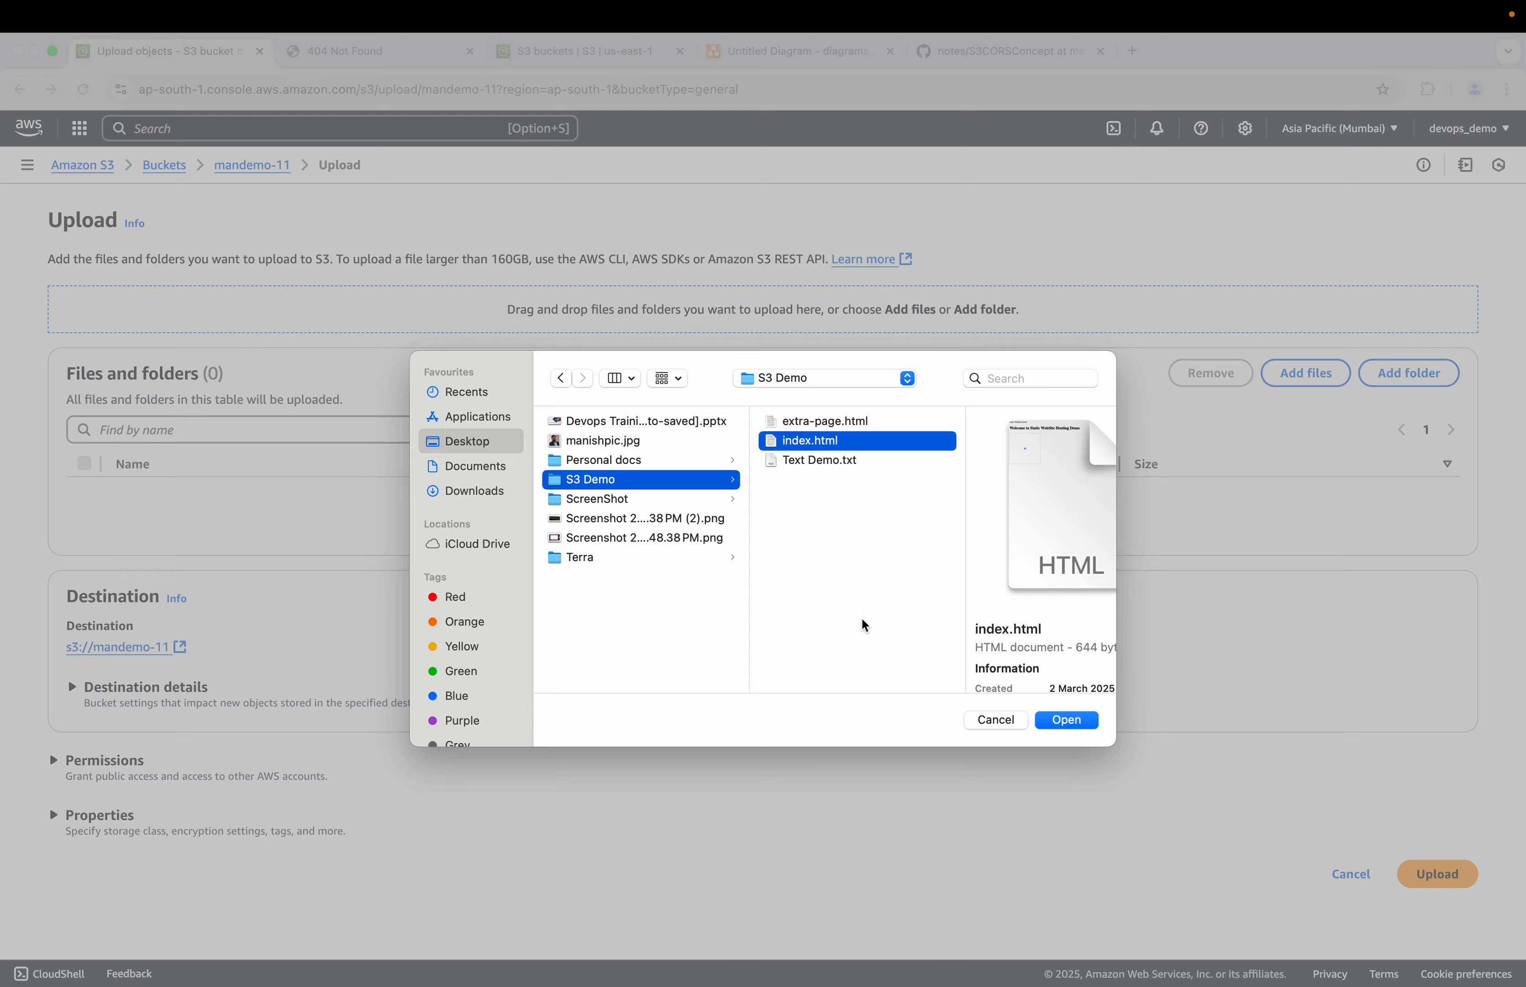
left_click(1067, 720)
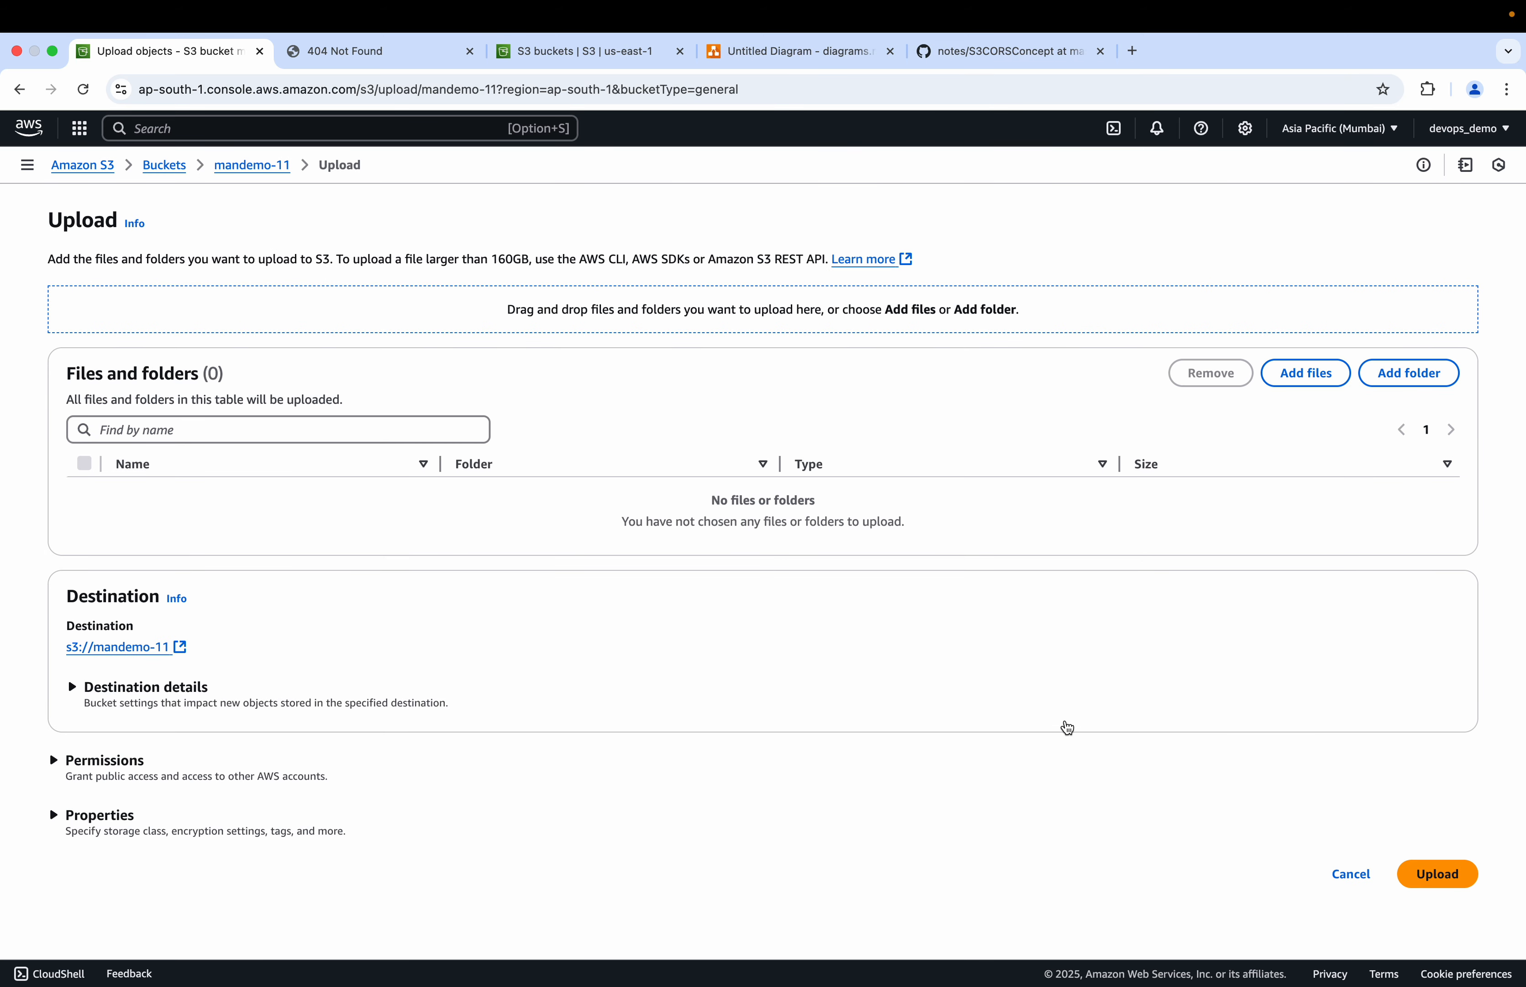
left_click(1429, 829)
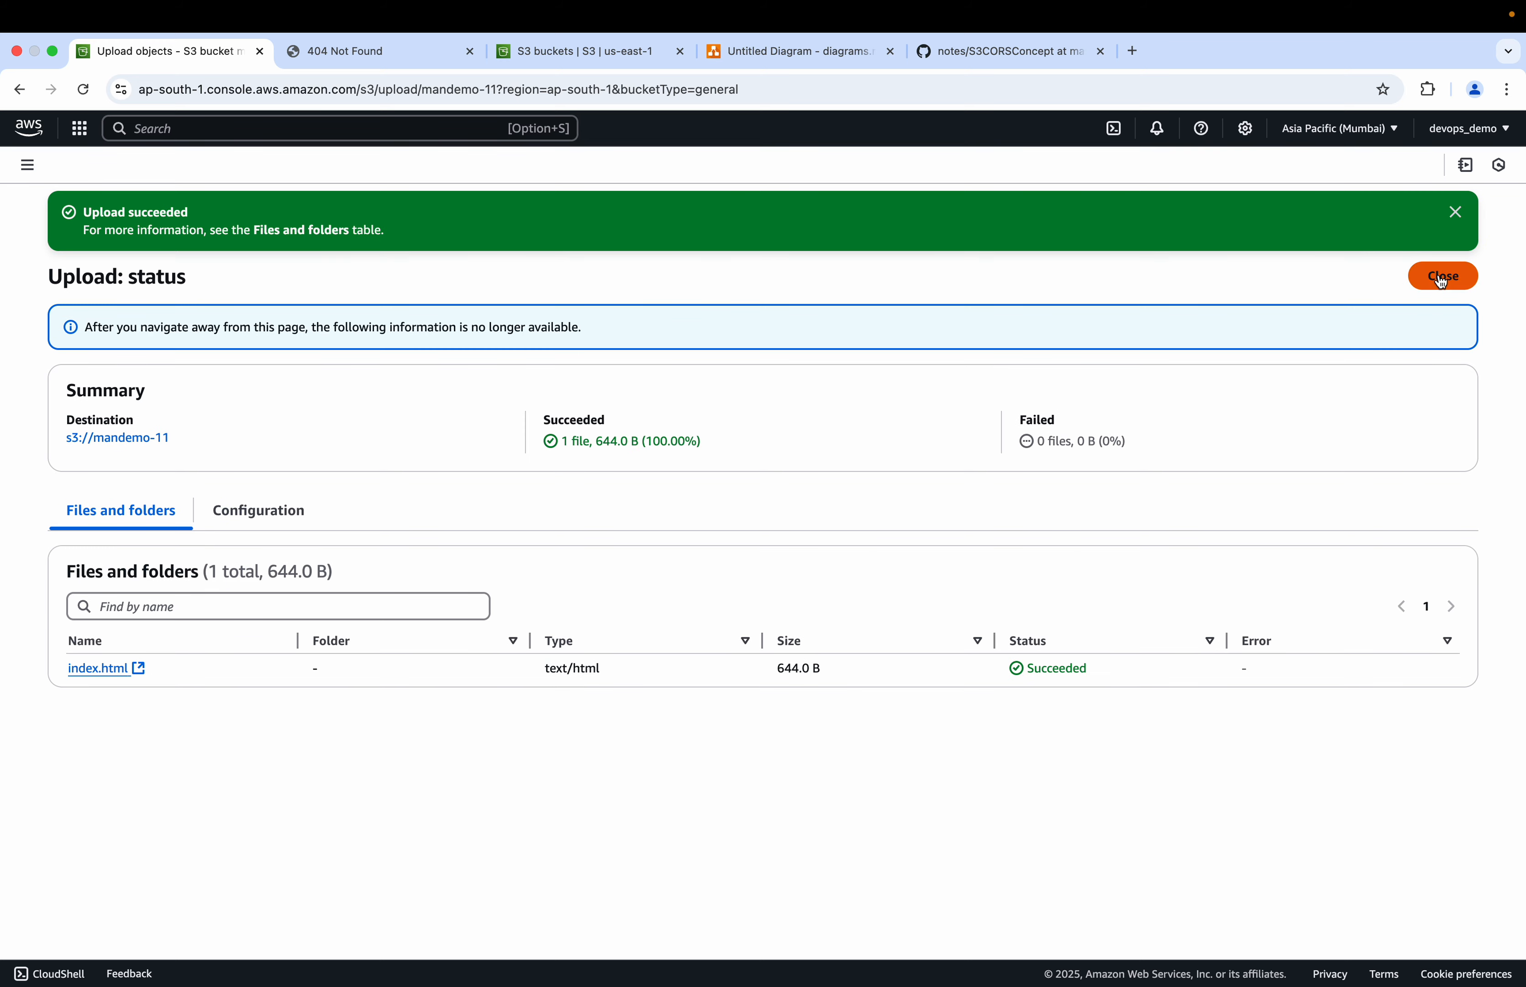
left_click(1436, 277)
Step: Reload the bucket's website endpoint and inspect its network requests in the developer tools
left_click(394, 51)
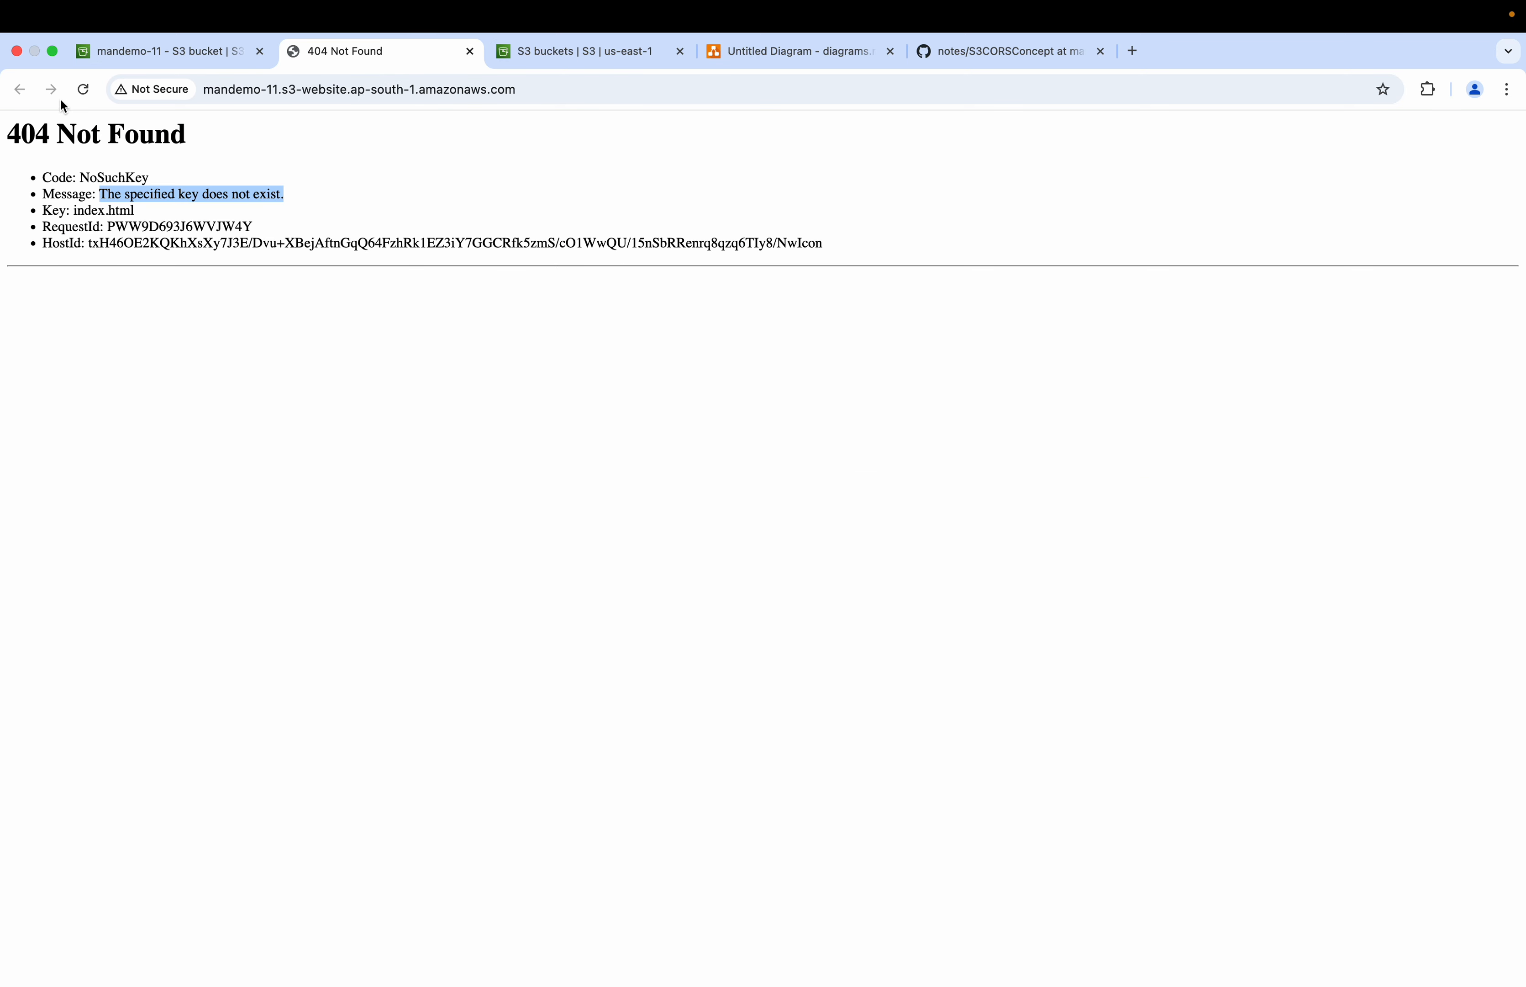
left_click(82, 89)
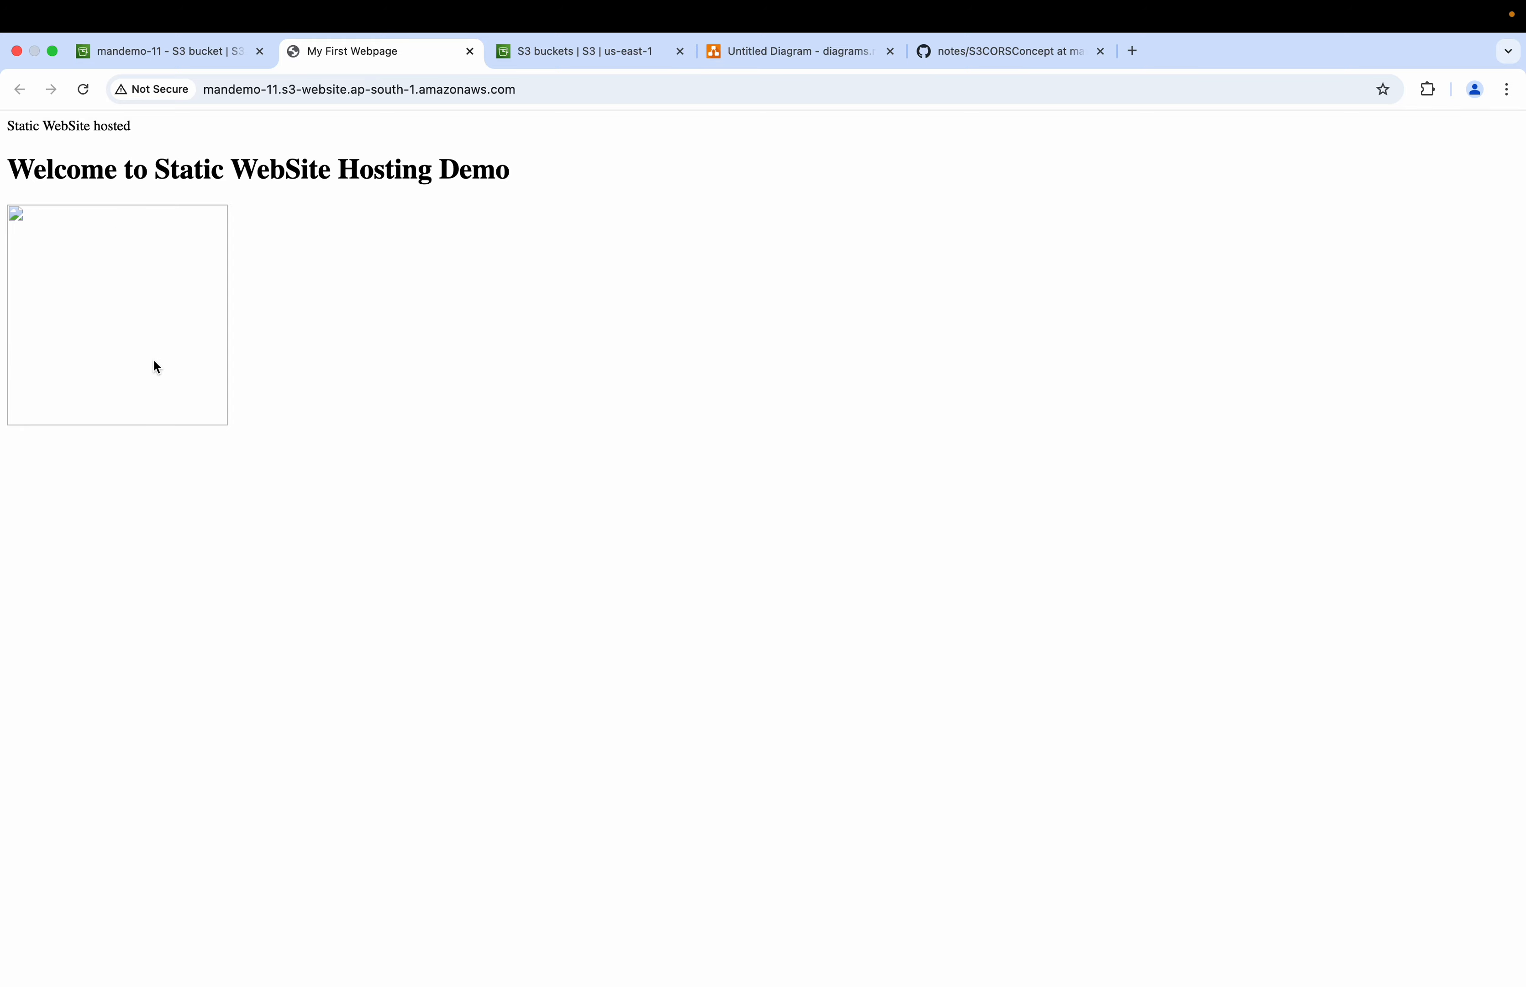
key("super+alt+i")
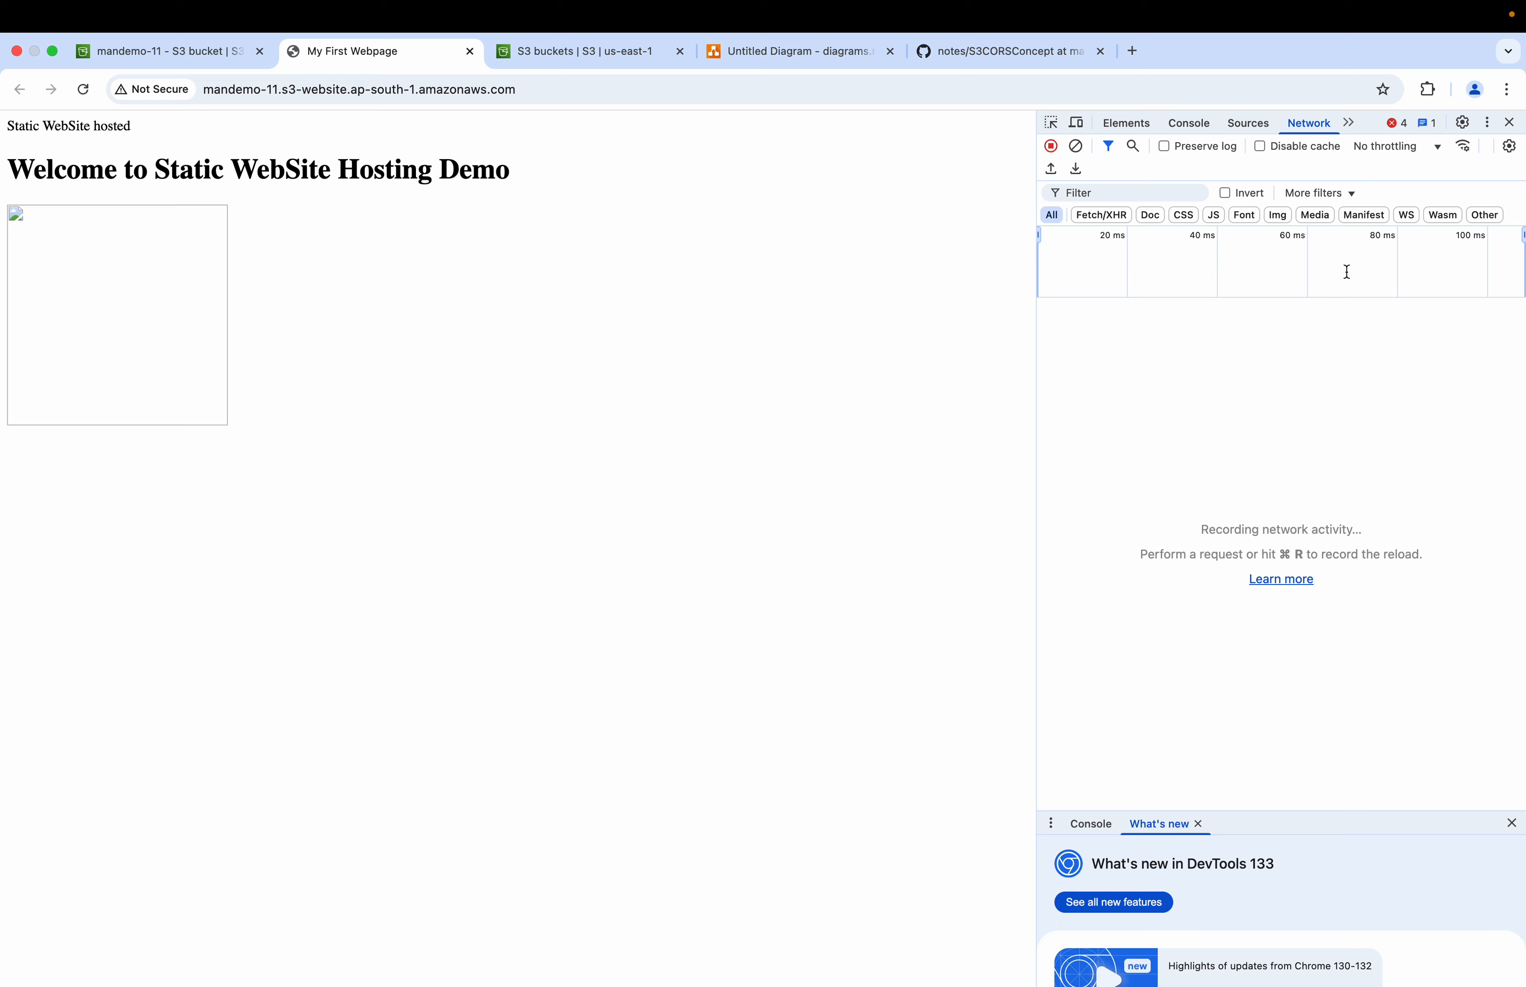
left_click(83, 89)
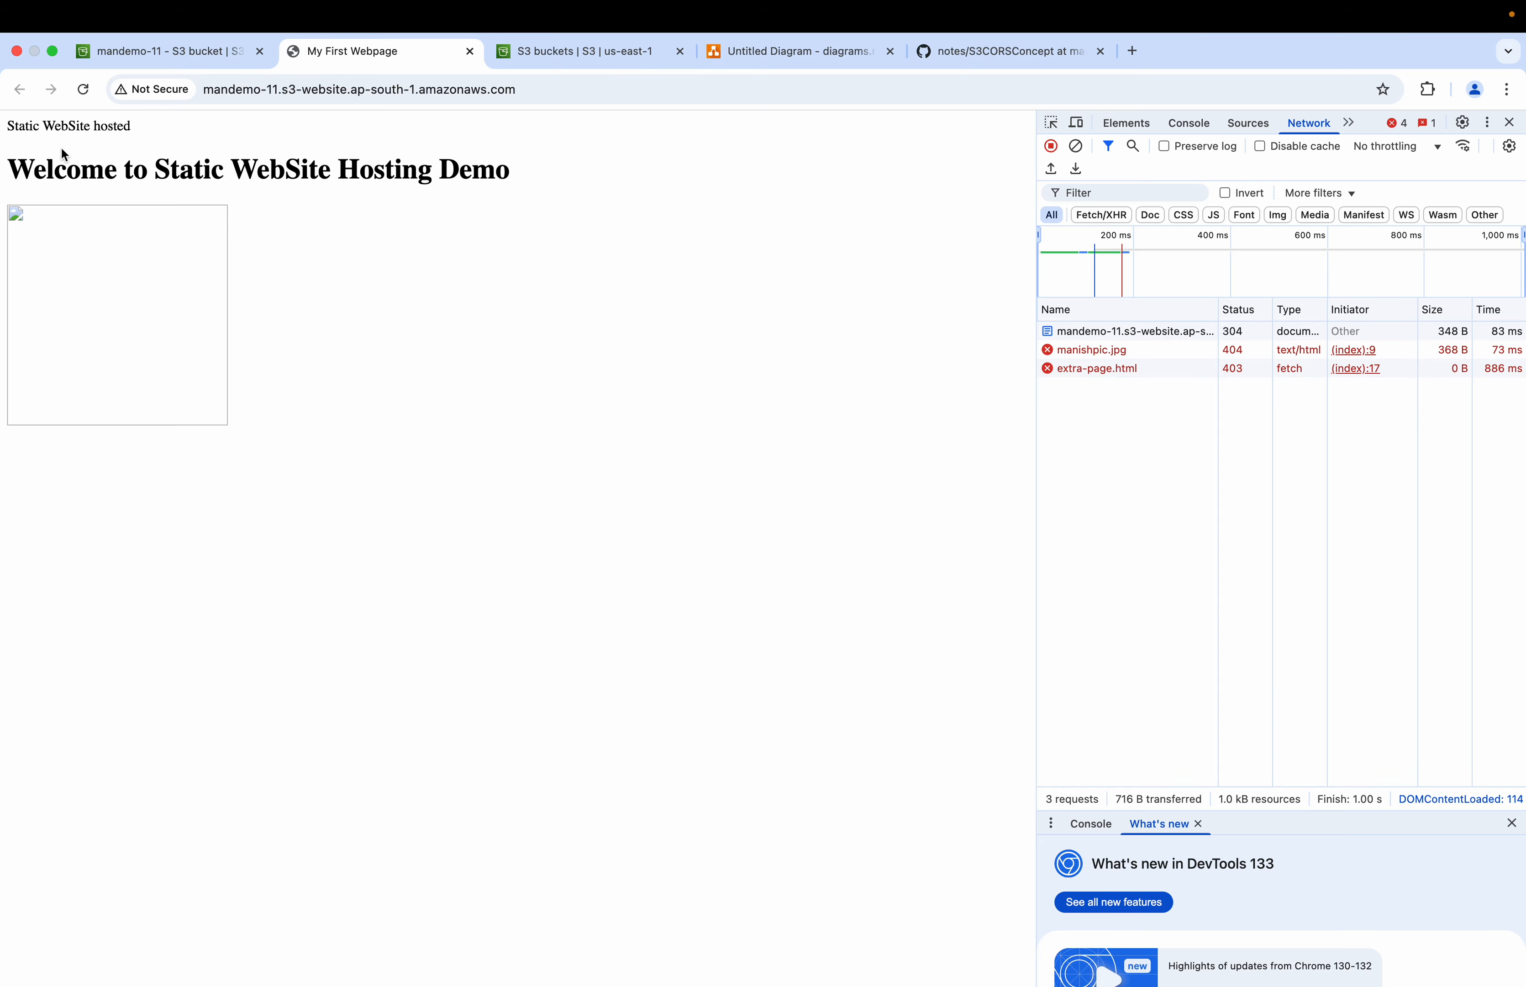
Step: Switch to the code editor and make index.html fetch the local 'extra-page.html' instead of the us-east-1 URL, then save
key("super+Tab")
key("super+Tab")
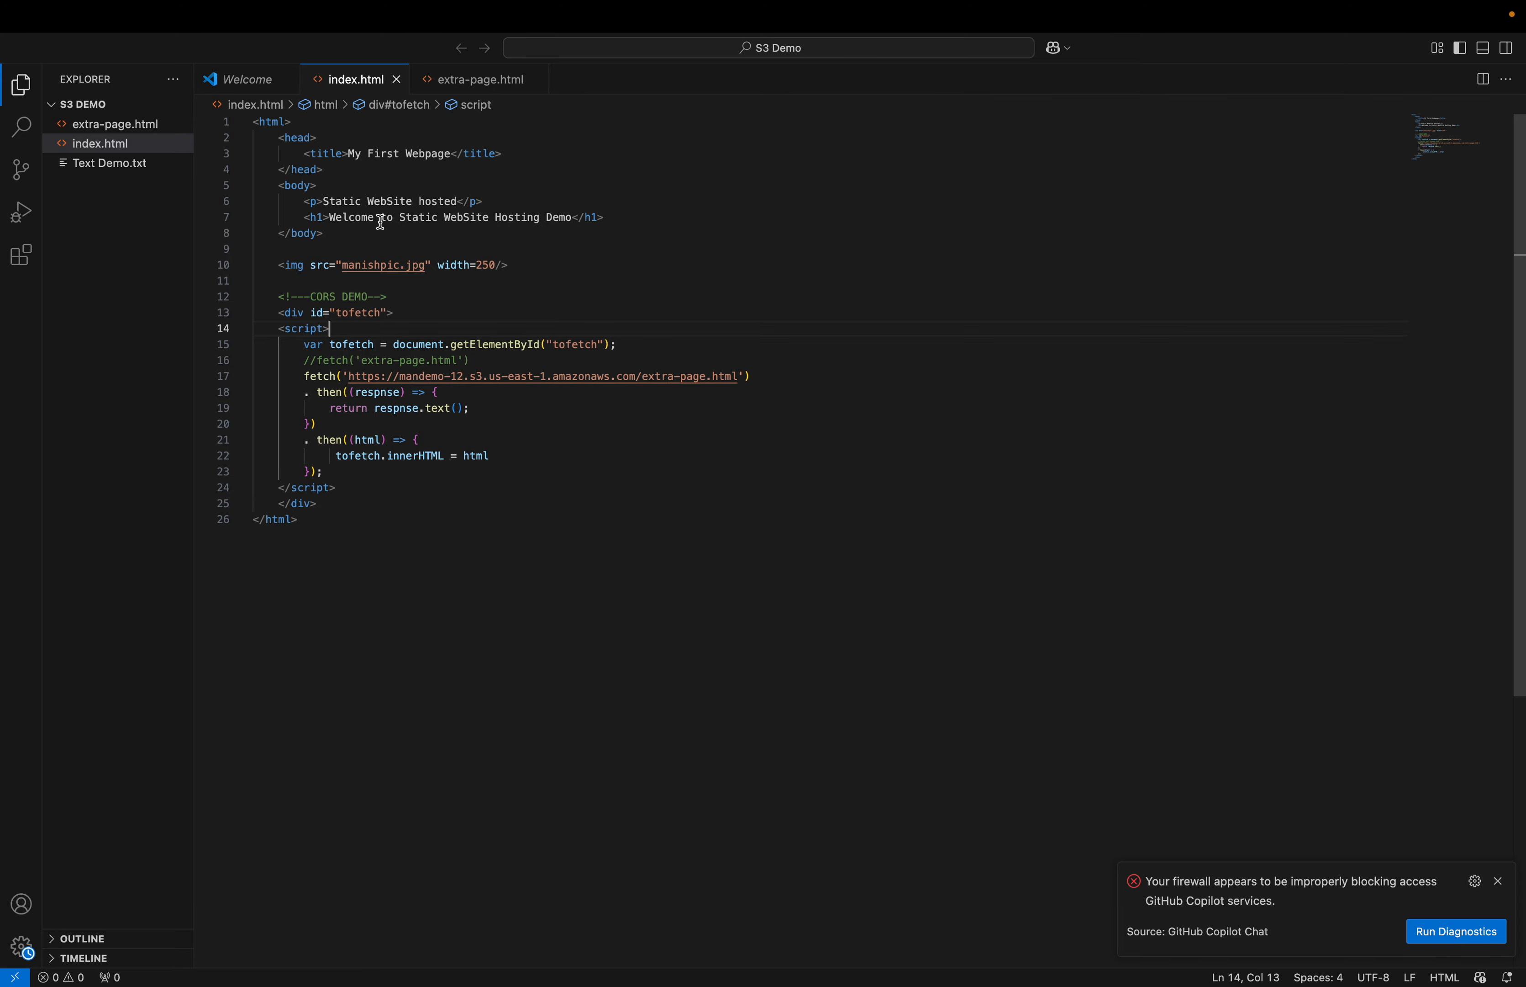
key("super+Tab")
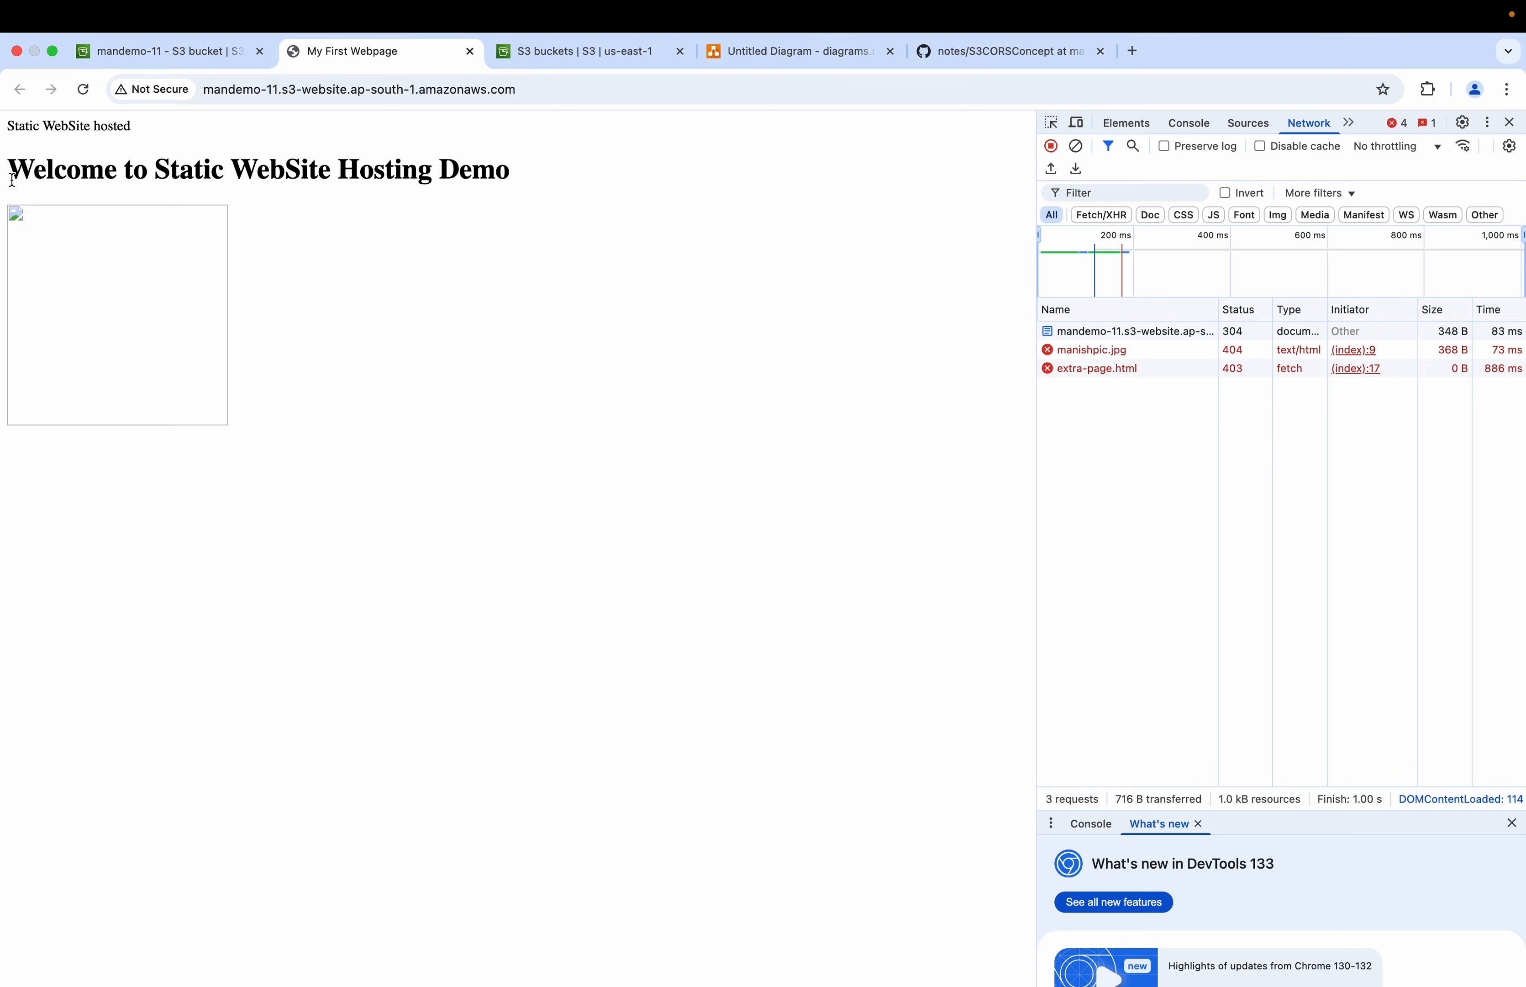
key("super+Tab")
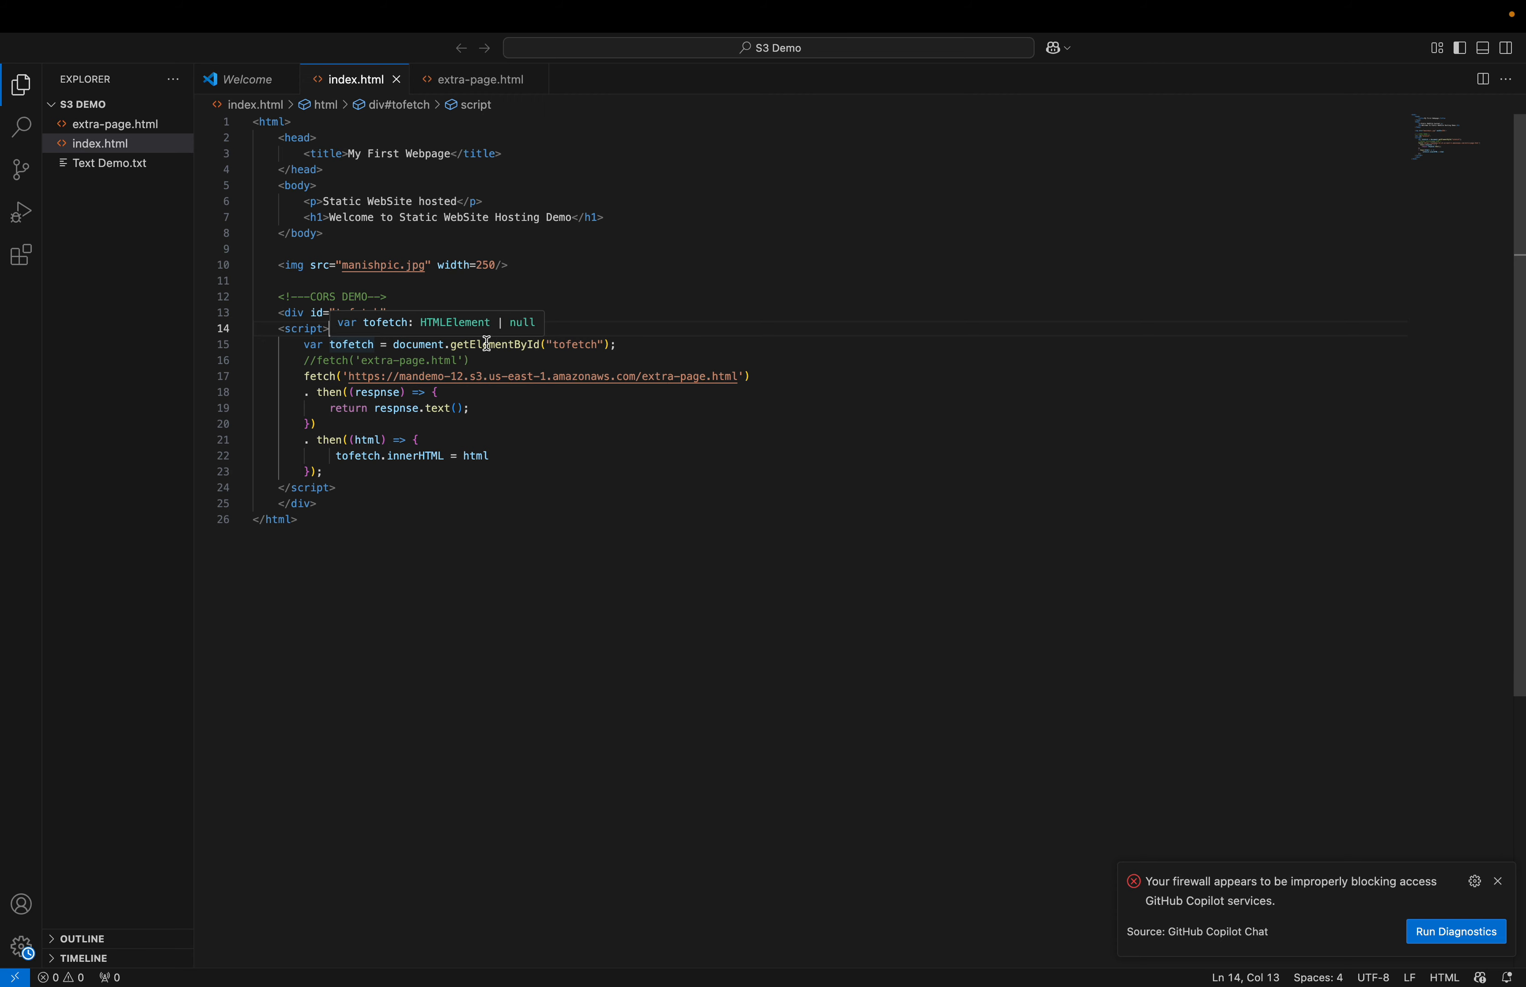
left_click(317, 361)
key("BackSpace")
key("BackSpace")
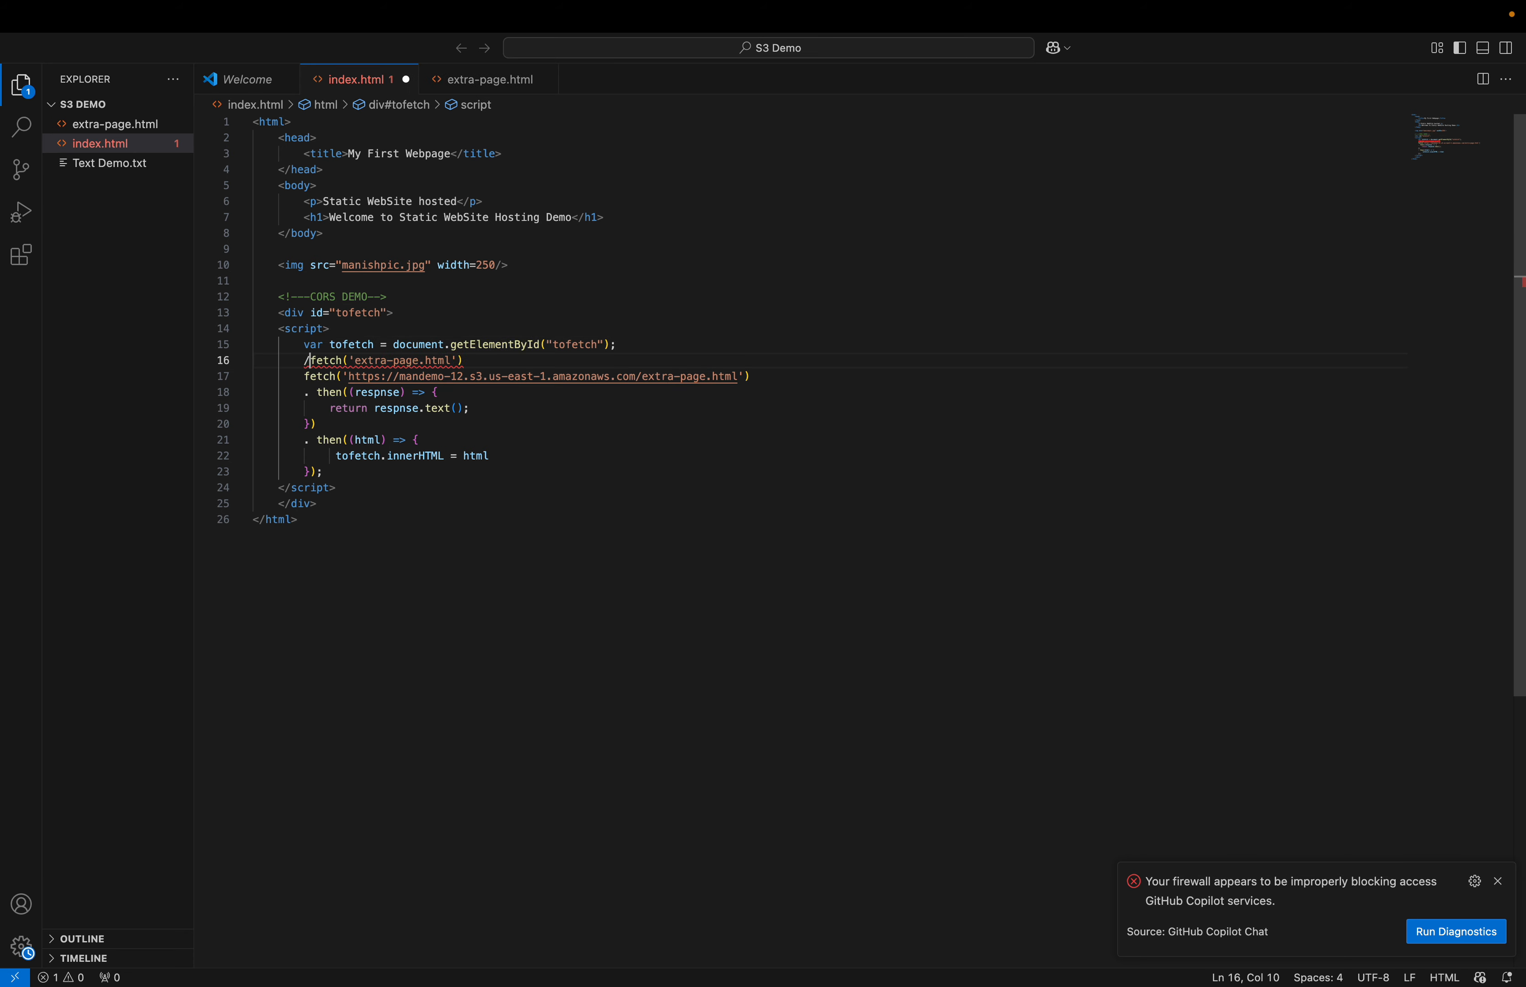
key("Down")
type("//")
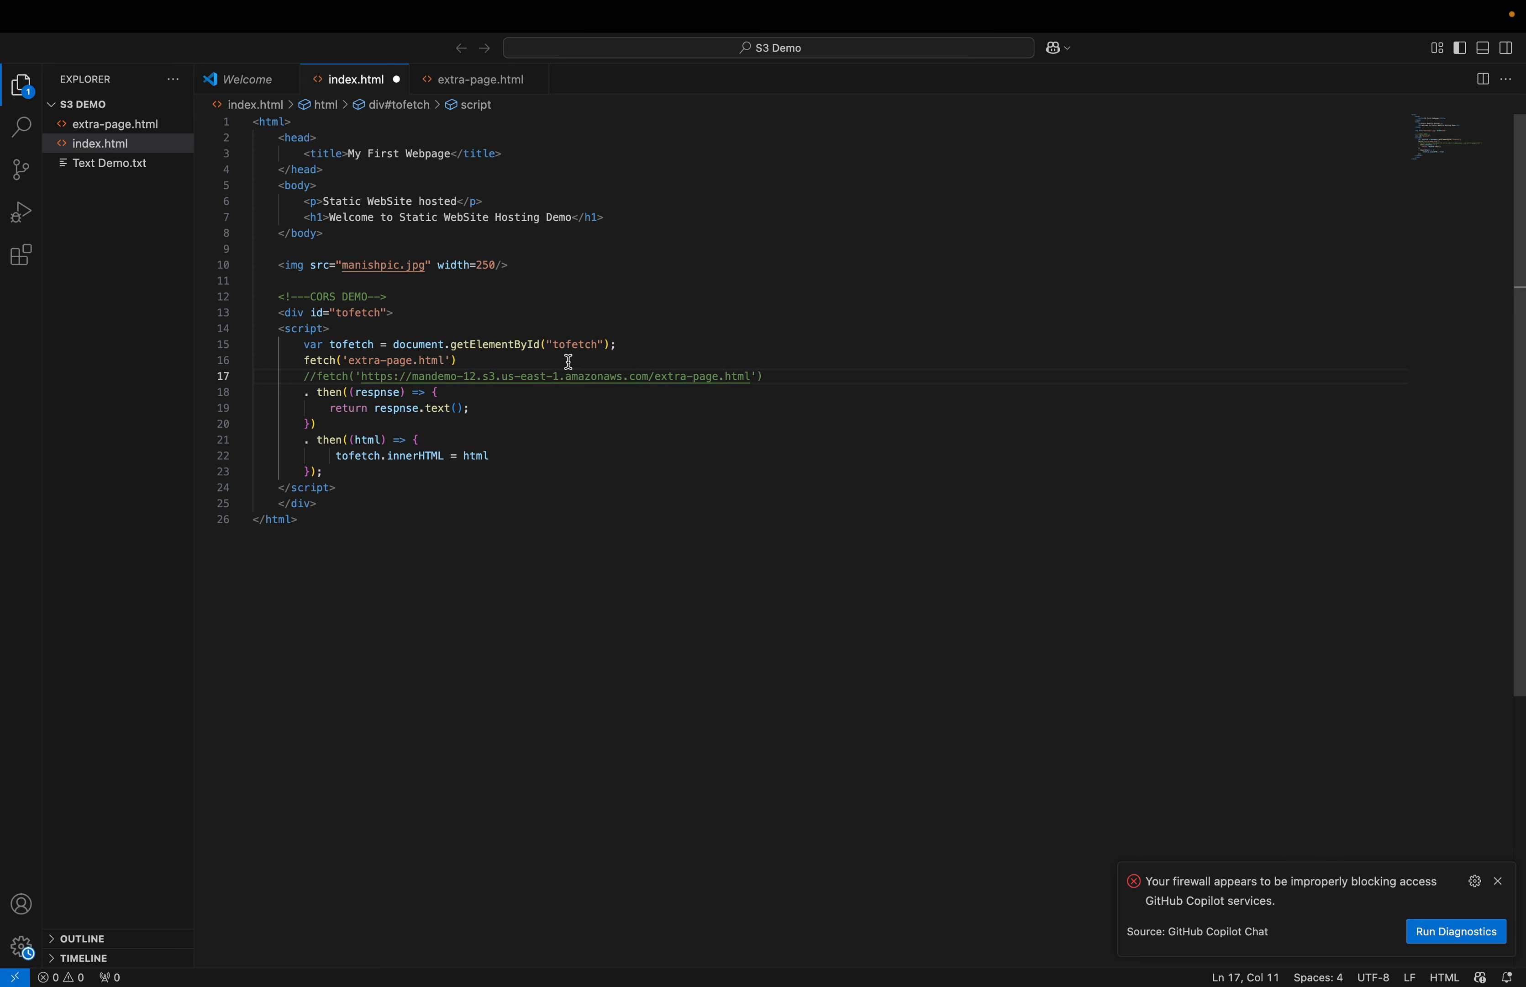
key("super+s")
Step: Upload manishpic.jpg, extra-page.html and the edited index.html from the S3 Demo folder to mandemo-11
key("super+Tab")
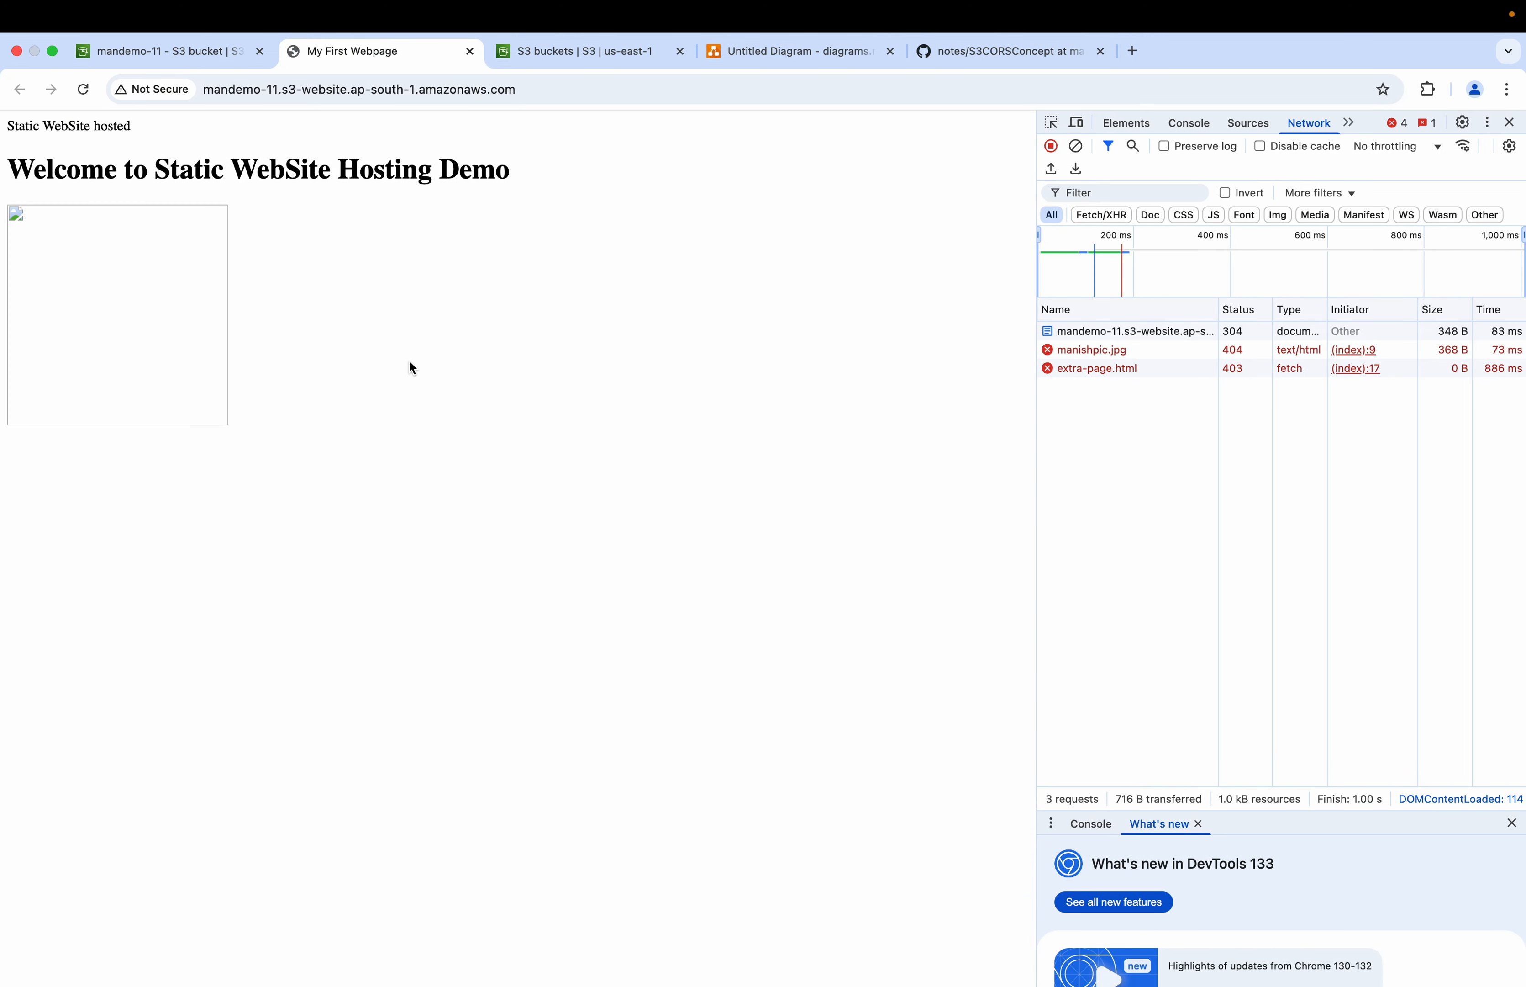
left_click(190, 57)
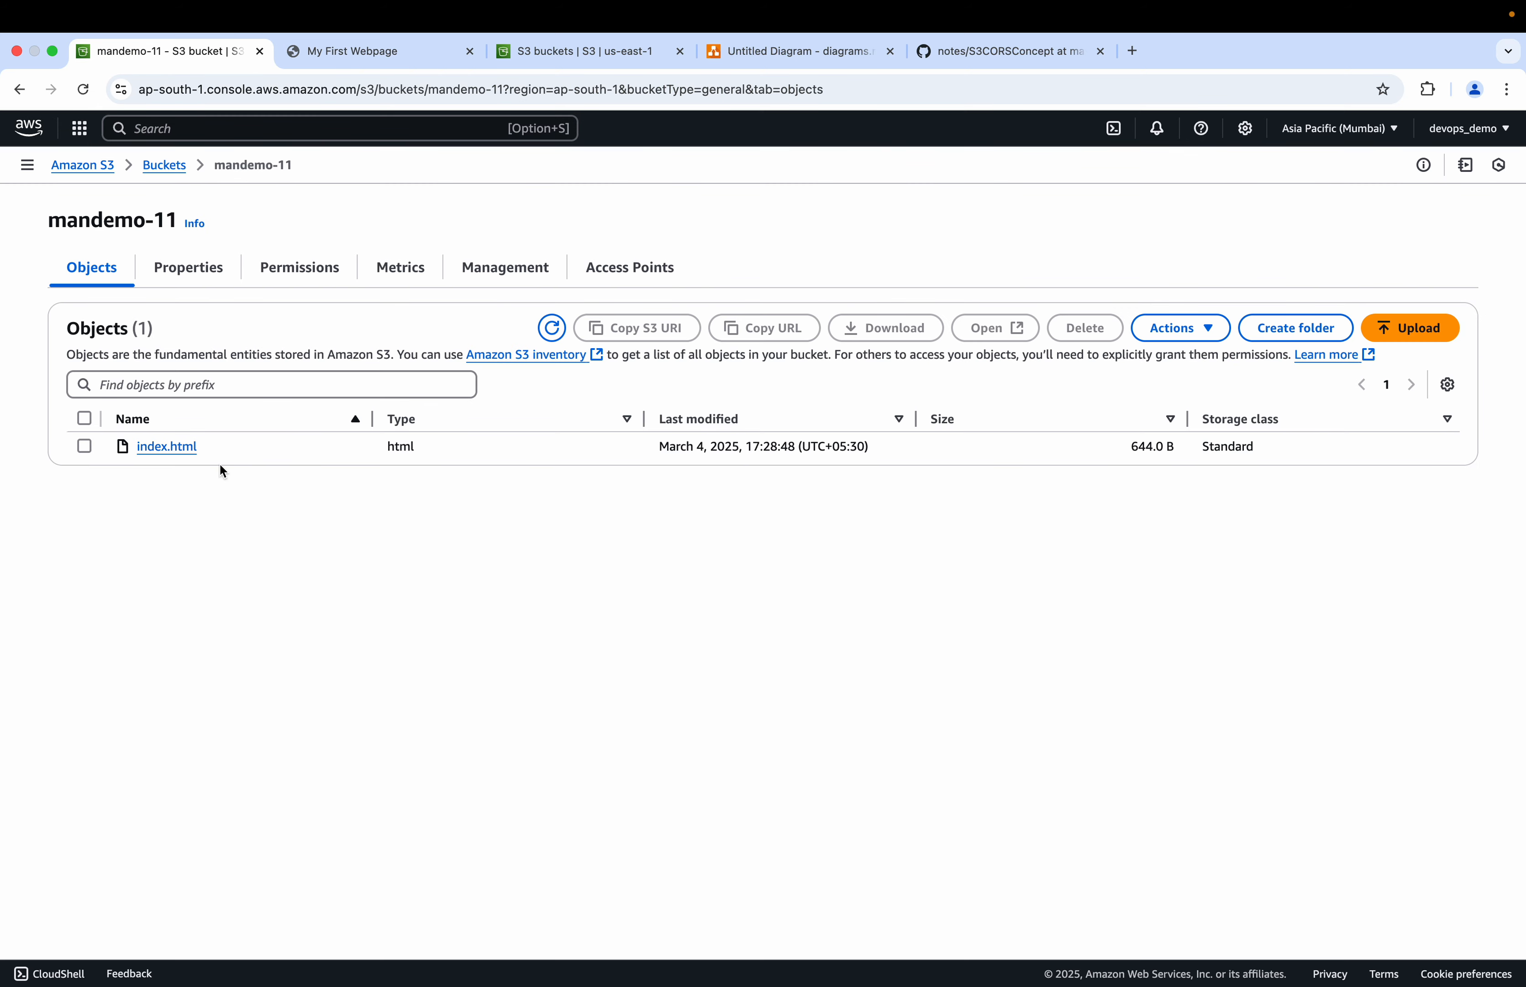
key("super+Tab")
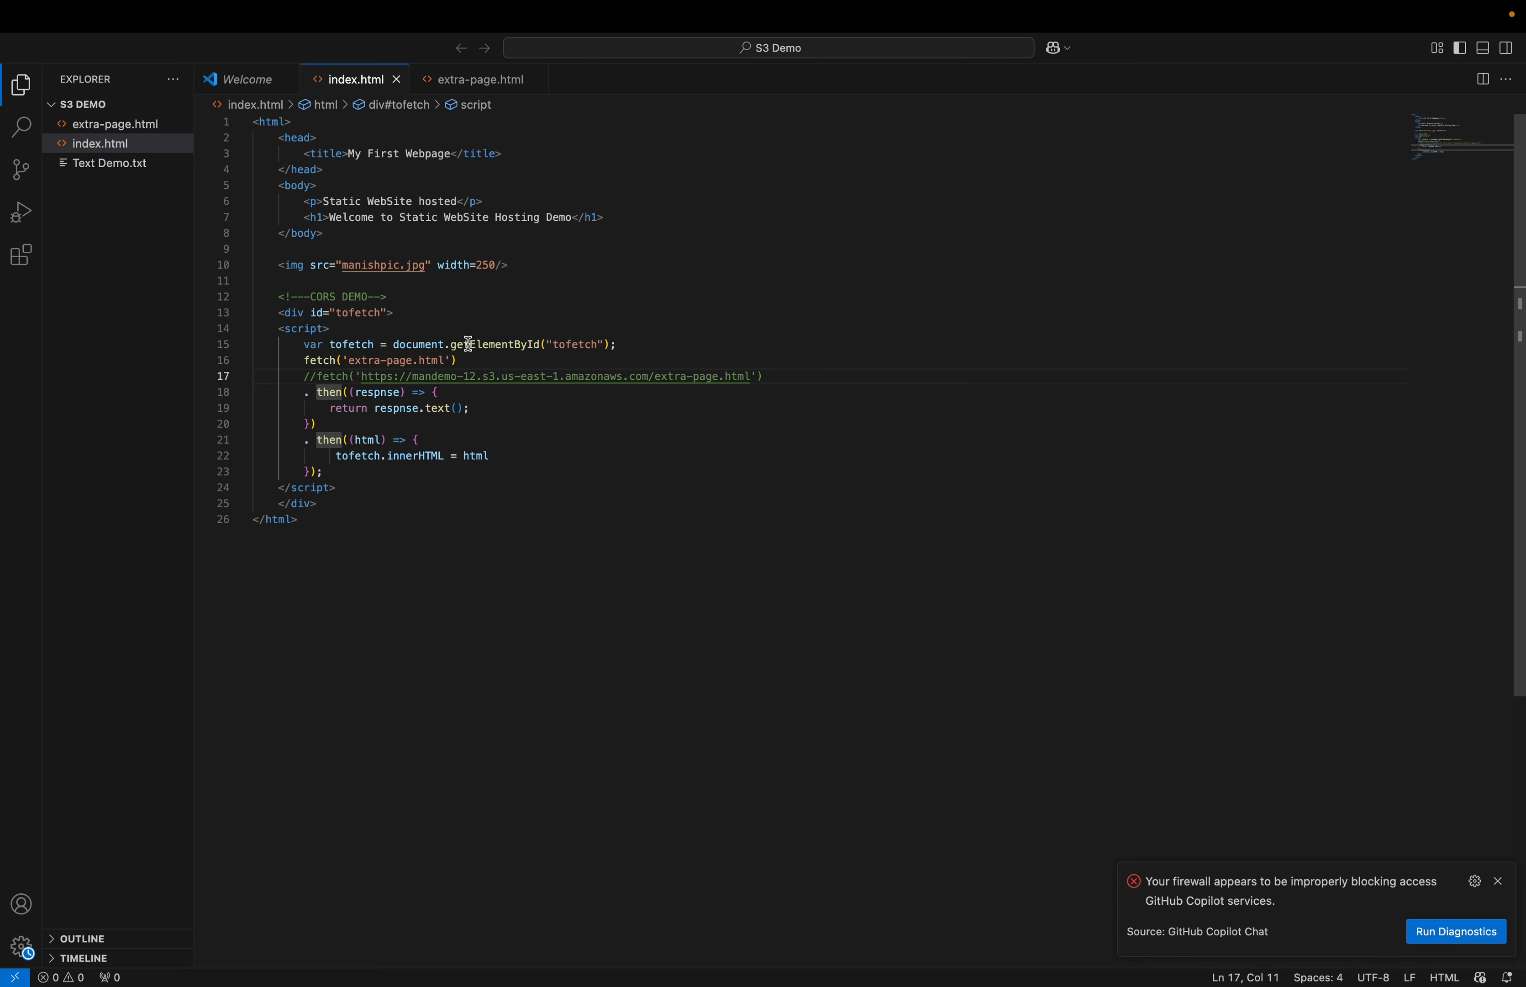
key("super+Tab")
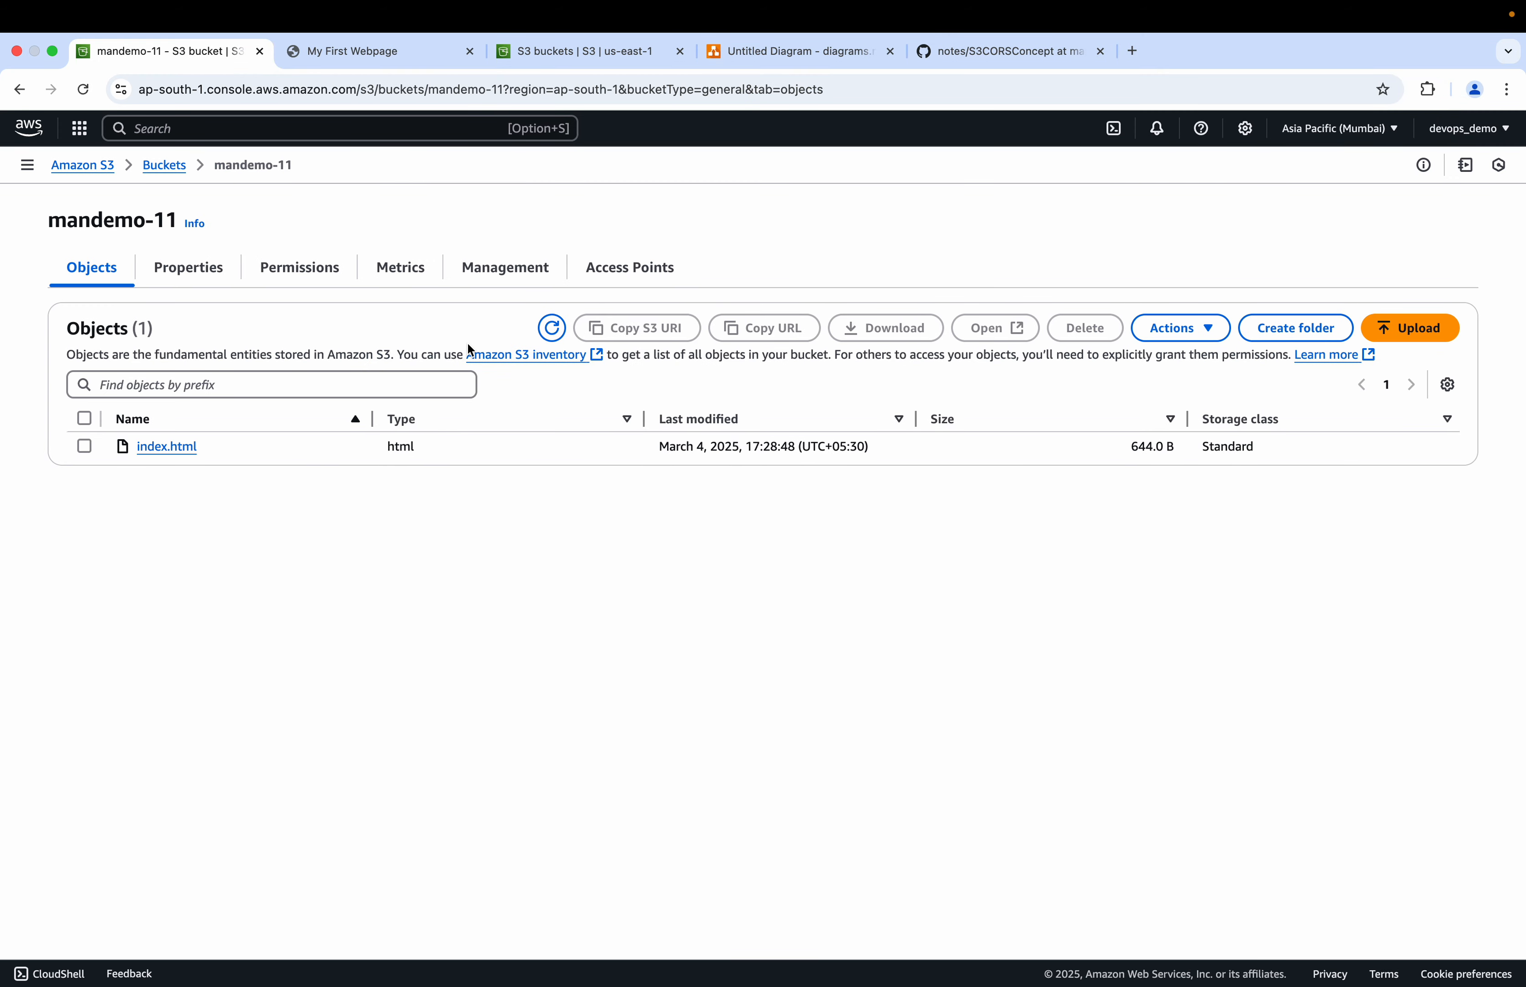
left_click(1399, 330)
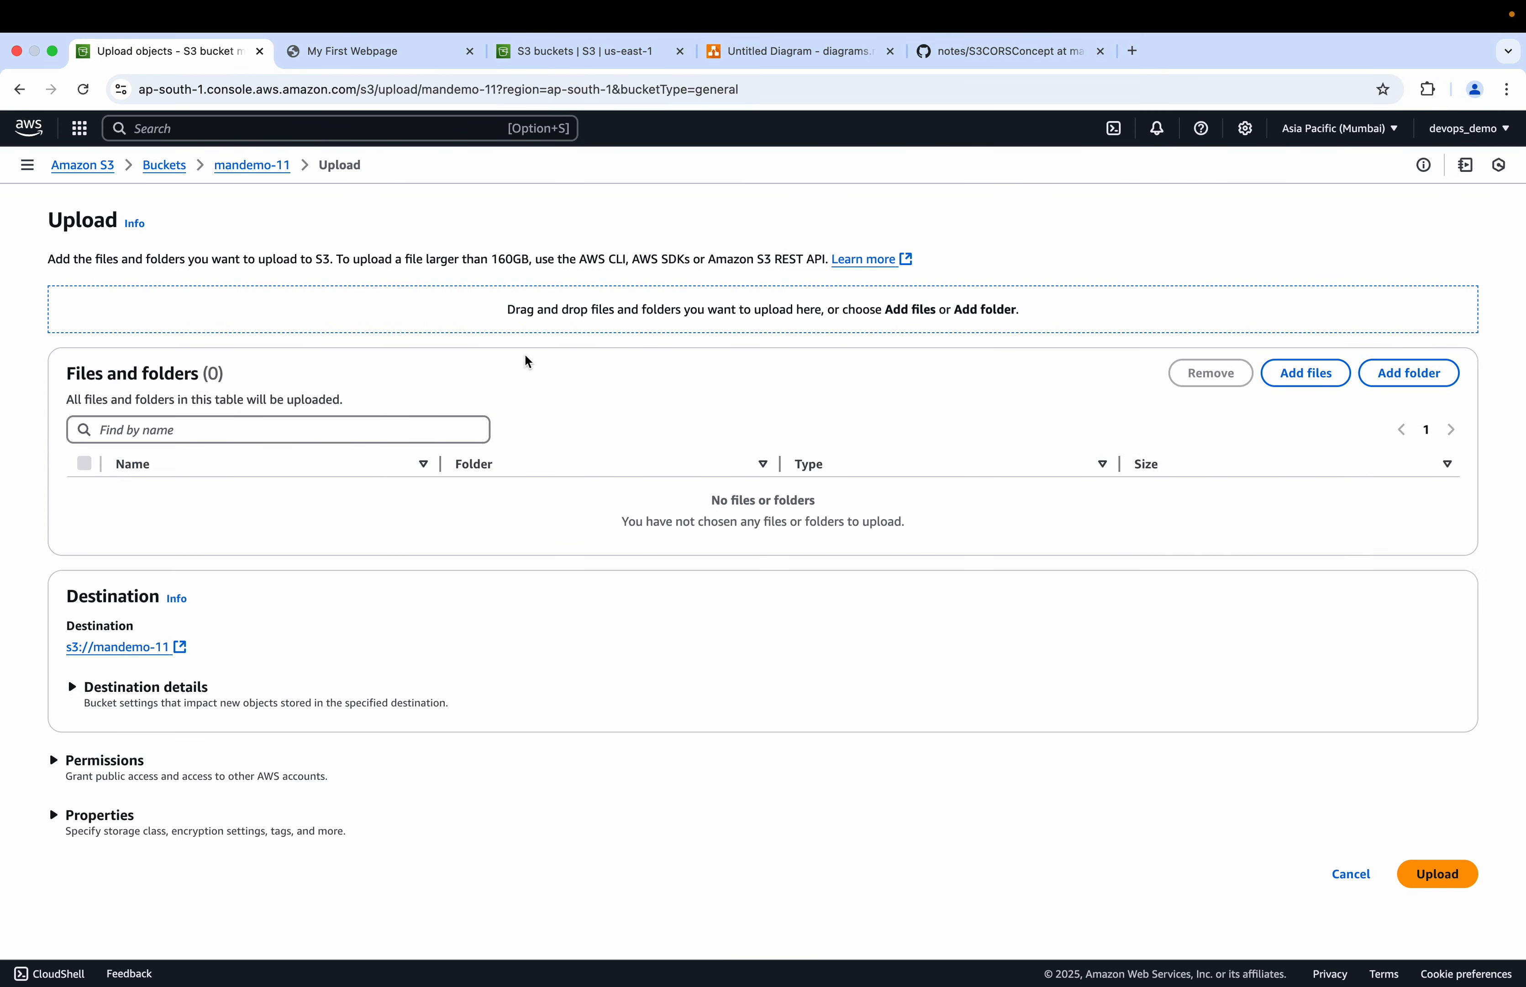
left_click(1309, 377)
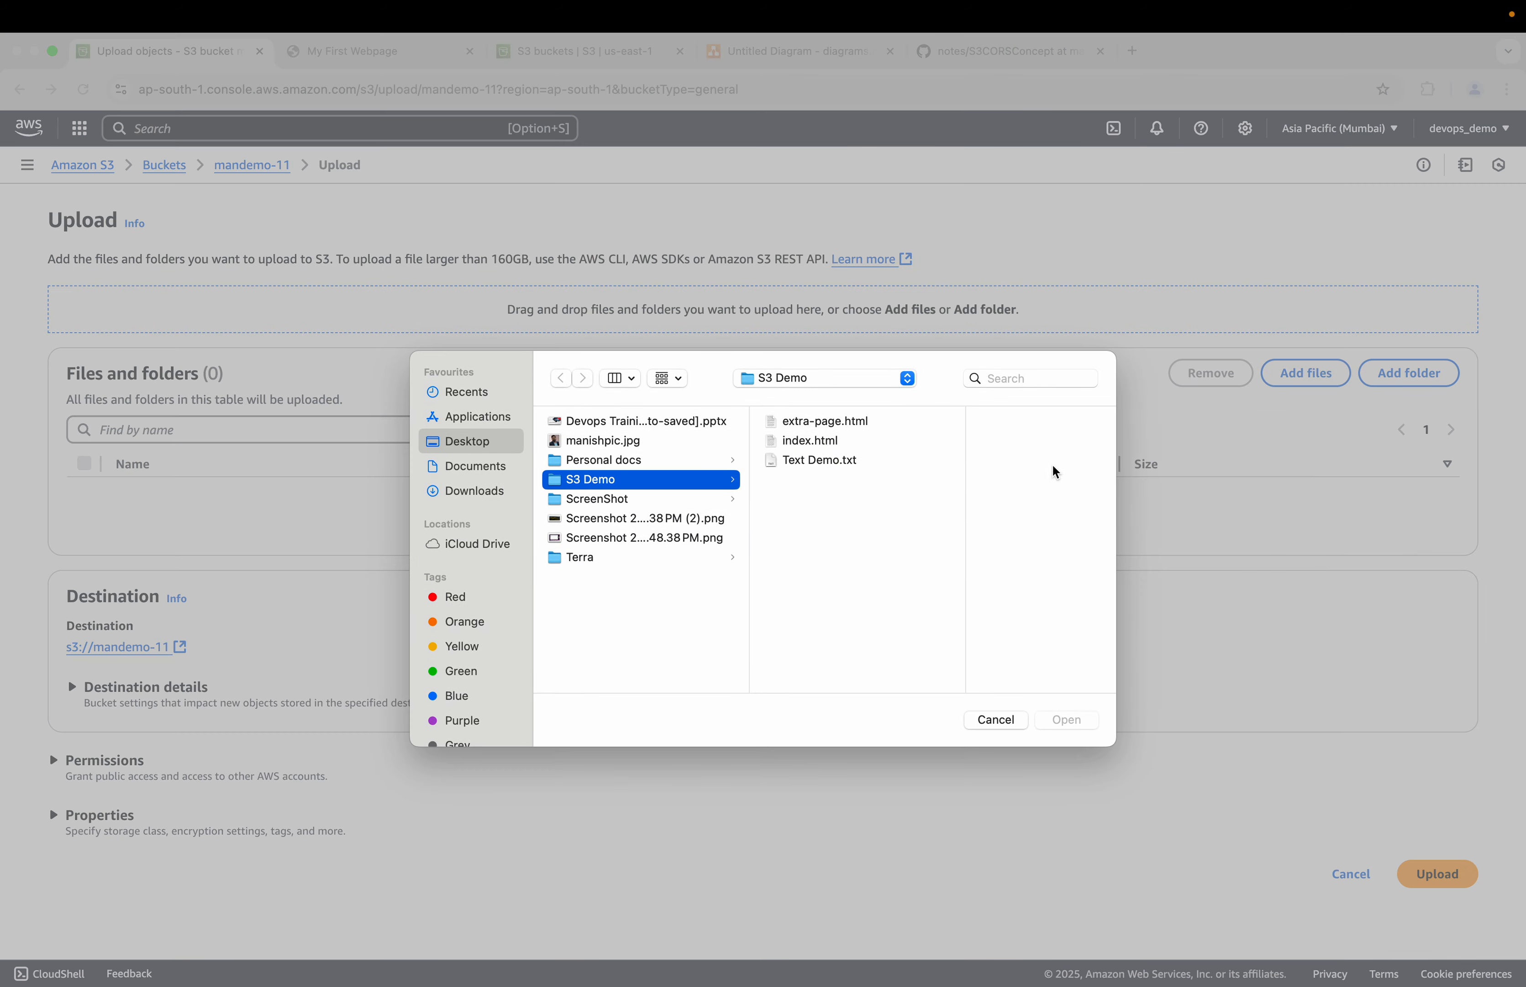
left_click(841, 442)
left_click(1062, 720)
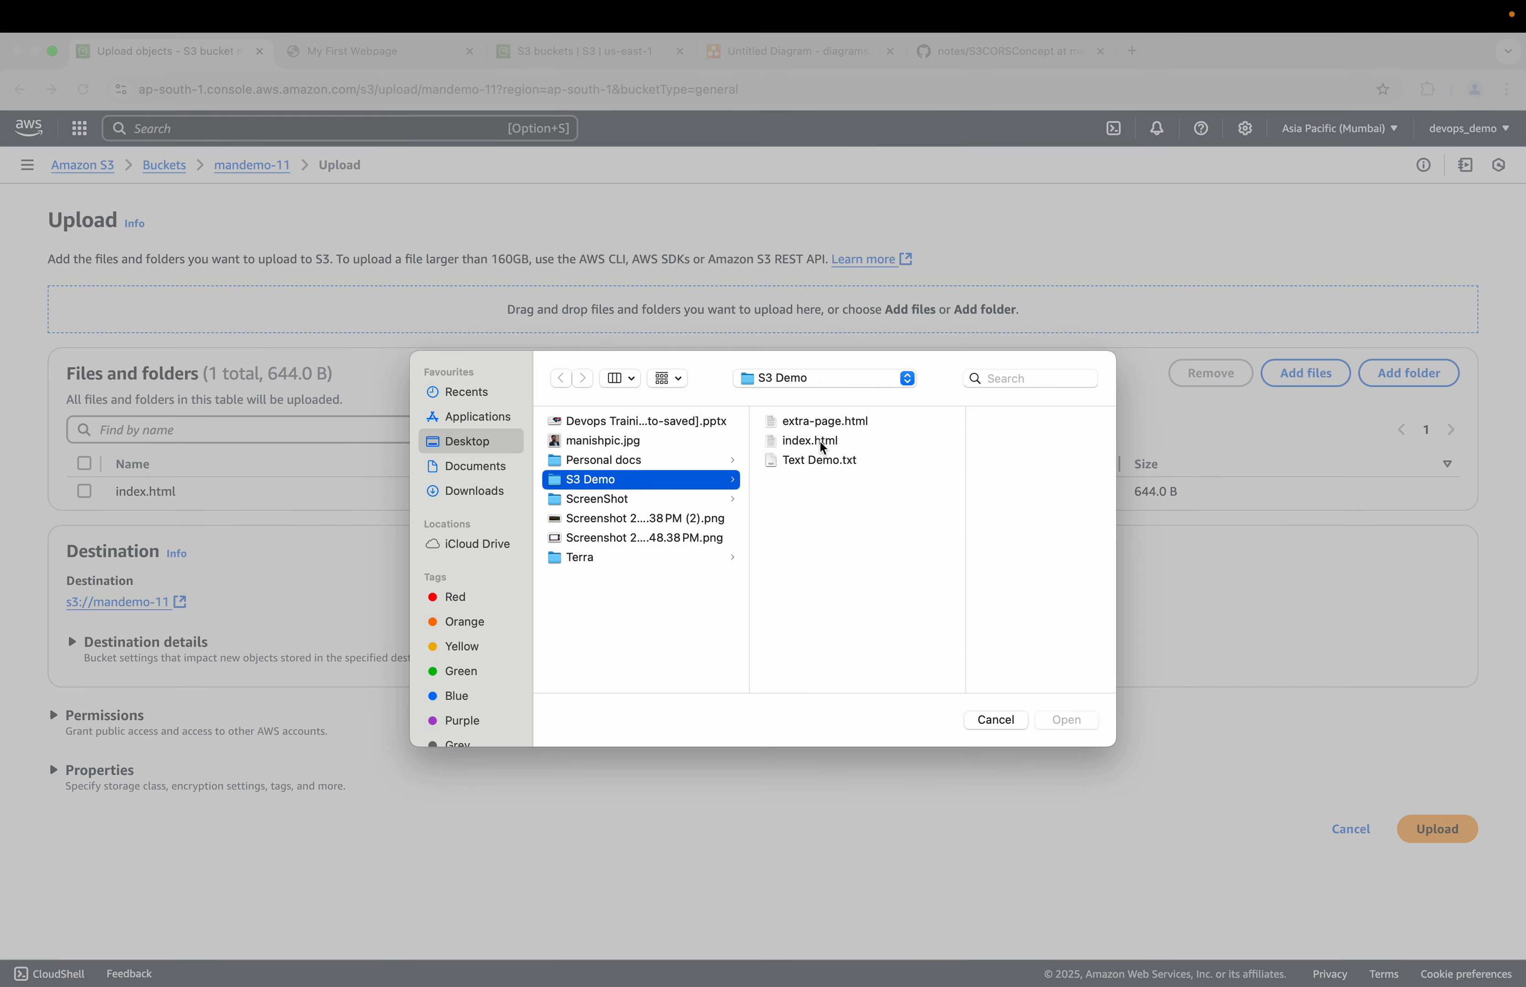
left_click(821, 422)
left_click(1058, 720)
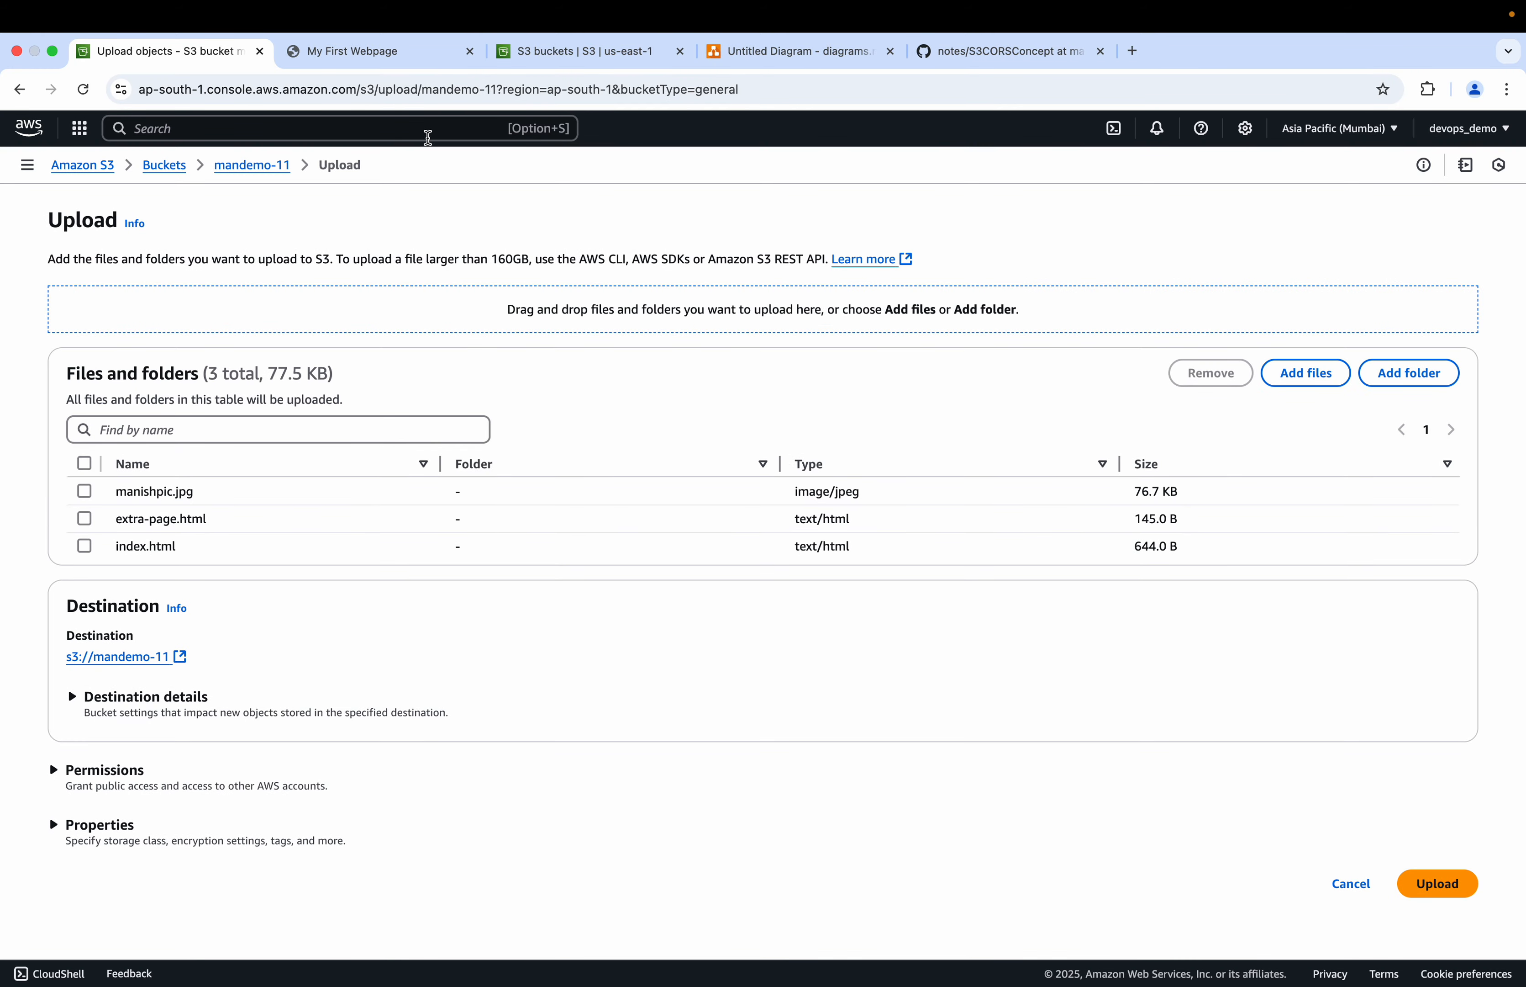
left_click(378, 51)
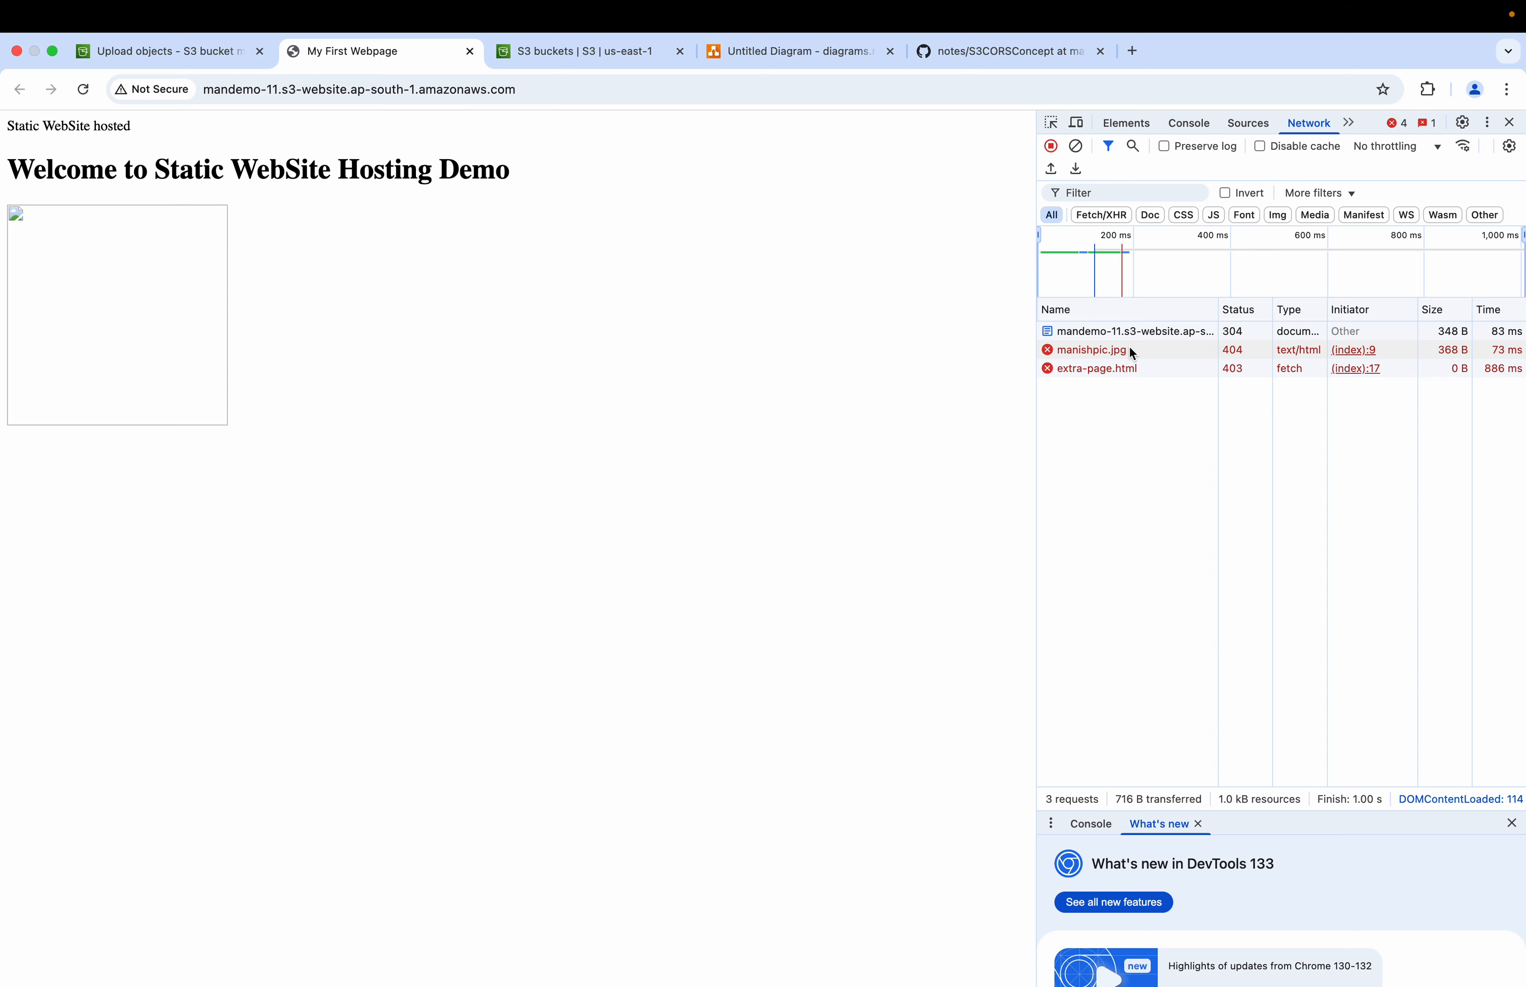
left_click(168, 57)
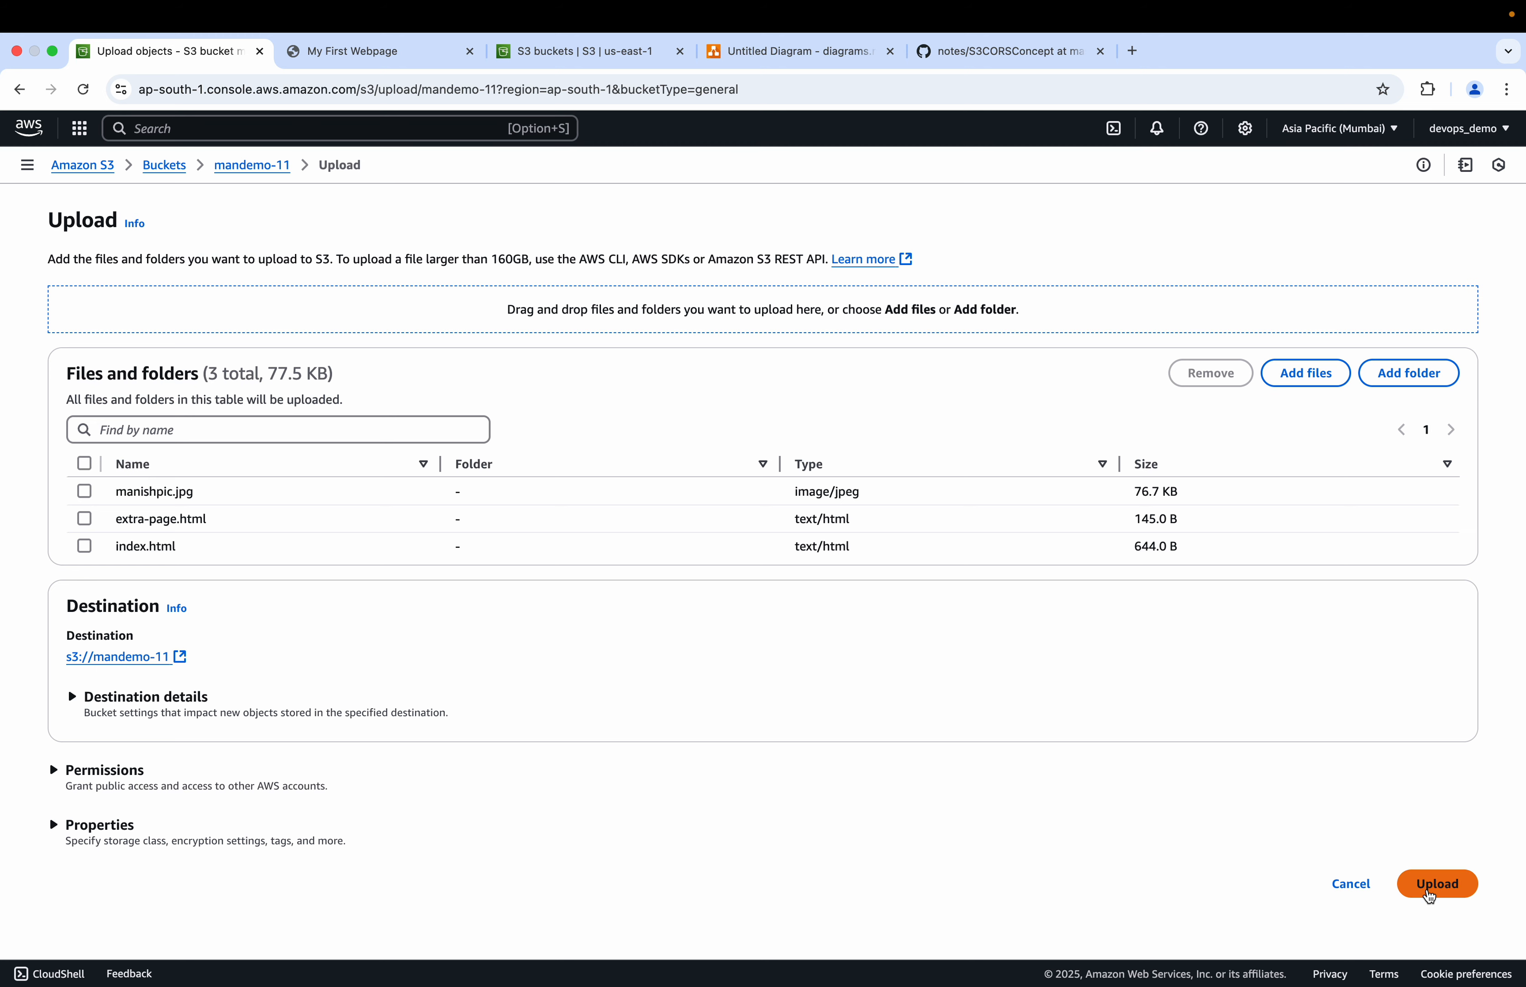
left_click(1433, 886)
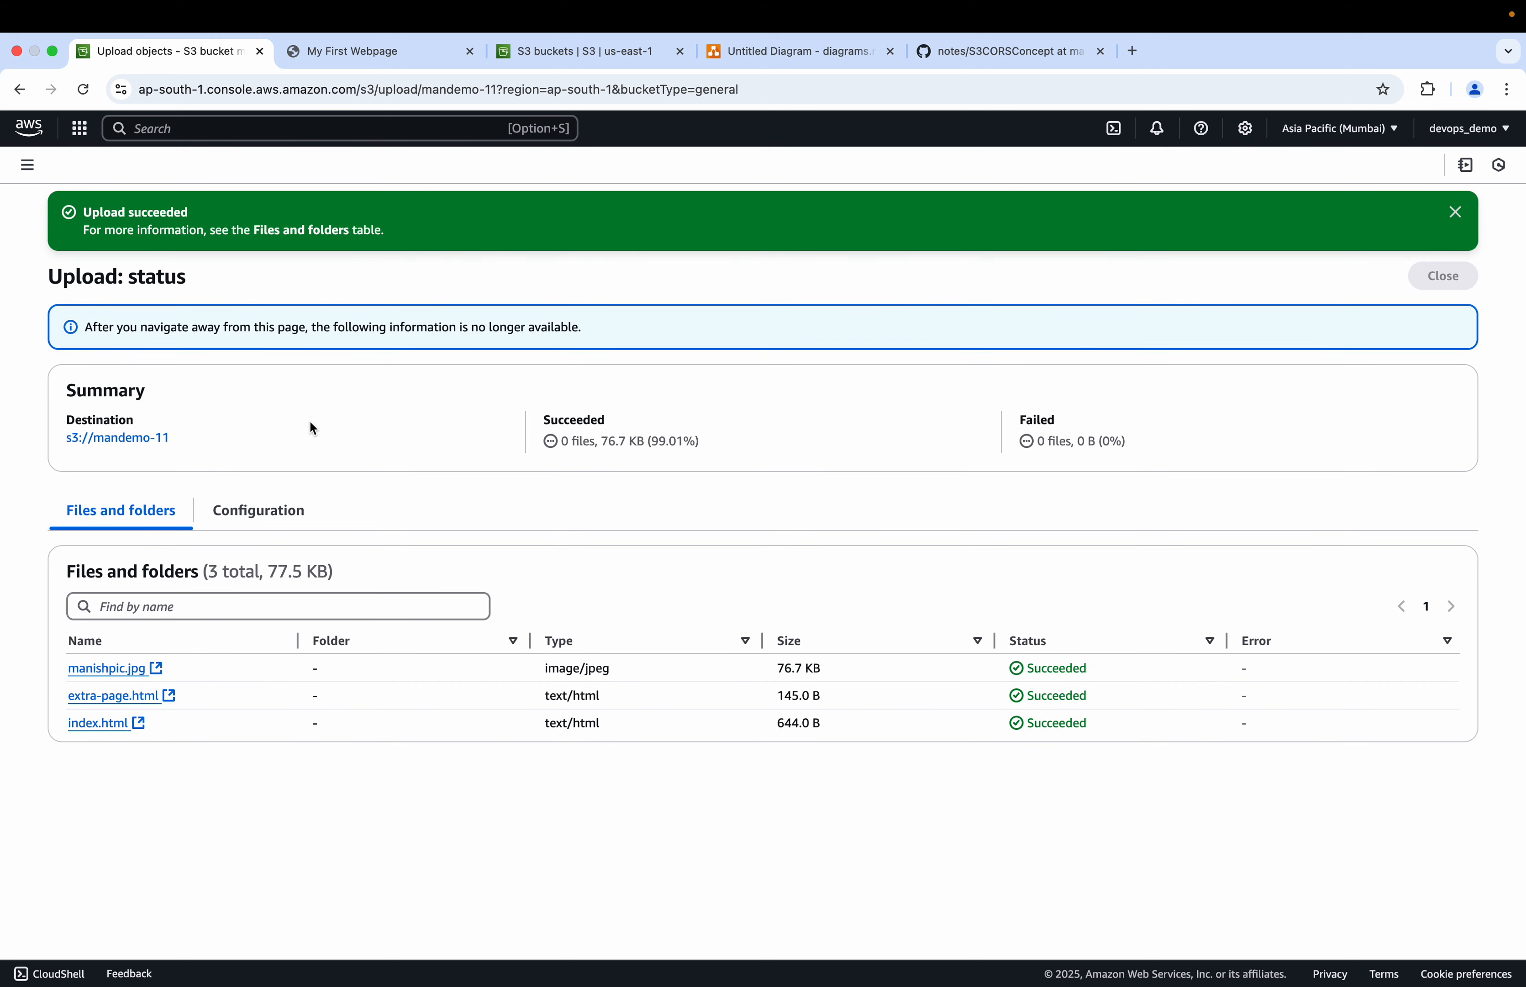
Step: Reload the website endpoint and select the fetched extra page heading
left_click(378, 51)
left_click(82, 90)
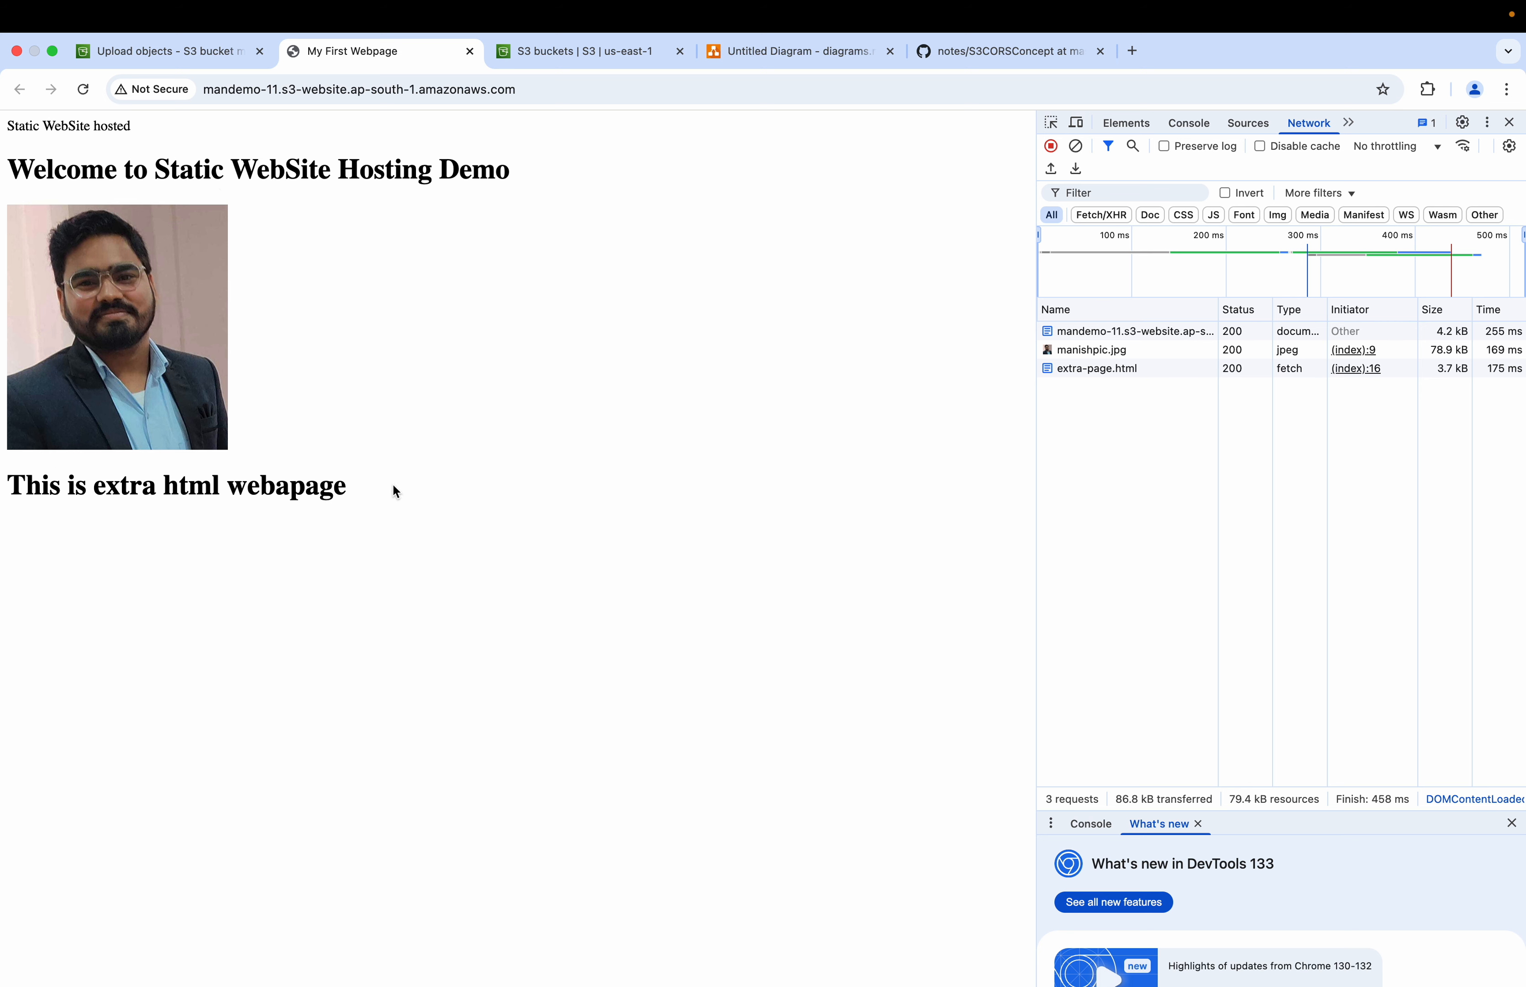
left_click_drag(346, 496, 6, 497)
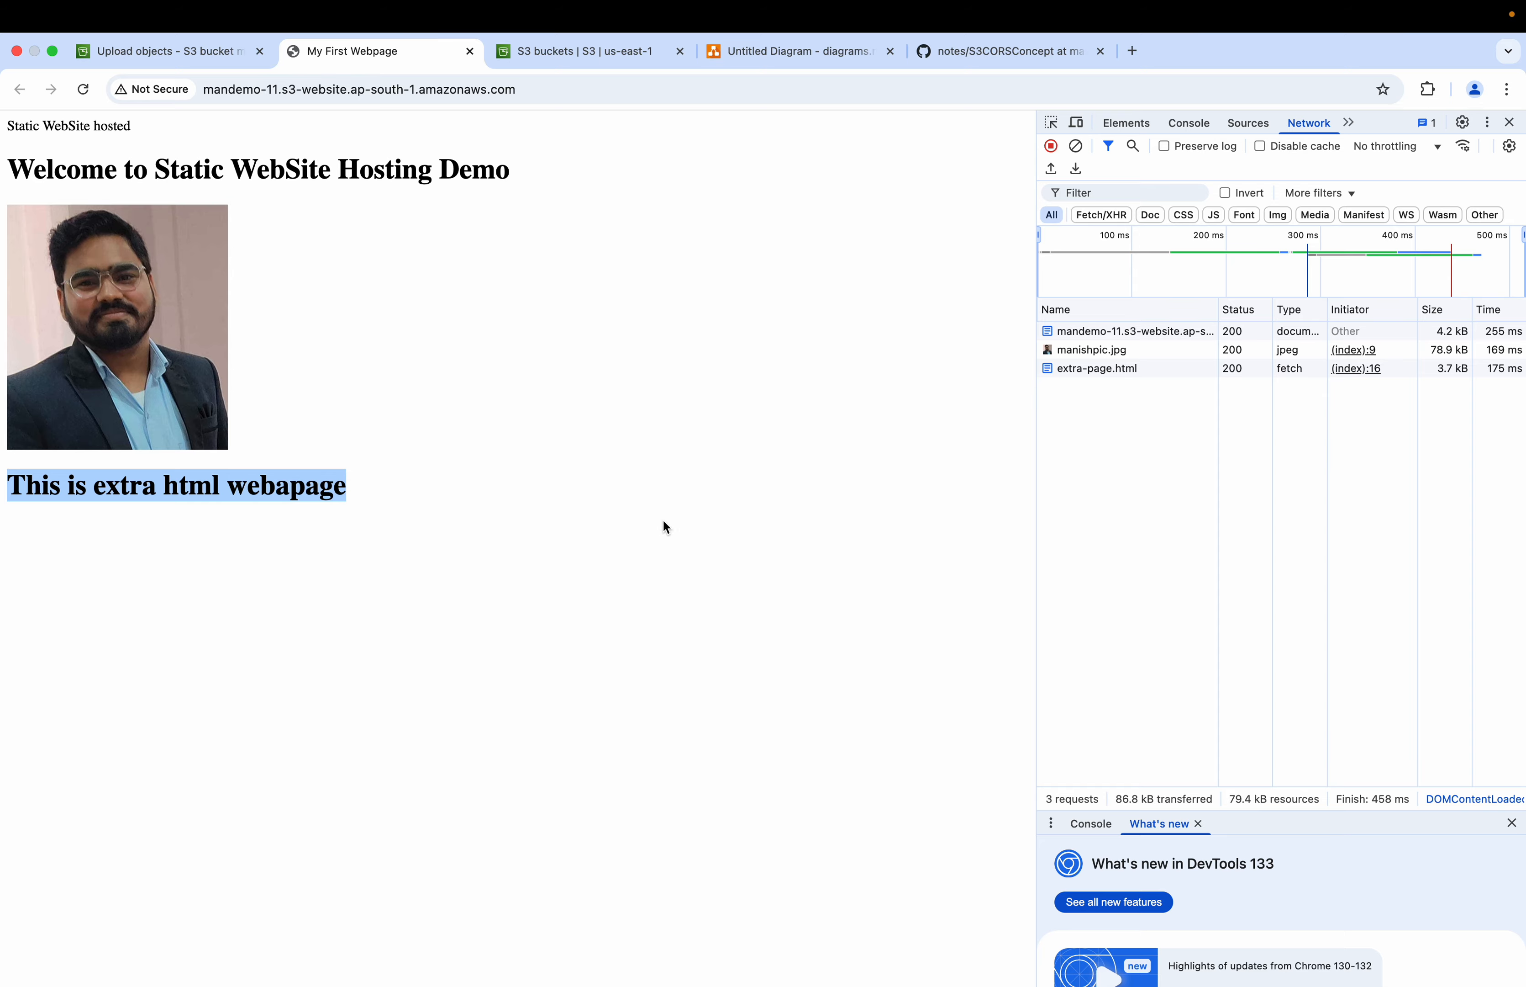
Step: Close the upload status page to return to the bucket's objects
left_click(812, 56)
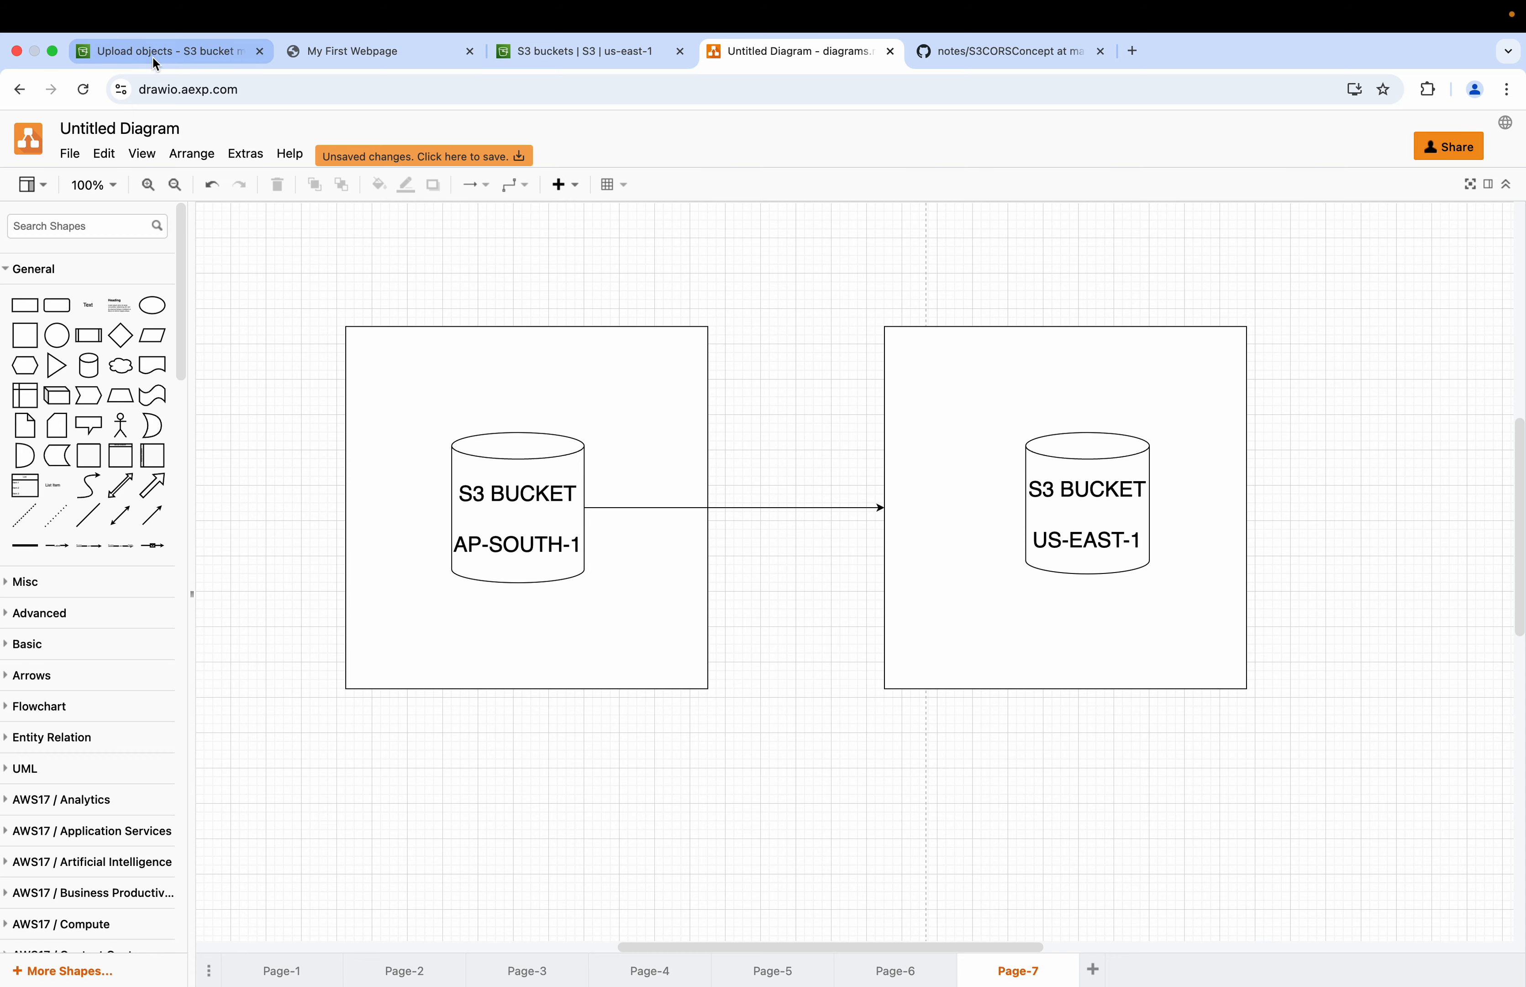
left_click(339, 55)
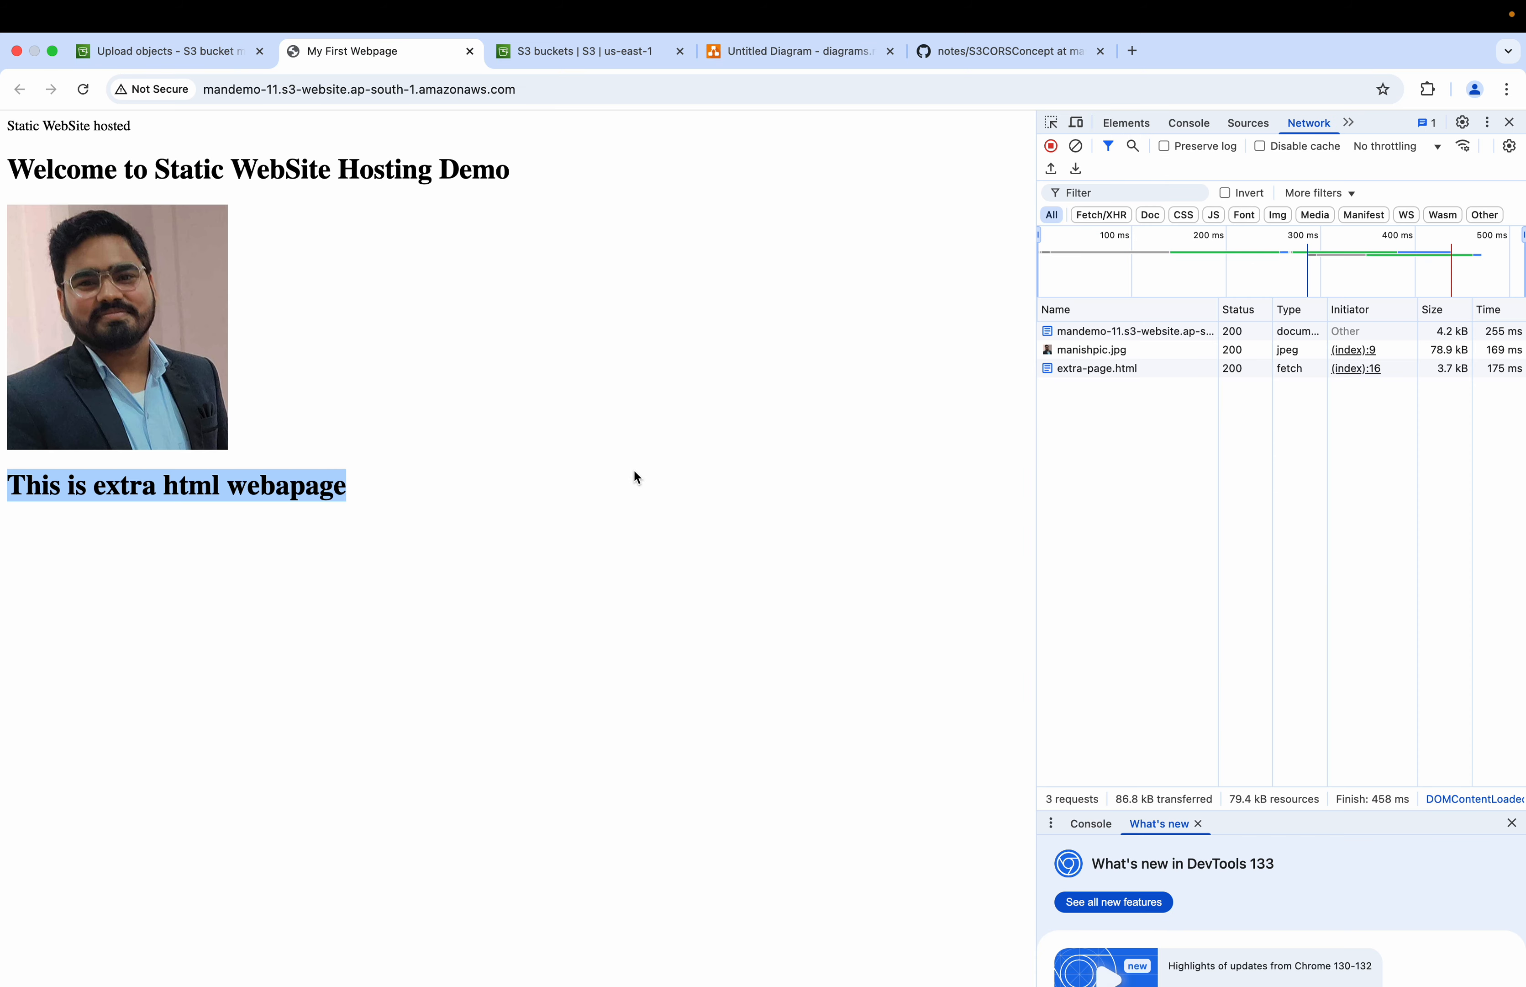
left_click(180, 51)
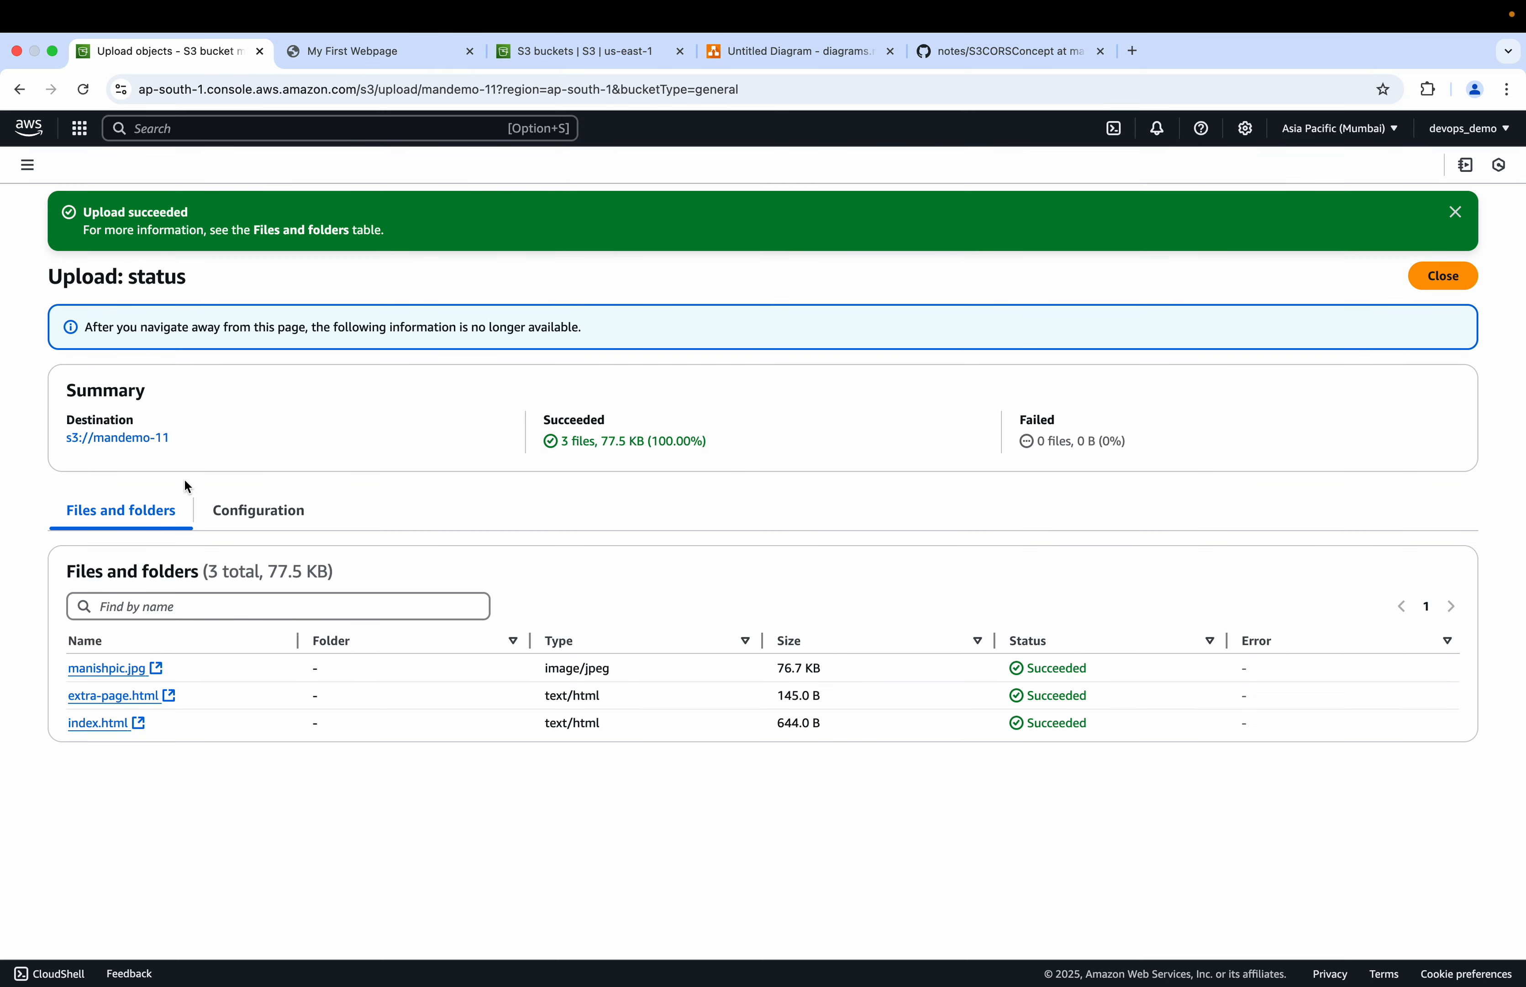
left_click(1434, 279)
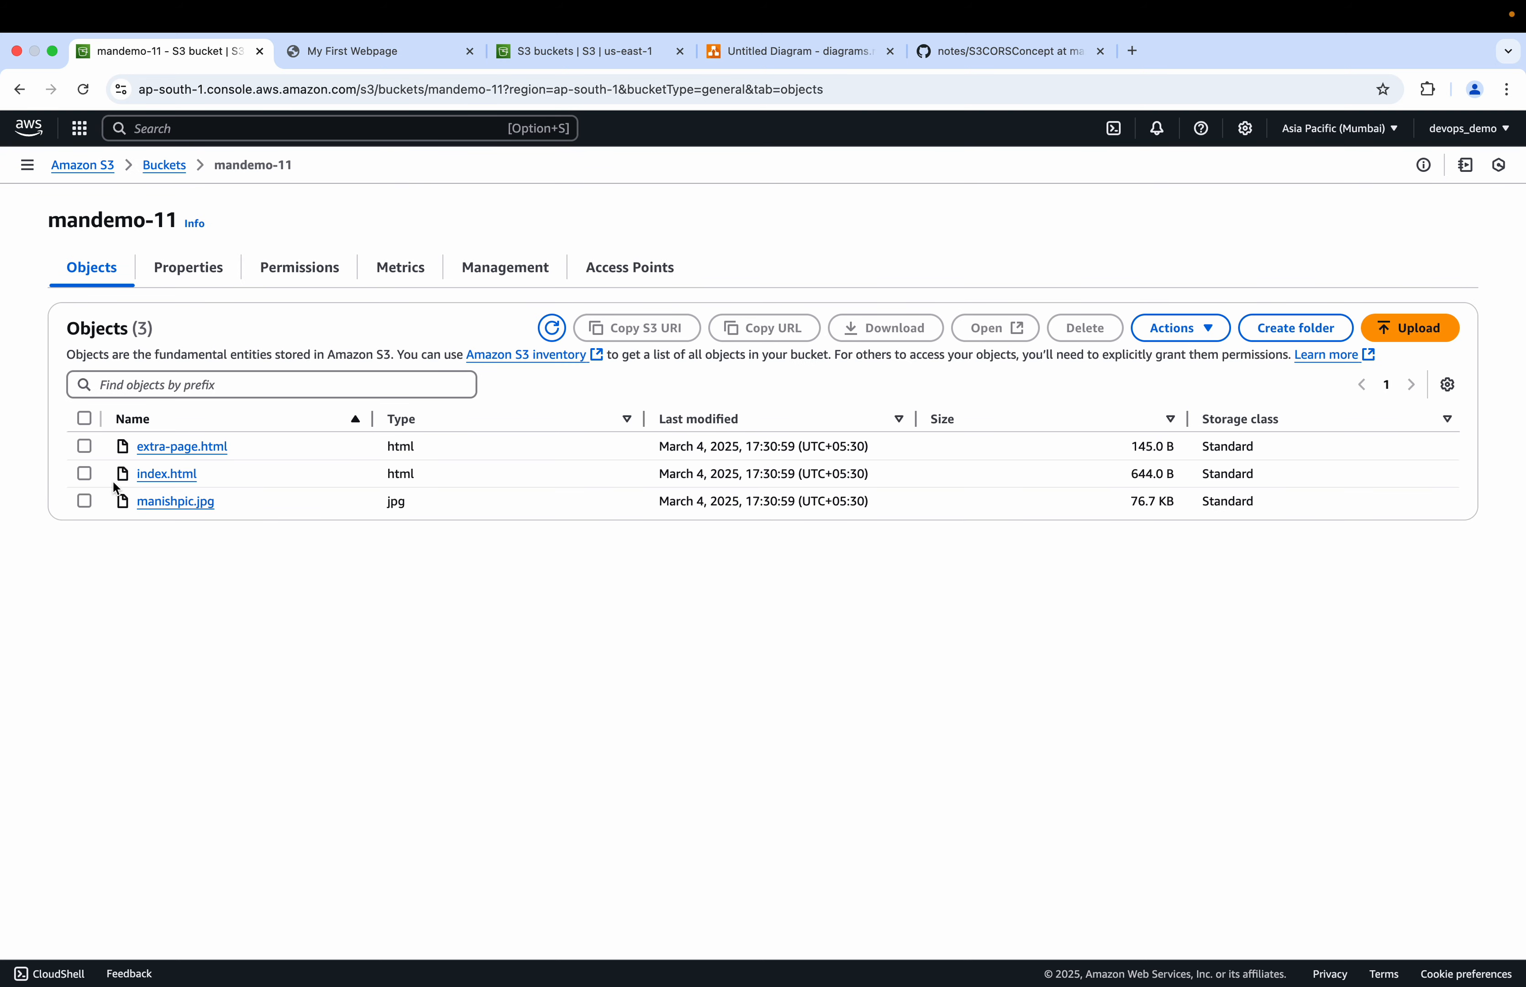
Step: Permanently delete extra-page.html from the mandemo-11 bucket and return to its objects list
left_click(84, 445)
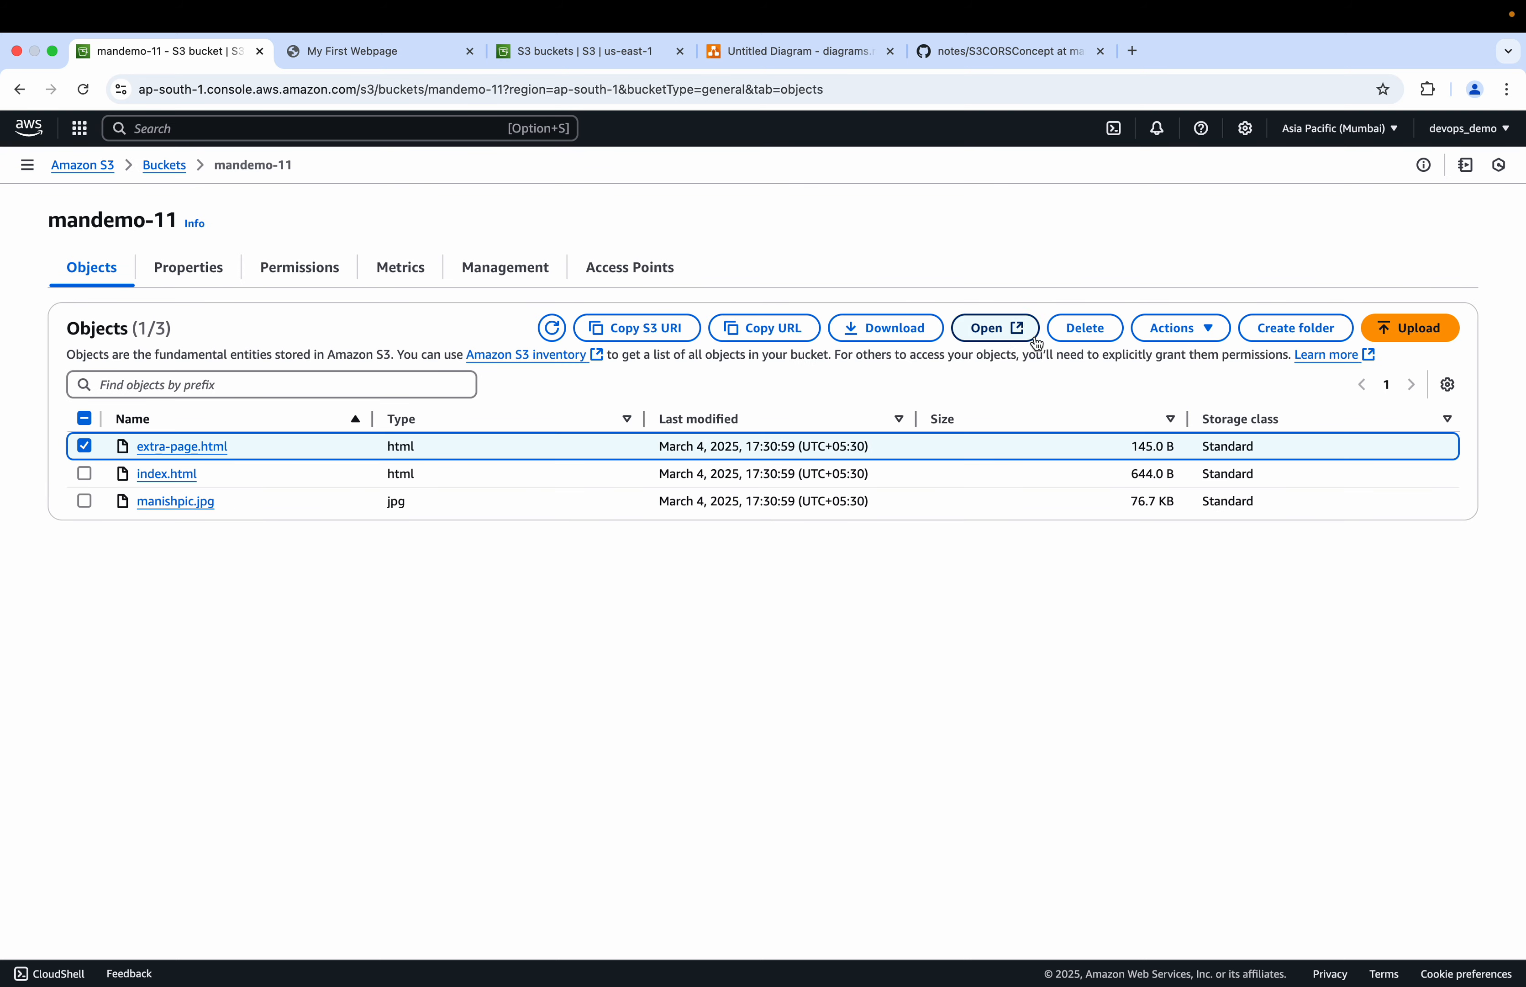
left_click(1069, 330)
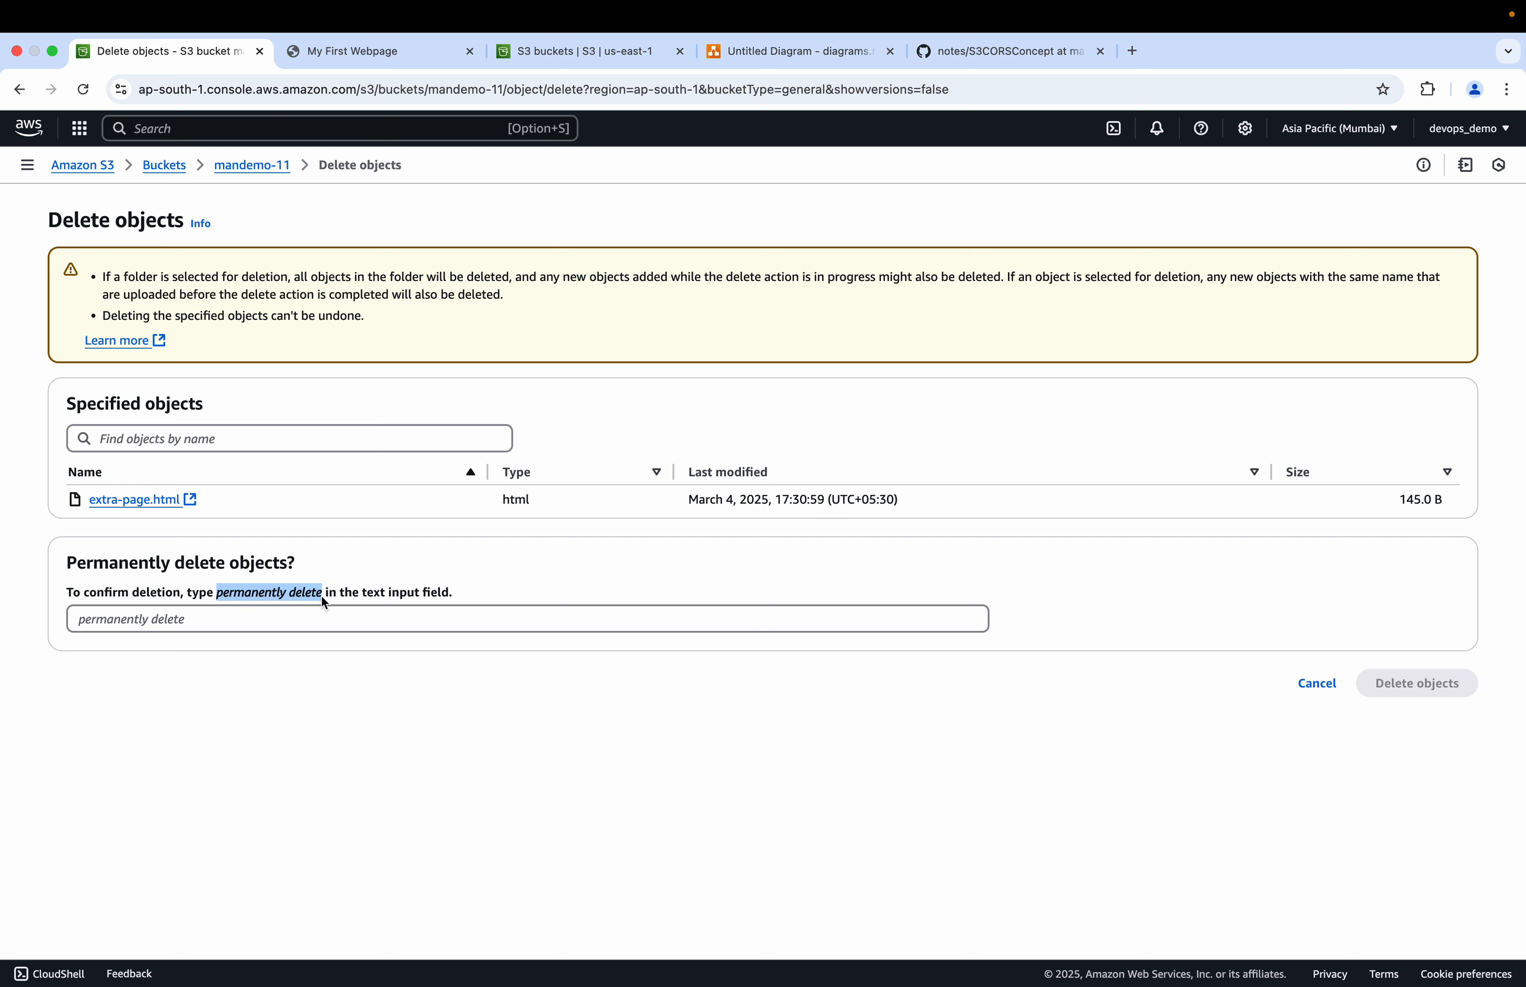
left_click(264, 617)
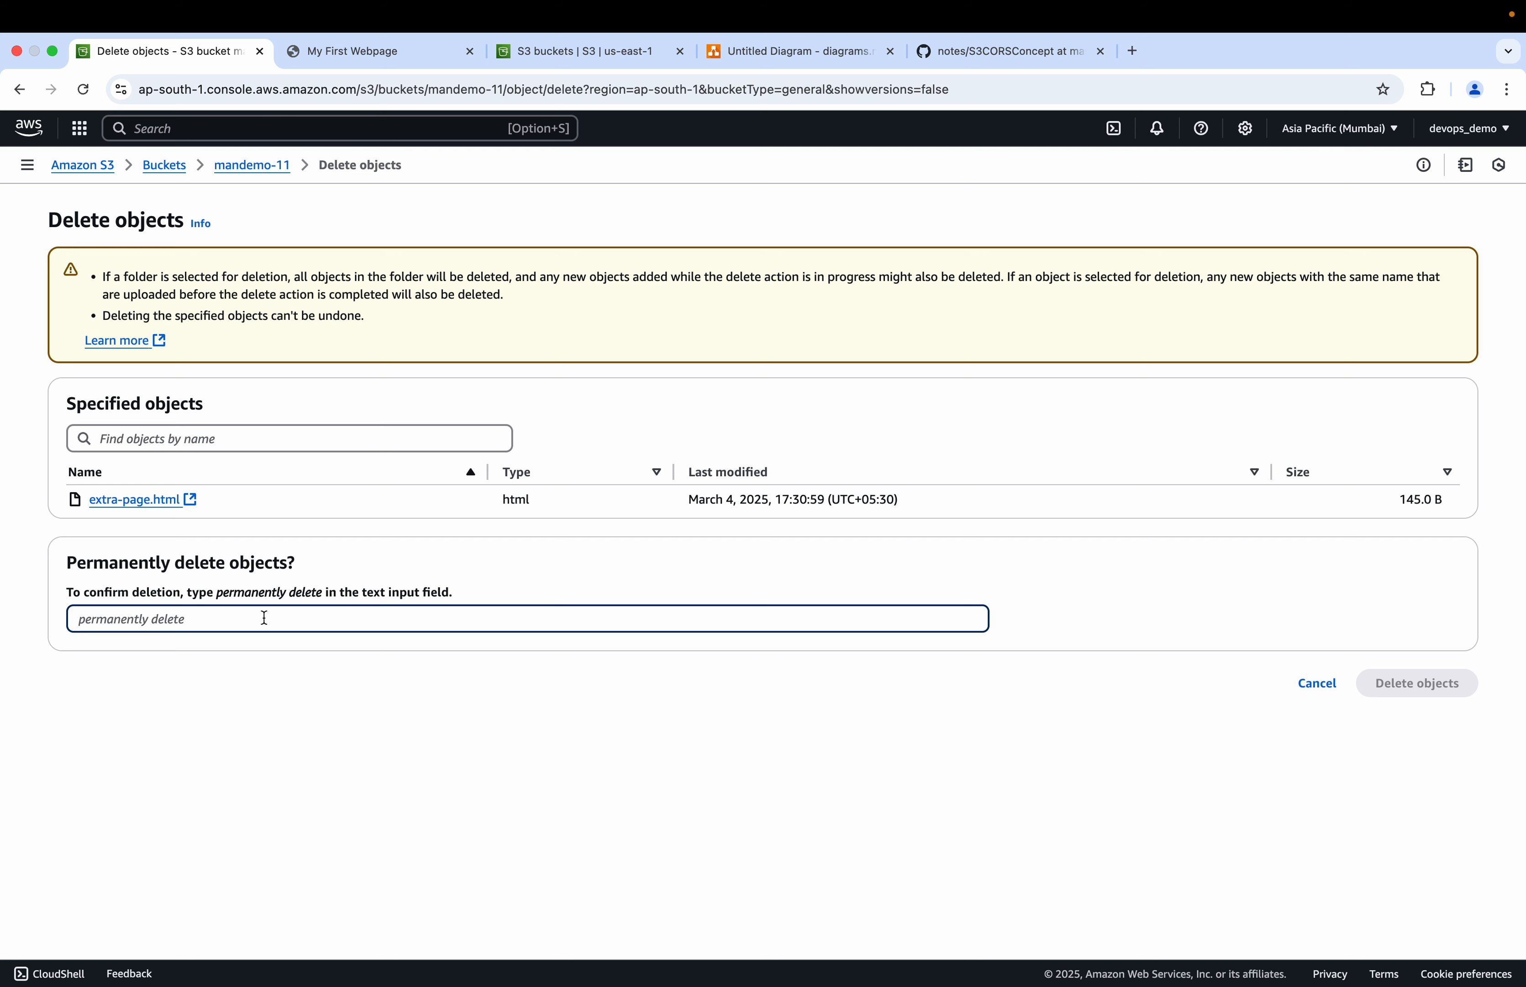
type("permanently delete")
left_click(1369, 681)
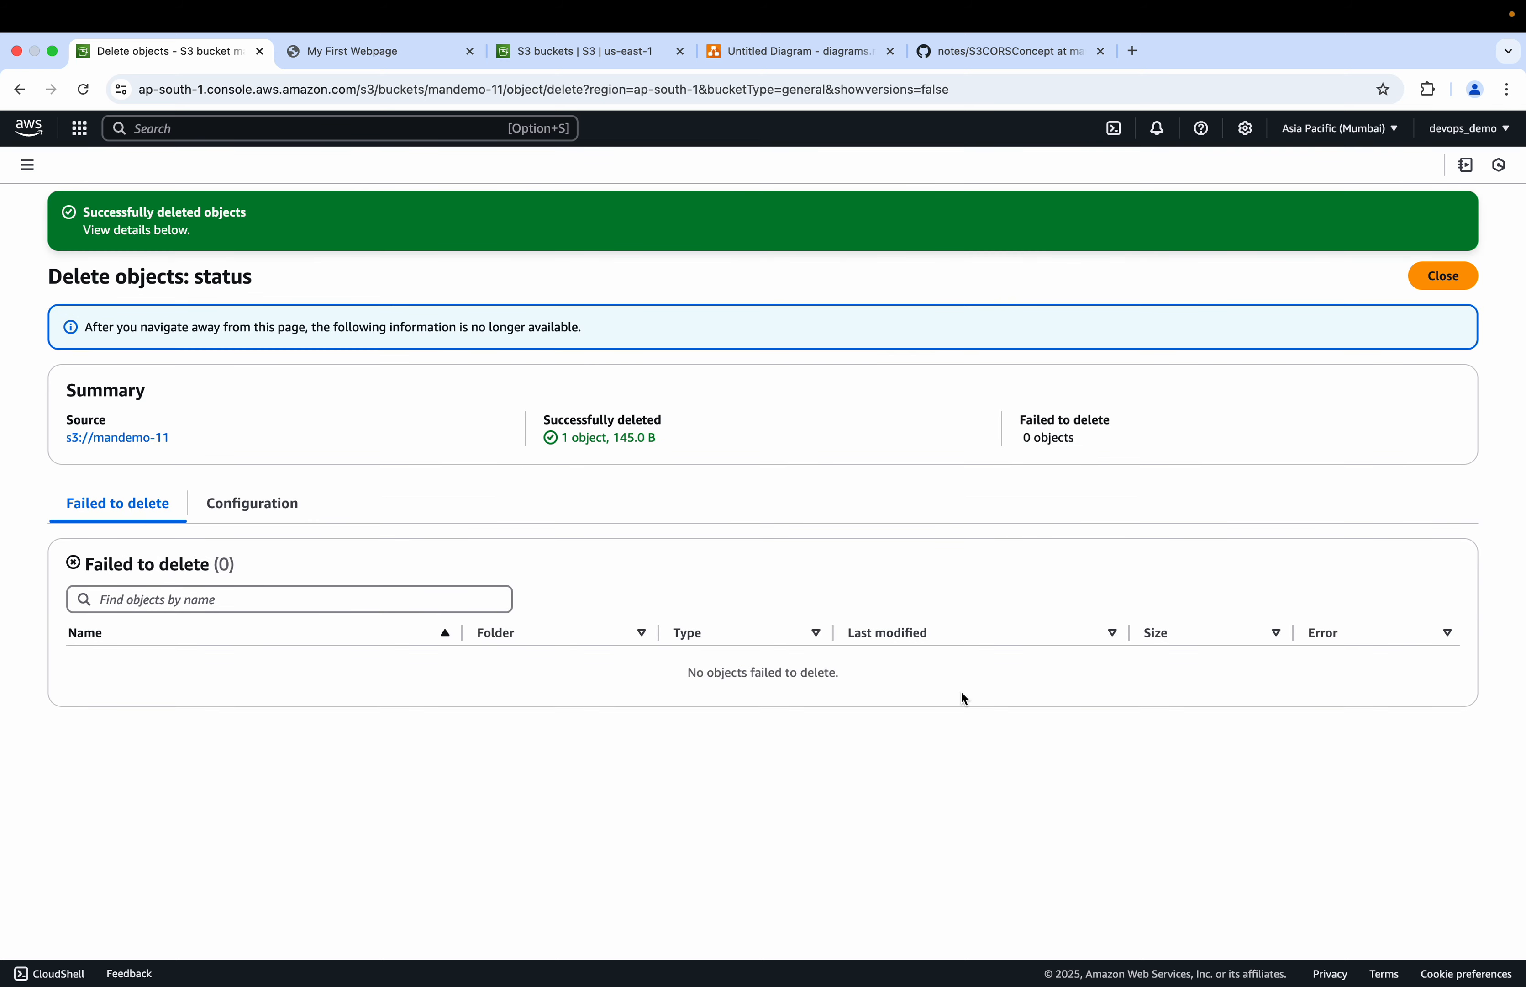
left_click(1436, 281)
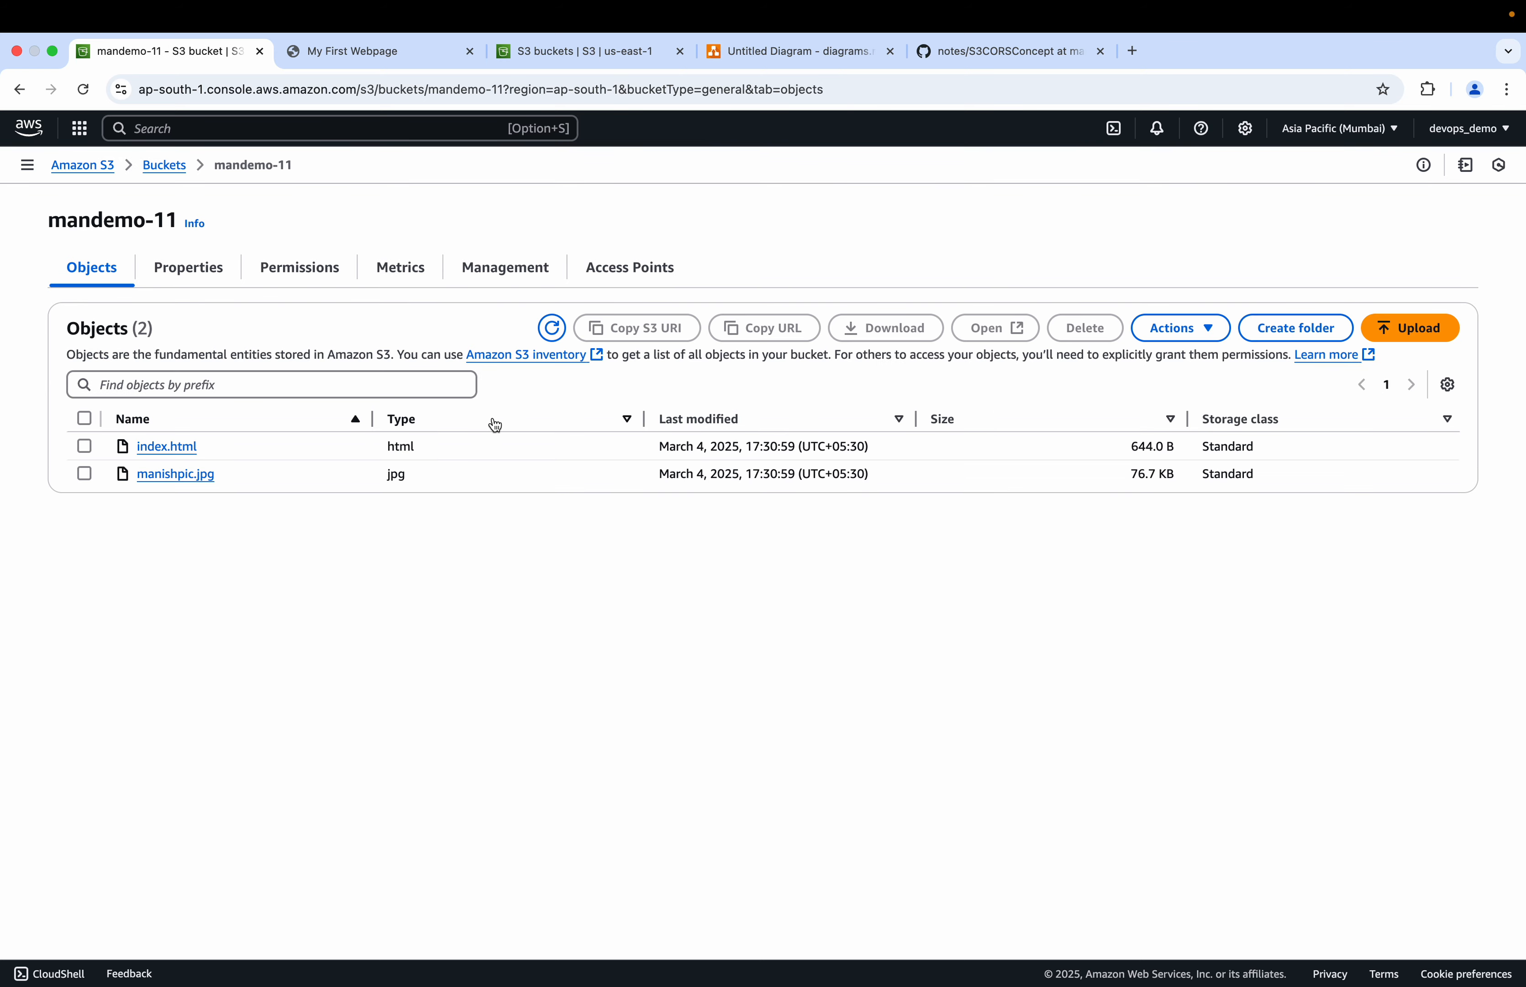
Step: Reload the mandemo-11 website endpoint to check the extra page fetch
left_click(392, 44)
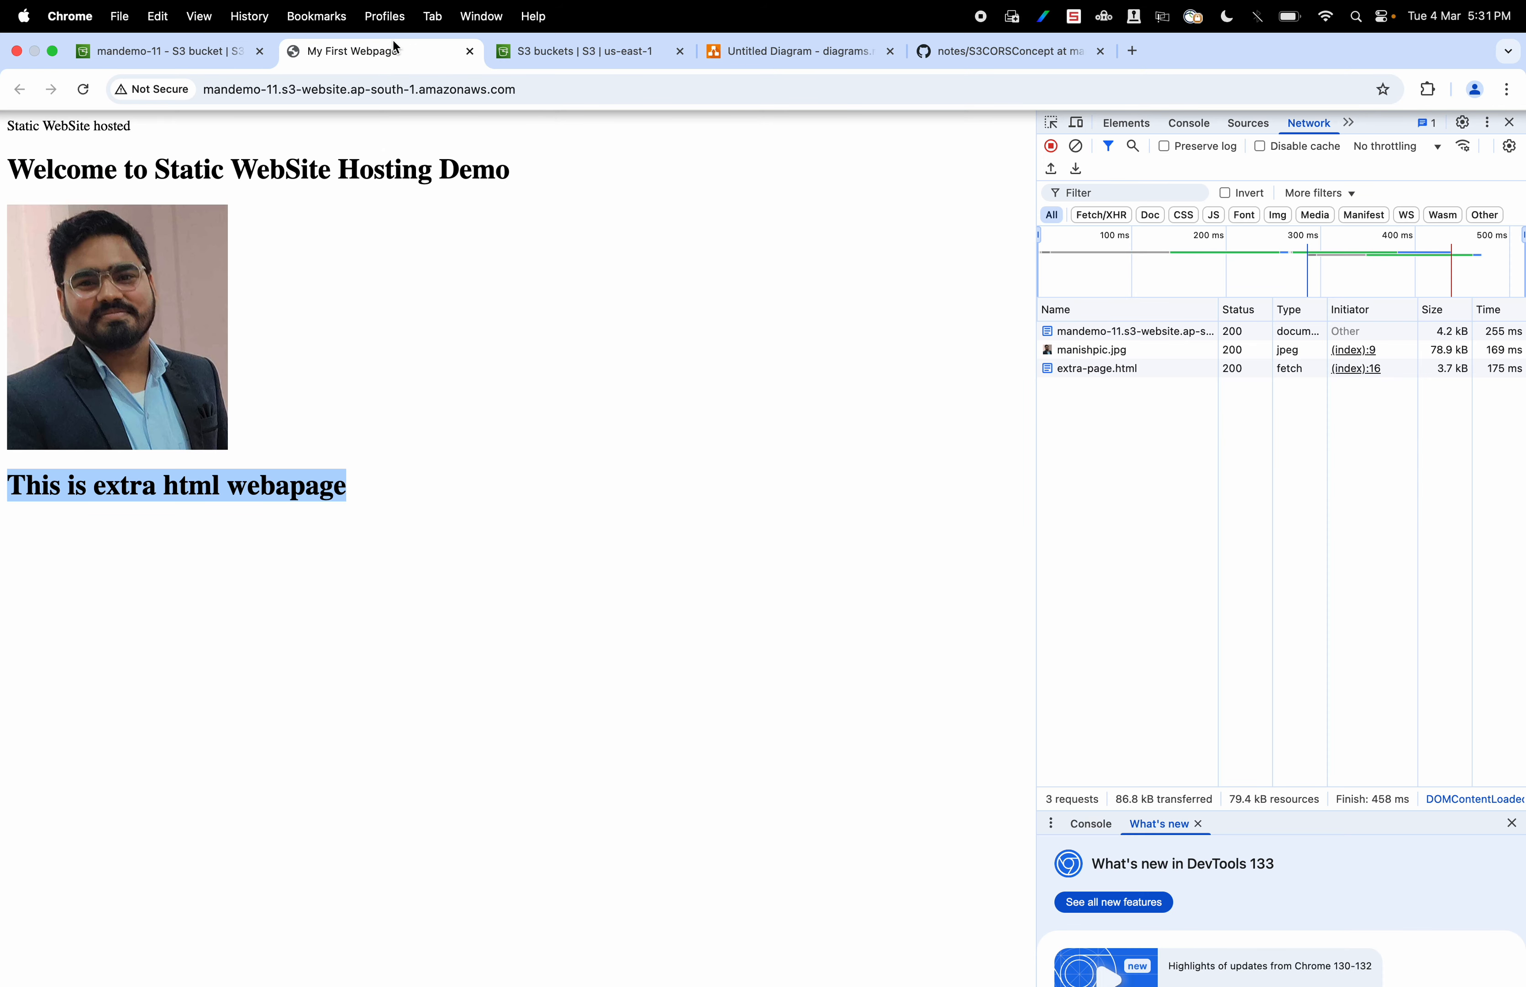
left_click(84, 90)
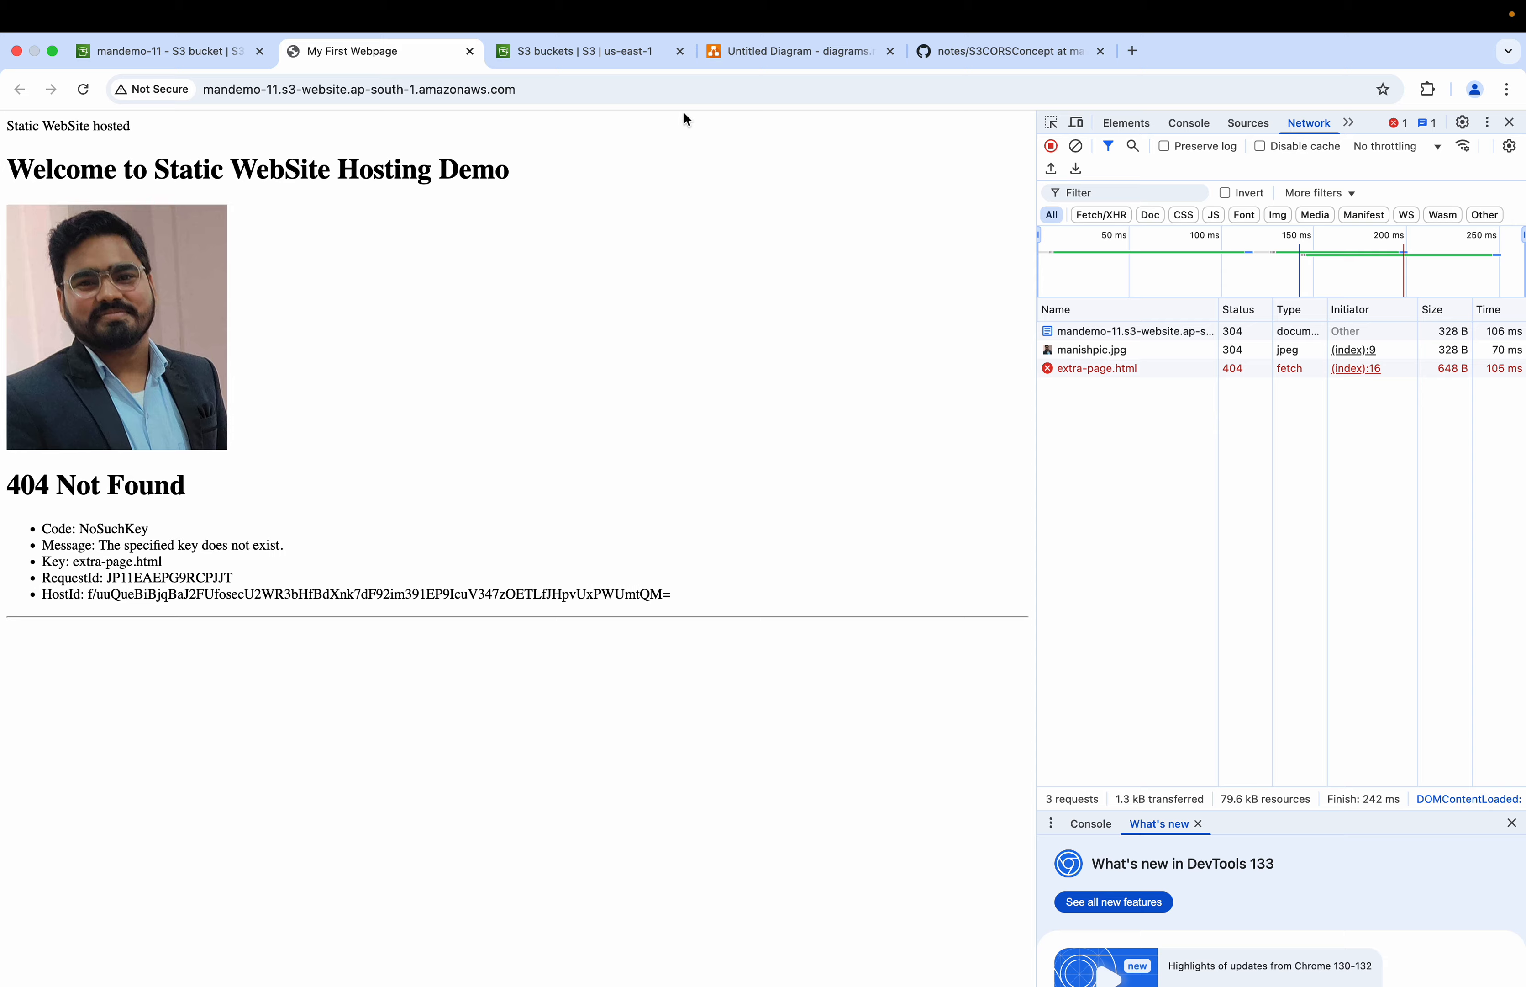
Step: Examine the diagram of the ap-south-1 and us-east-1 S3 buckets
left_click(614, 52)
left_click(785, 55)
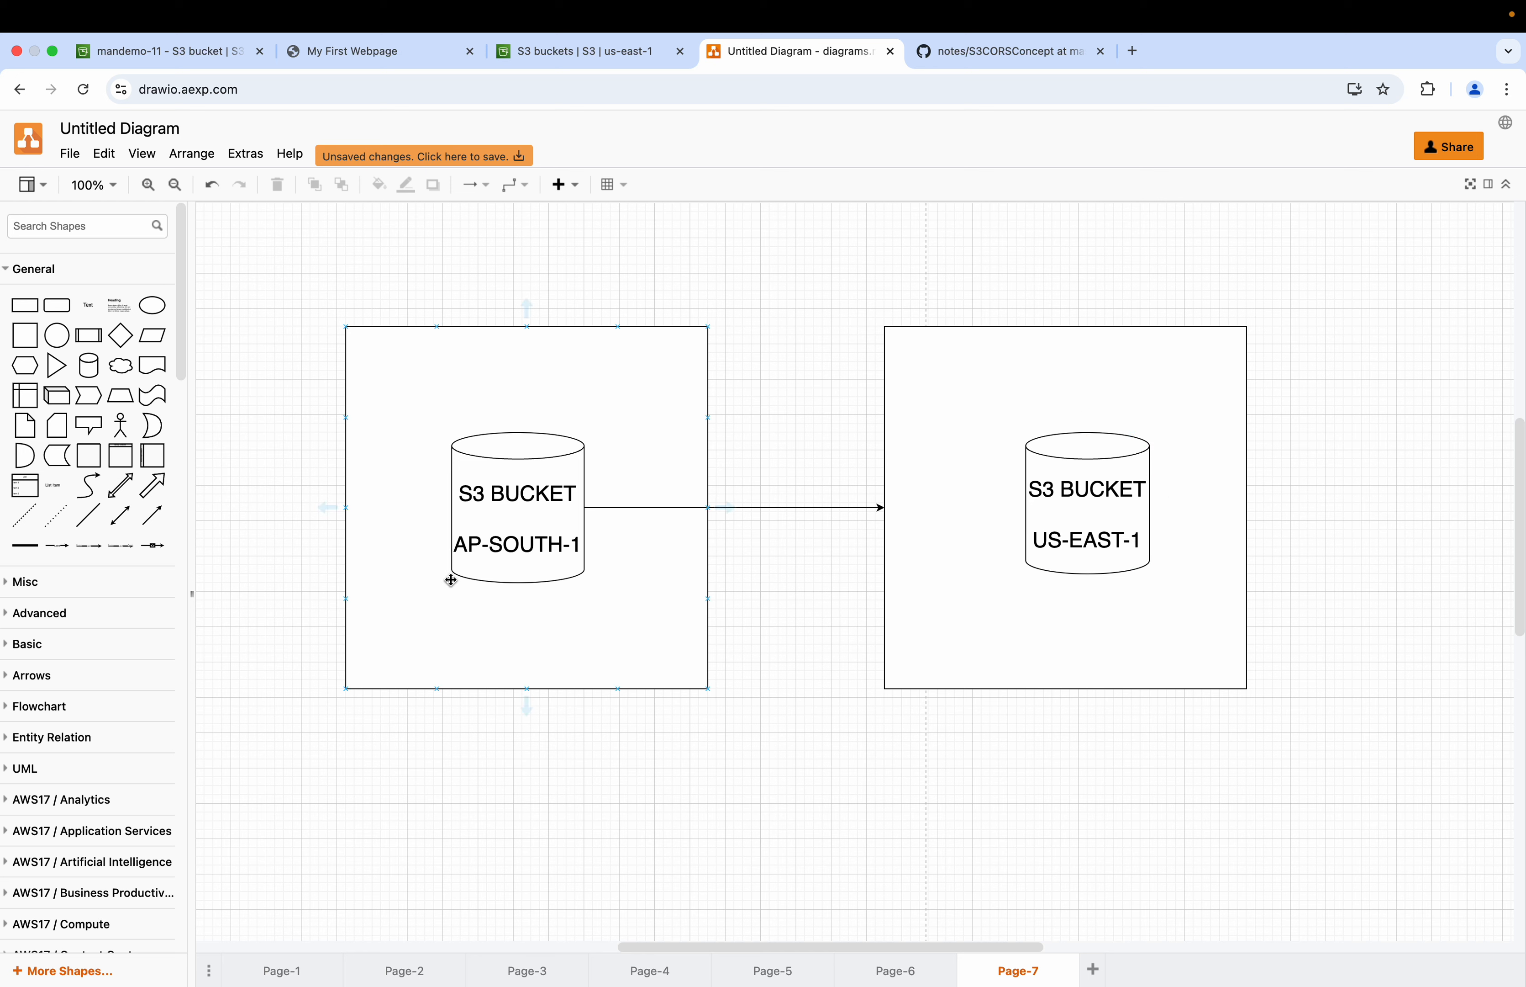
left_click(502, 379)
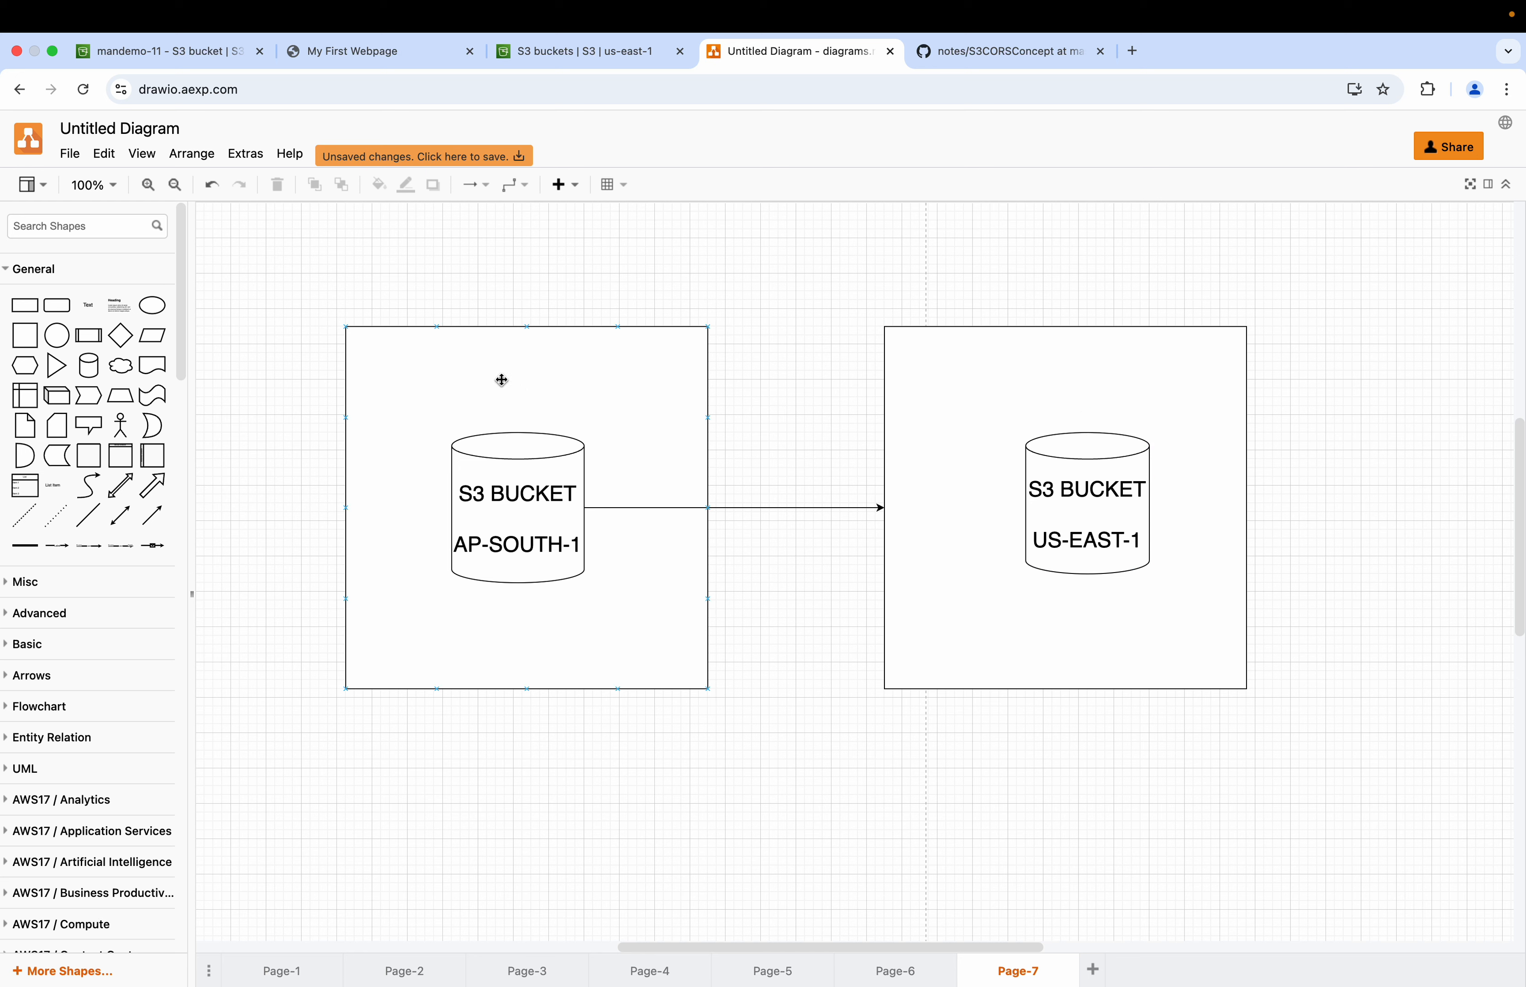
Step: Upload extra-page.html from the S3 Demo folder to the us-east-1 bucket mandemo-12
left_click(582, 53)
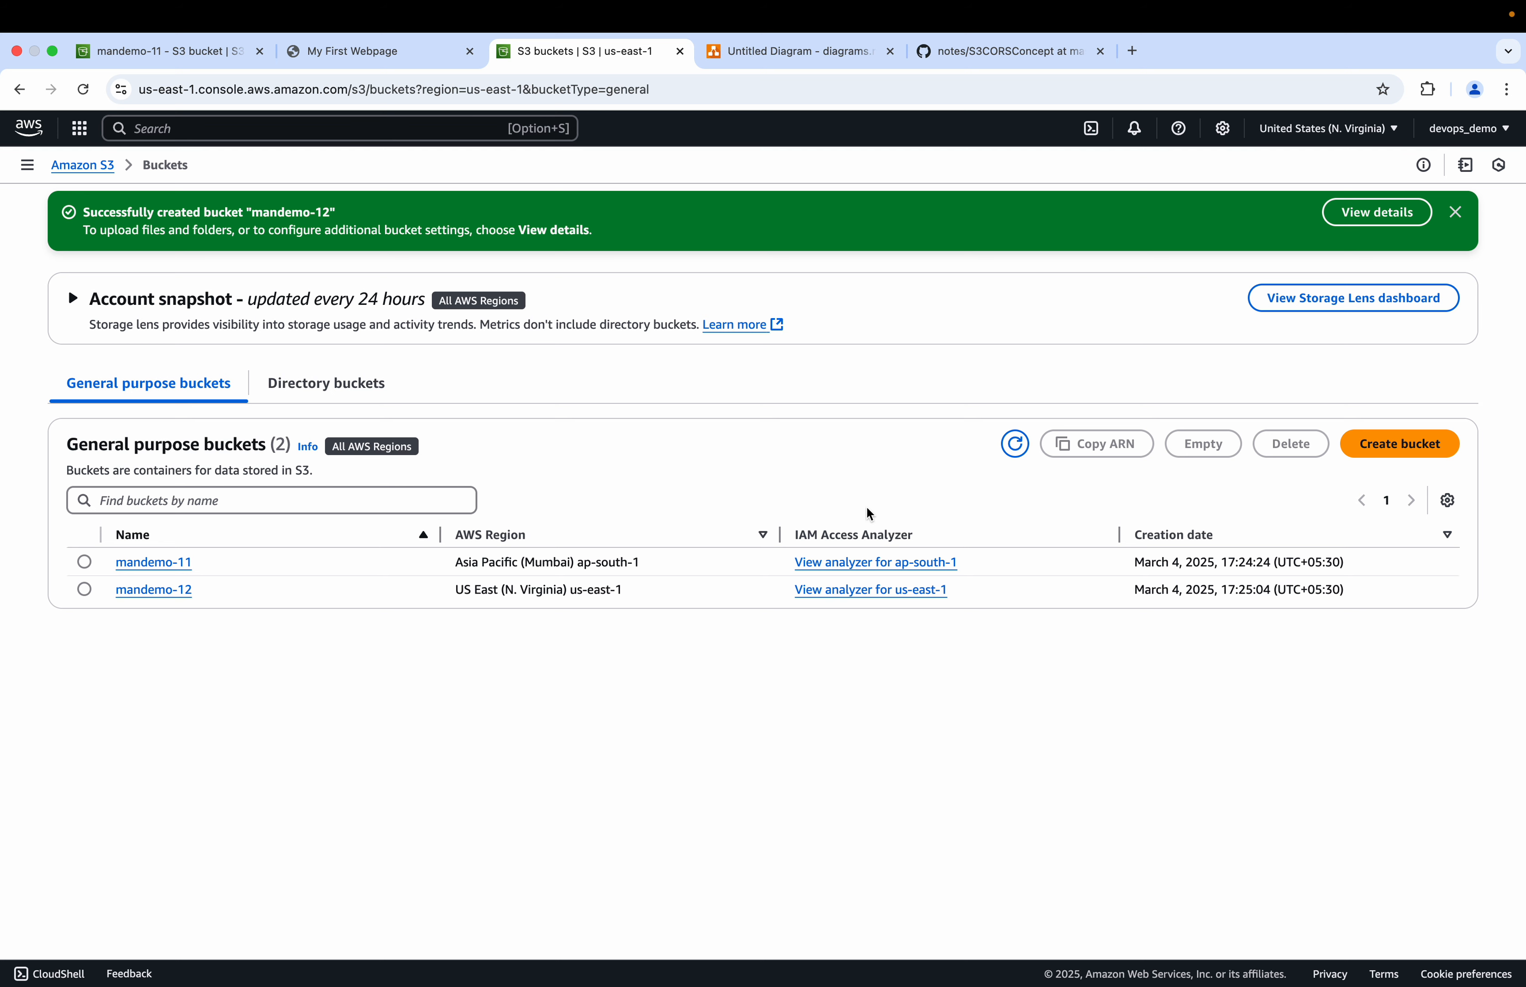
left_click(154, 590)
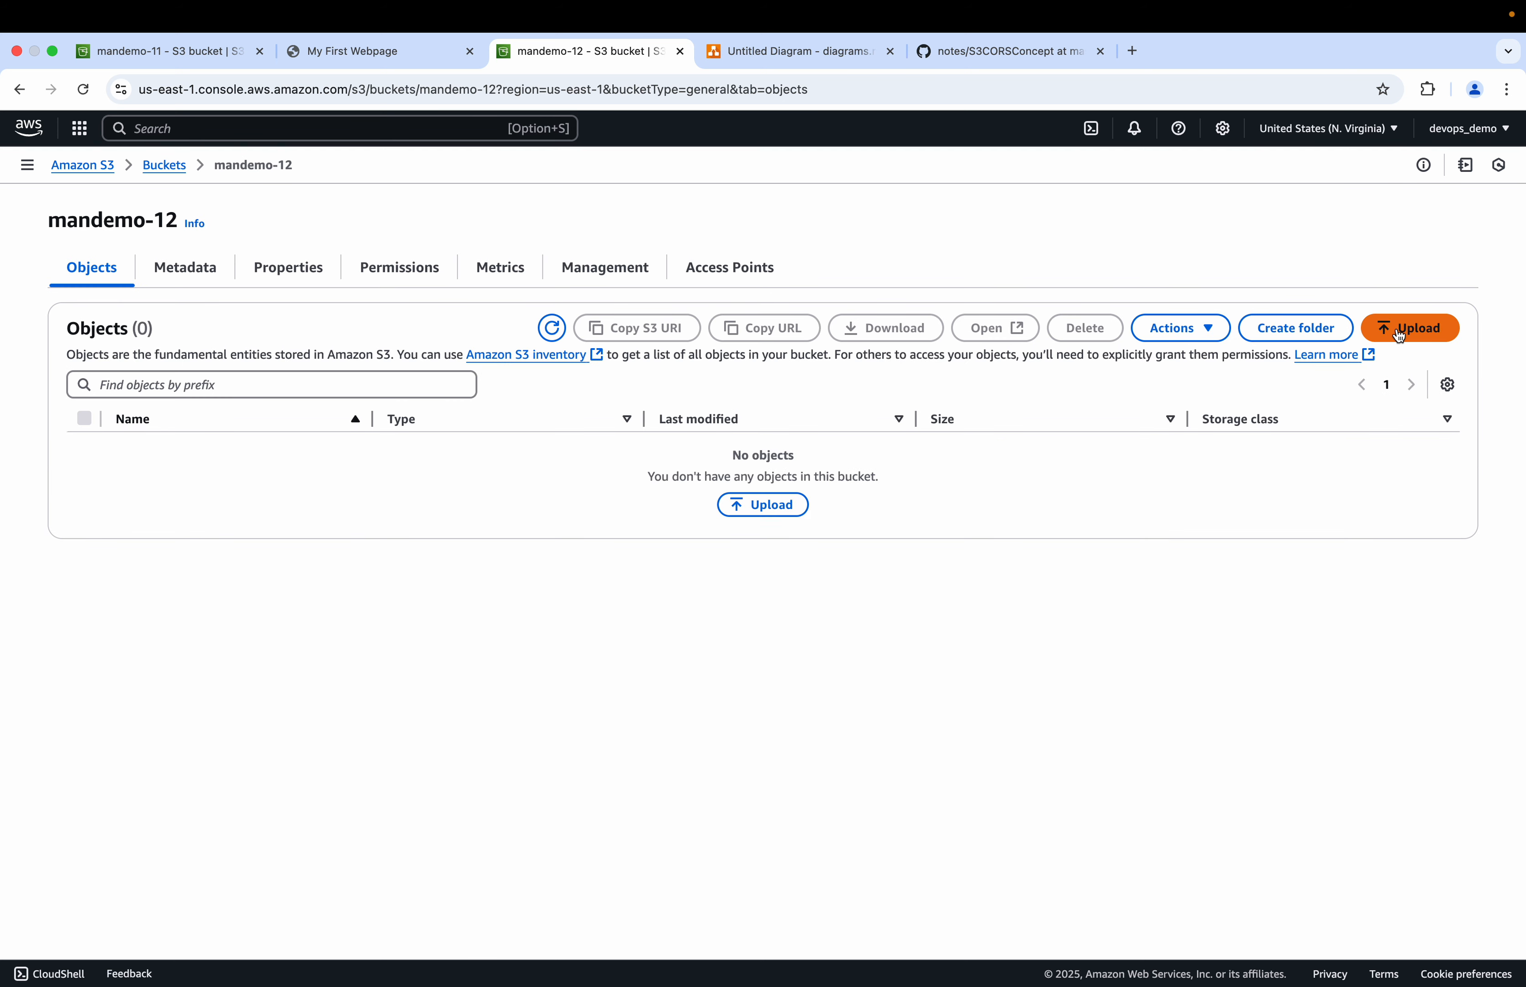
left_click(1396, 331)
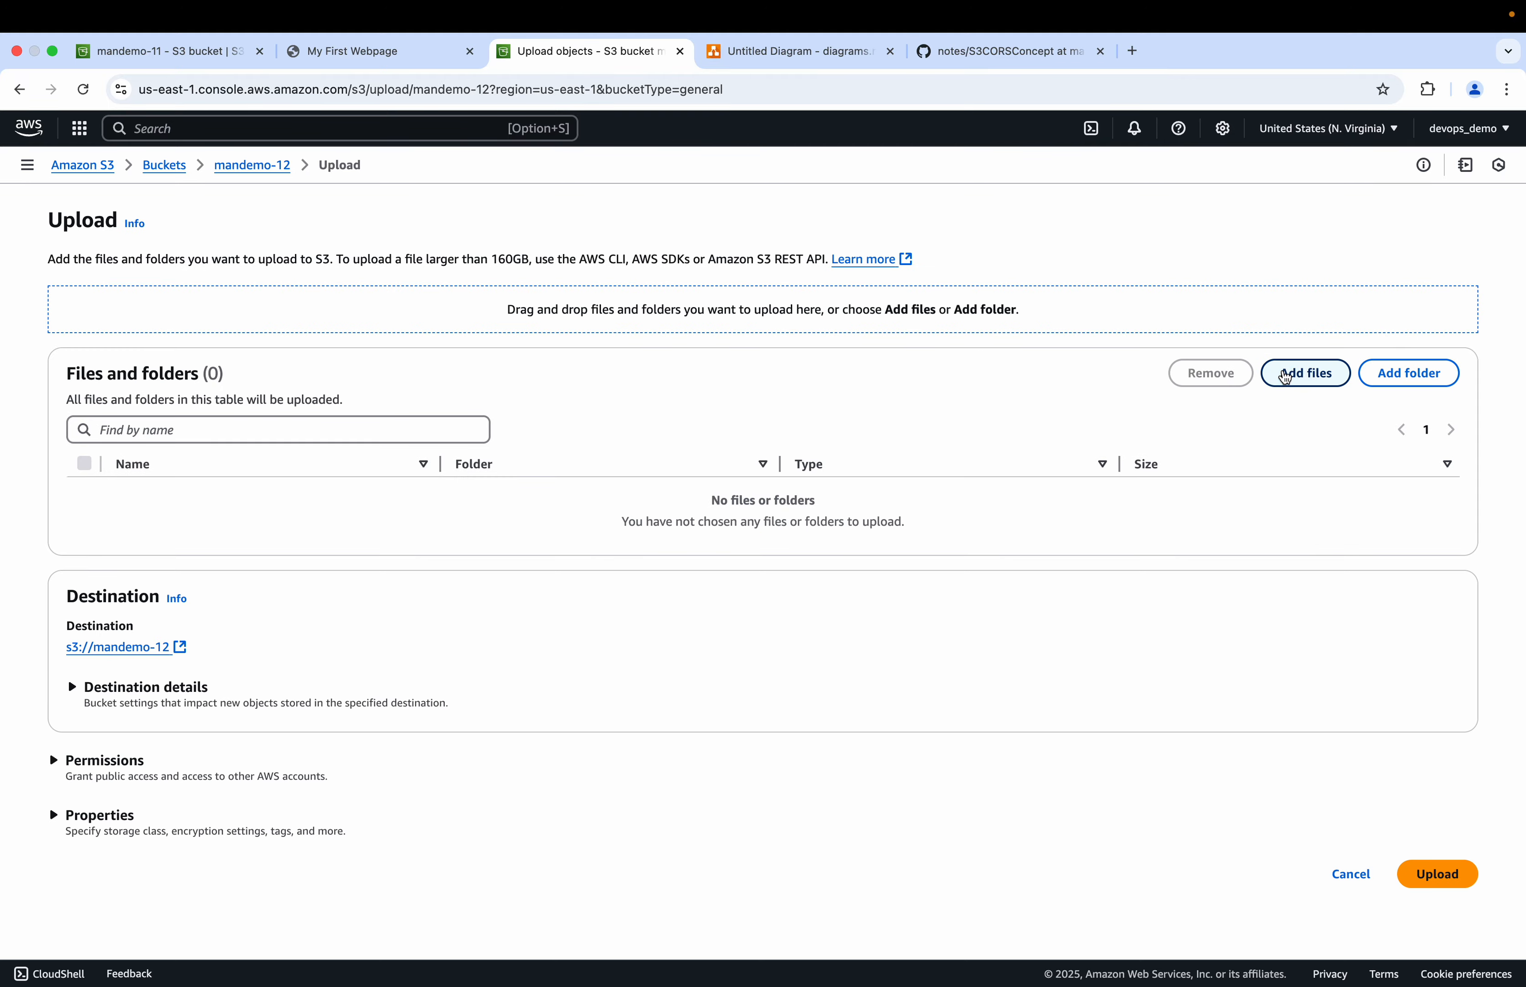
left_click(1279, 374)
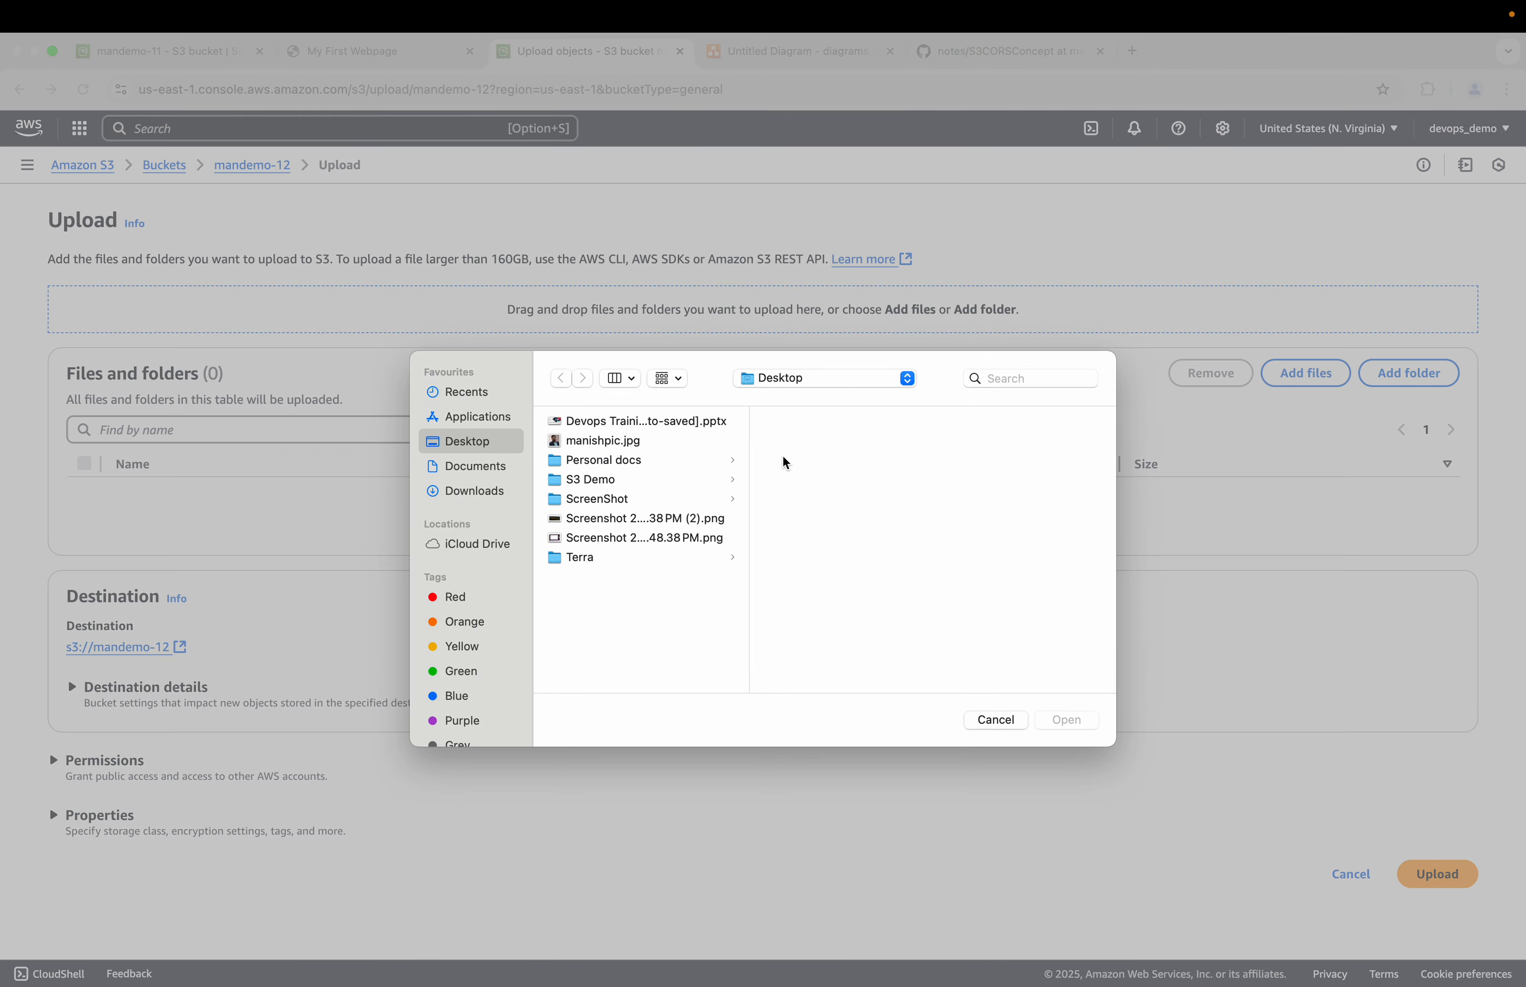
left_click(605, 485)
left_click(821, 422)
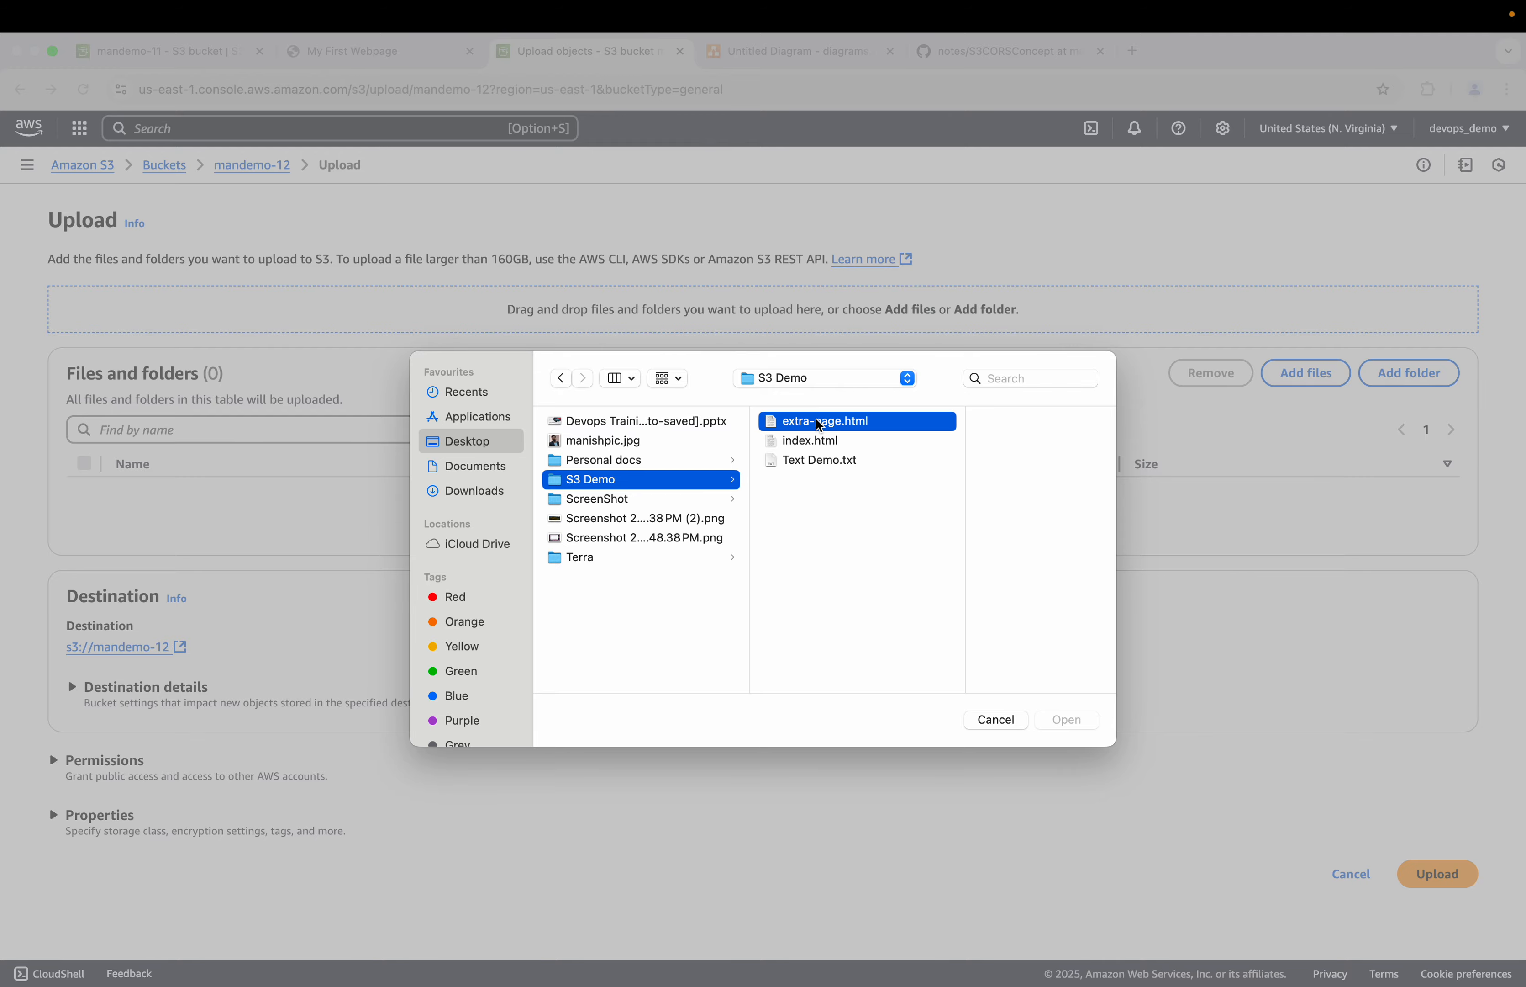
left_click(1074, 714)
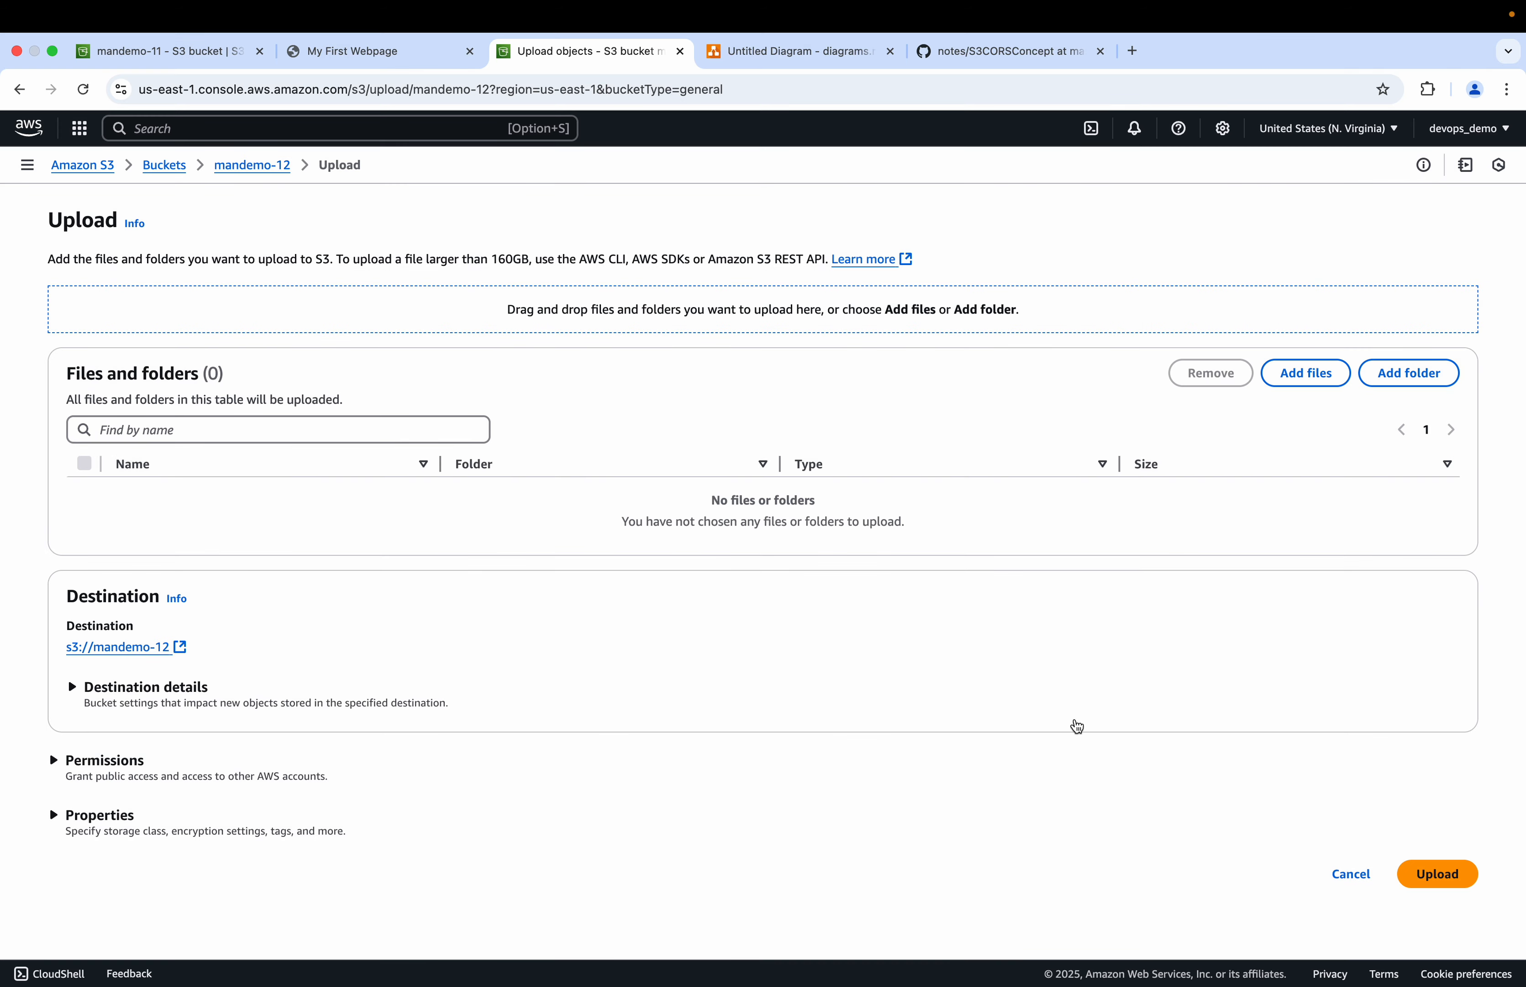
left_click(1433, 833)
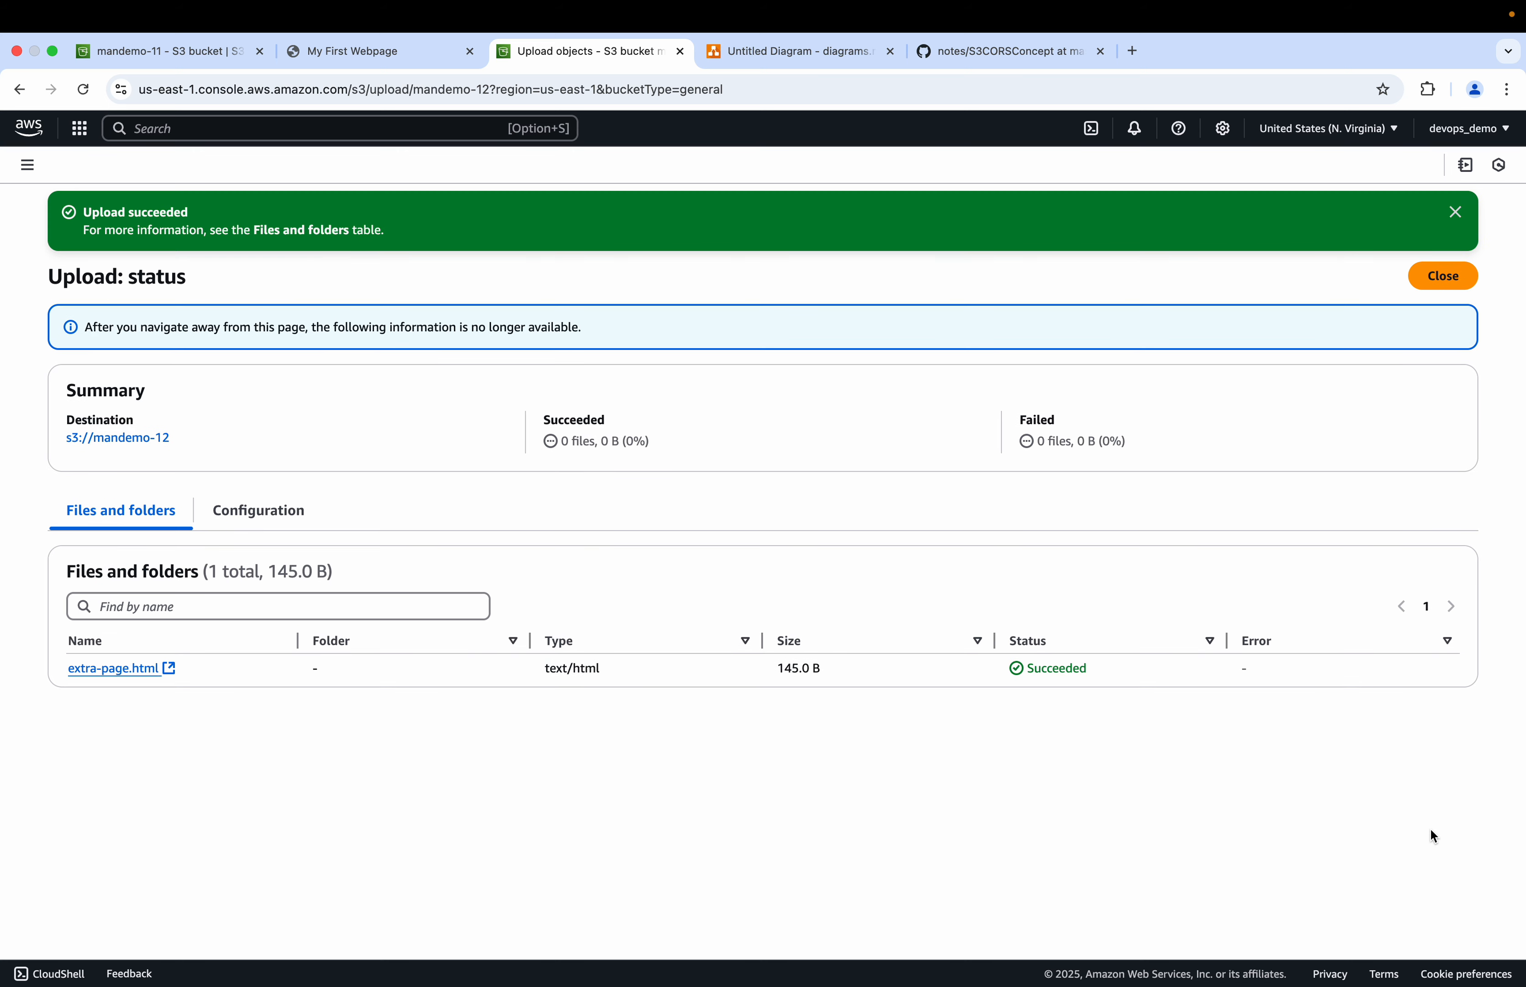
left_click(1459, 275)
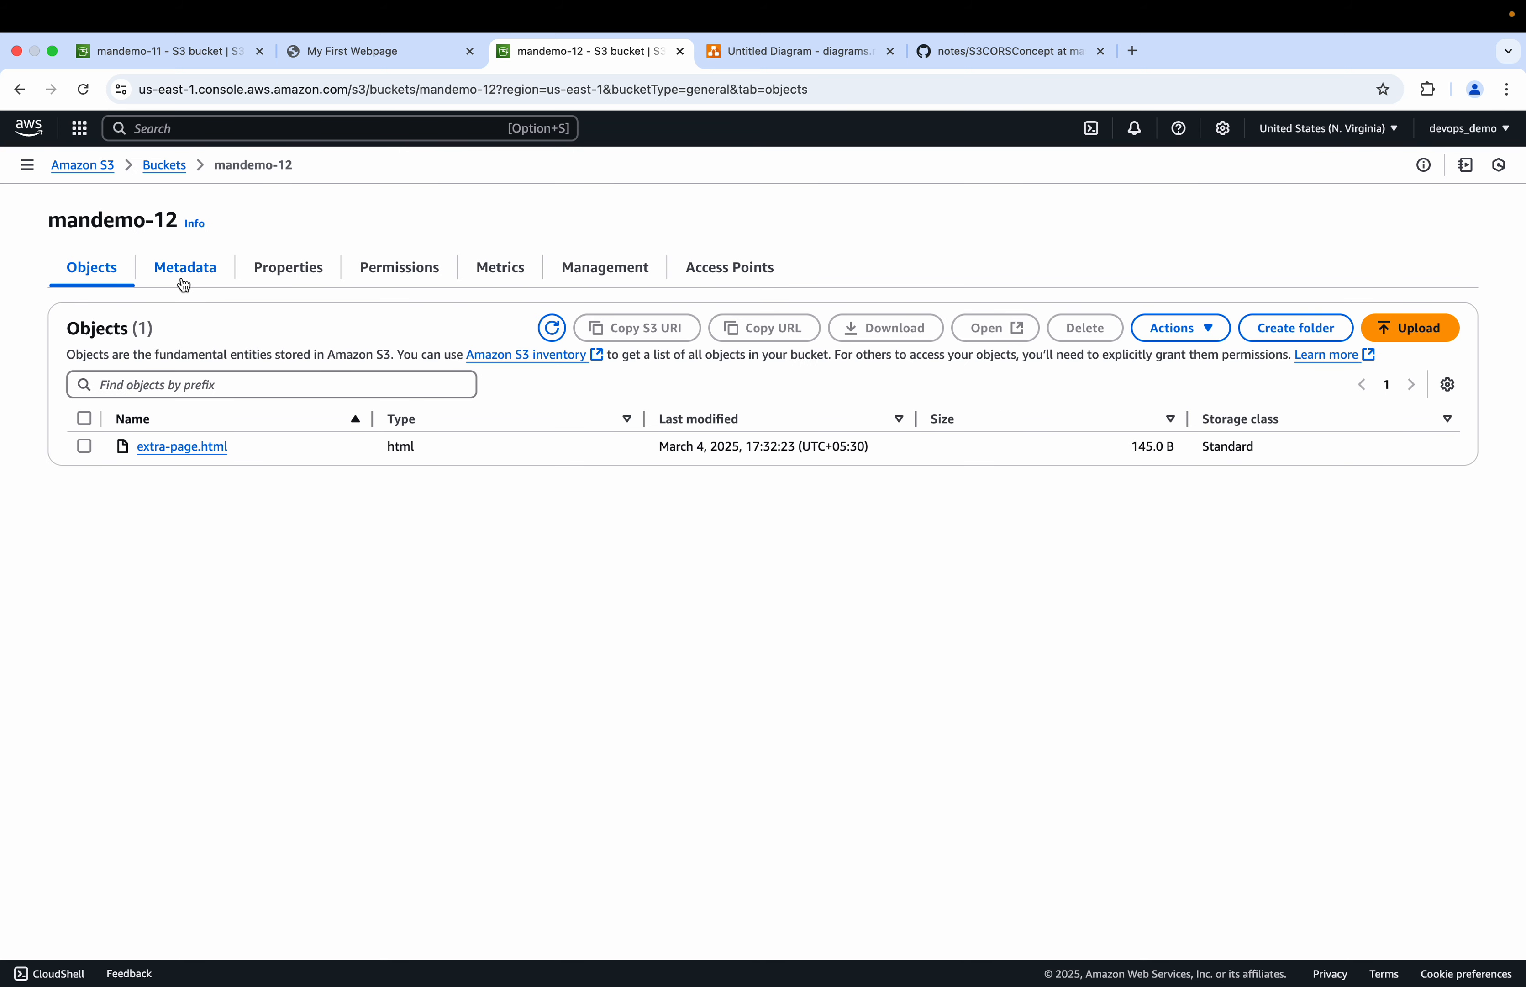
Step: Open mandemo-12's bucket policy editor and paste the public-read GetObject policy copied from the GitHub notes
left_click(817, 56)
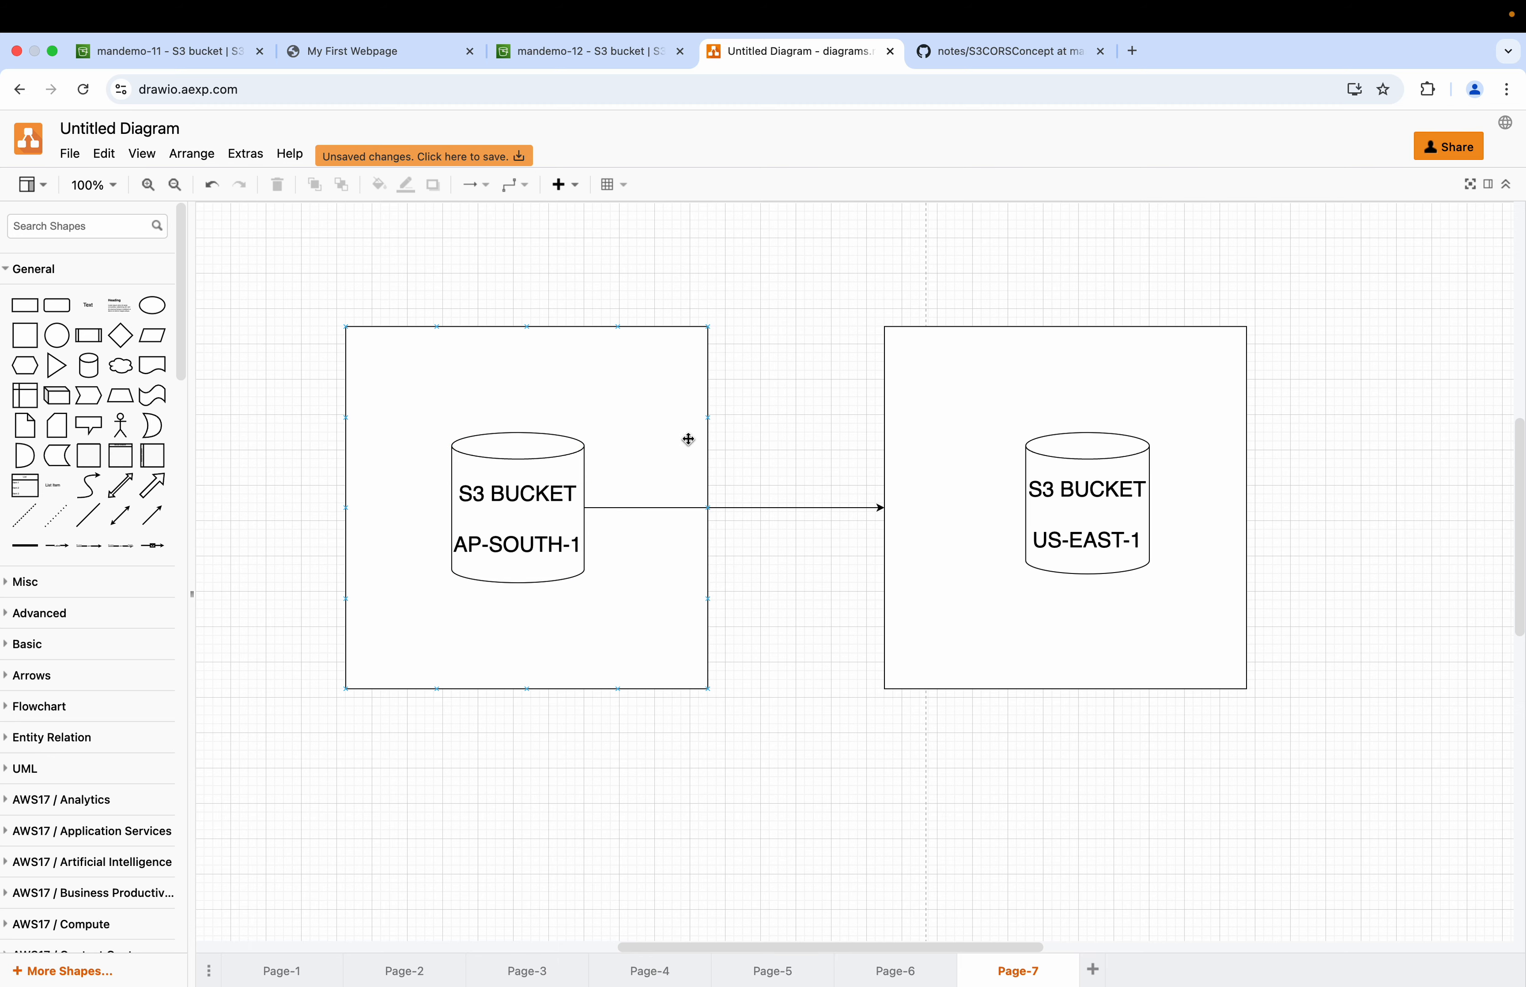
left_click(359, 51)
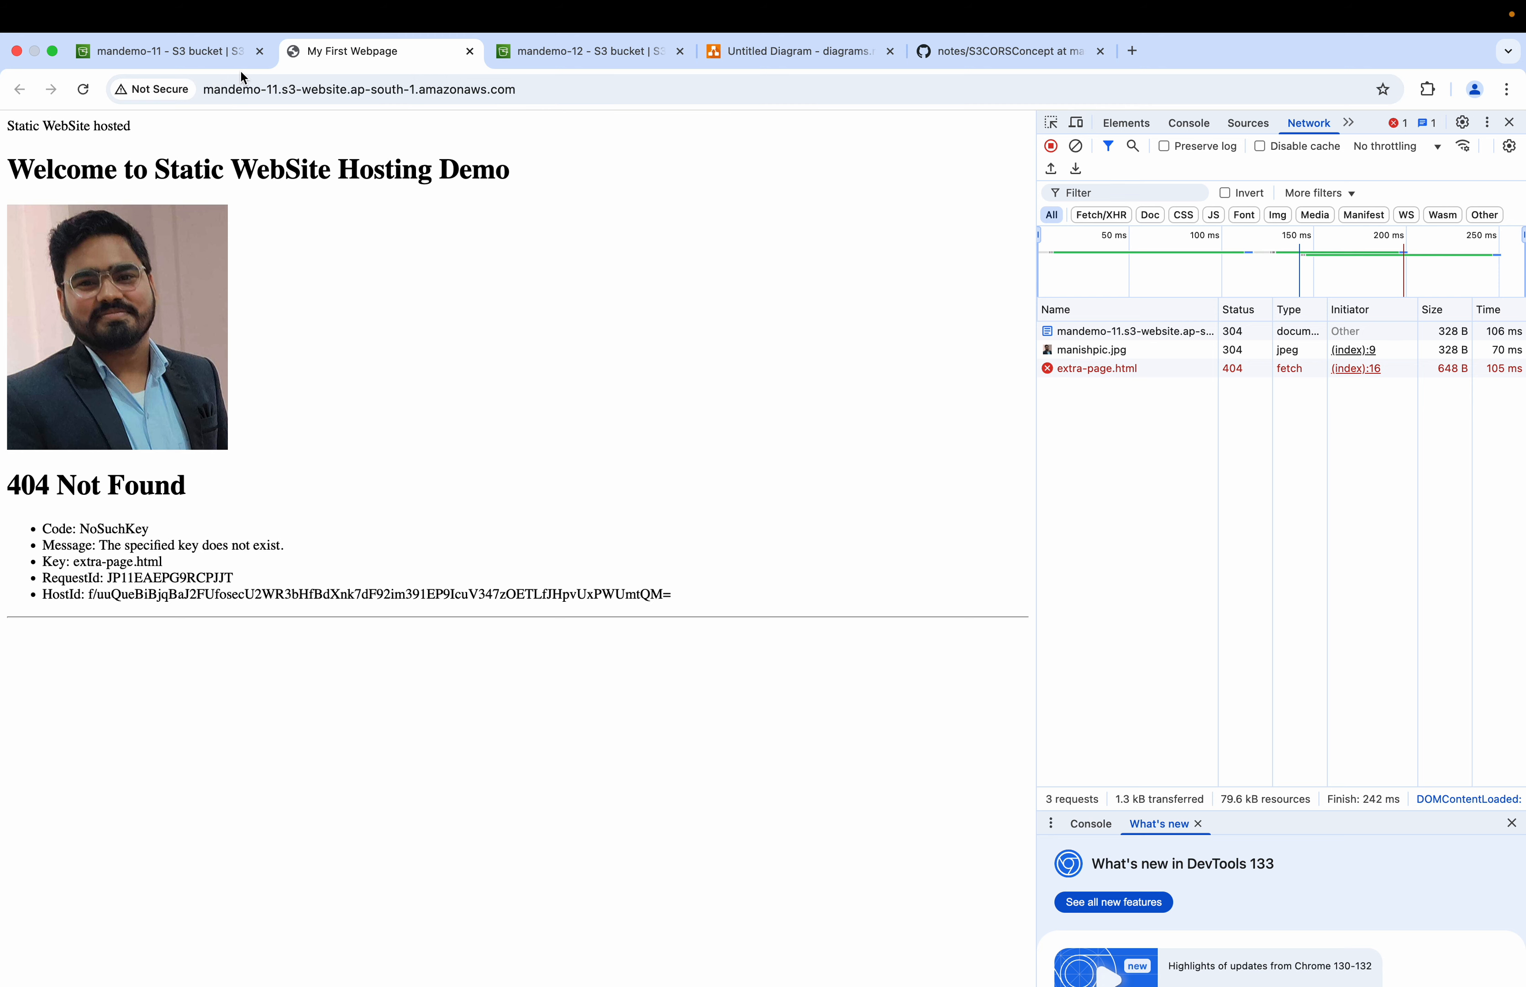
left_click(580, 58)
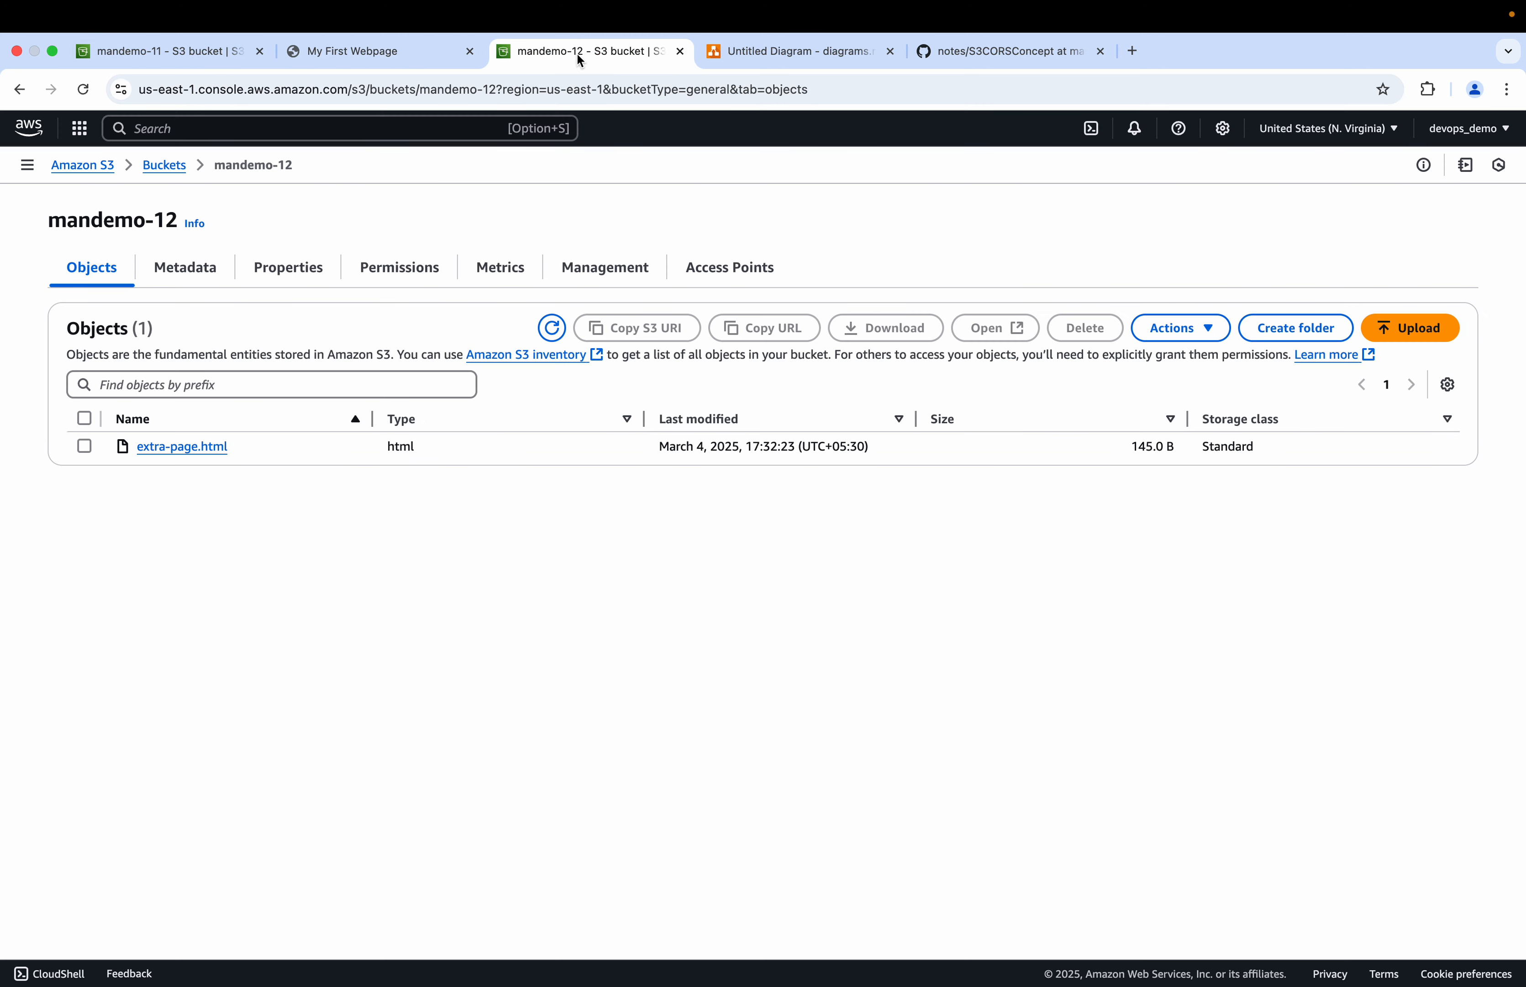
left_click(393, 268)
scroll(203, 614, "down", 2)
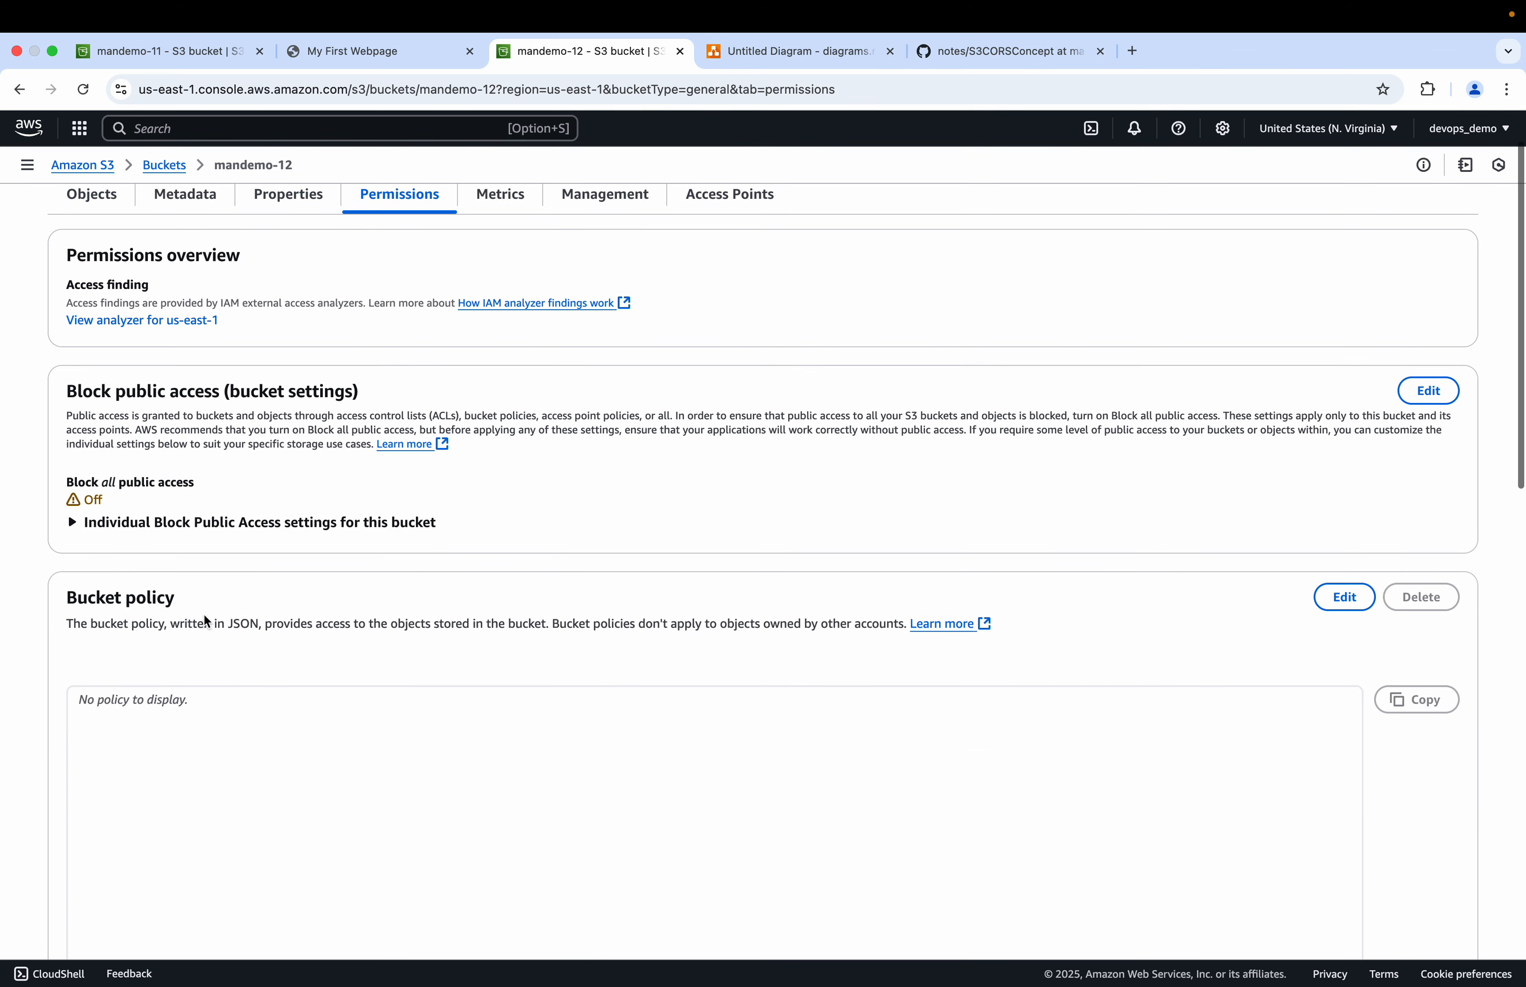
scroll(385, 741, "down", 2)
left_click(1346, 534)
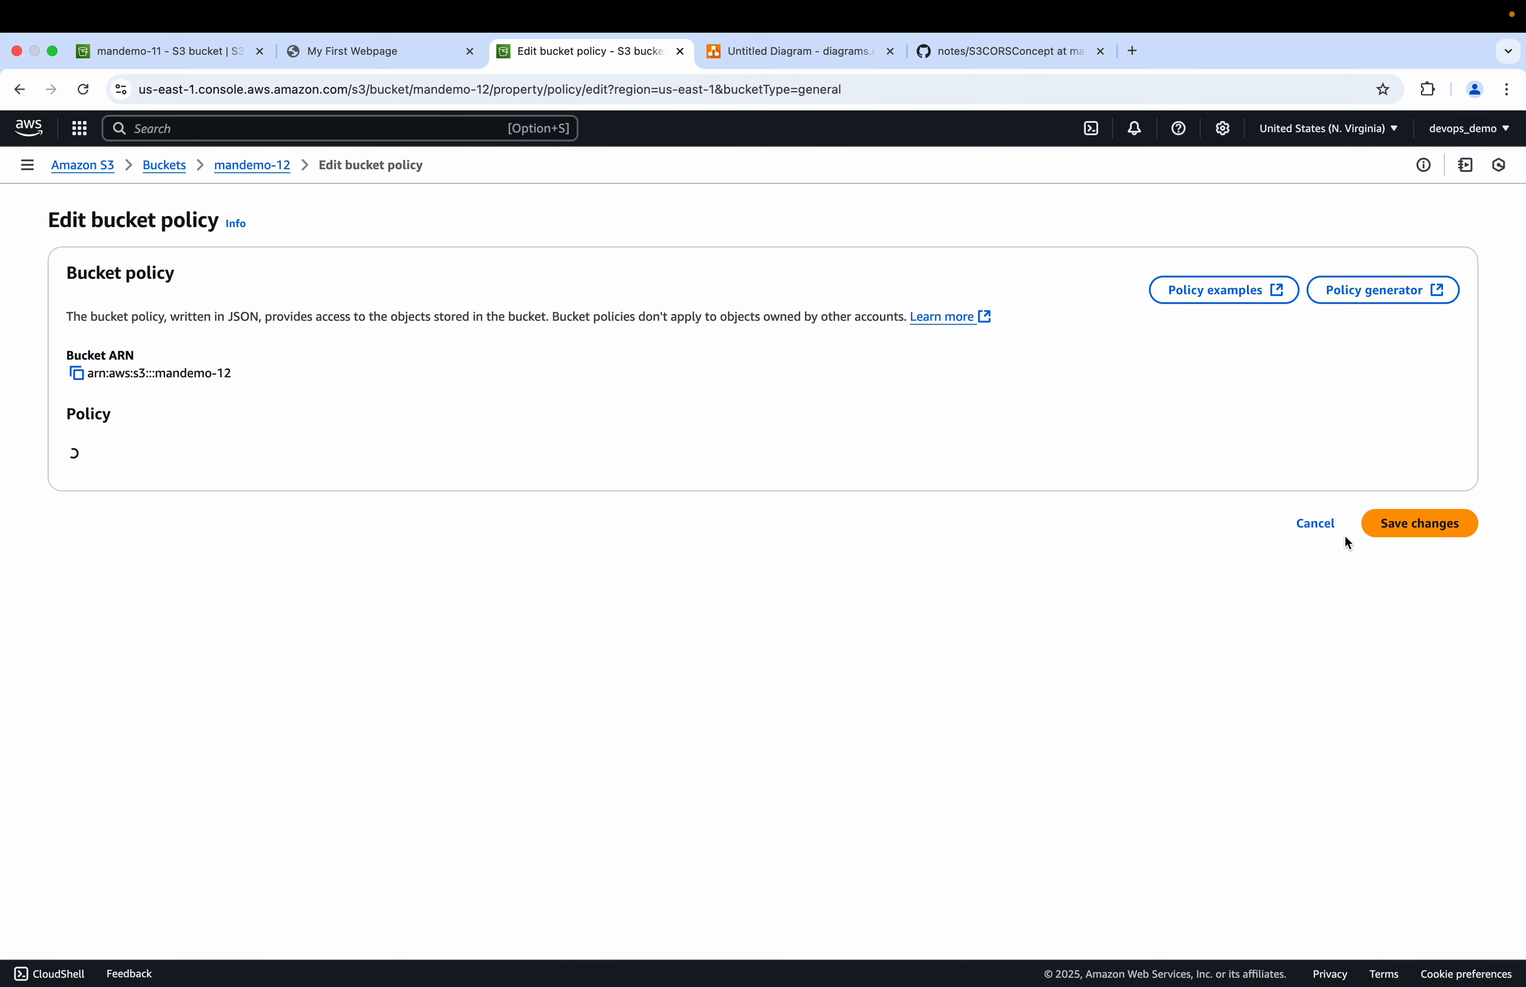
left_click(985, 49)
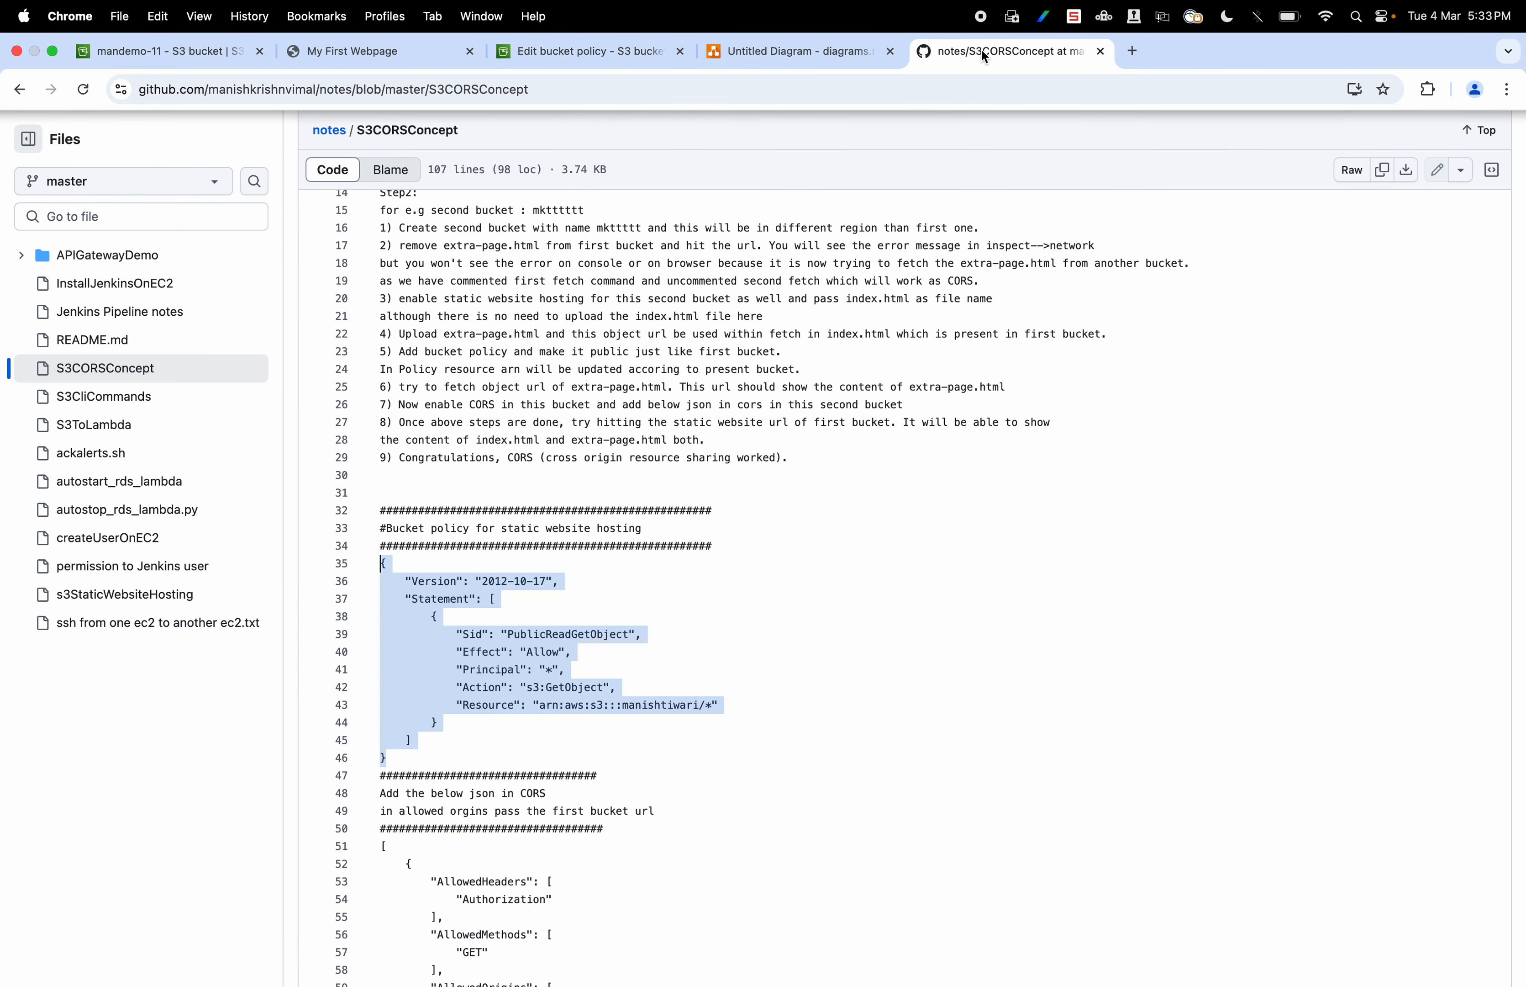
left_click(395, 765)
left_click_drag(389, 761, 379, 568)
key("super+c")
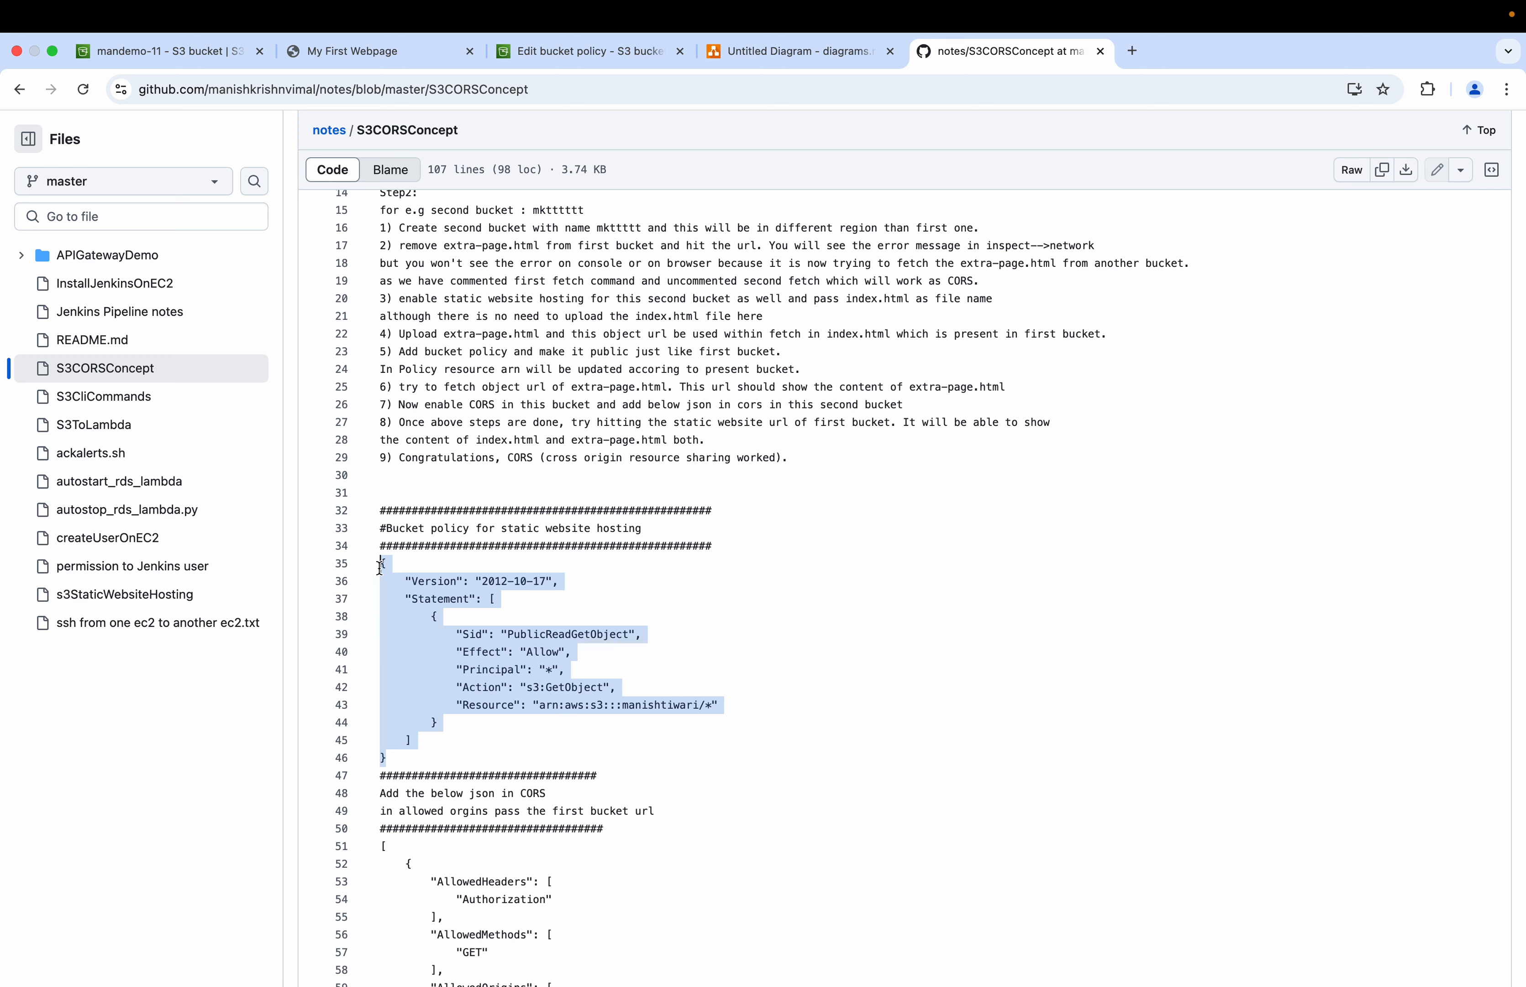
left_click(531, 54)
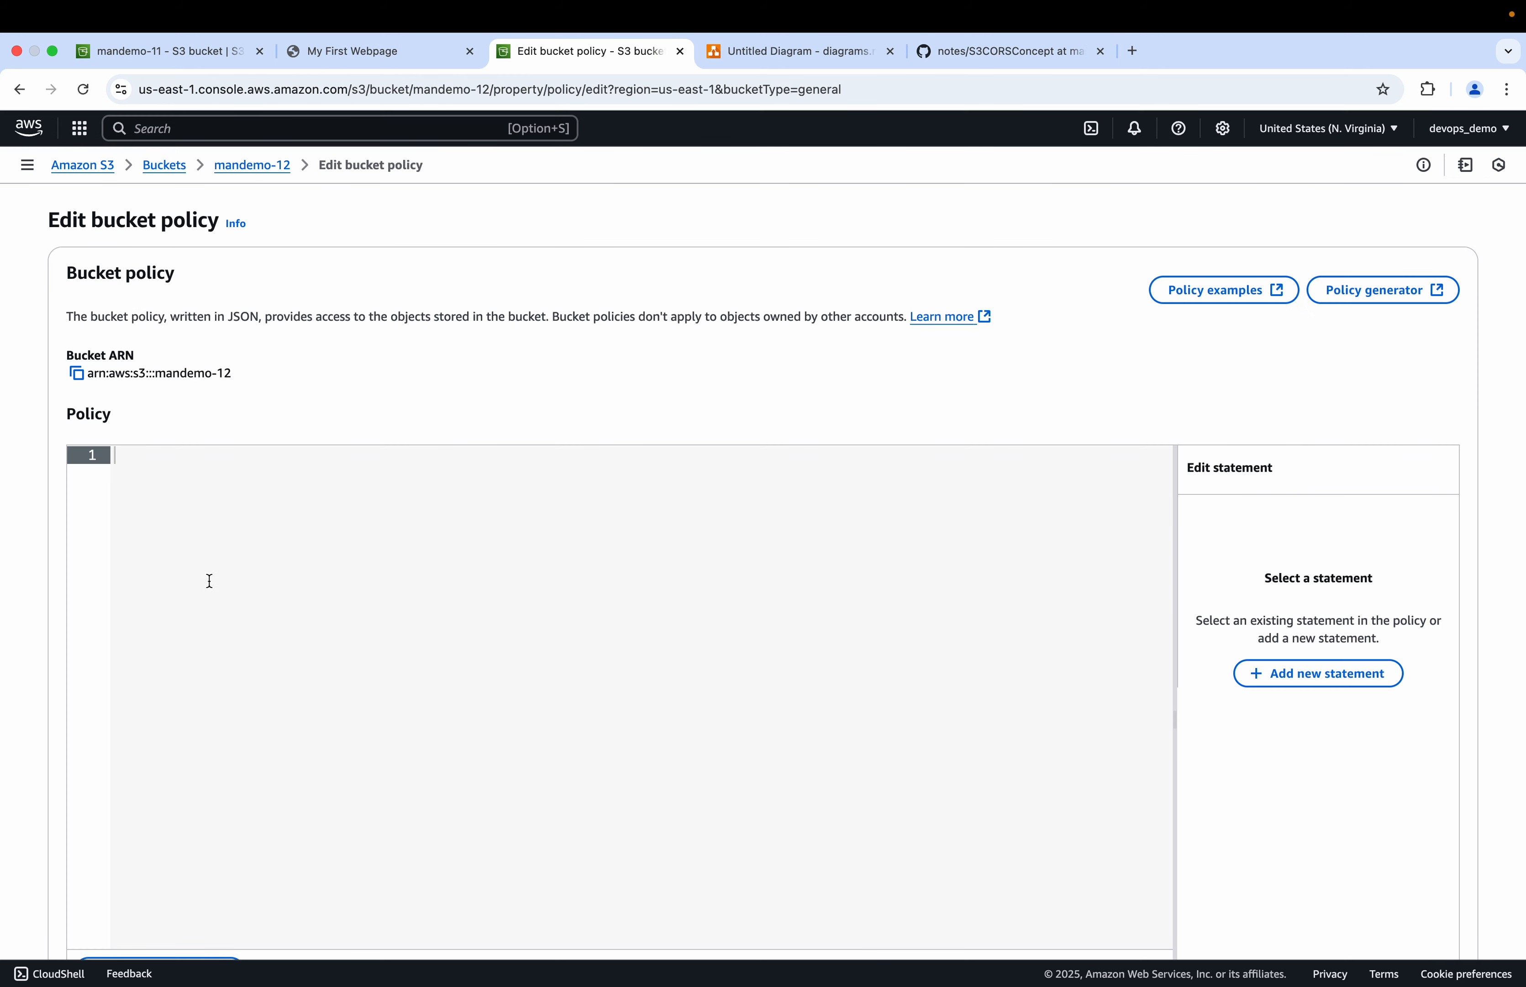
key("super+v")
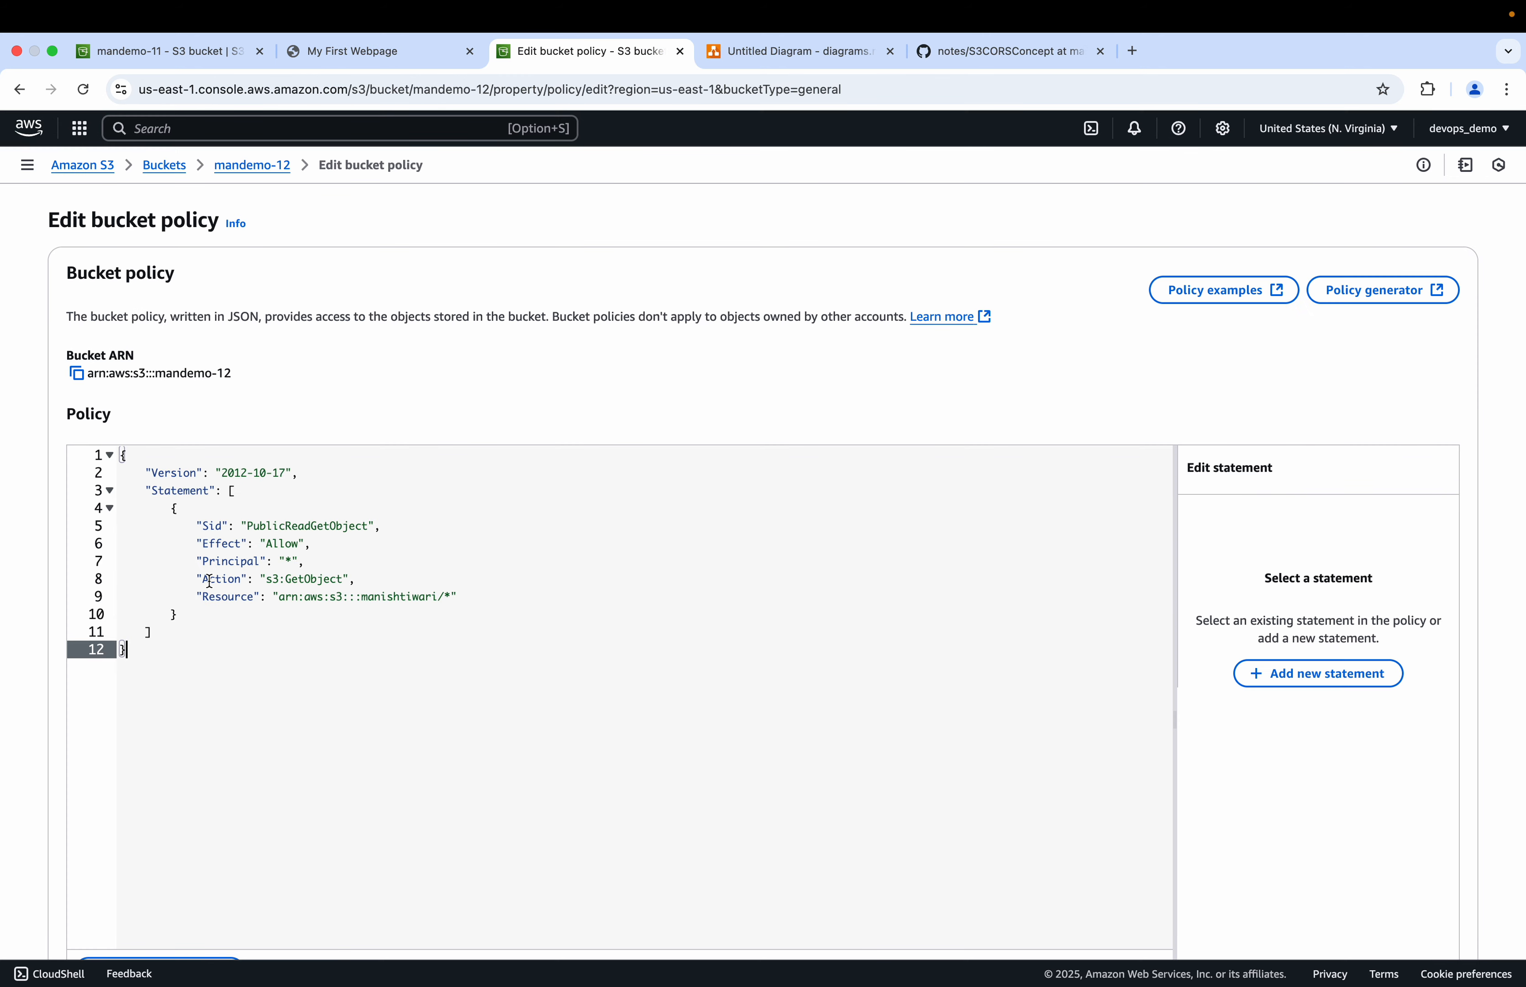
Step: Set the policy's Resource to arn:aws:s3:::mandemo-12/* using the bucket ARN, and save the bucket policy
left_click(76, 373)
left_click_drag(280, 596, 433, 593)
key("BackSpace")
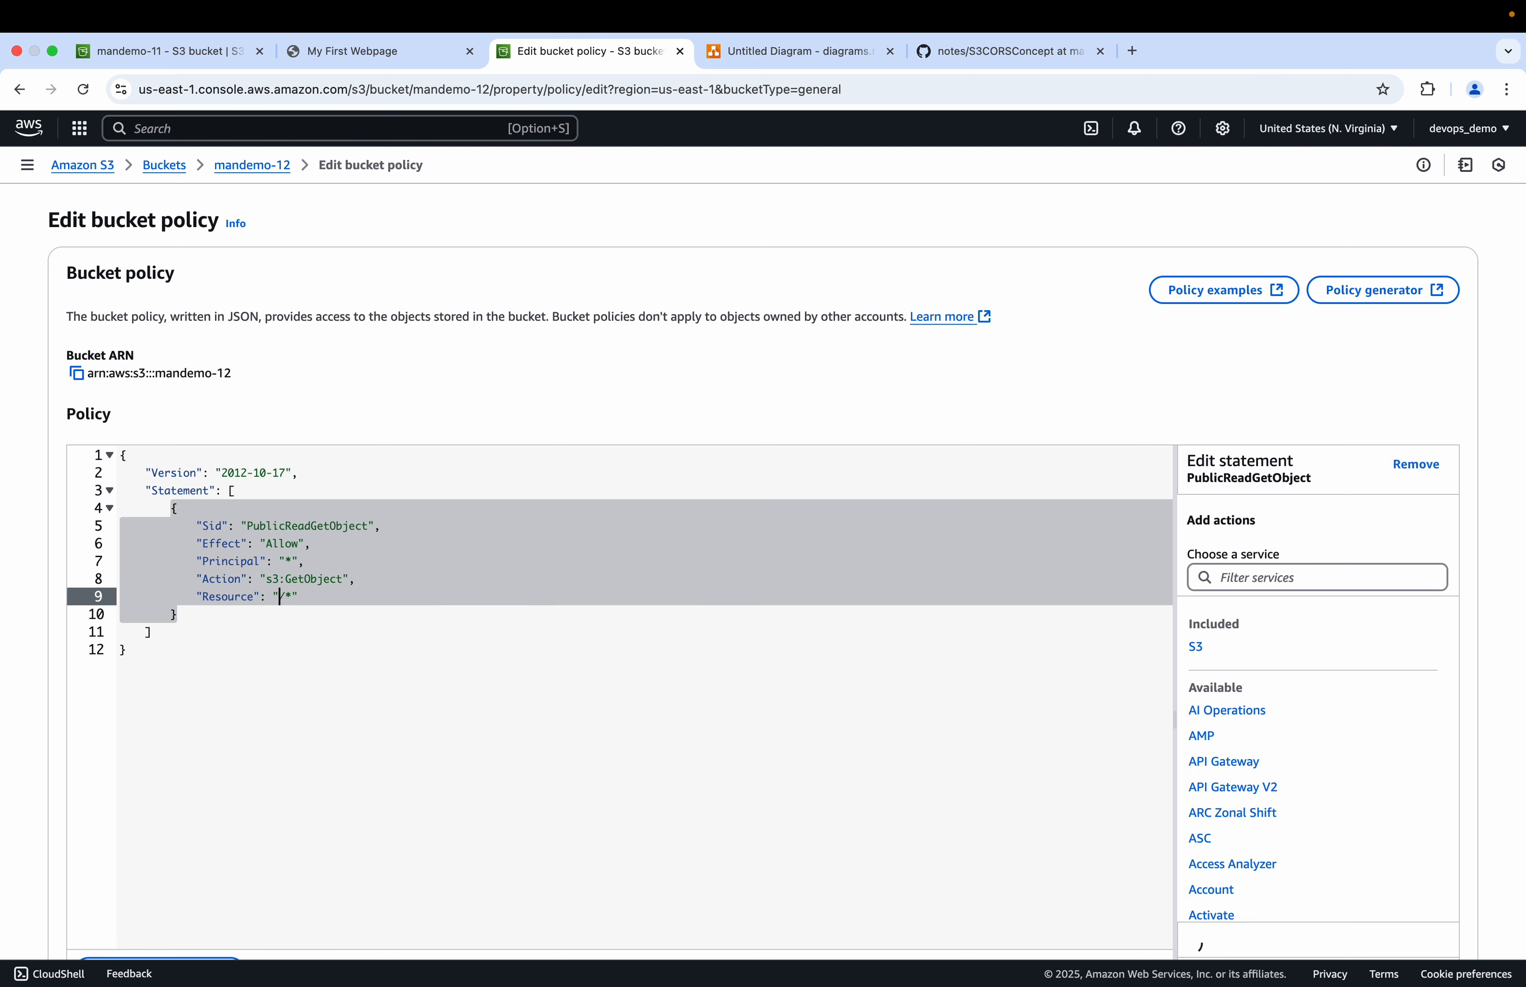
key("super+v")
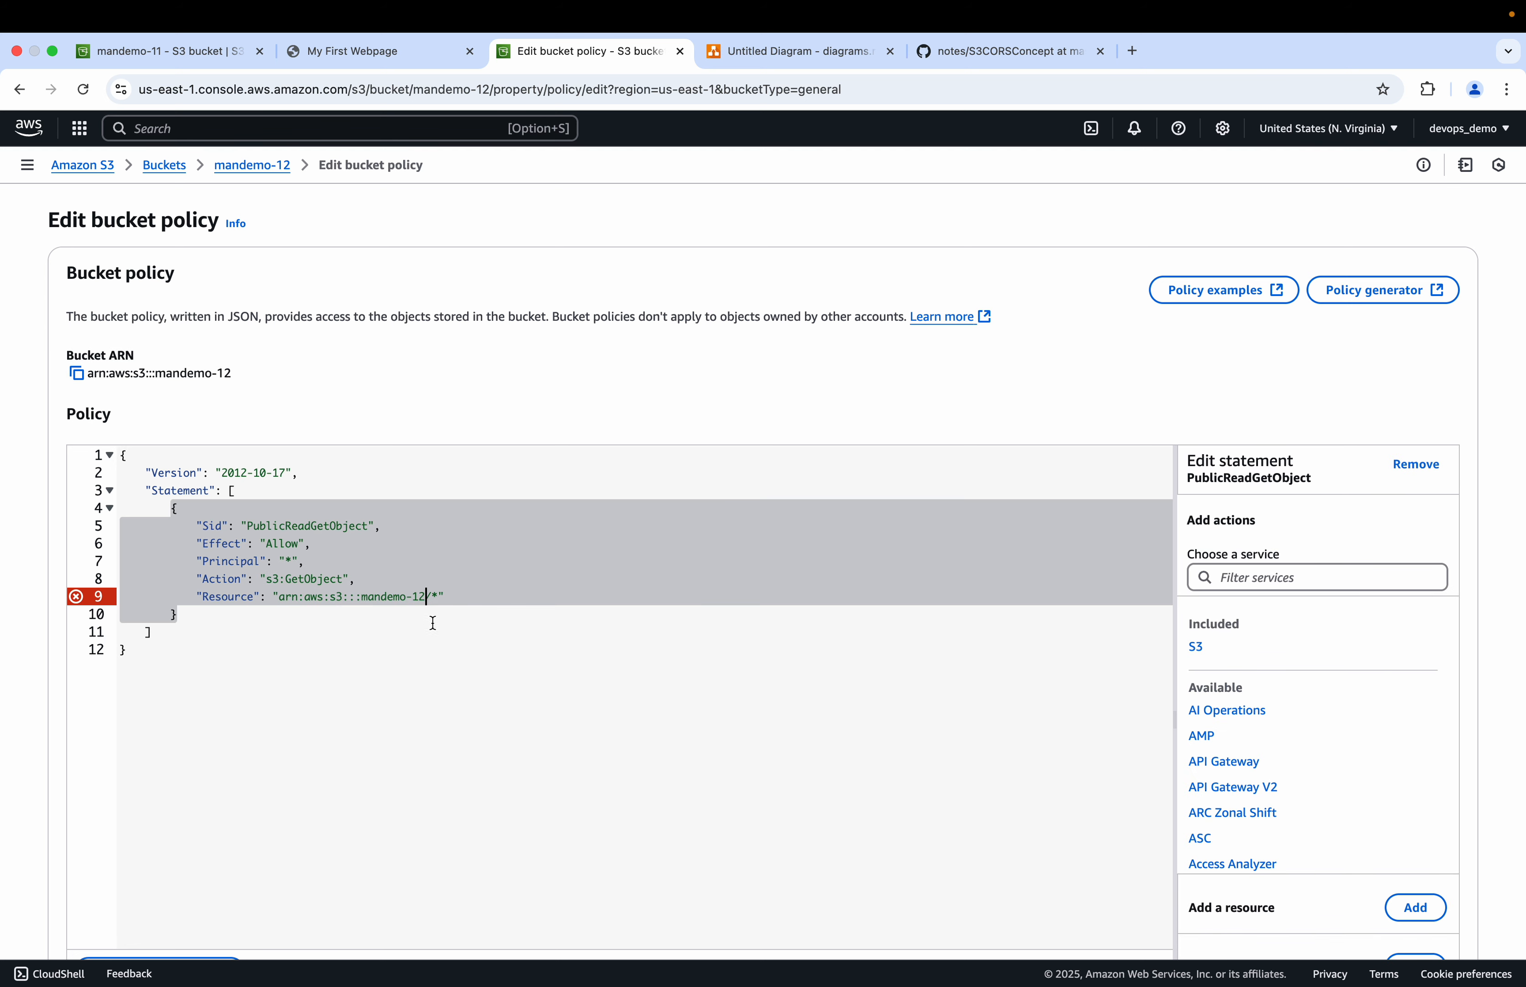
left_click(444, 630)
scroll(469, 687, "down", 4)
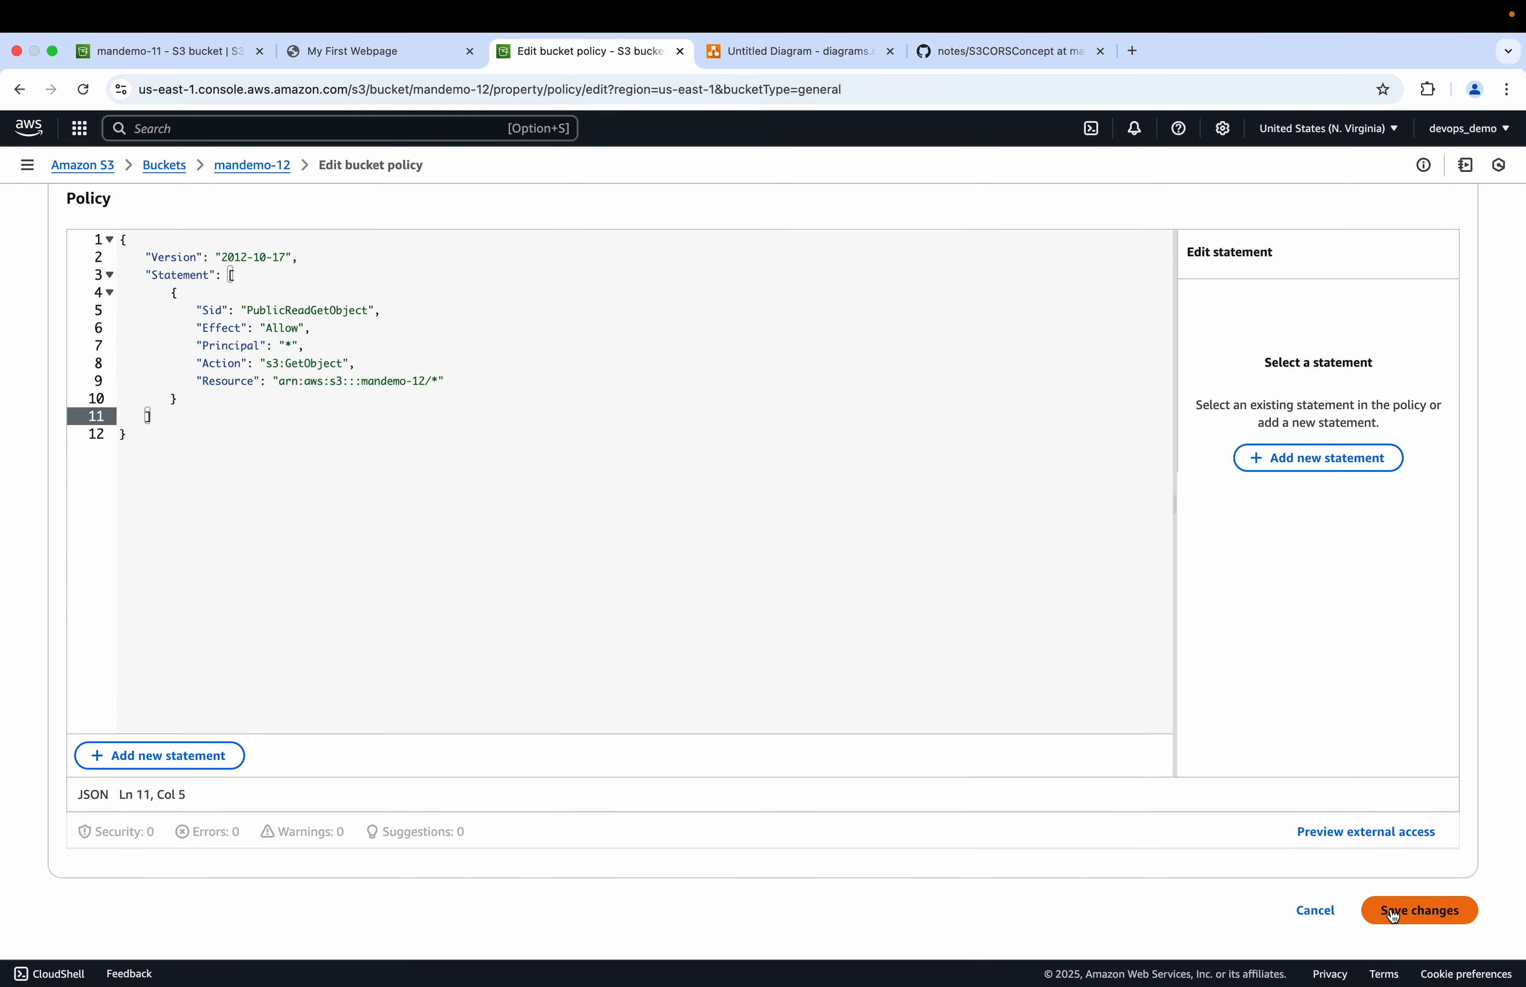
left_click(1409, 914)
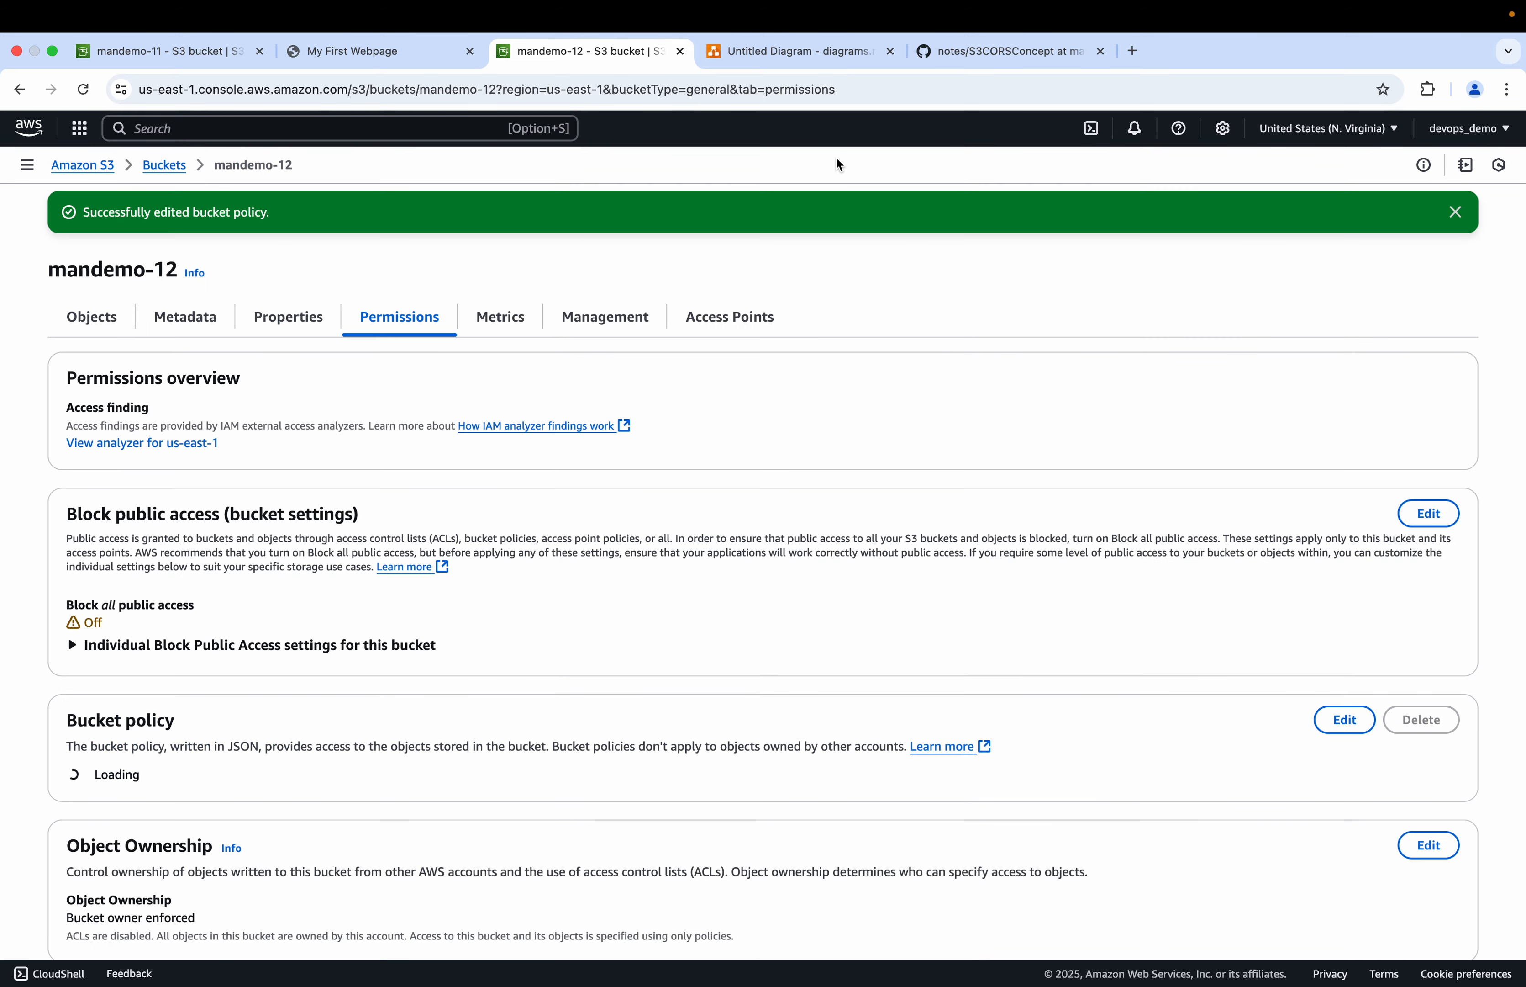
Step: Select the mandemo-11 website endpoint address in the browser's address bar
left_click(845, 53)
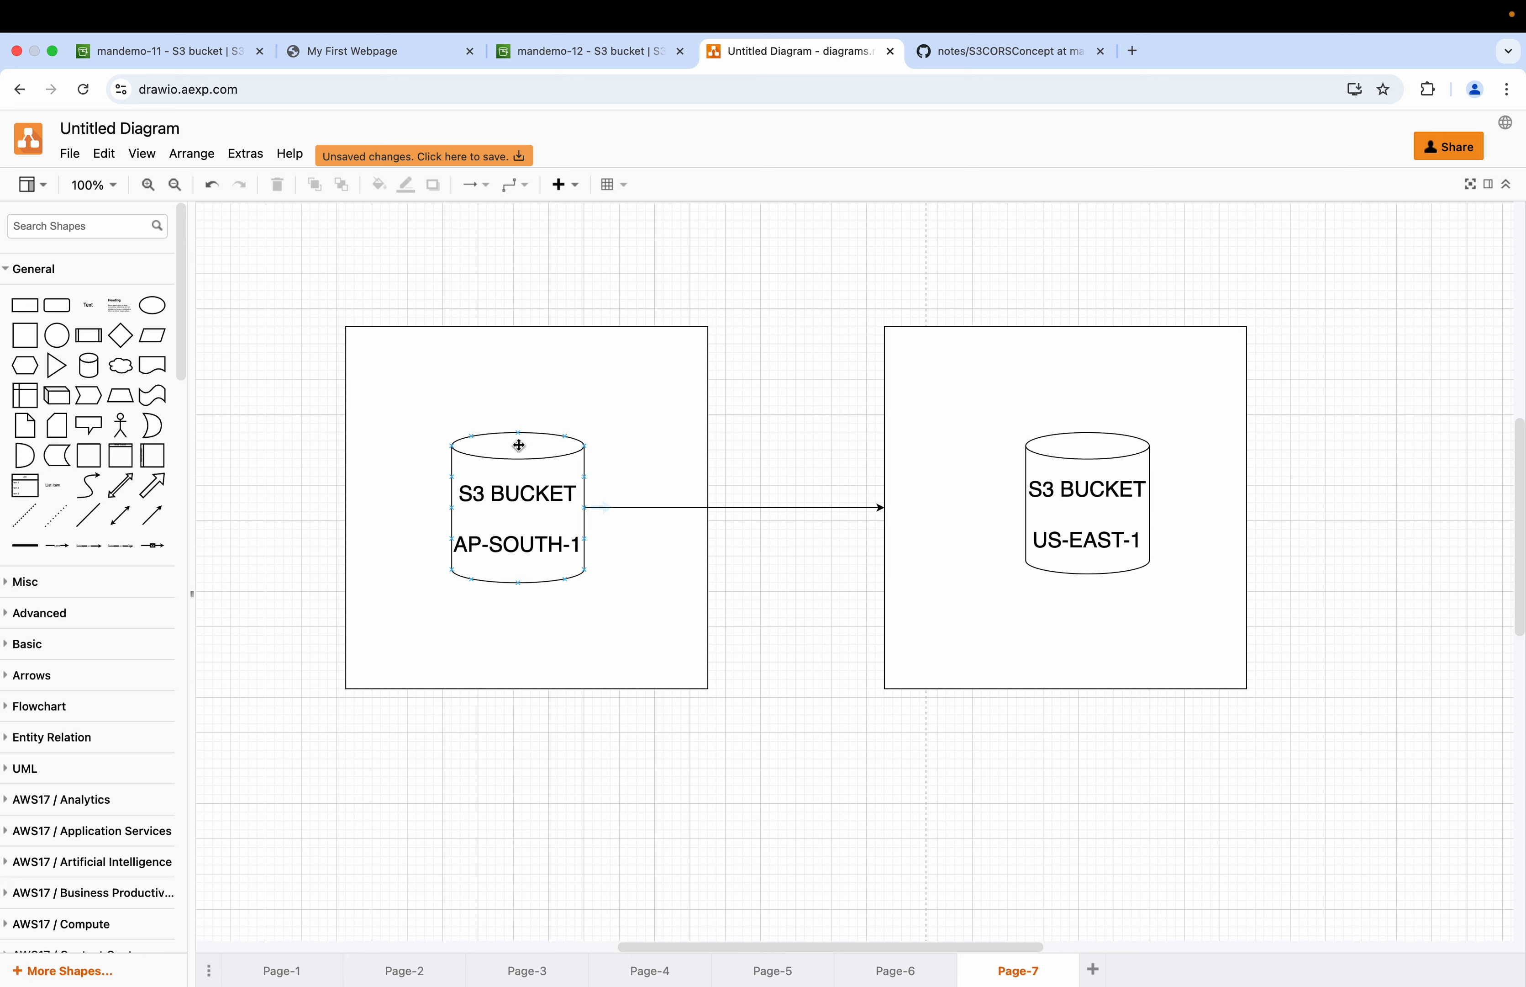
left_click(362, 51)
left_click_drag(538, 97, 238, 90)
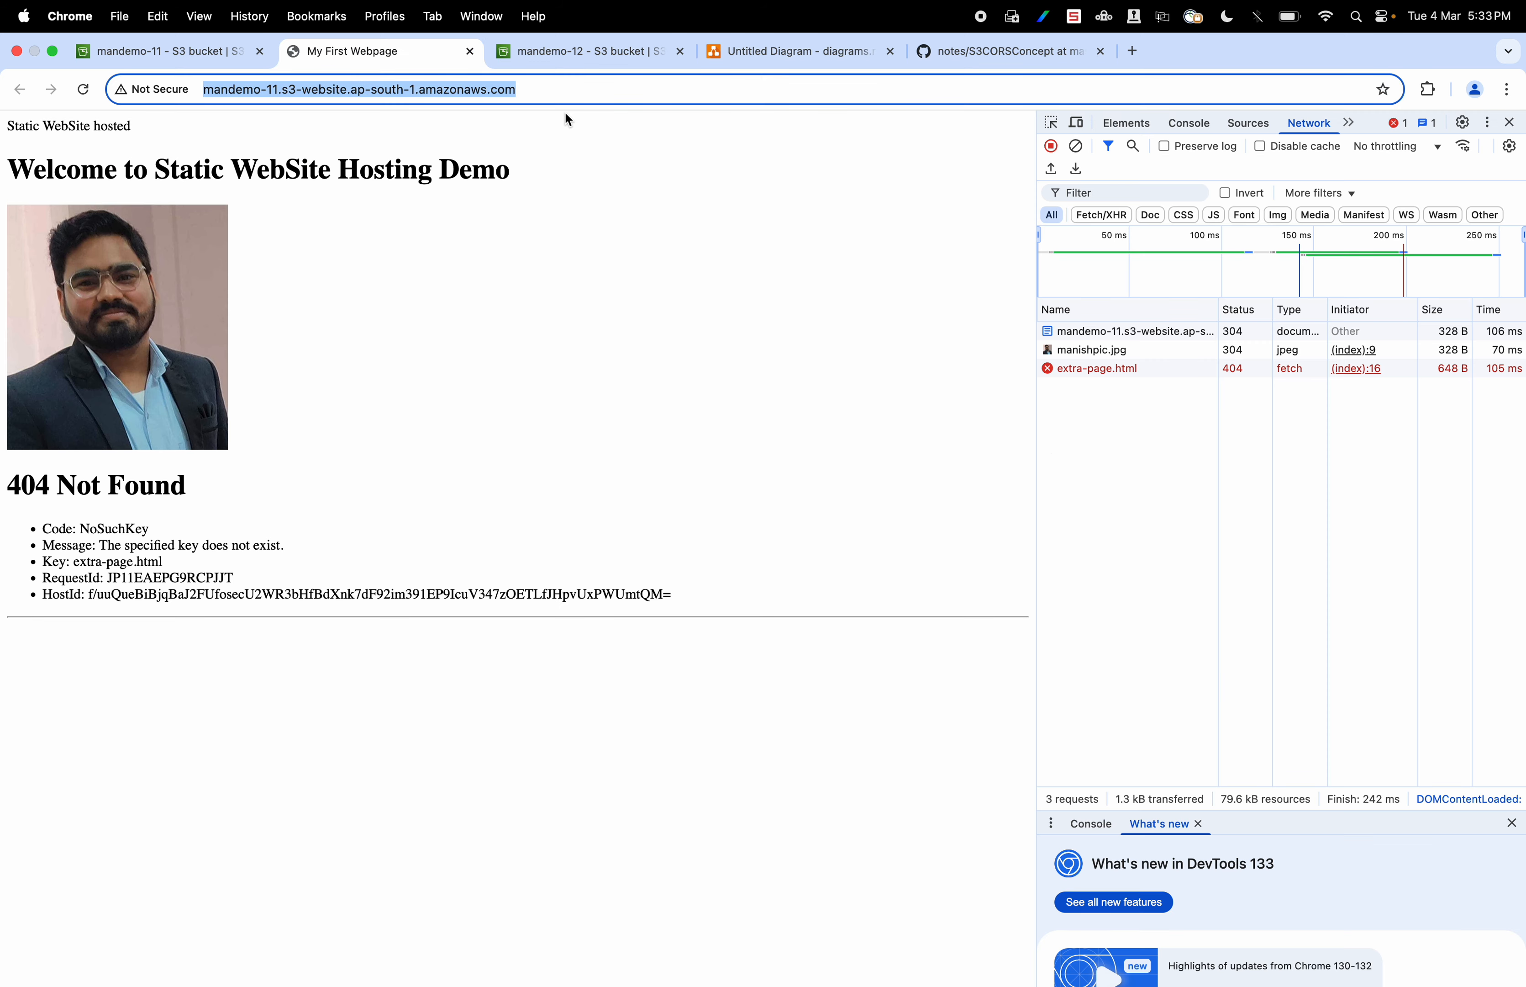
Step: Point out the ap-south-1 and us-east-1 bucket boxes in the diagram
left_click(802, 52)
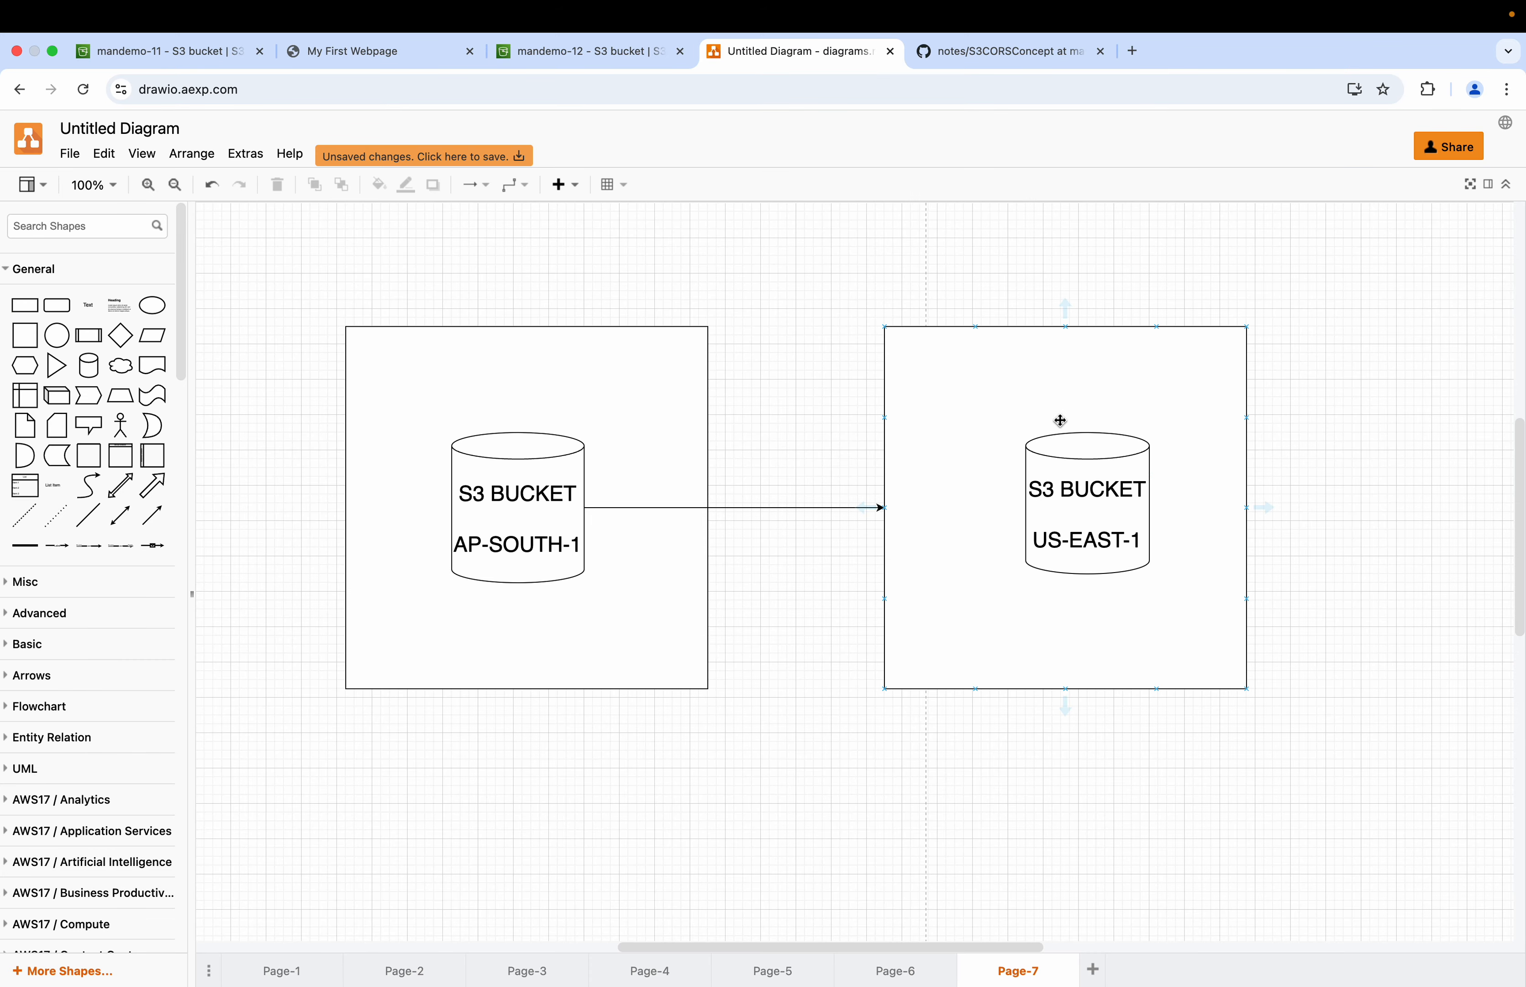
left_click(433, 396)
left_click(951, 445)
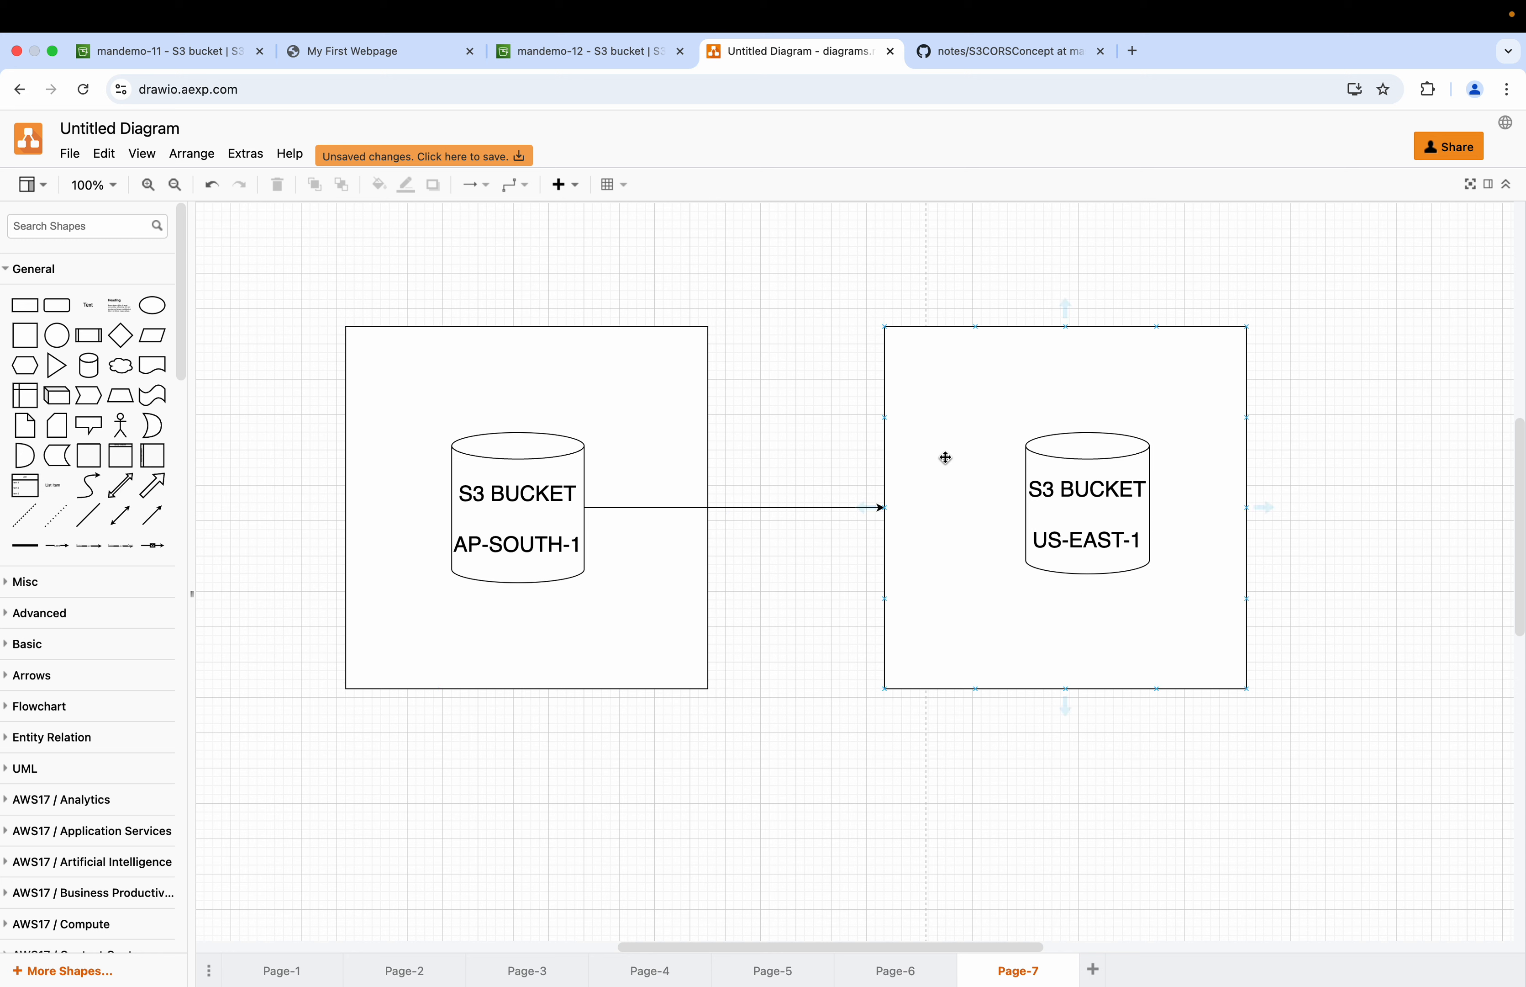
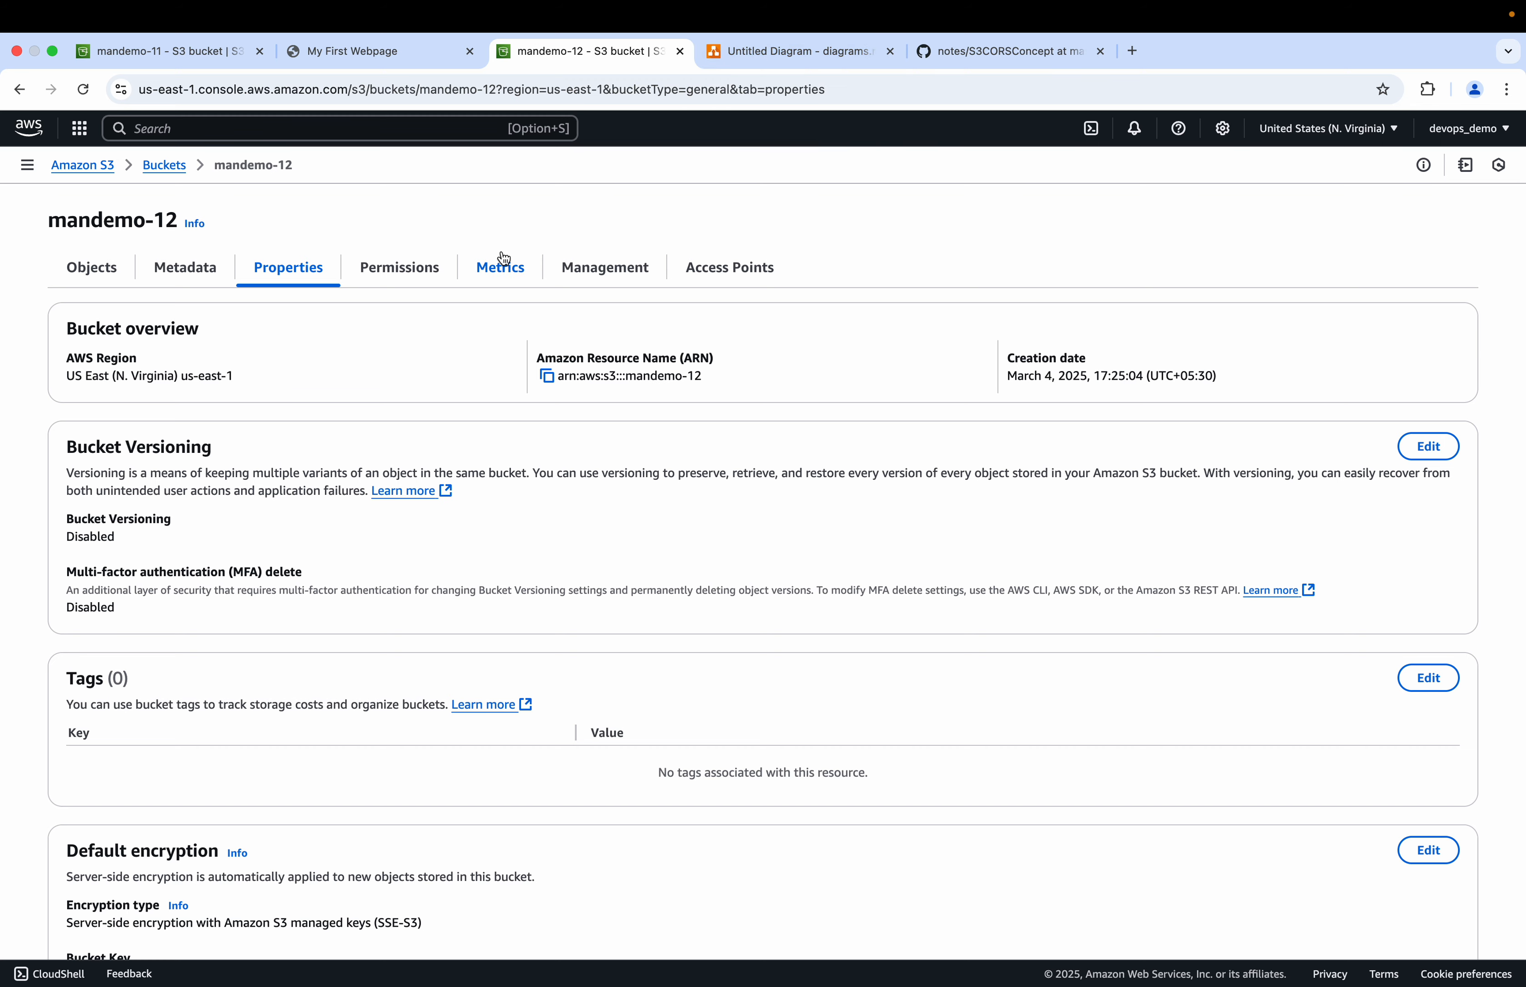
Step: Open extra-page.html in the mandemo-12 bucket and copy its Object URL
left_click(810, 56)
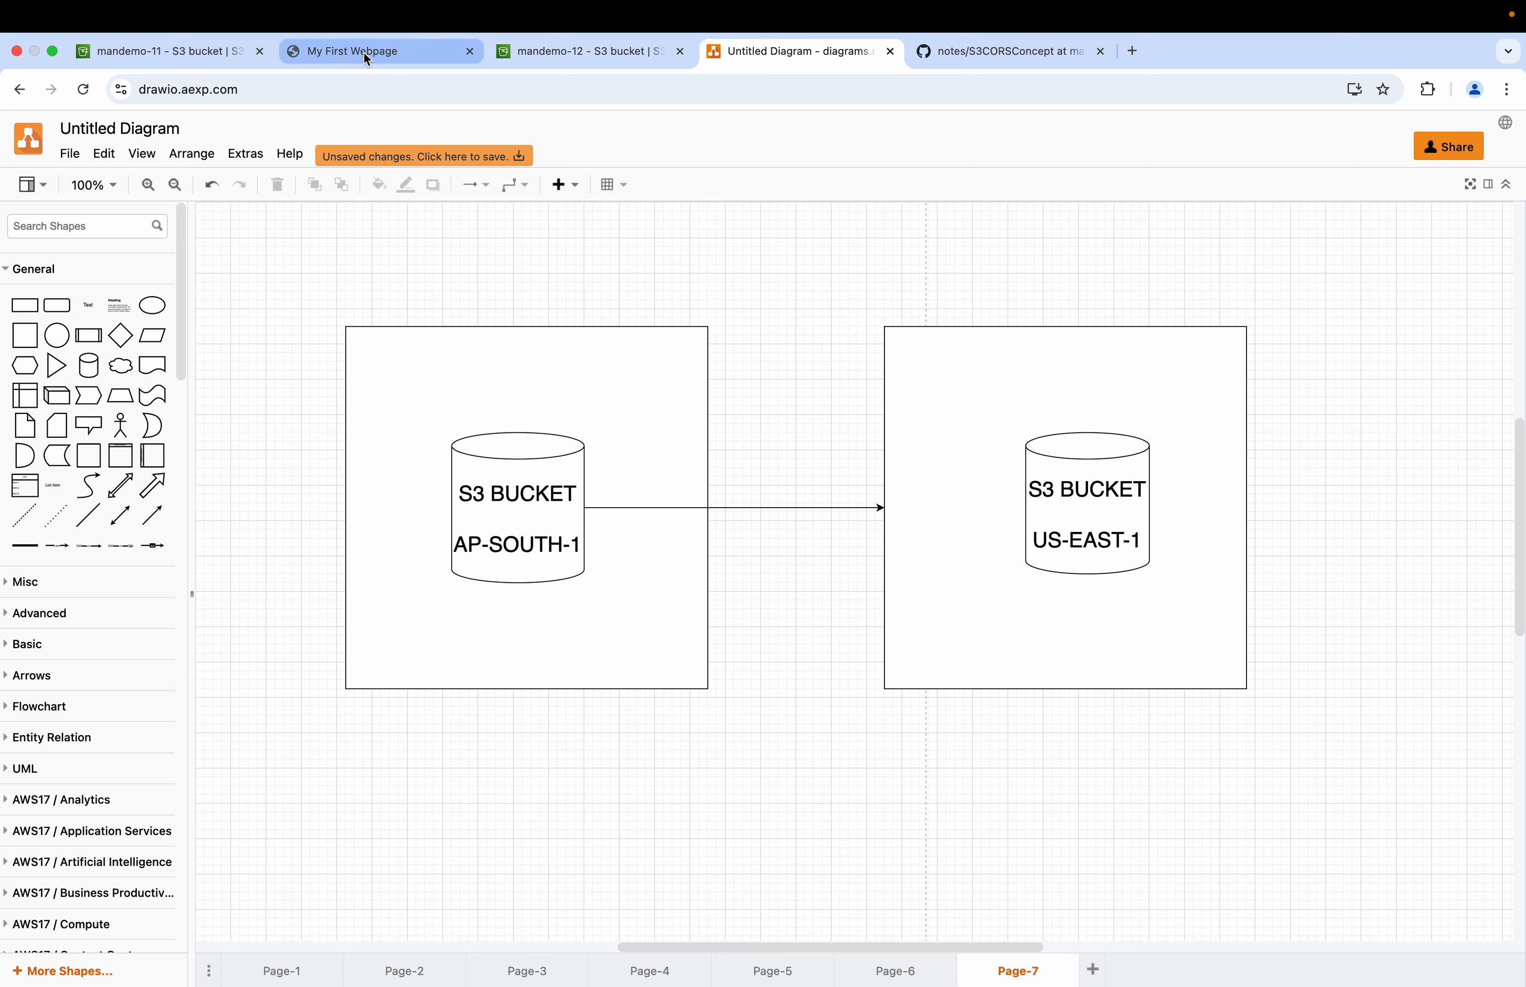
mouse_move(342, 59)
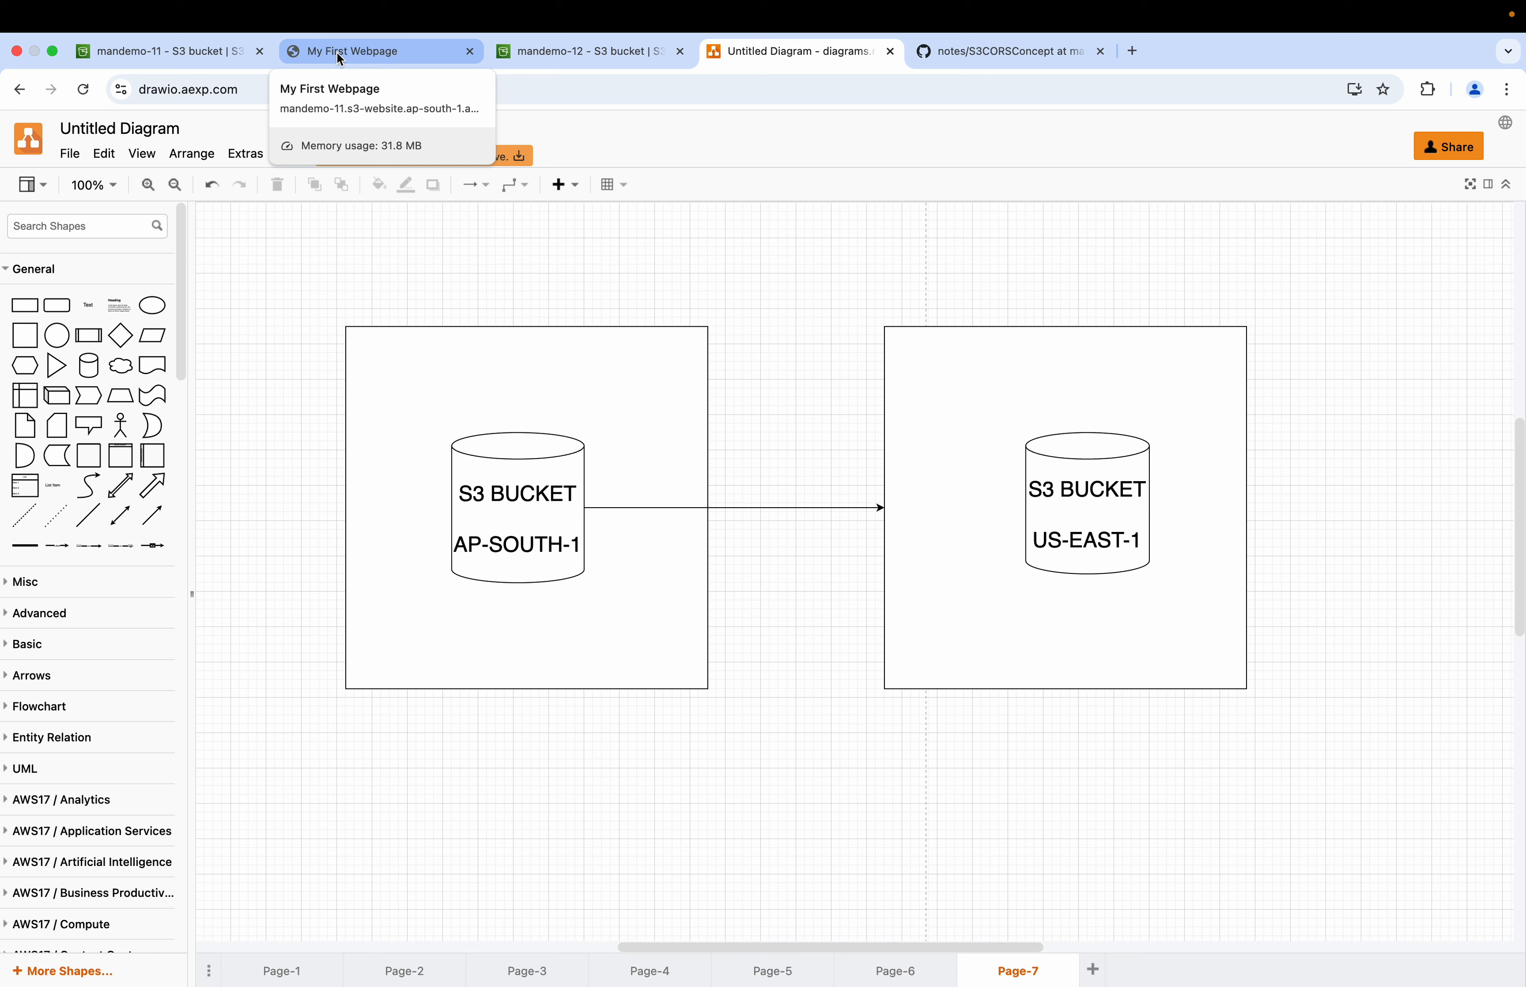
left_click(608, 54)
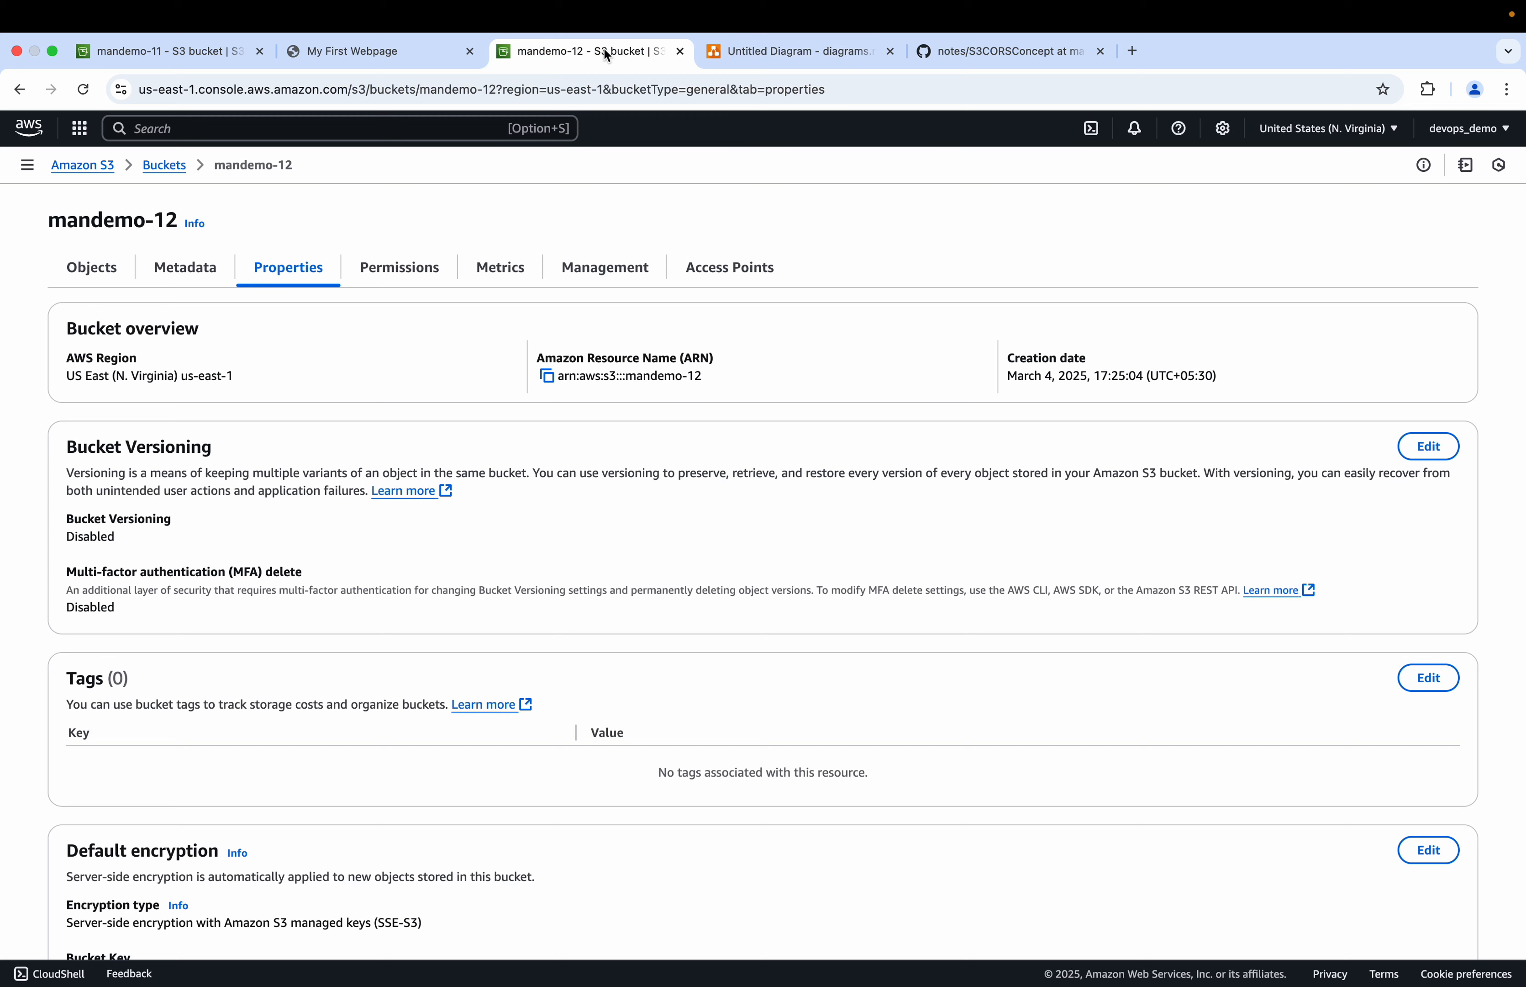
left_click(92, 267)
left_click(186, 447)
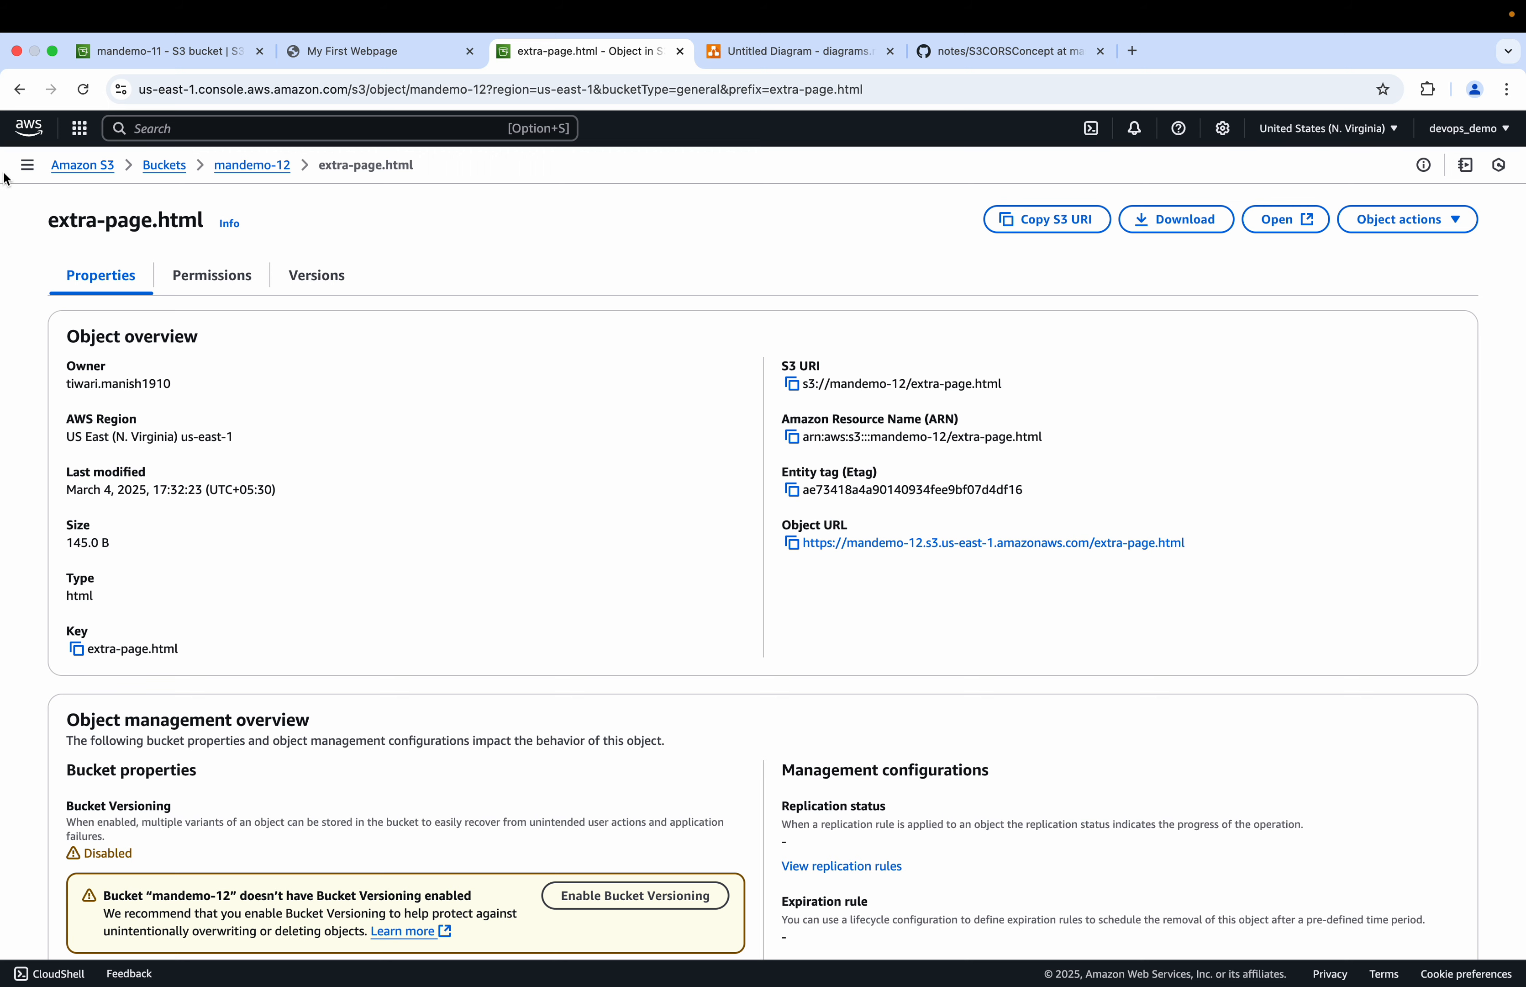
left_click(792, 547)
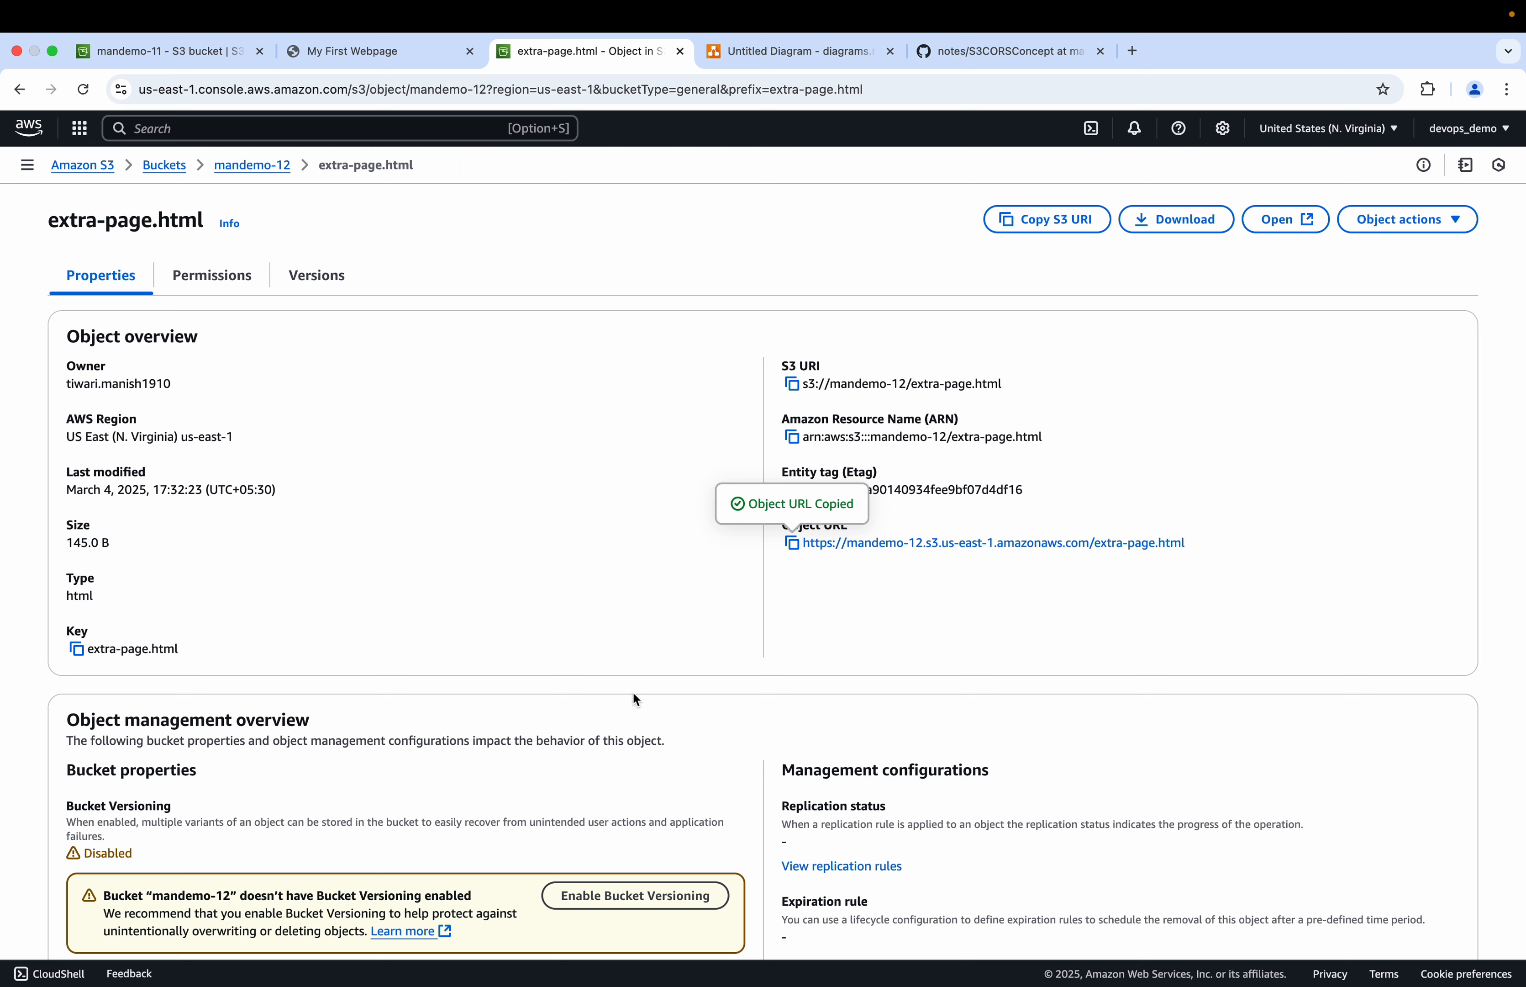
Step: In index.html, comment out the local fetch of extra-page.html and uncomment the cross-origin fetch line below it
key("super+Tab")
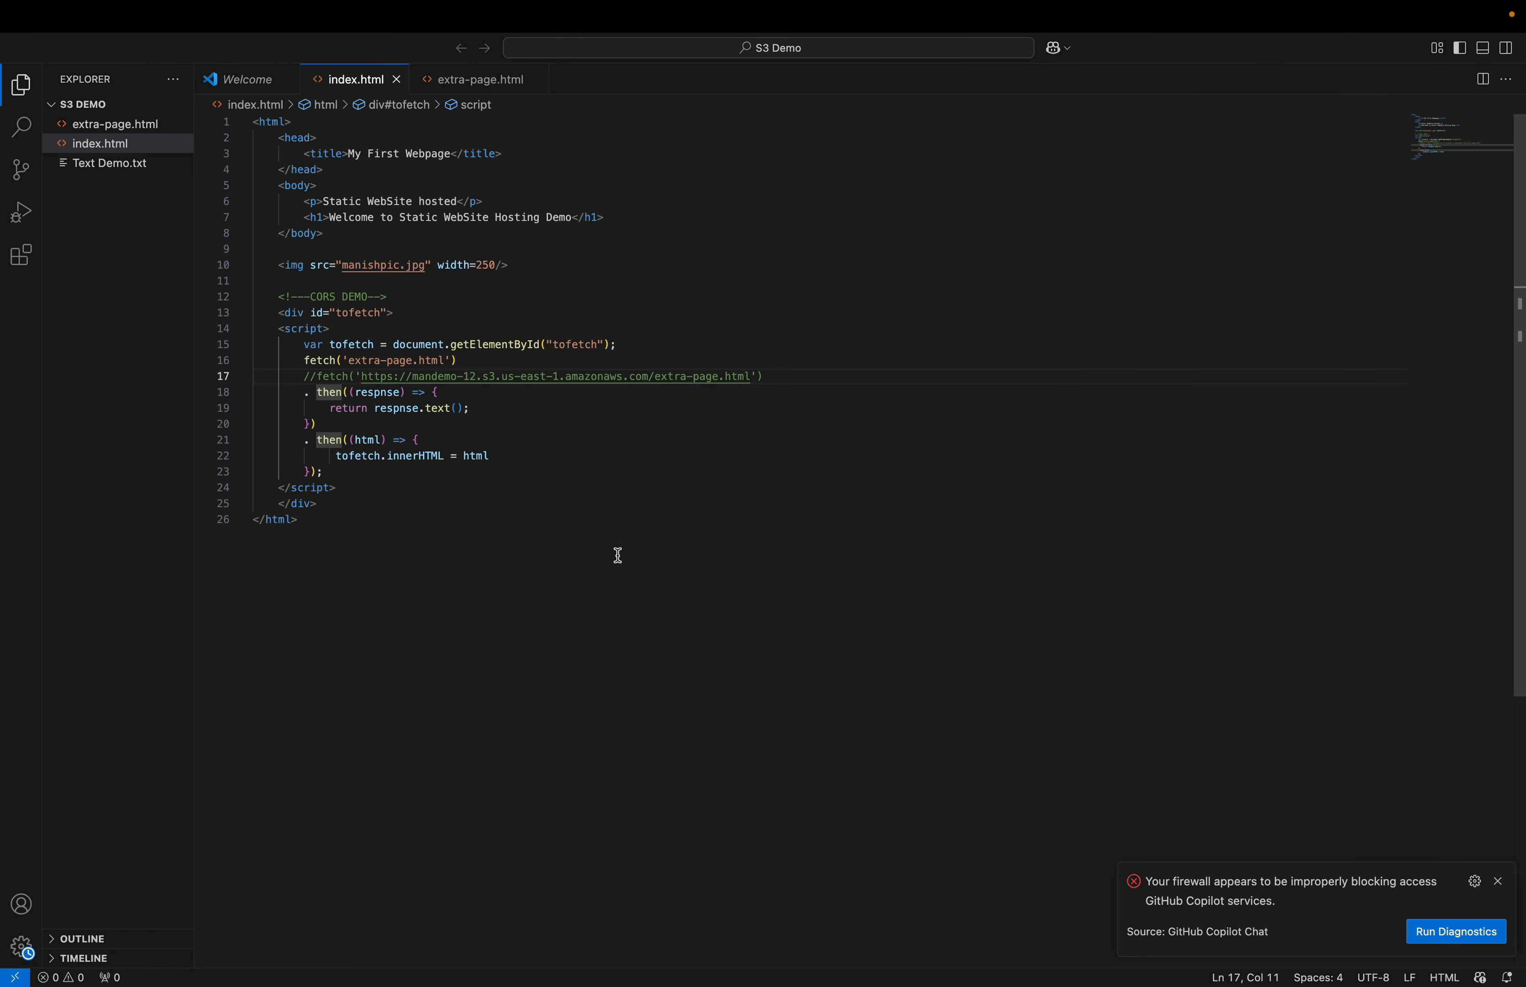
left_click(304, 360)
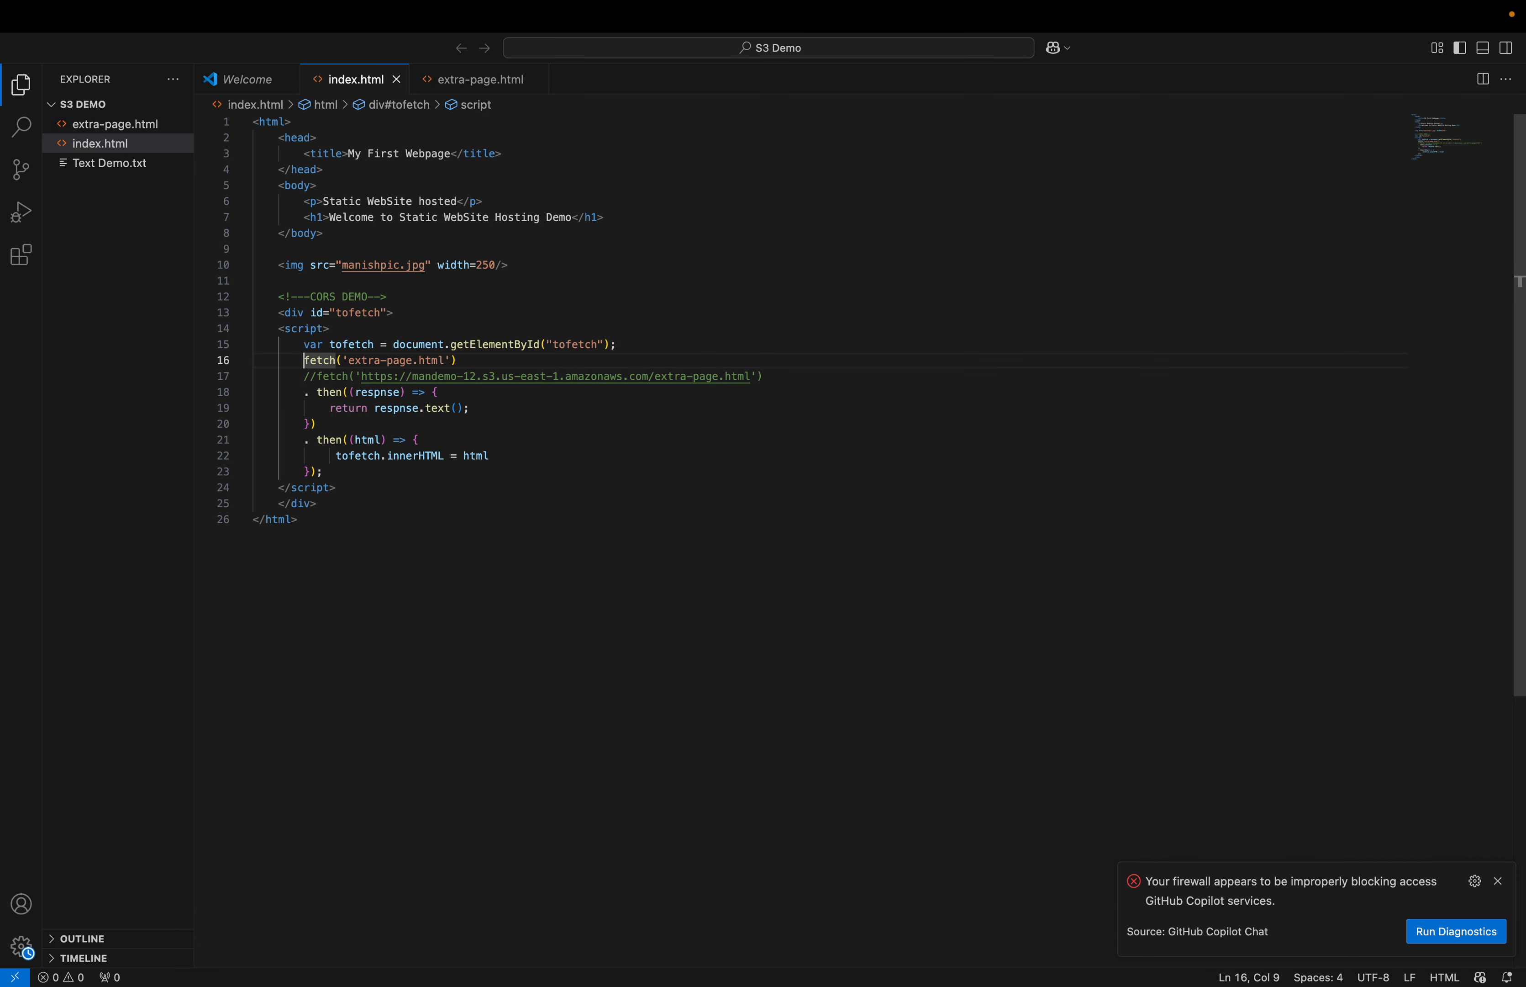
type("//")
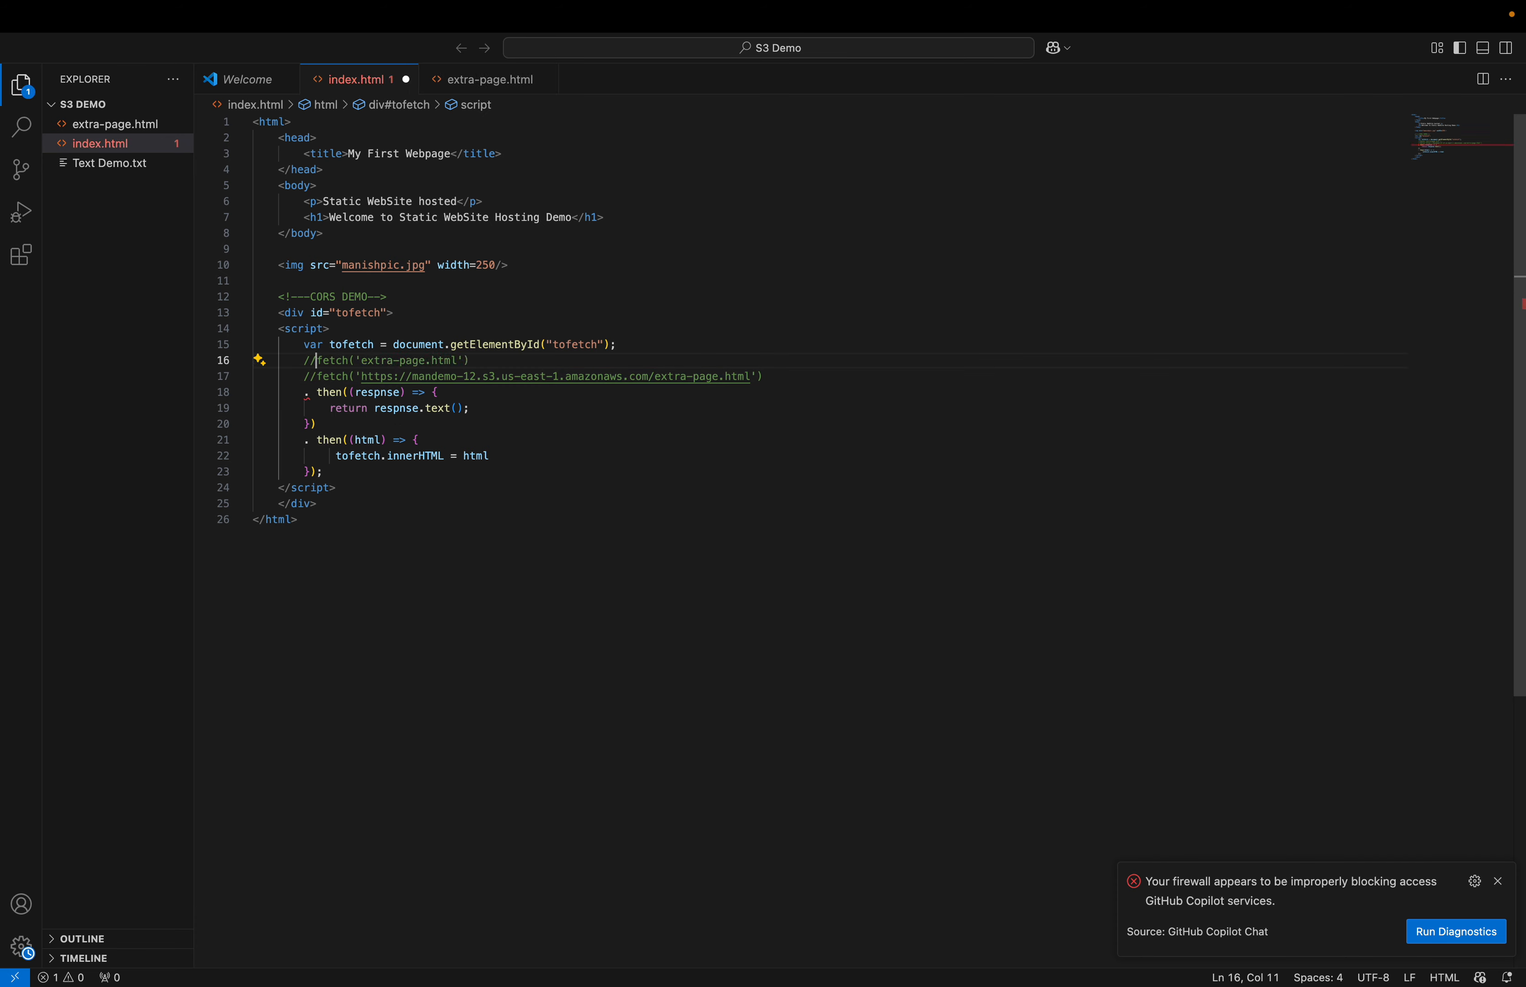
key("Down")
key("BackSpace")
key("BackSpace")
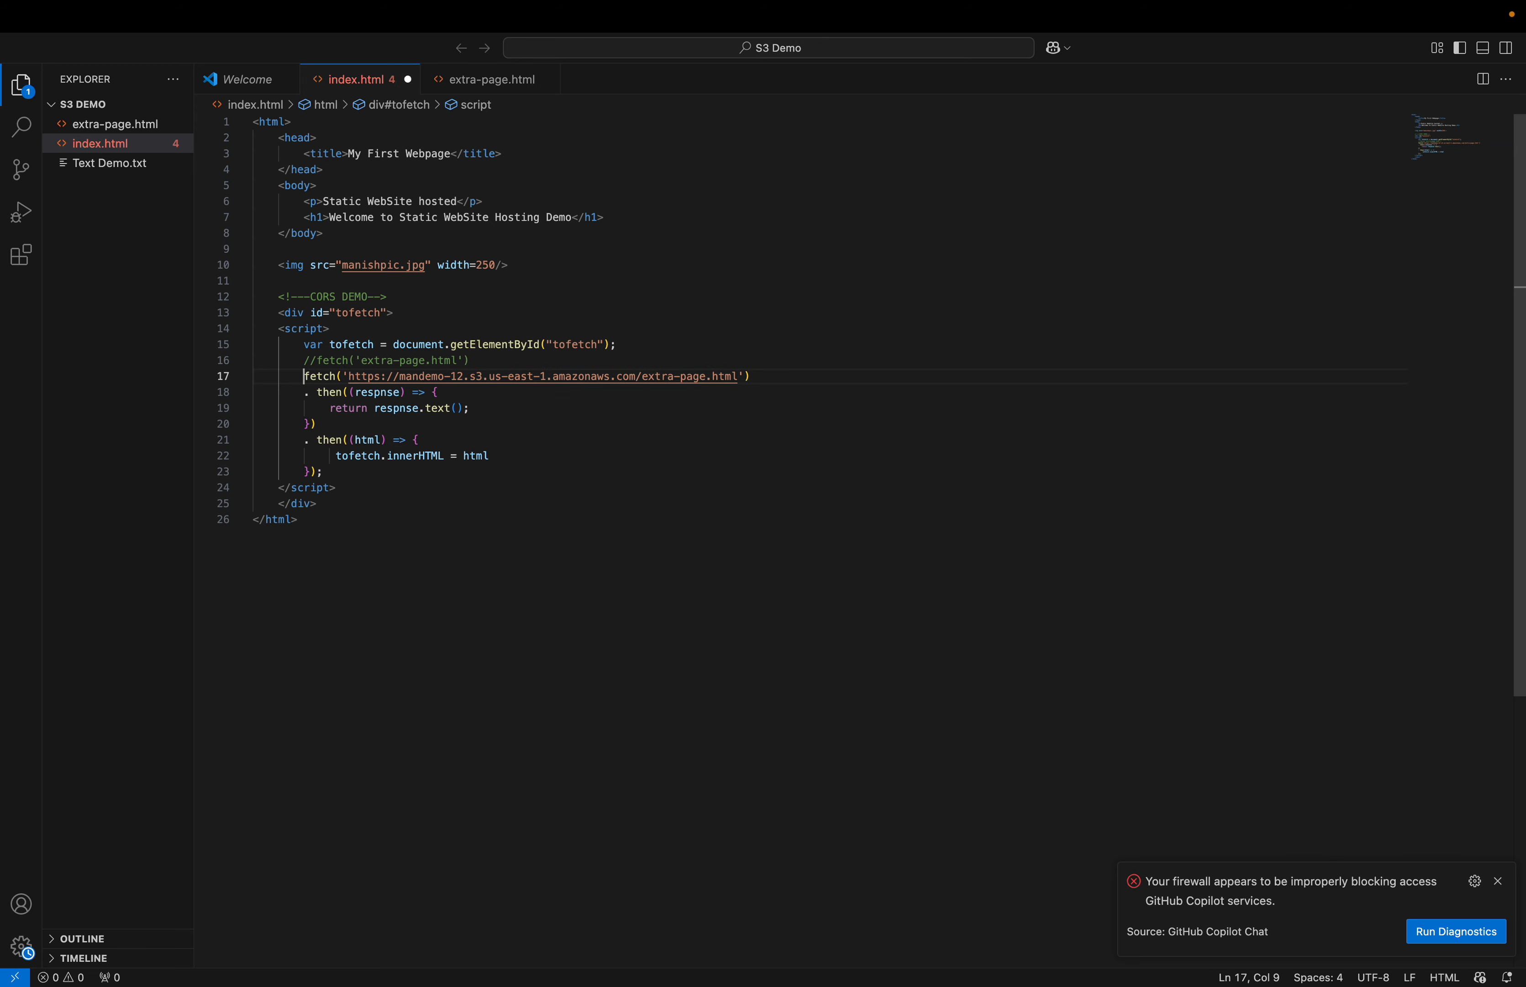
Step: Replace the URL in the uncommented fetch with the copied extra-page.html Object URL
left_click_drag(358, 376, 739, 377)
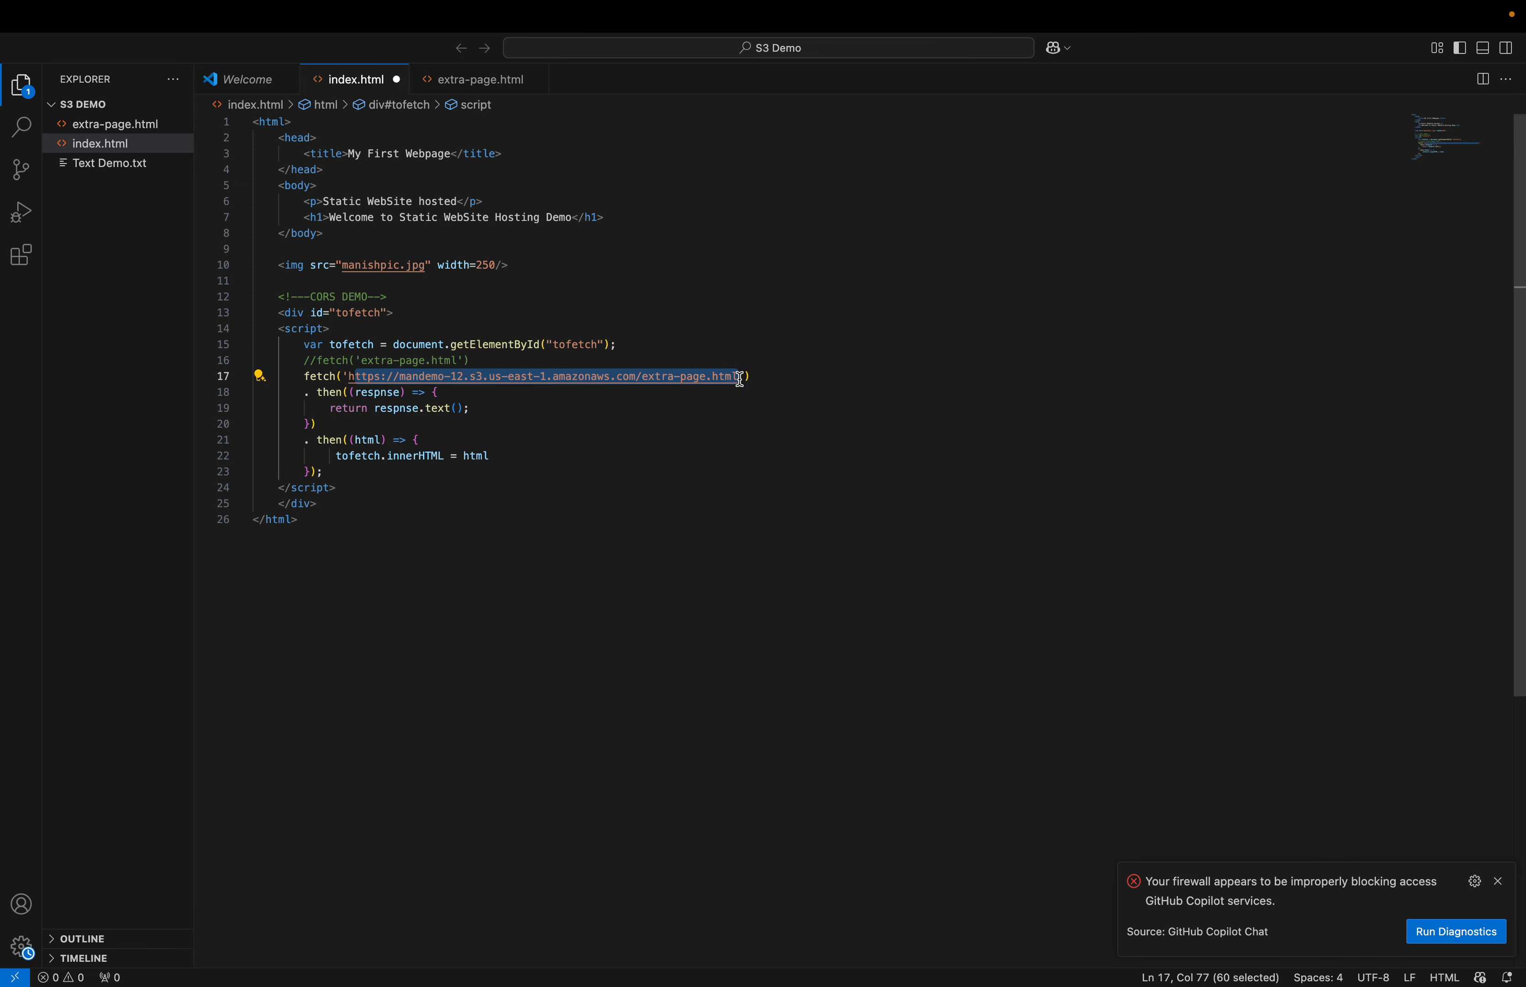
type("\\")
key("BackSpace")
key("BackSpace")
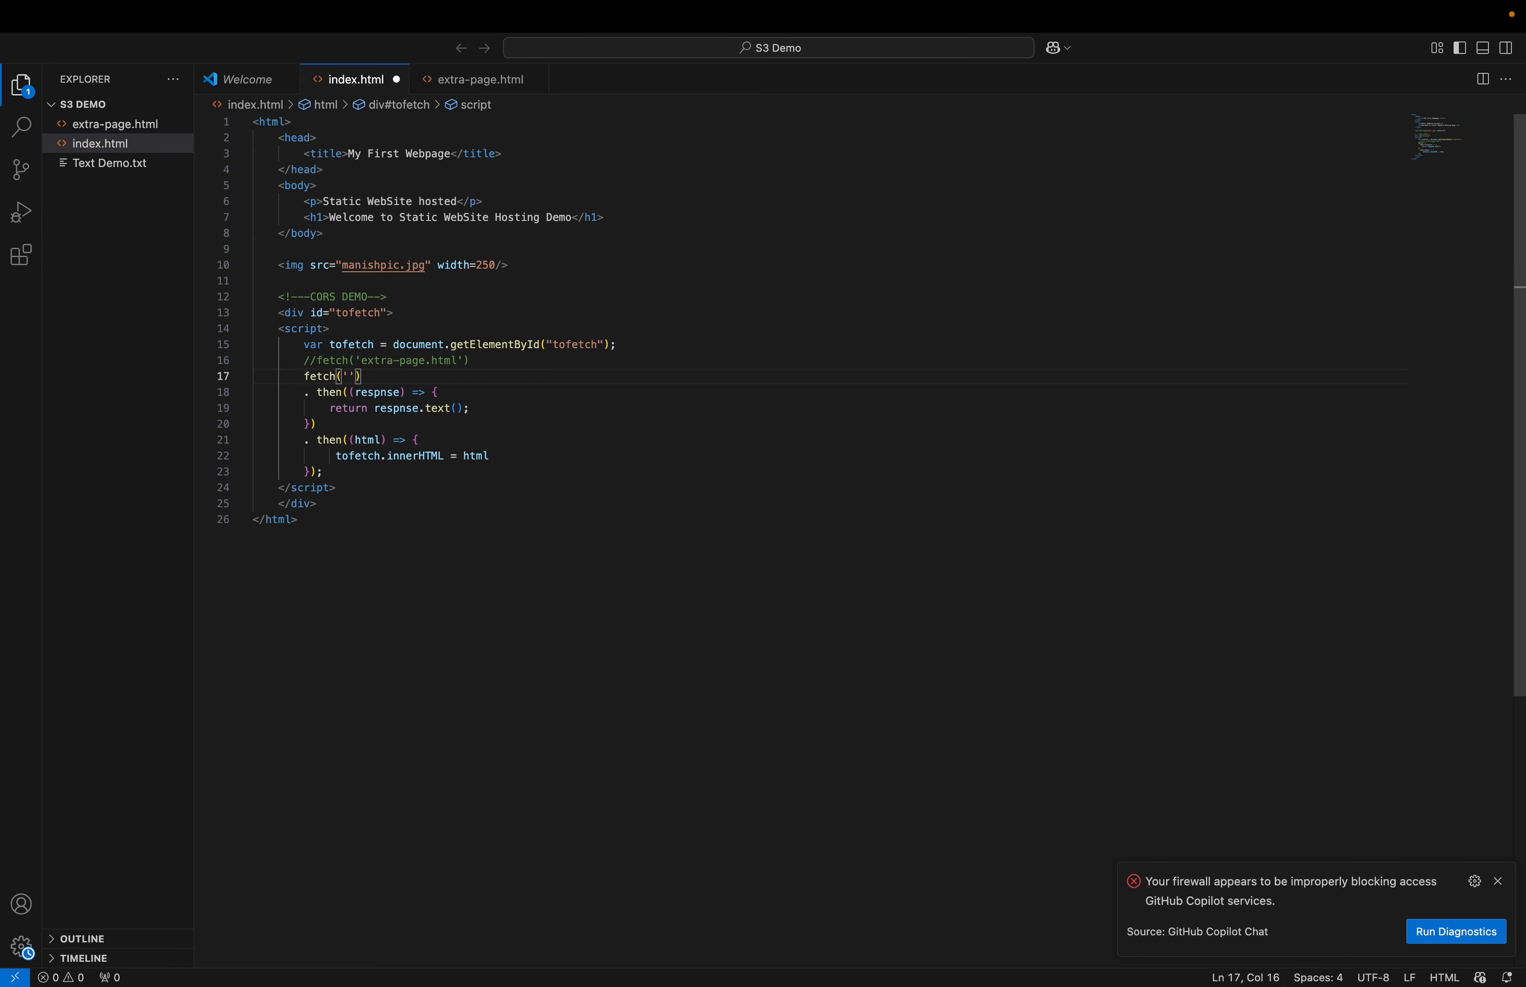
key("super+v")
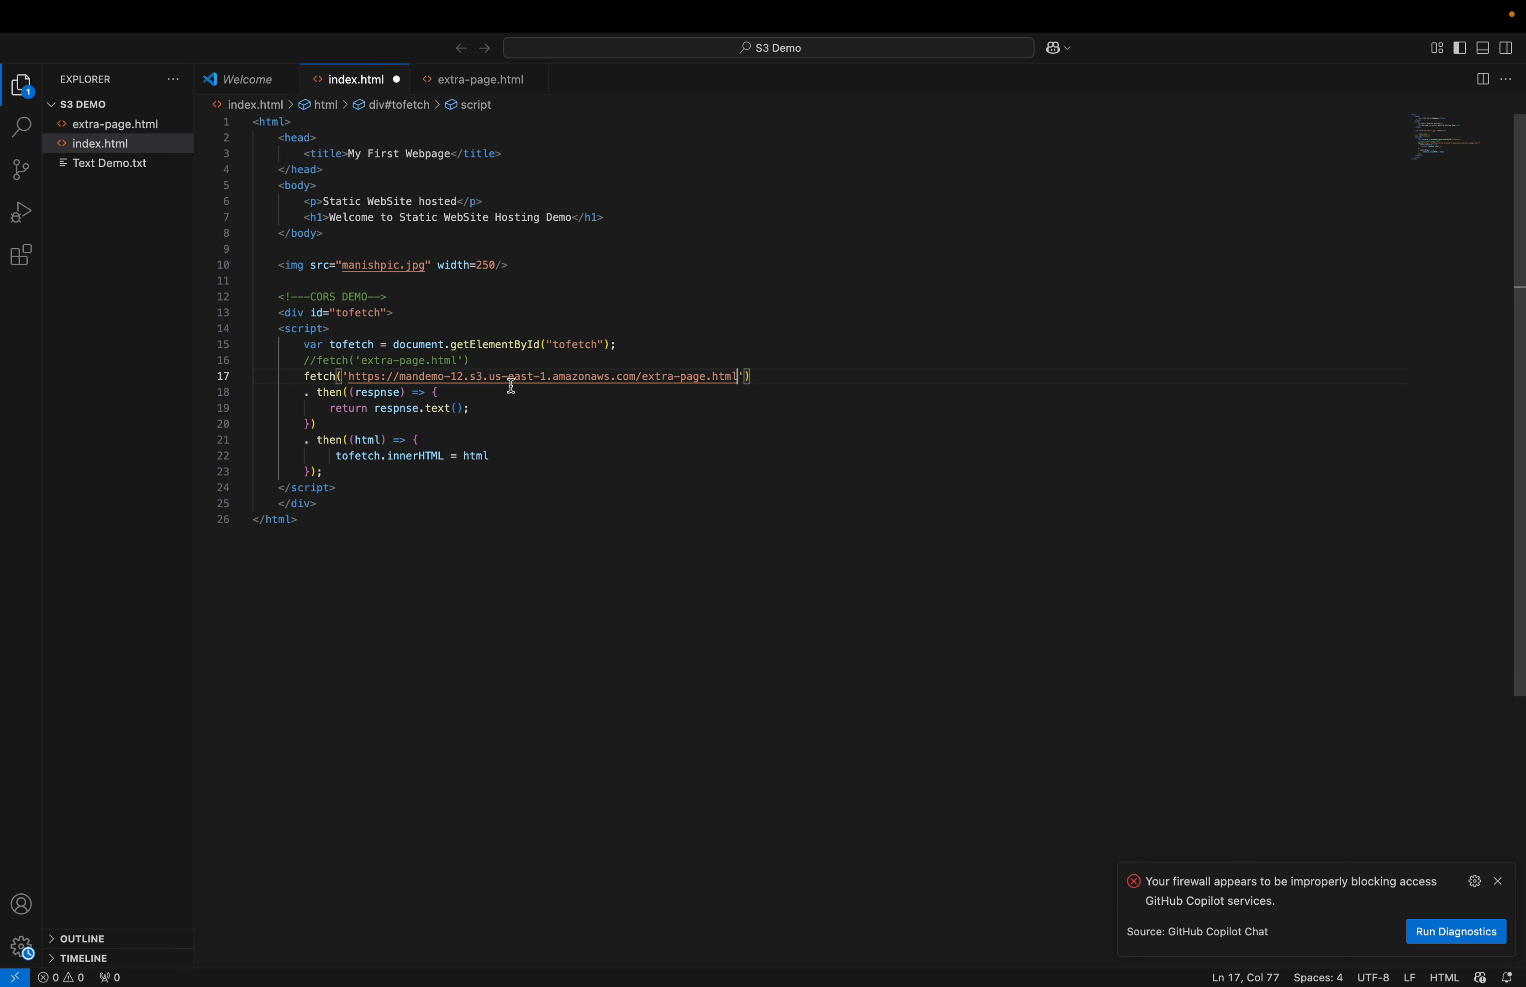
Step: Open the pasted fetch URL in the browser to view extra-page.html, then save index.html
left_click(736, 377, "super")
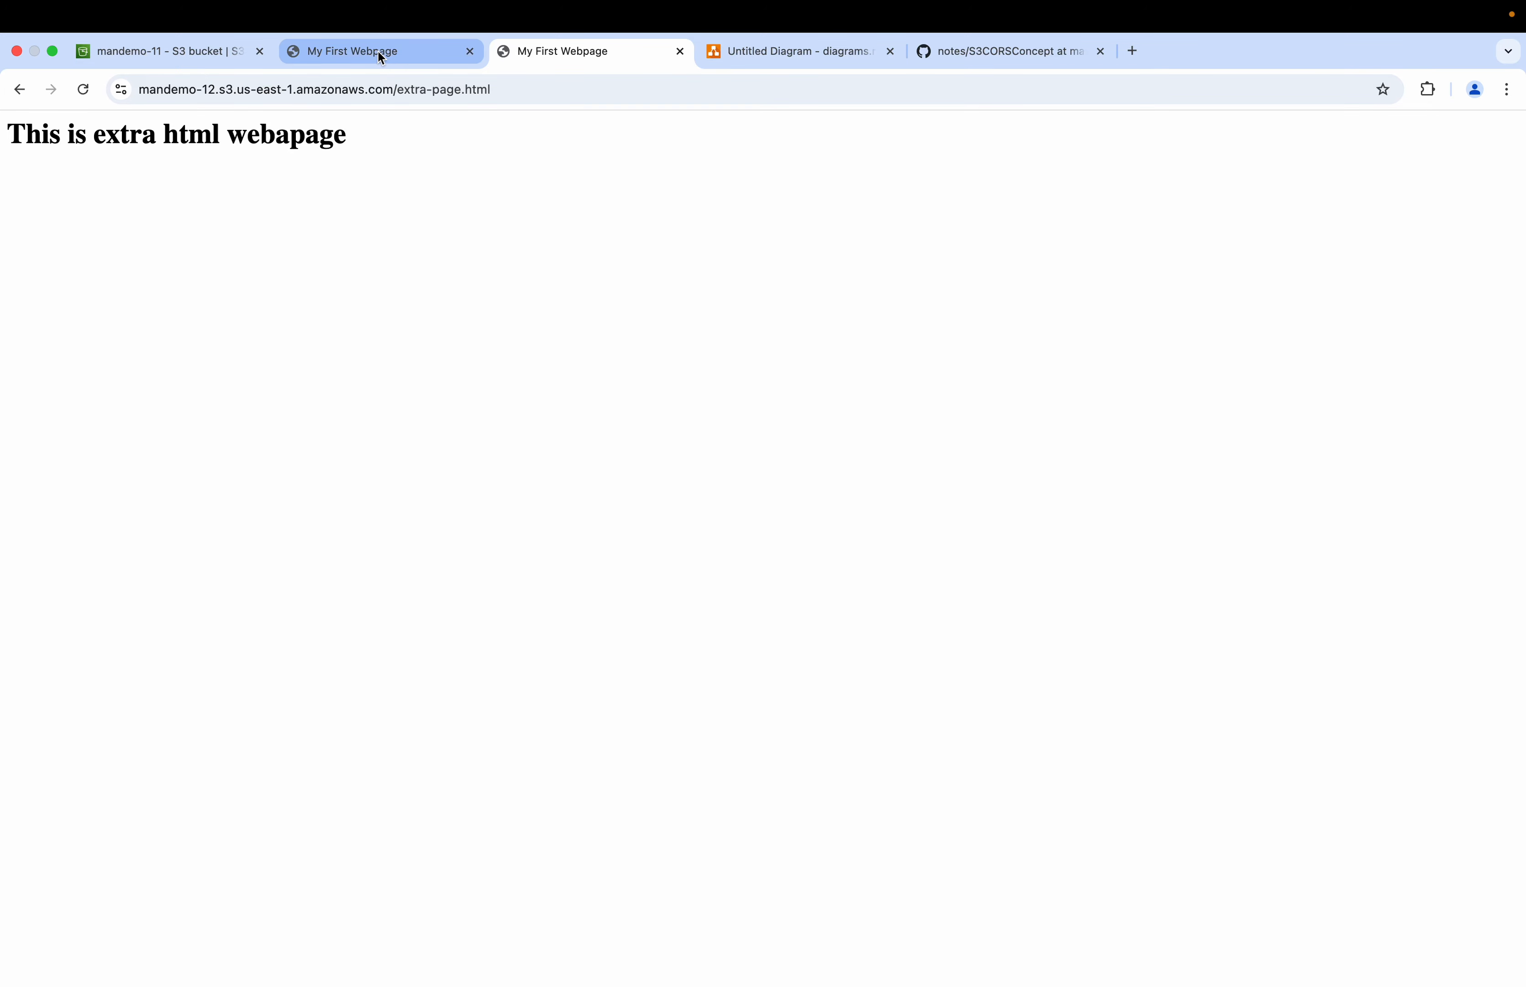
left_click(15, 91)
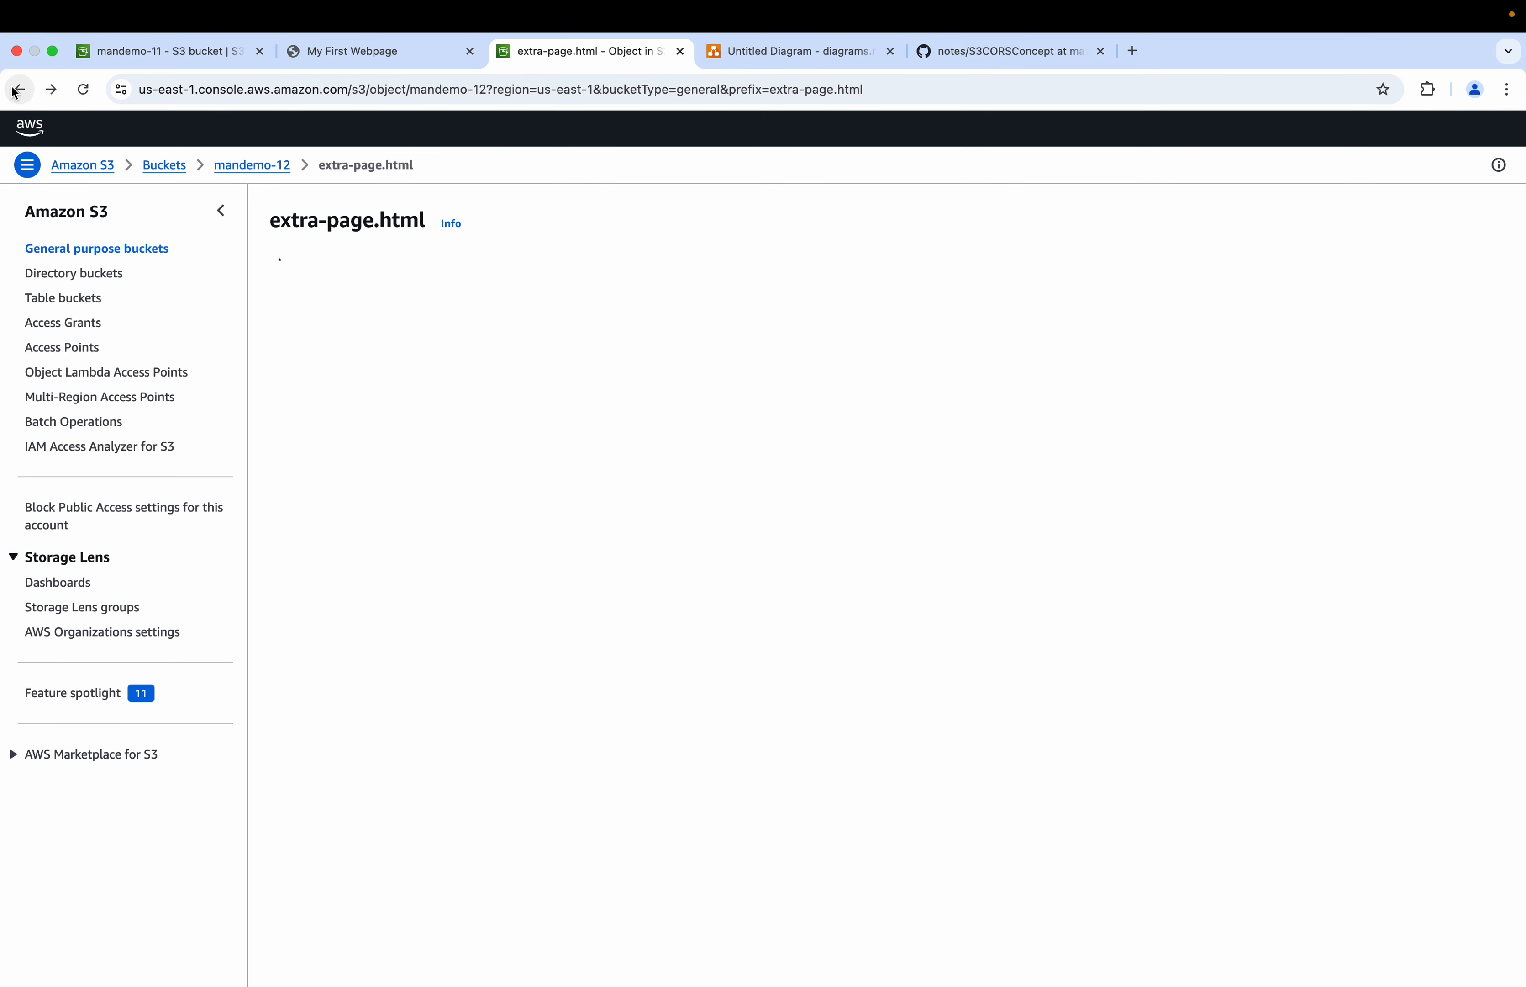
key("ctrl+Right")
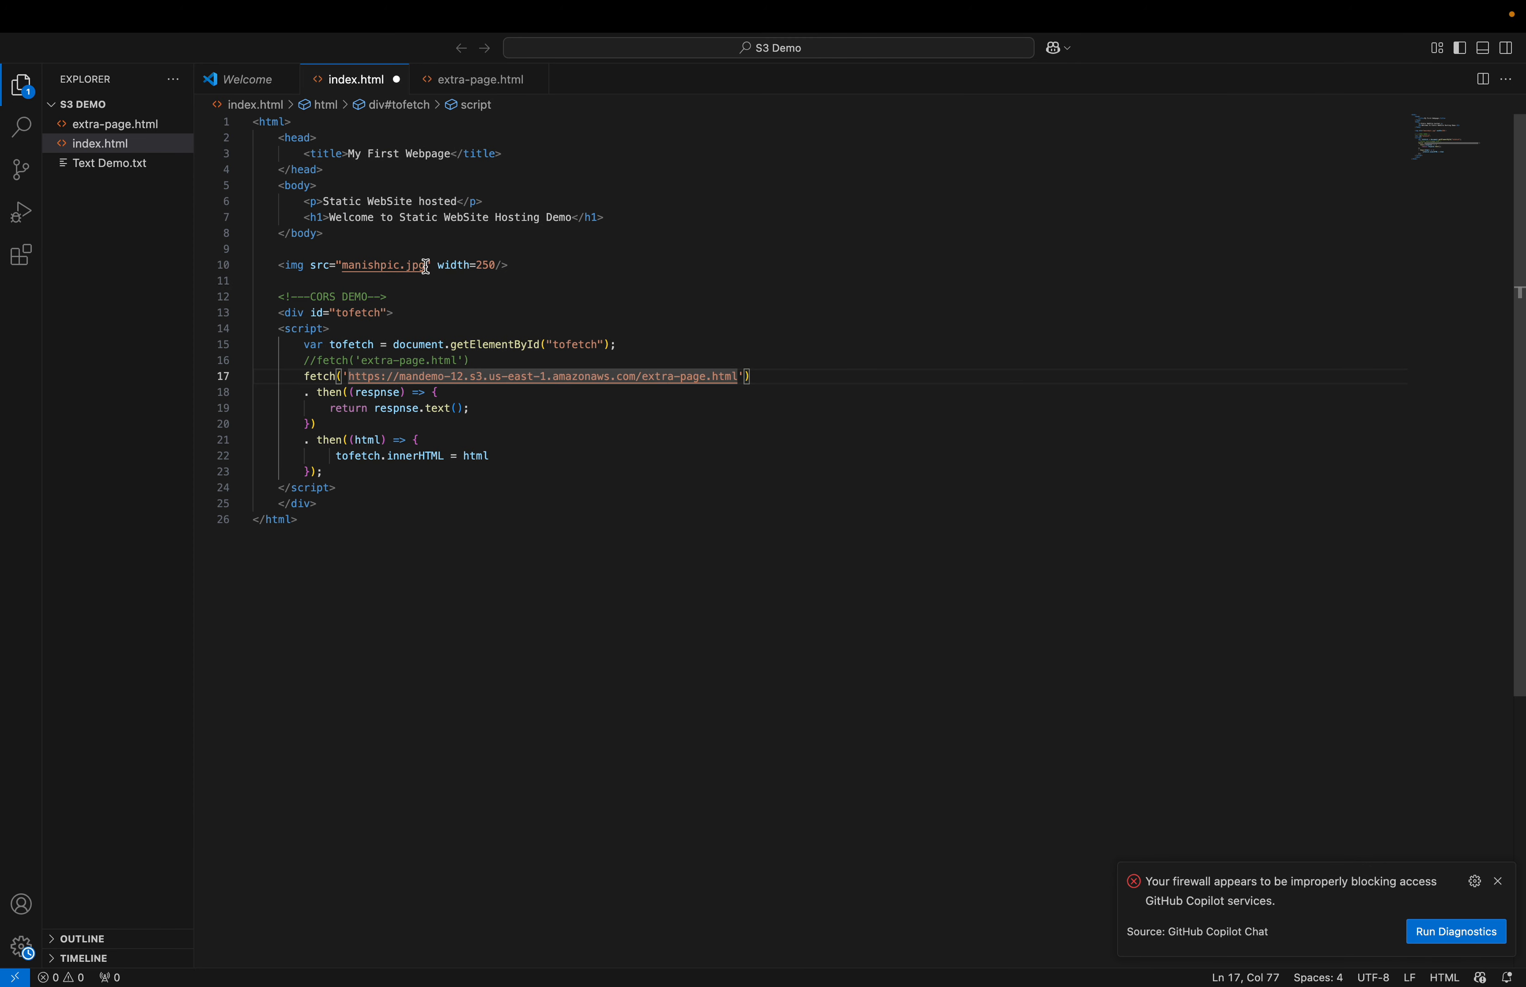
left_click(573, 314)
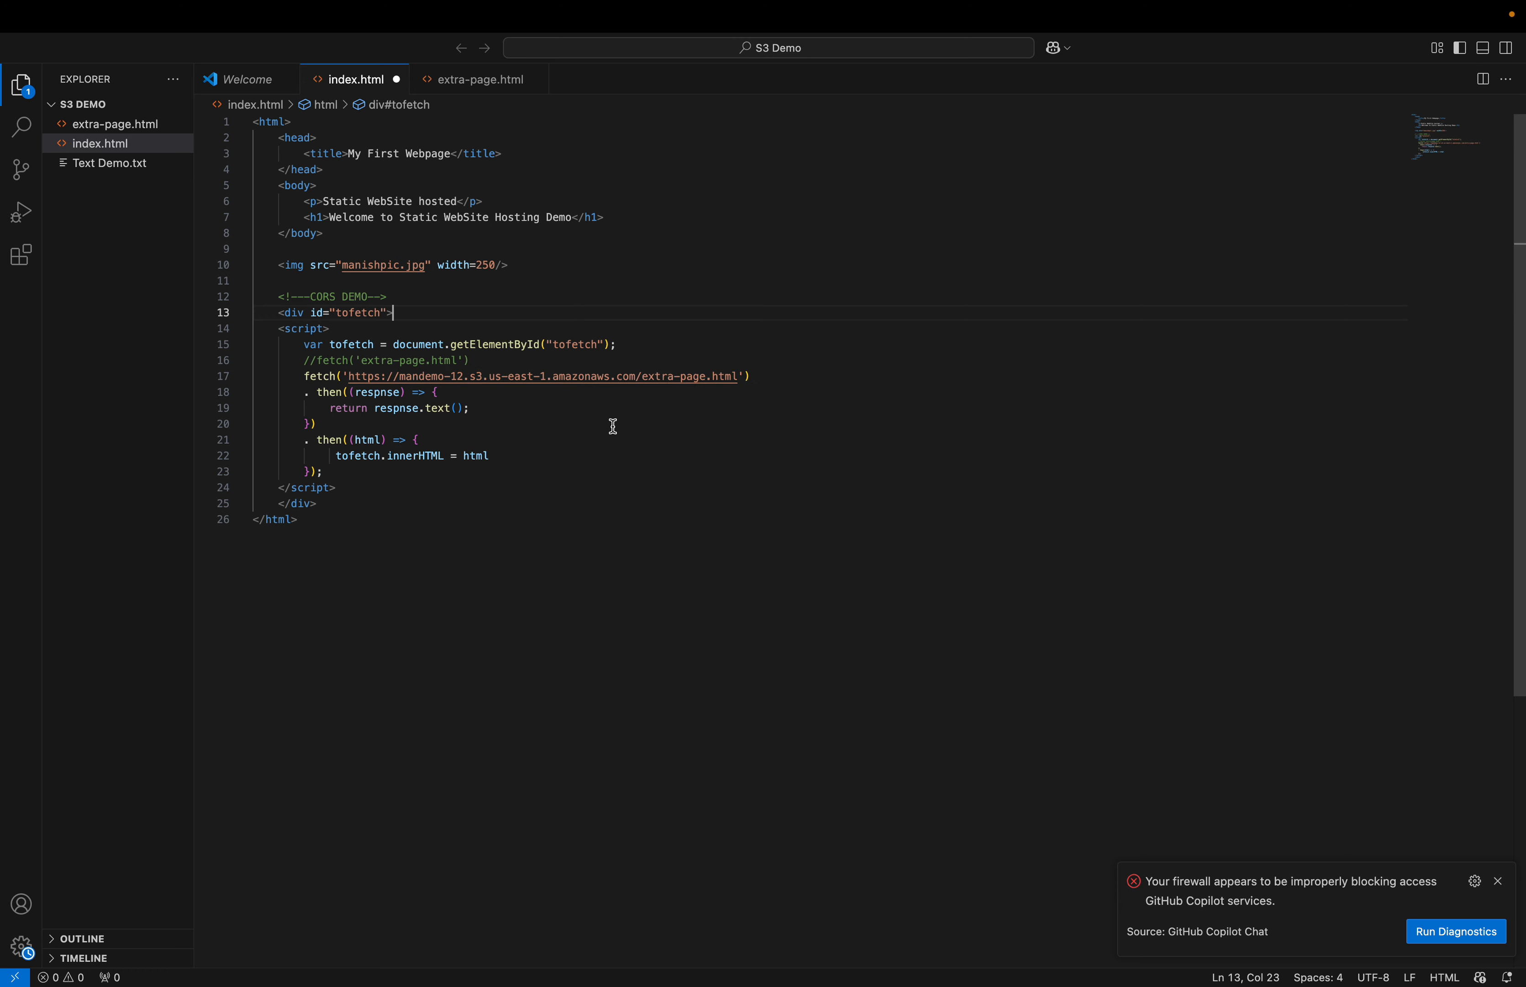
key("super+s")
key("super+Tab")
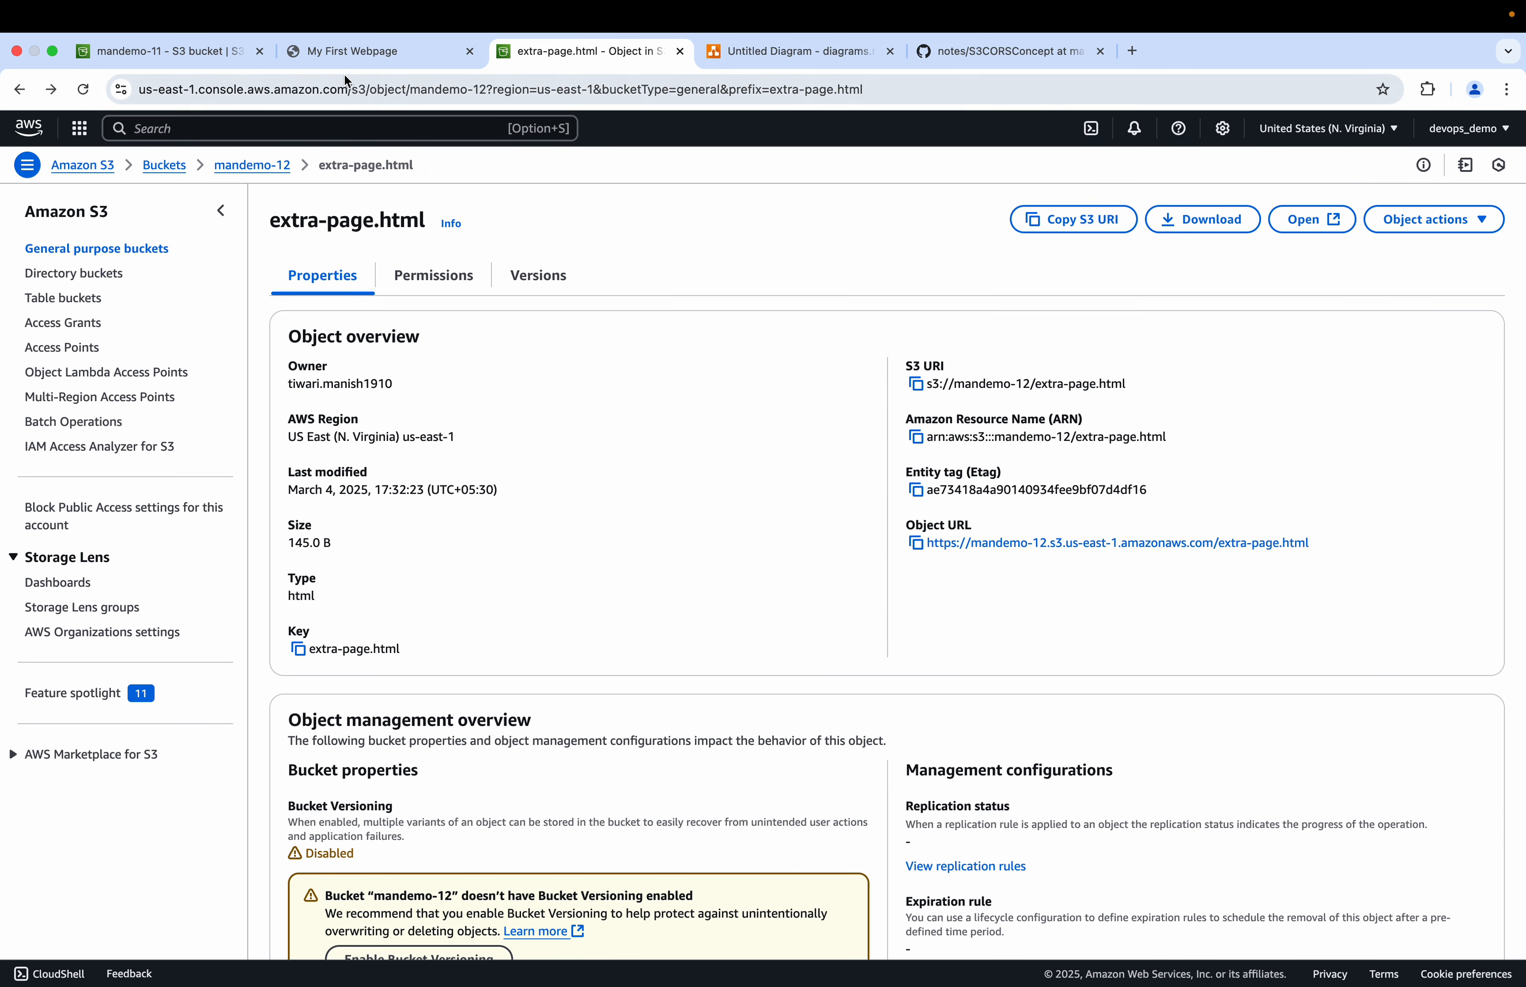
Step: Upload the updated index.html to the mandemo-11 bucket
left_click(184, 55)
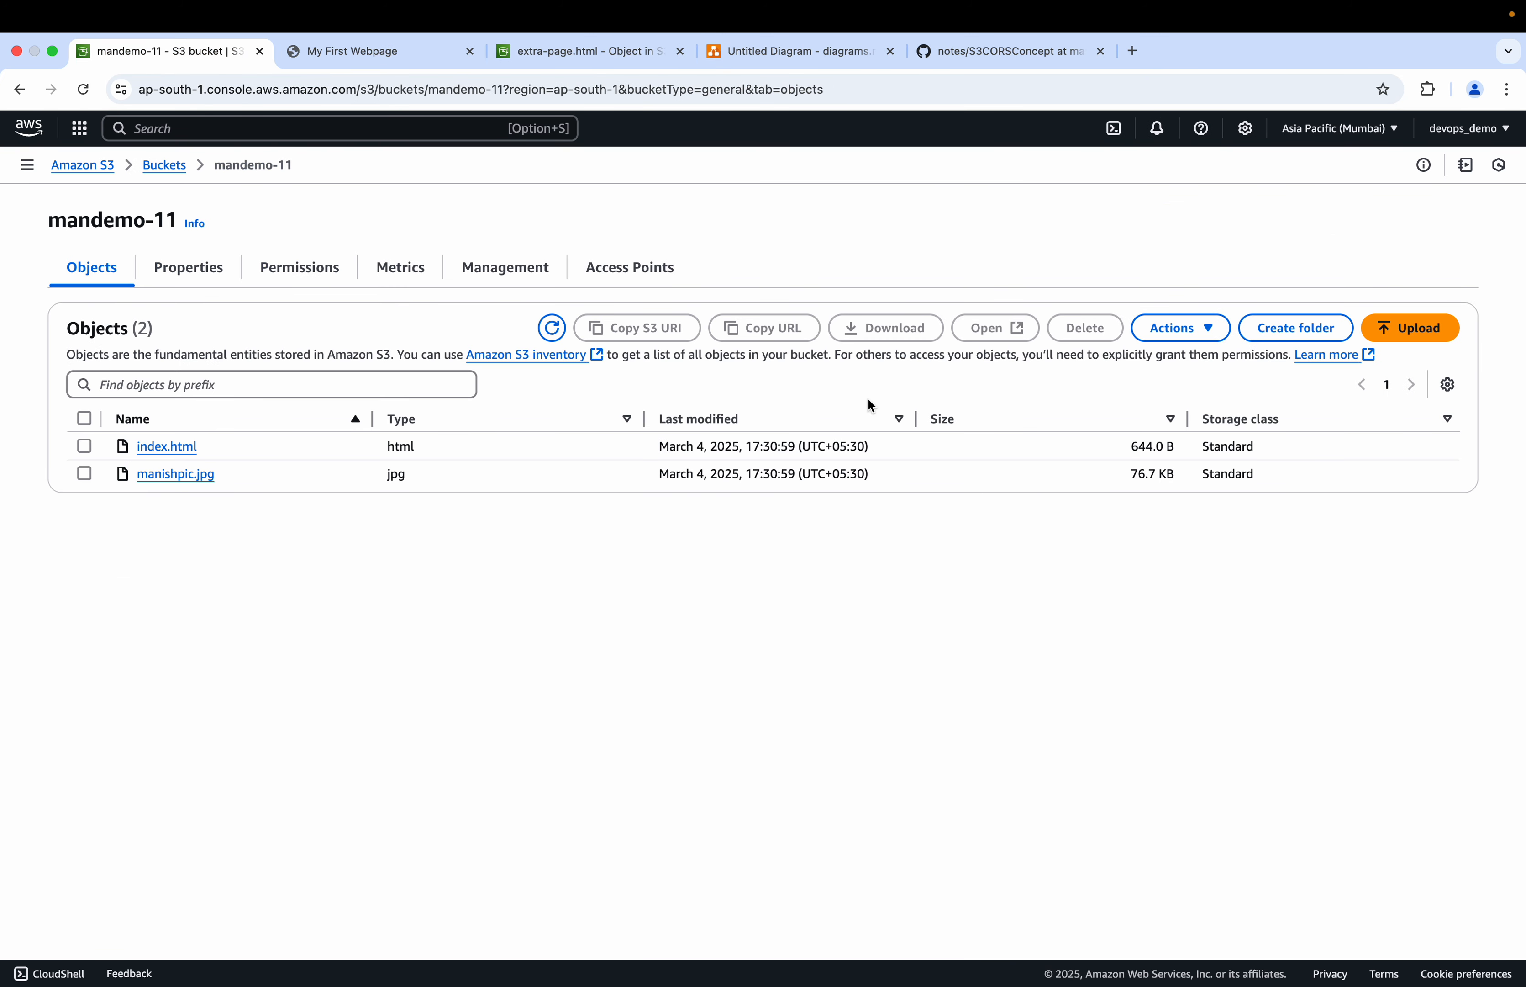
left_click(1406, 328)
left_click(1306, 373)
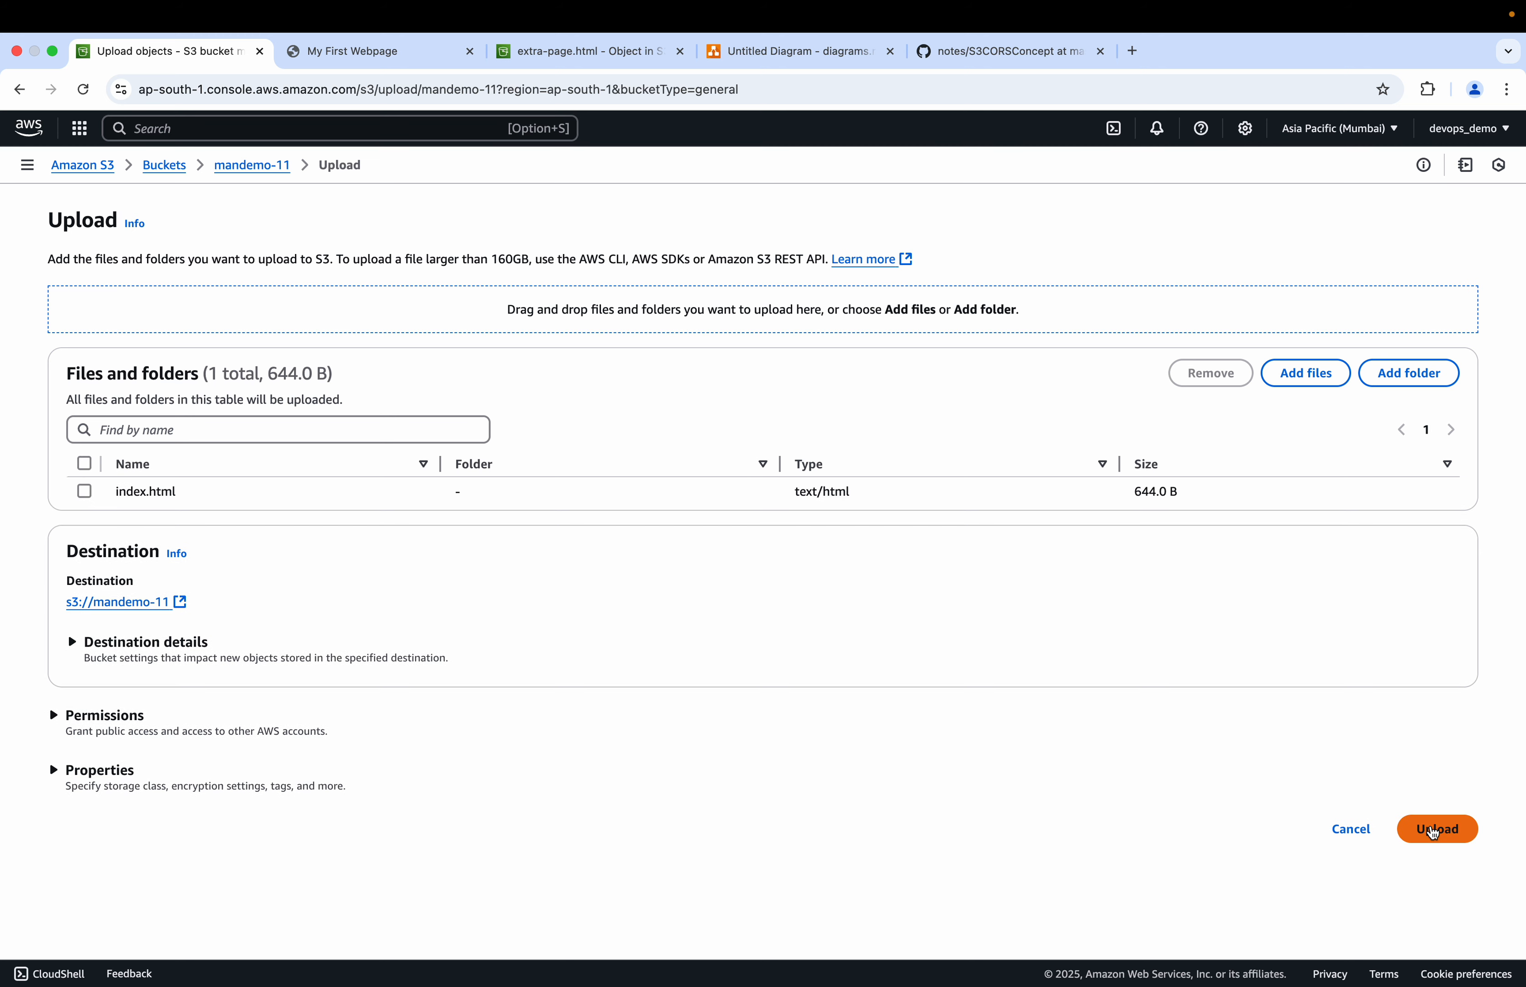
left_click(1436, 829)
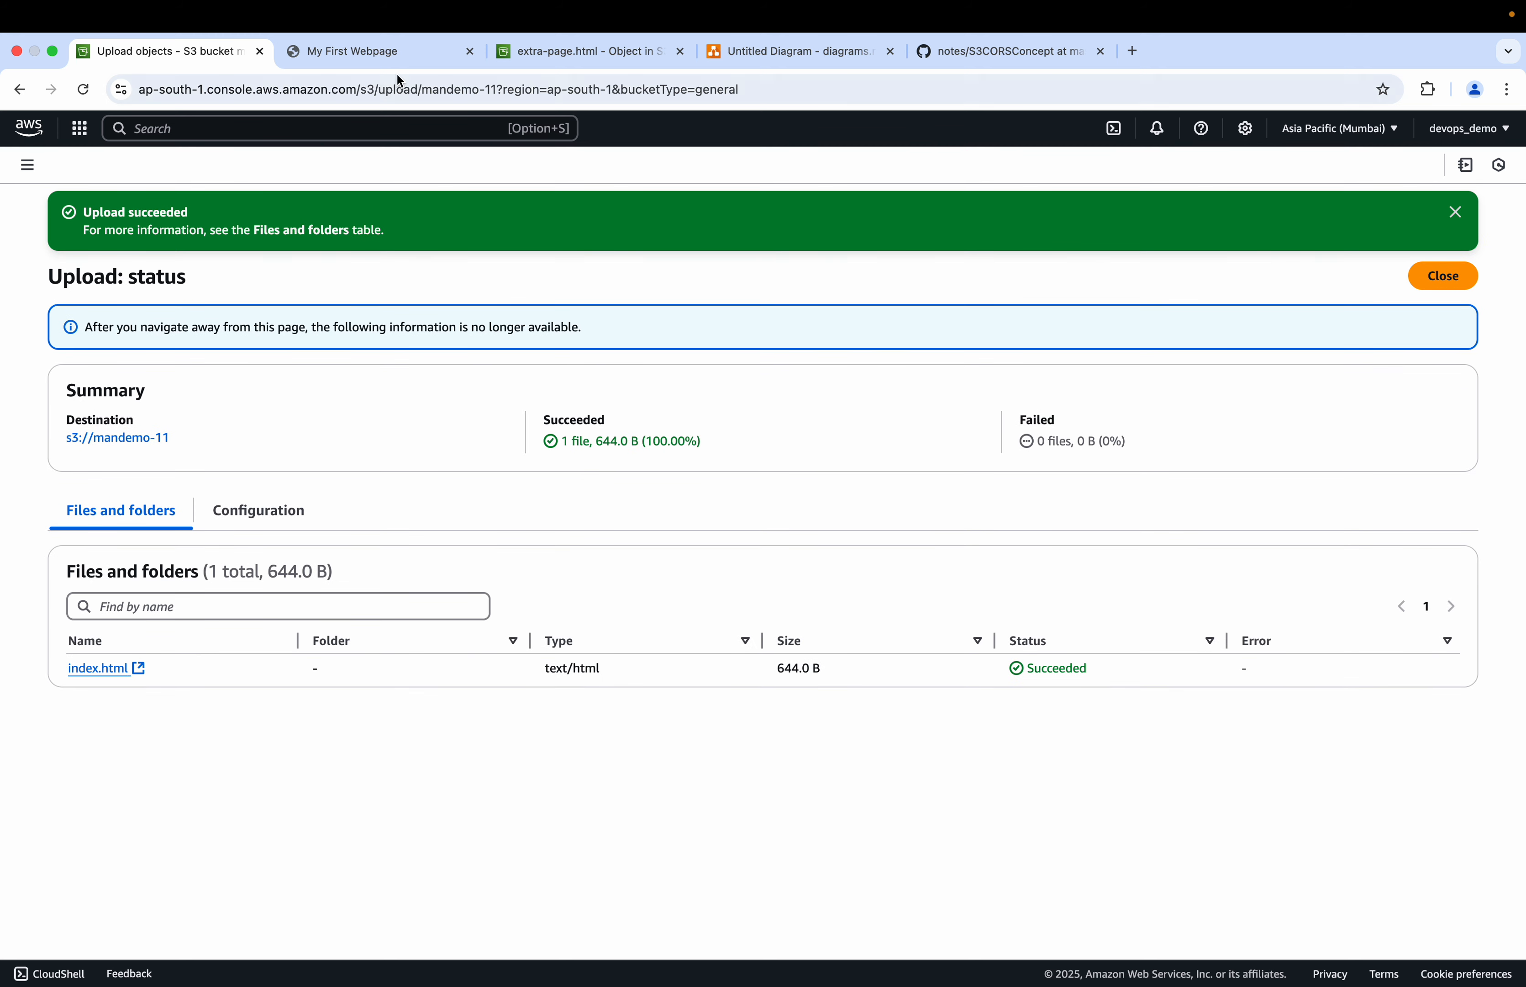
Step: Explain the cross-region request using the us-east-1 bucket box in the diagram
left_click(769, 60)
left_click(1052, 600)
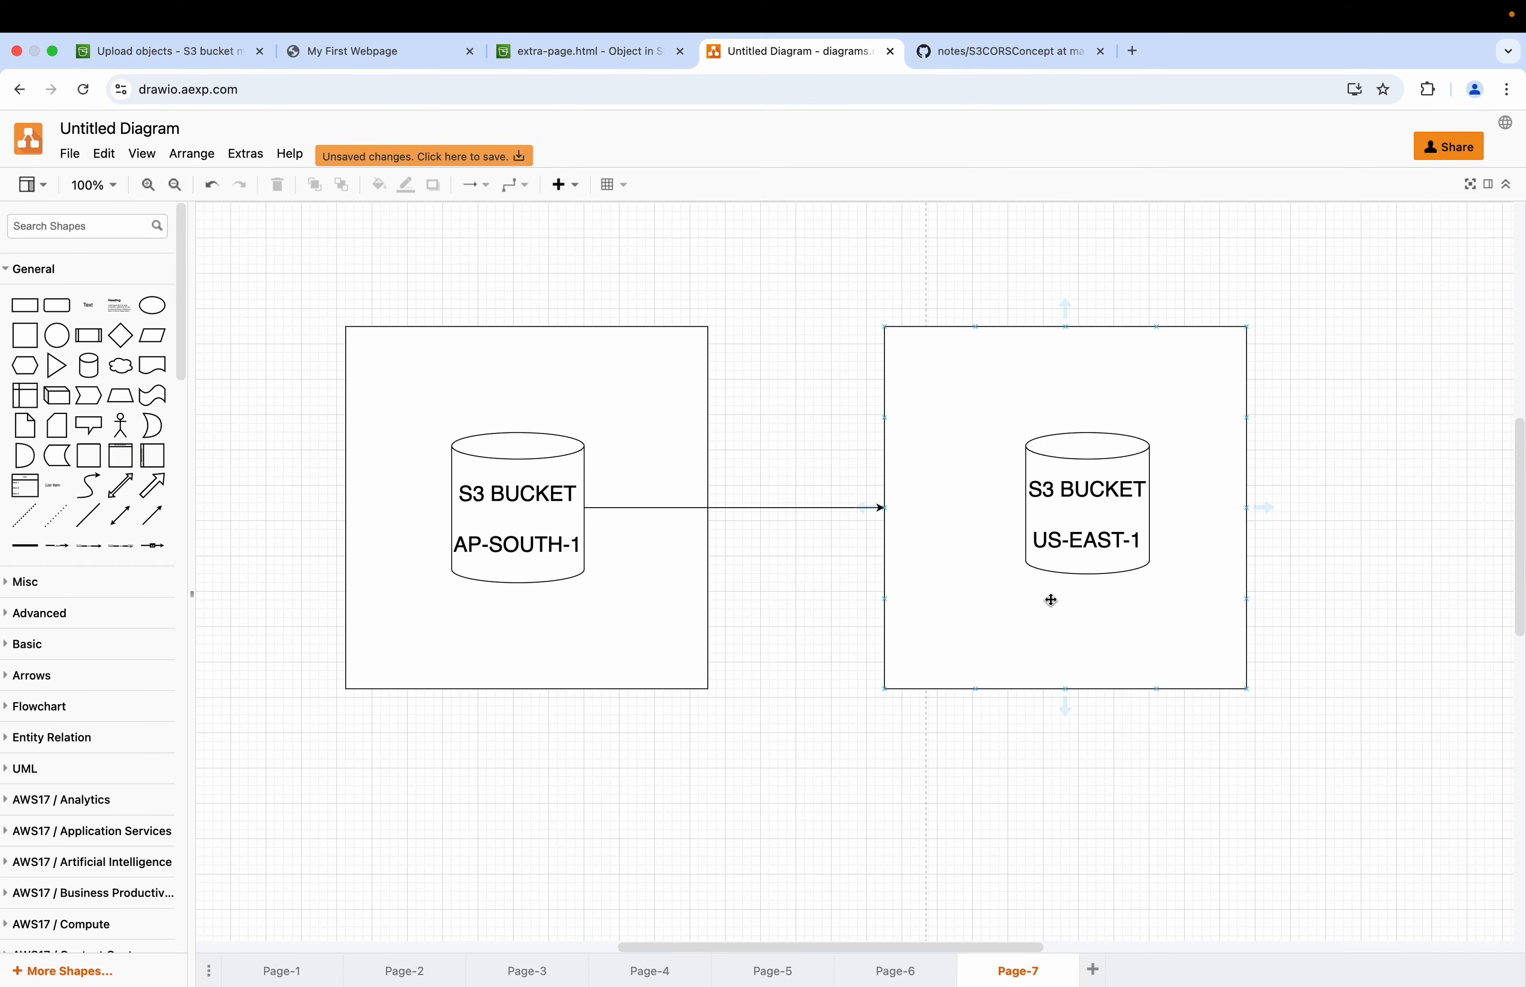
left_click(721, 657)
left_click(580, 54)
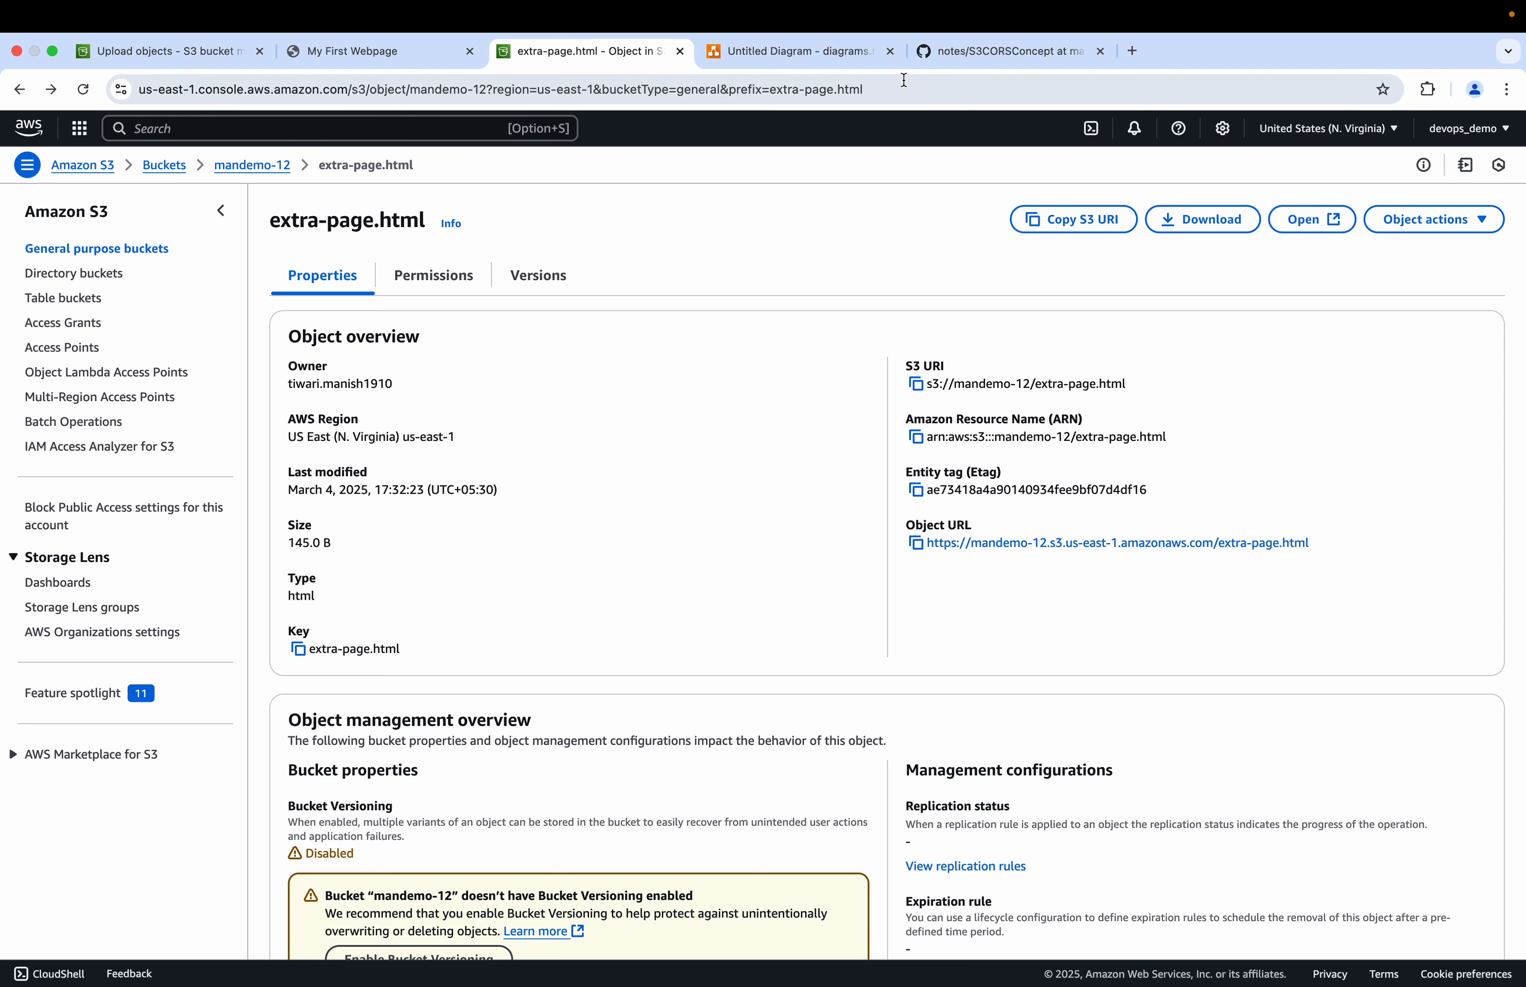
left_click(805, 51)
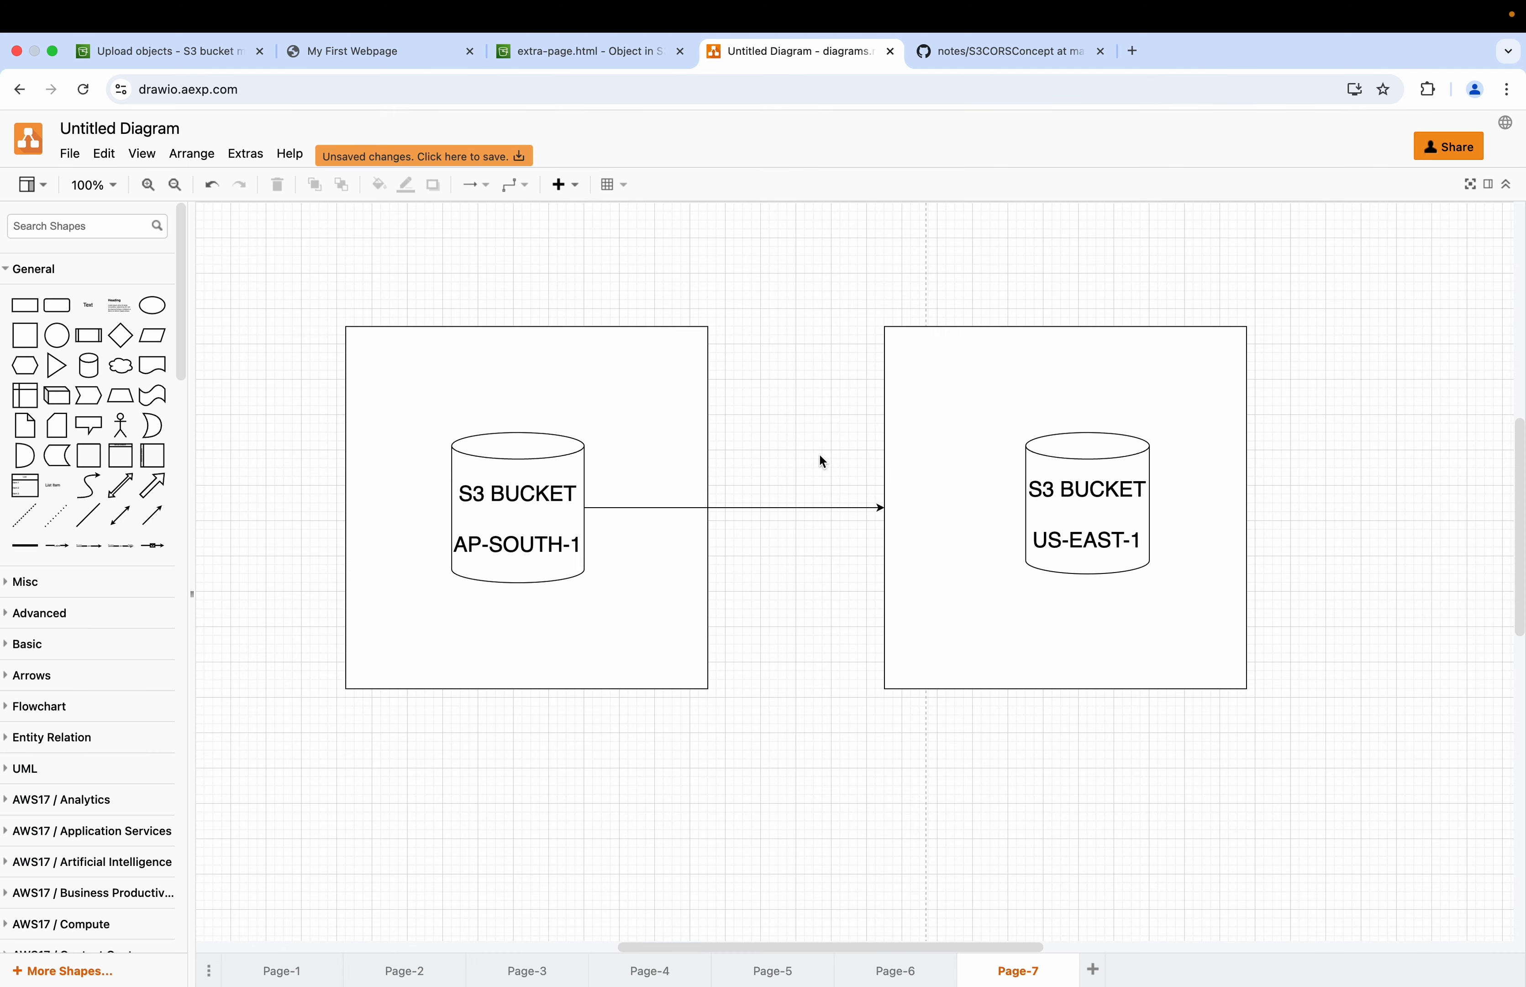
left_click(989, 495)
Step: Reload the mandemo-11 website and inspect the failed extra-page.html request and its headers in the Network panel
left_click(356, 54)
left_click(82, 91)
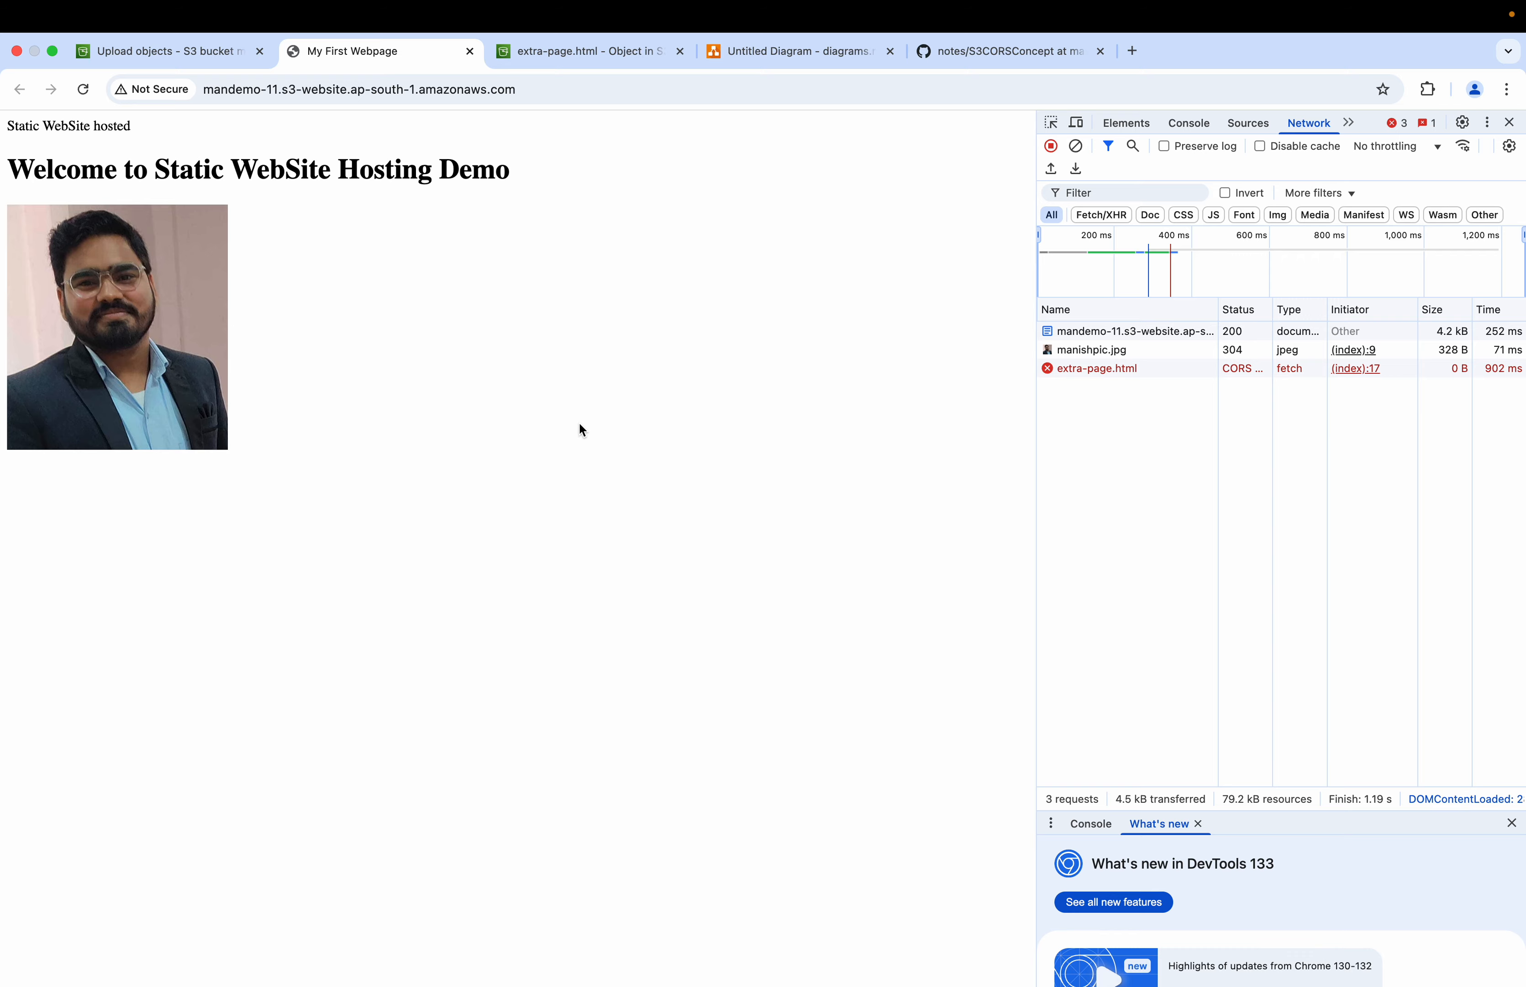
key("super+Tab")
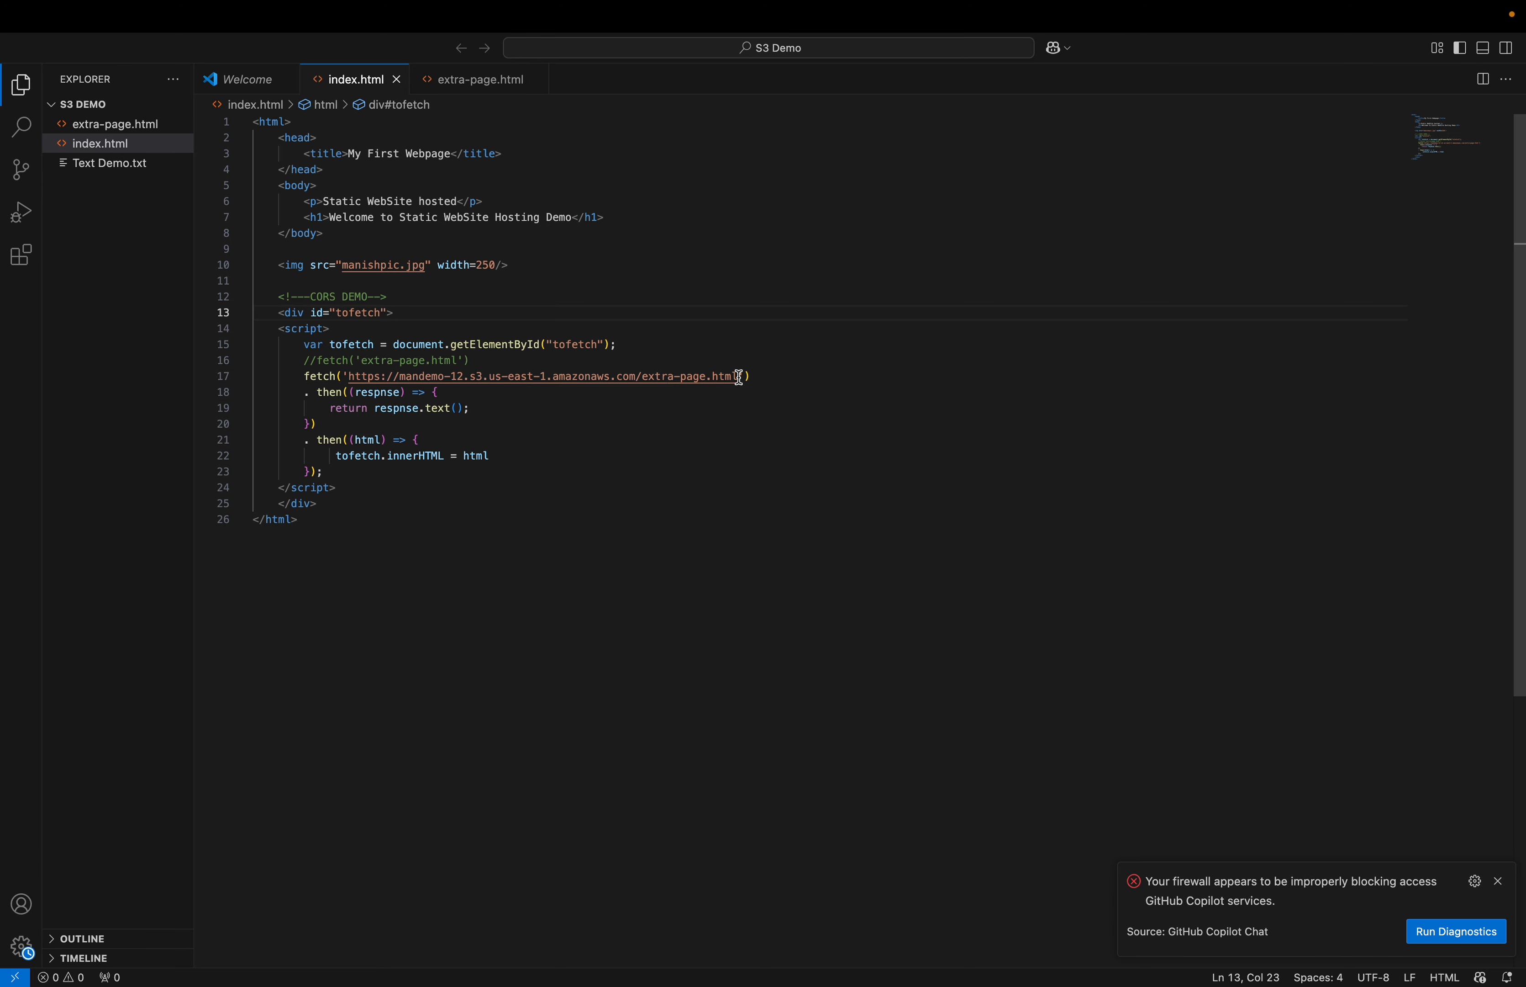
key("super+Tab")
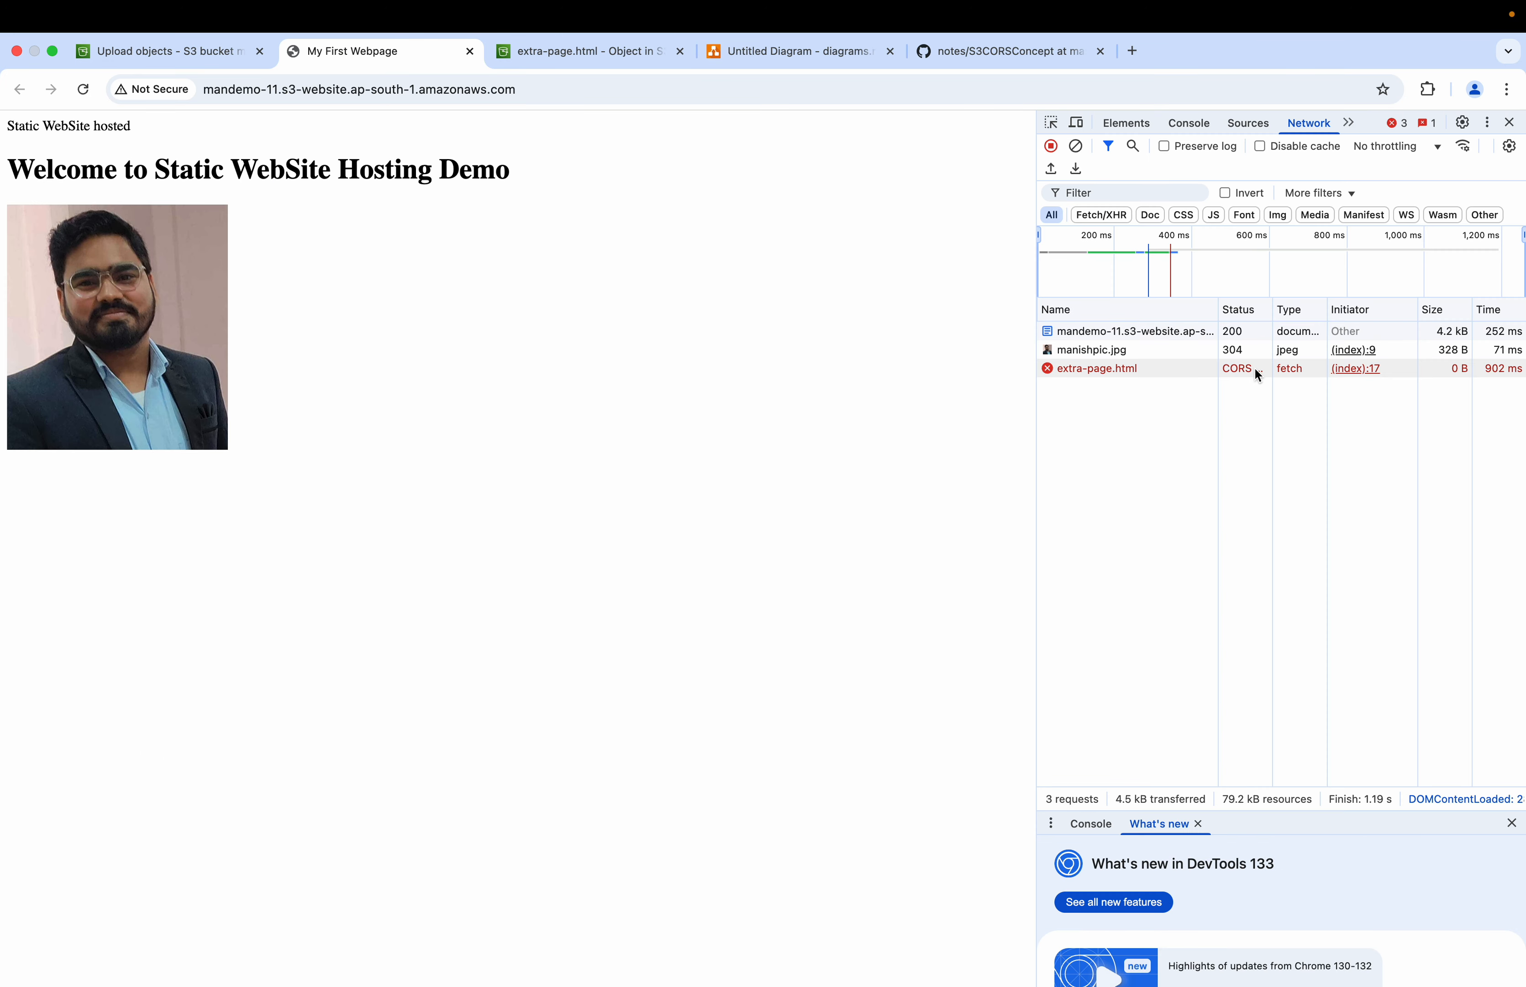
double_click(1241, 367)
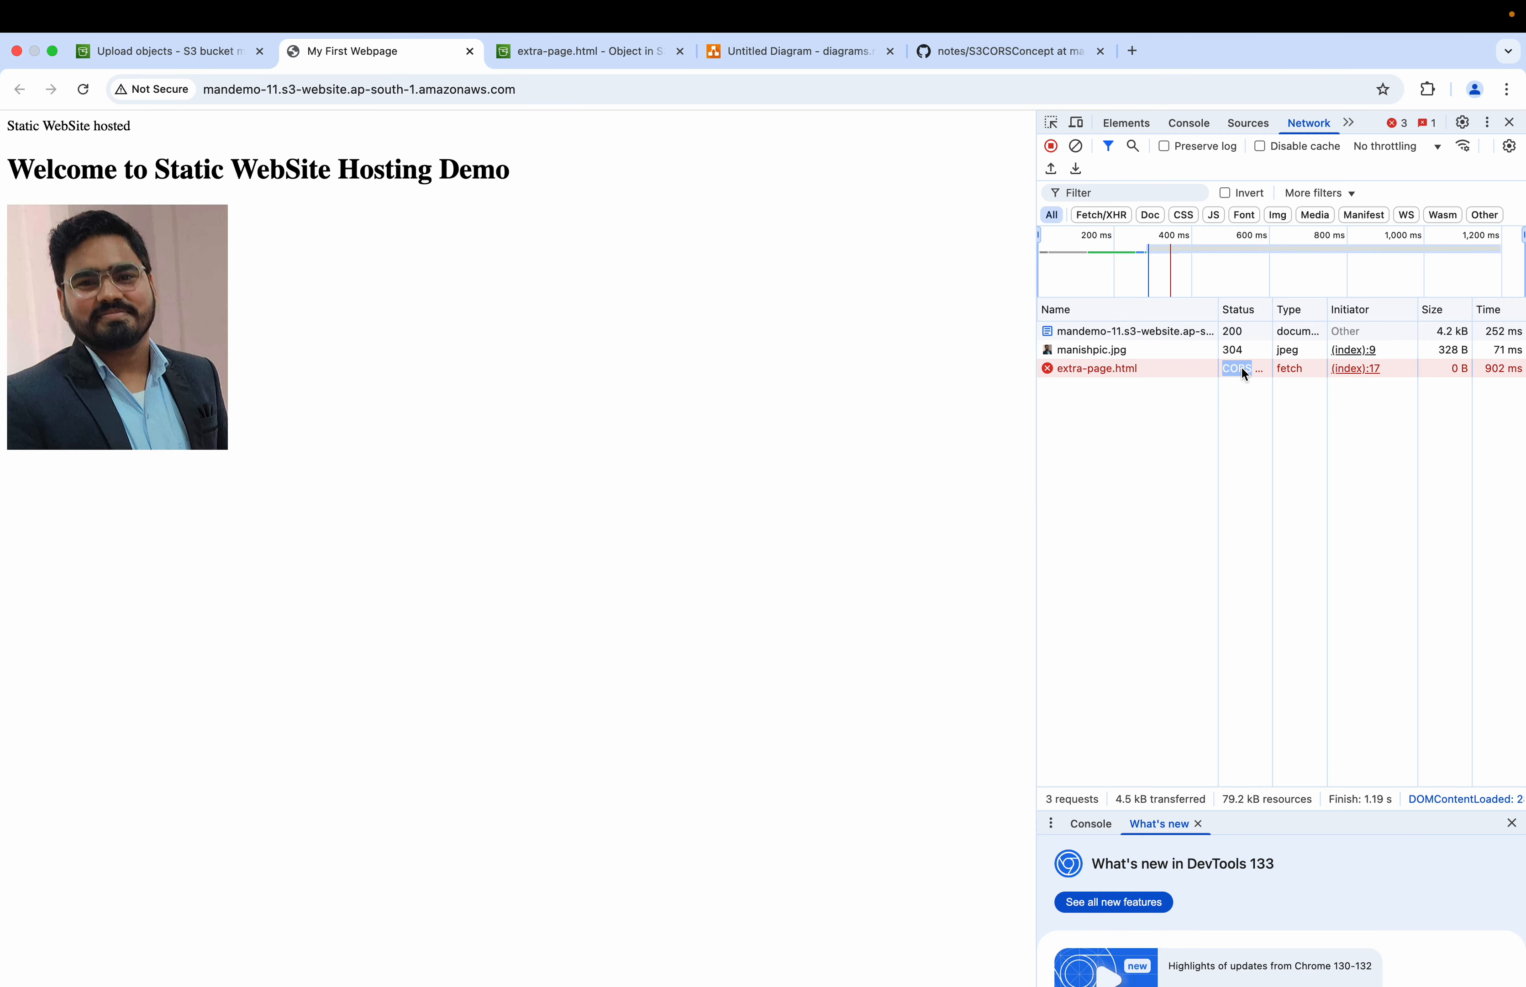
left_click(1119, 373)
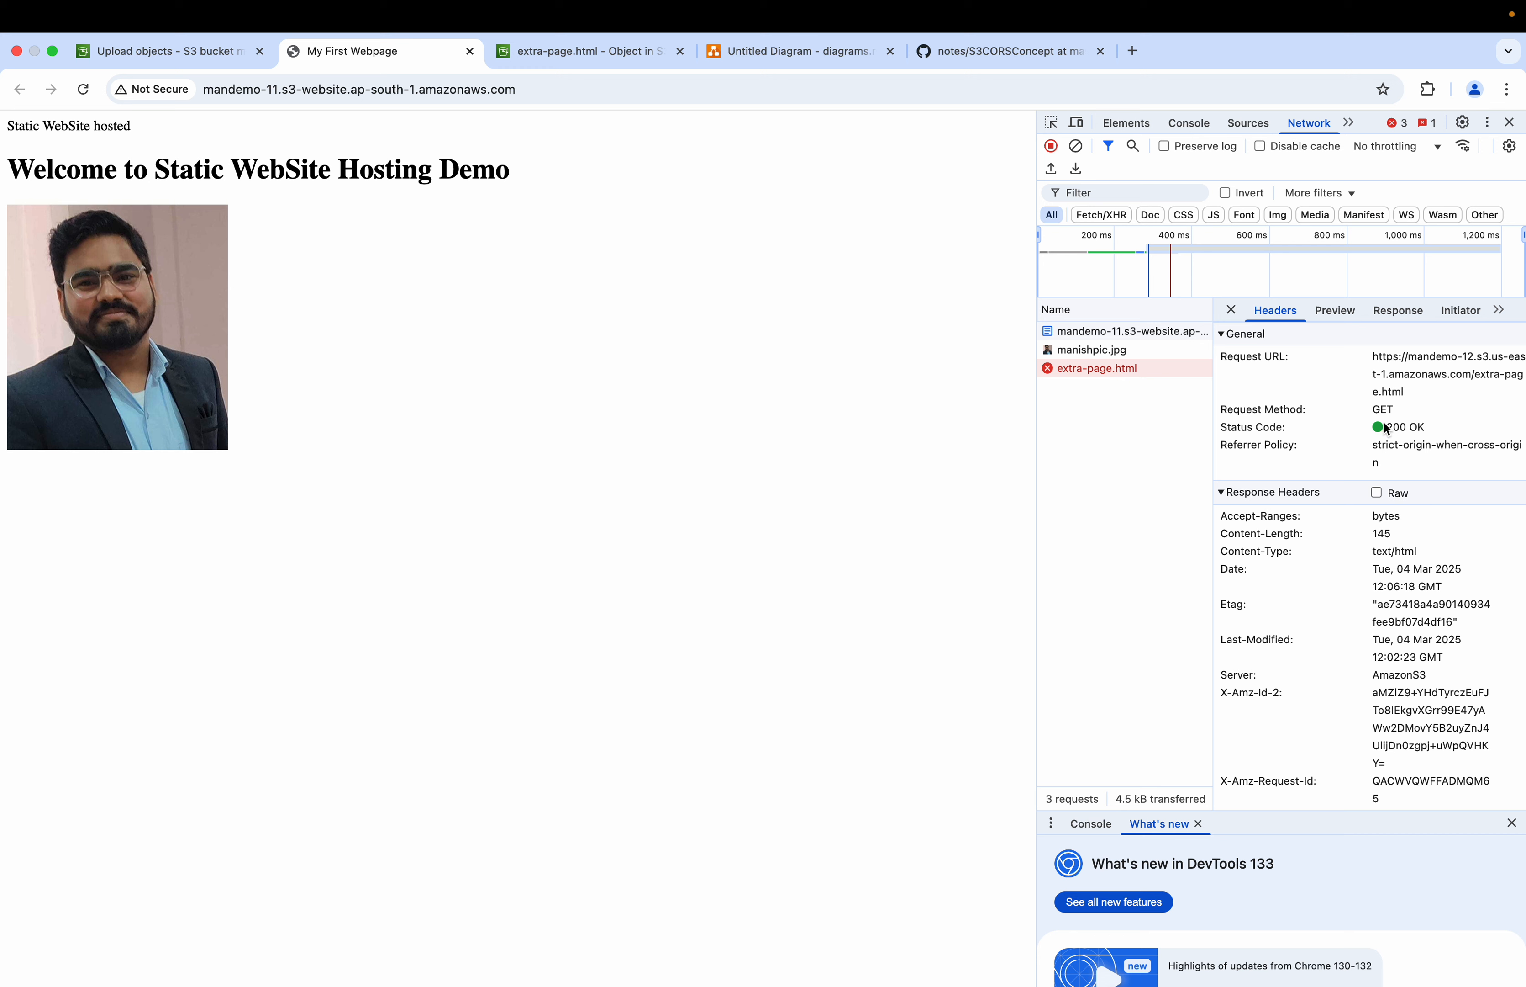
mouse_move(1372, 356)
left_mouse_down()
mouse_move(1406, 395)
mouse_move(1372, 364)
left_mouse_up()
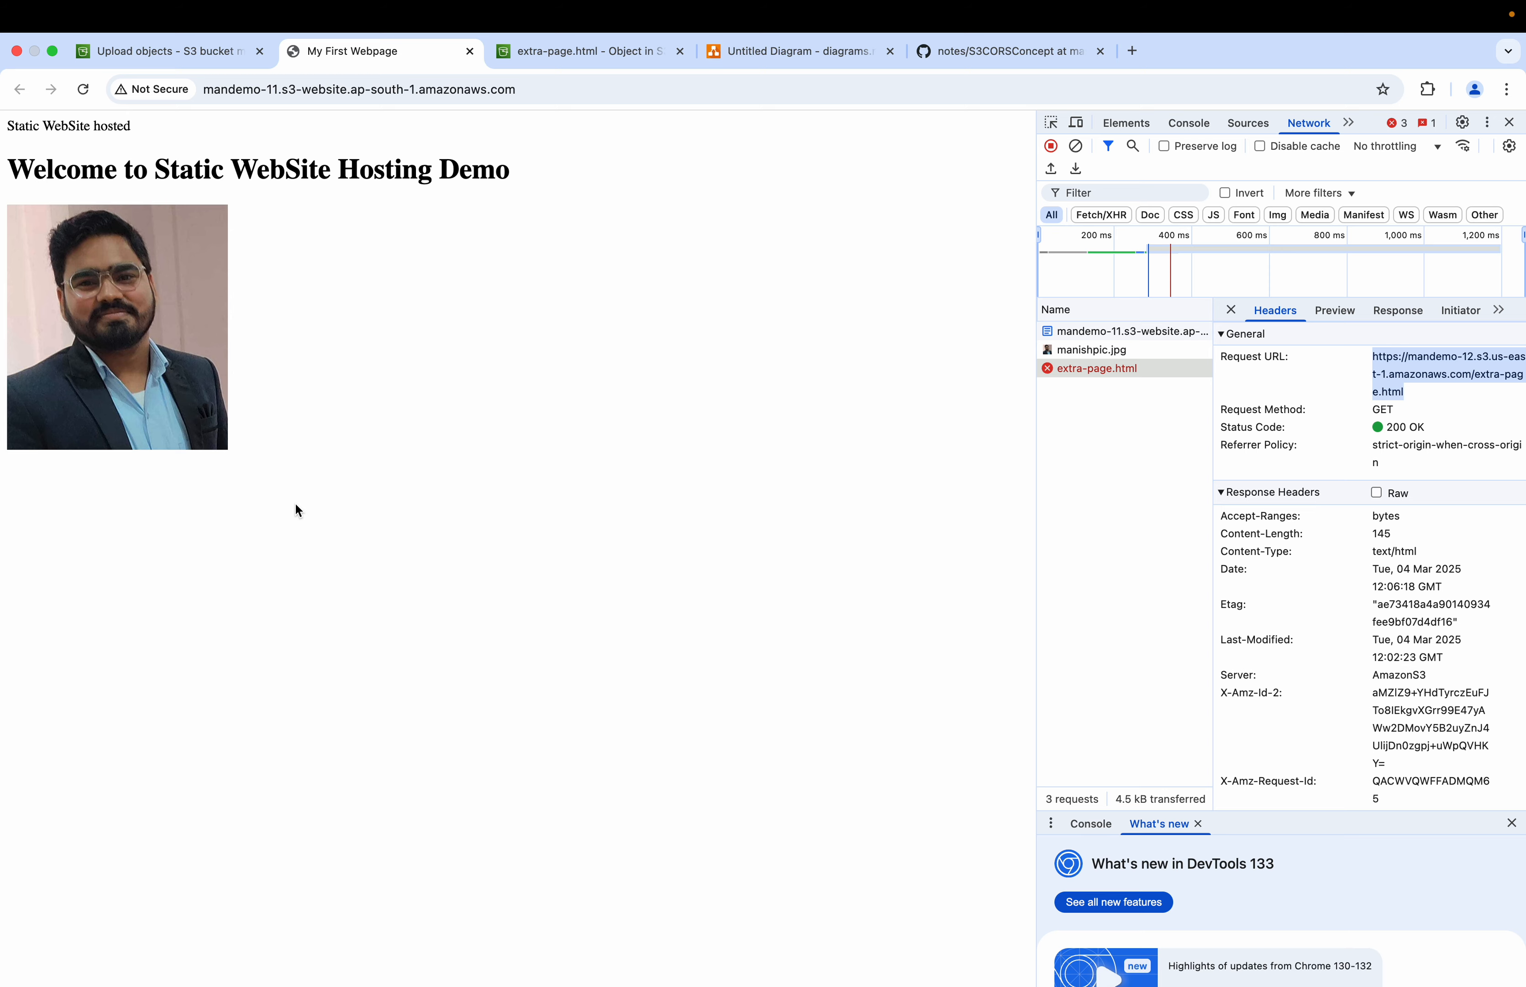
Step: Navigate to mandemo-12's permissions and locate its Cross-origin resource sharing (CORS) configuration
left_click(792, 55)
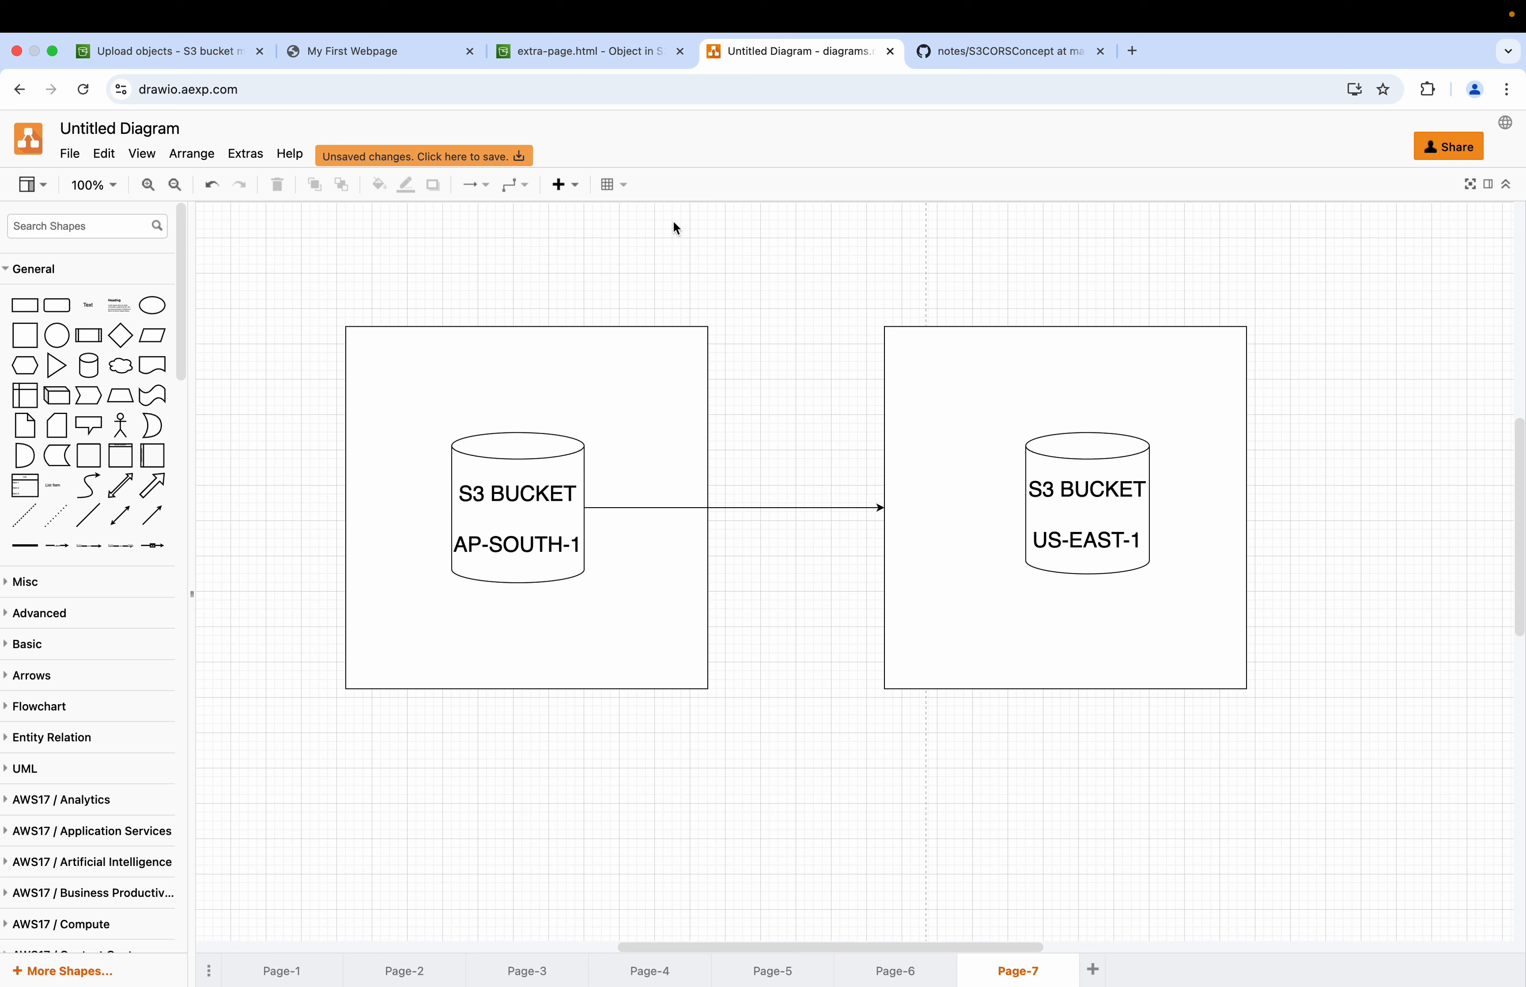
left_click(582, 51)
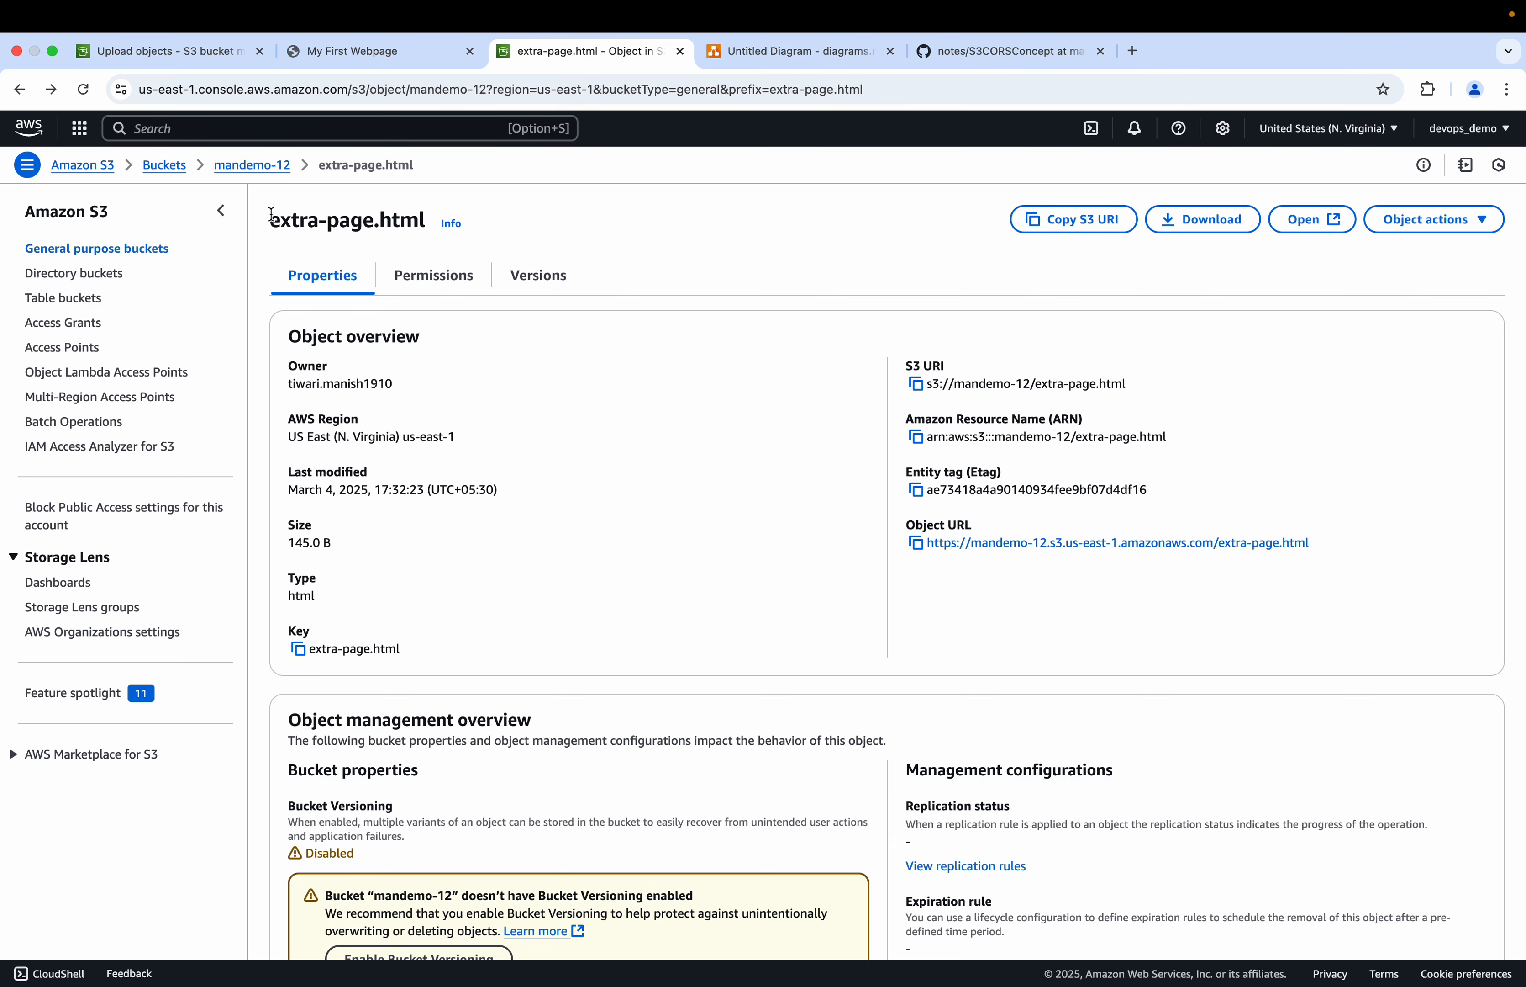
left_click(247, 165)
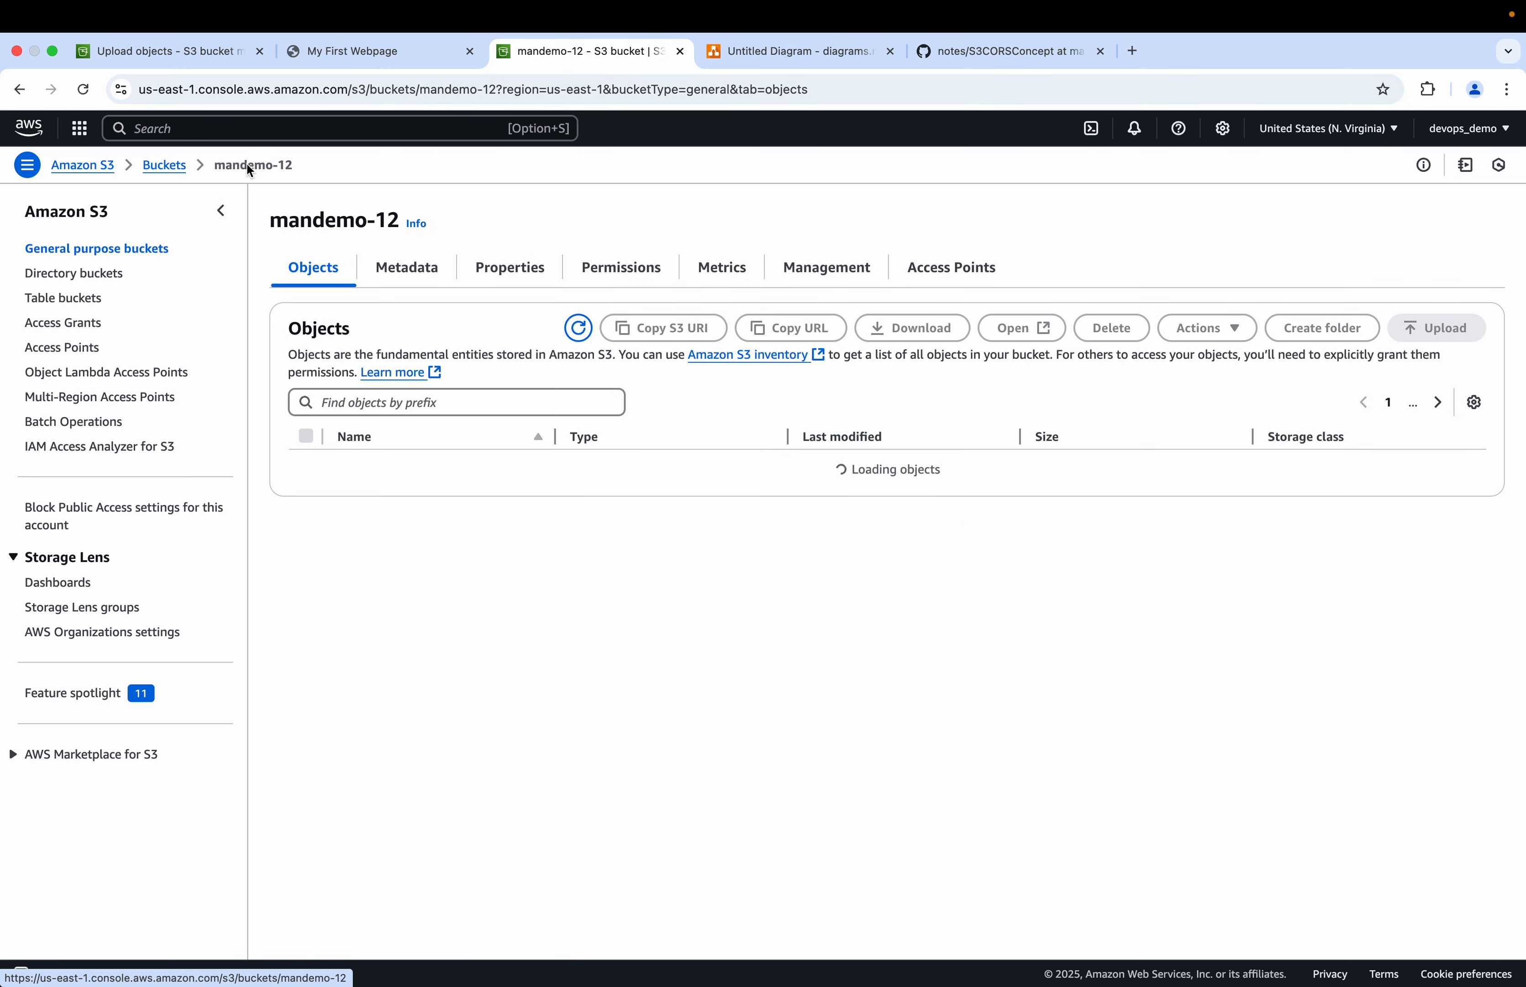
left_click(525, 278)
scroll(582, 563, "down", 7)
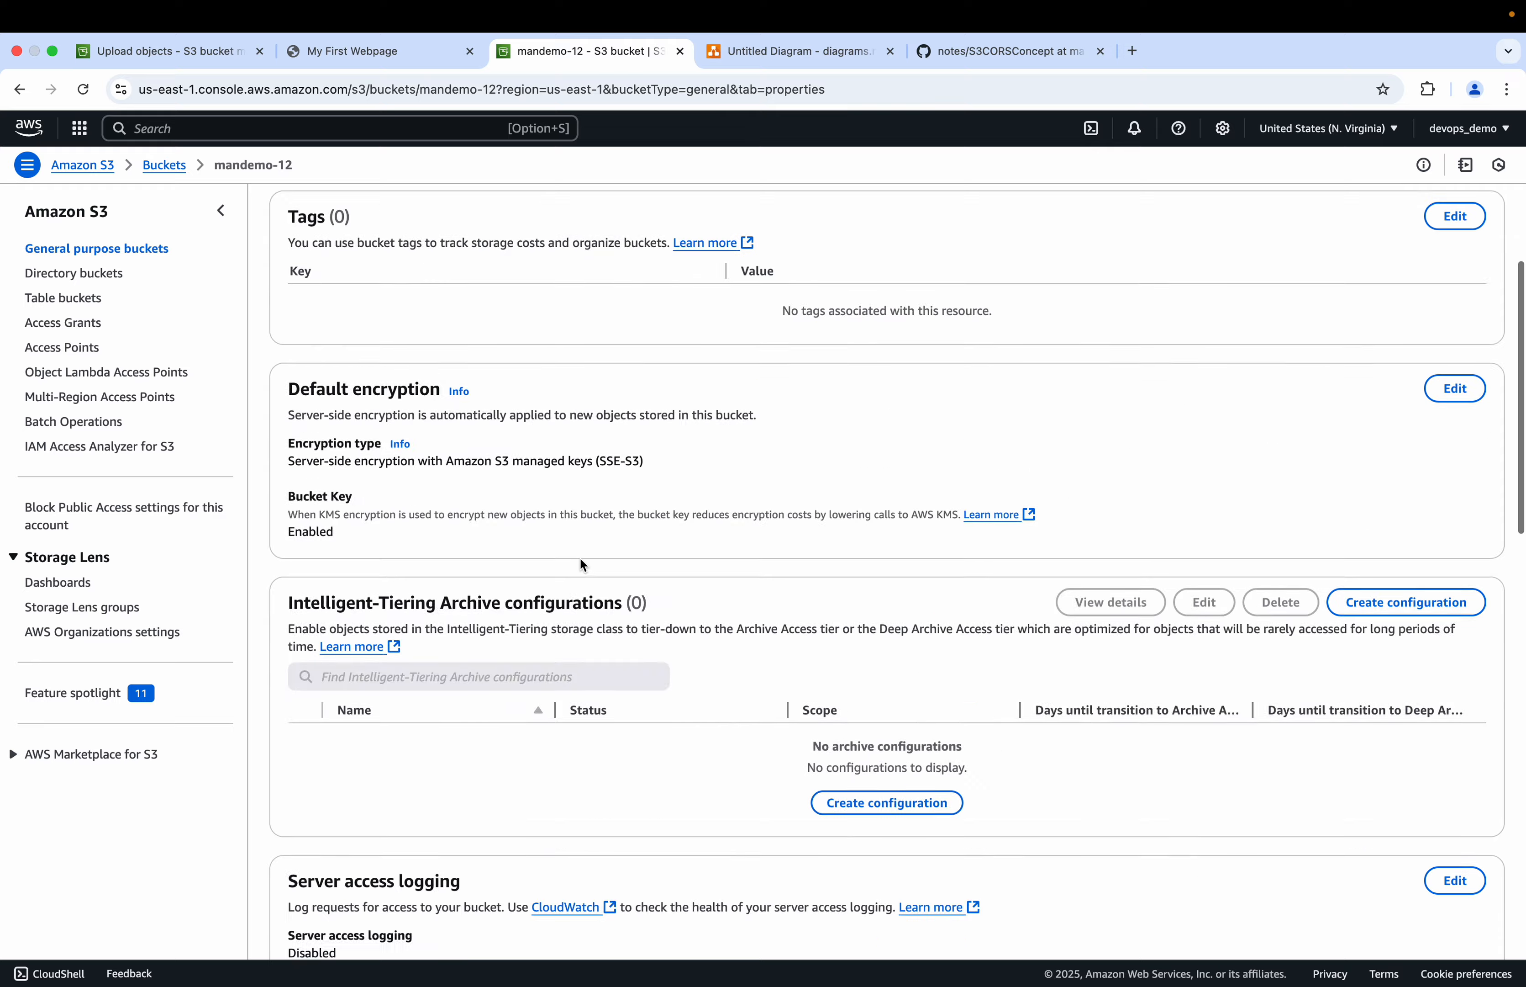
scroll(581, 560, "down", 10)
scroll(581, 559, "up", 20)
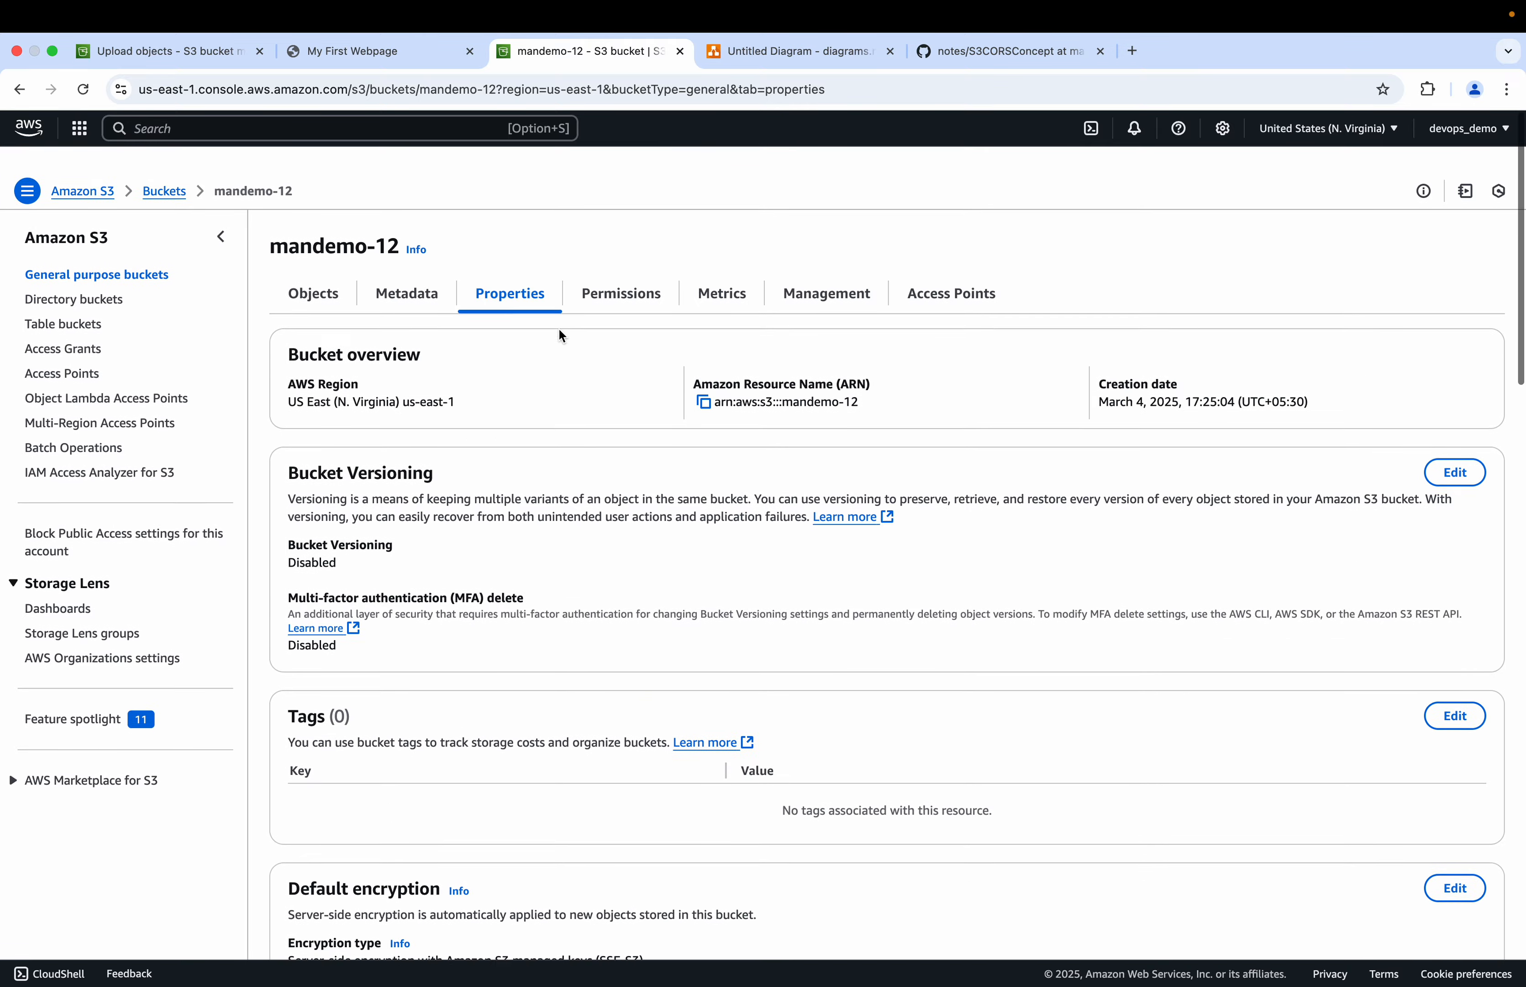
left_click(622, 290)
scroll(599, 513, "down", 15)
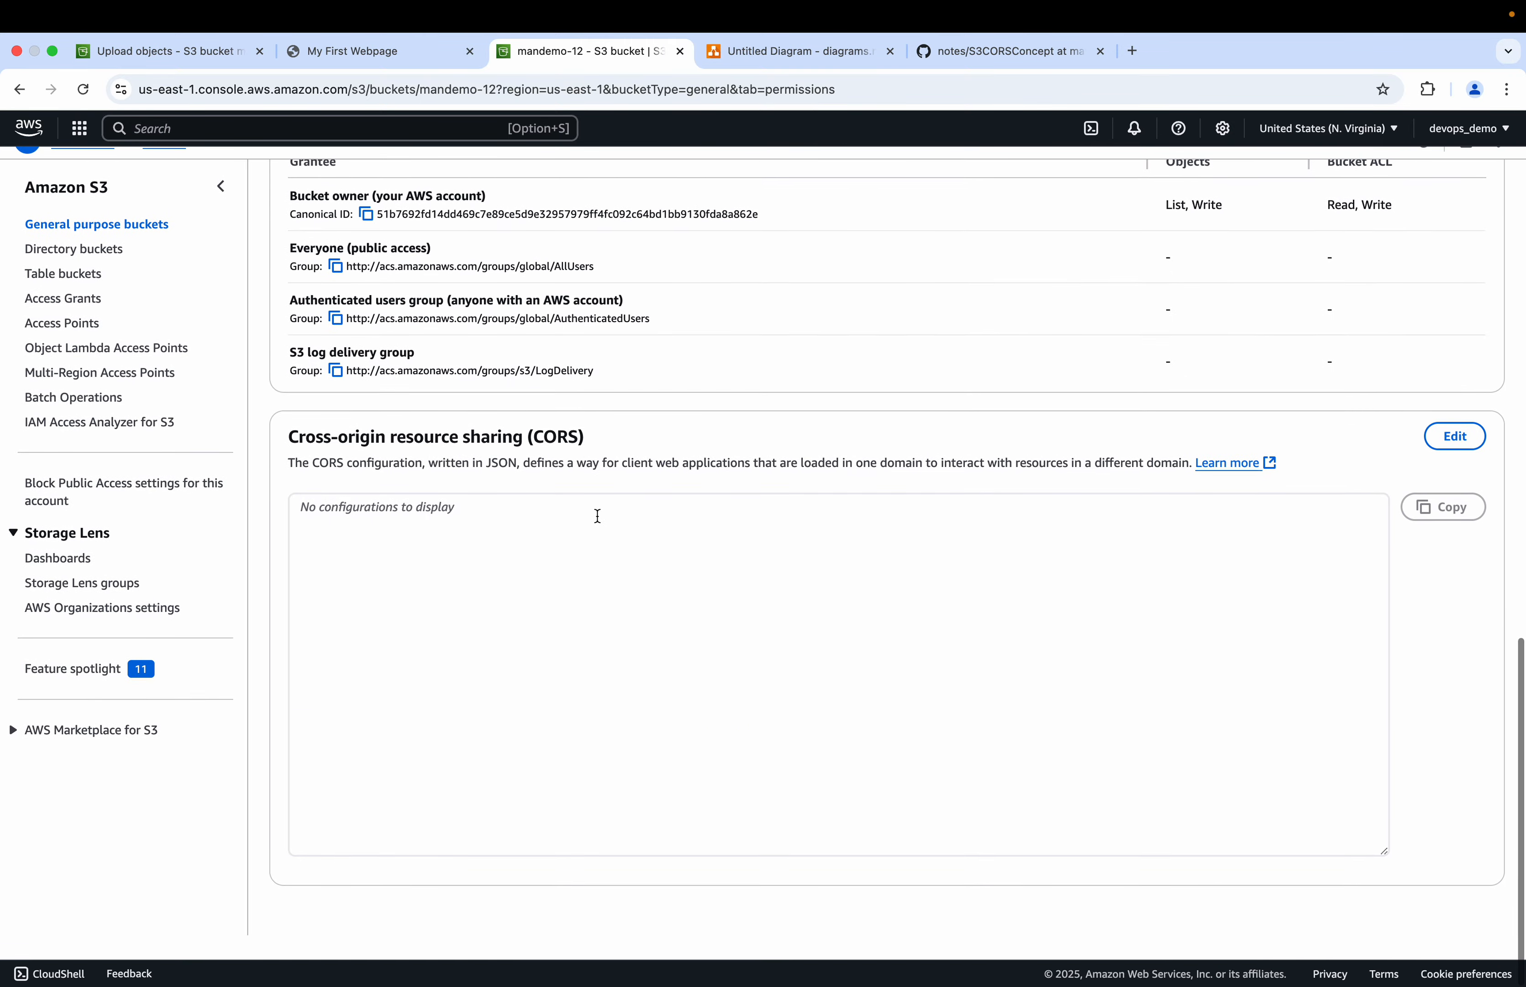
Step: Open mandemo-12's CORS editor and paste in the CORS JSON copied from the S3CORSConcept notes
left_click(1455, 457)
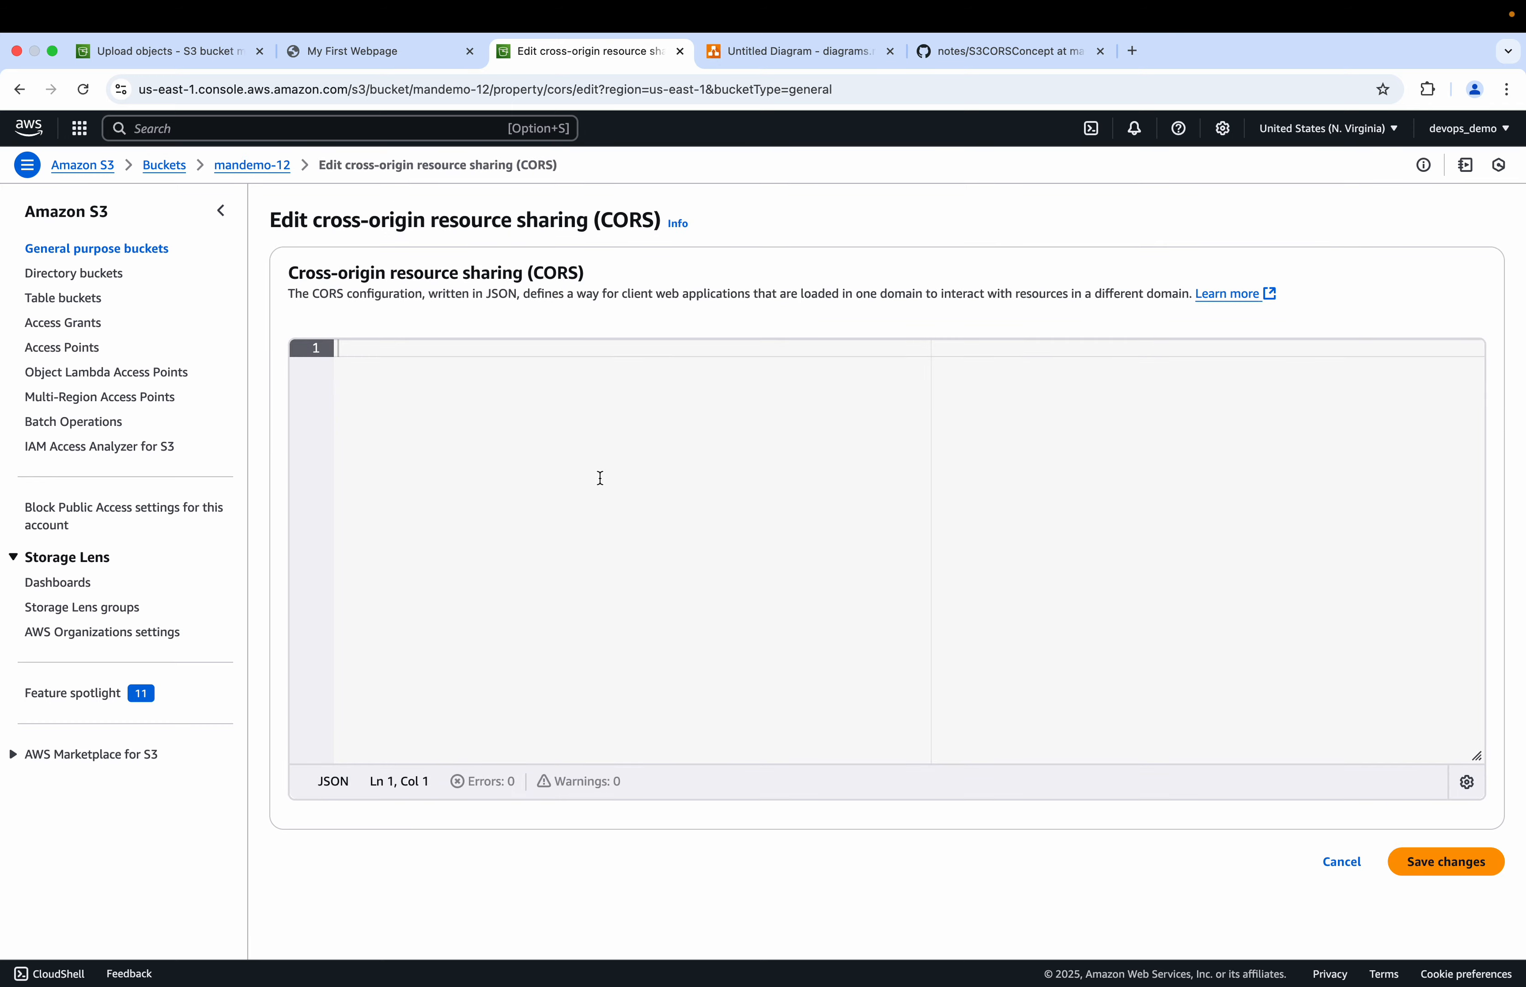
left_click(975, 52)
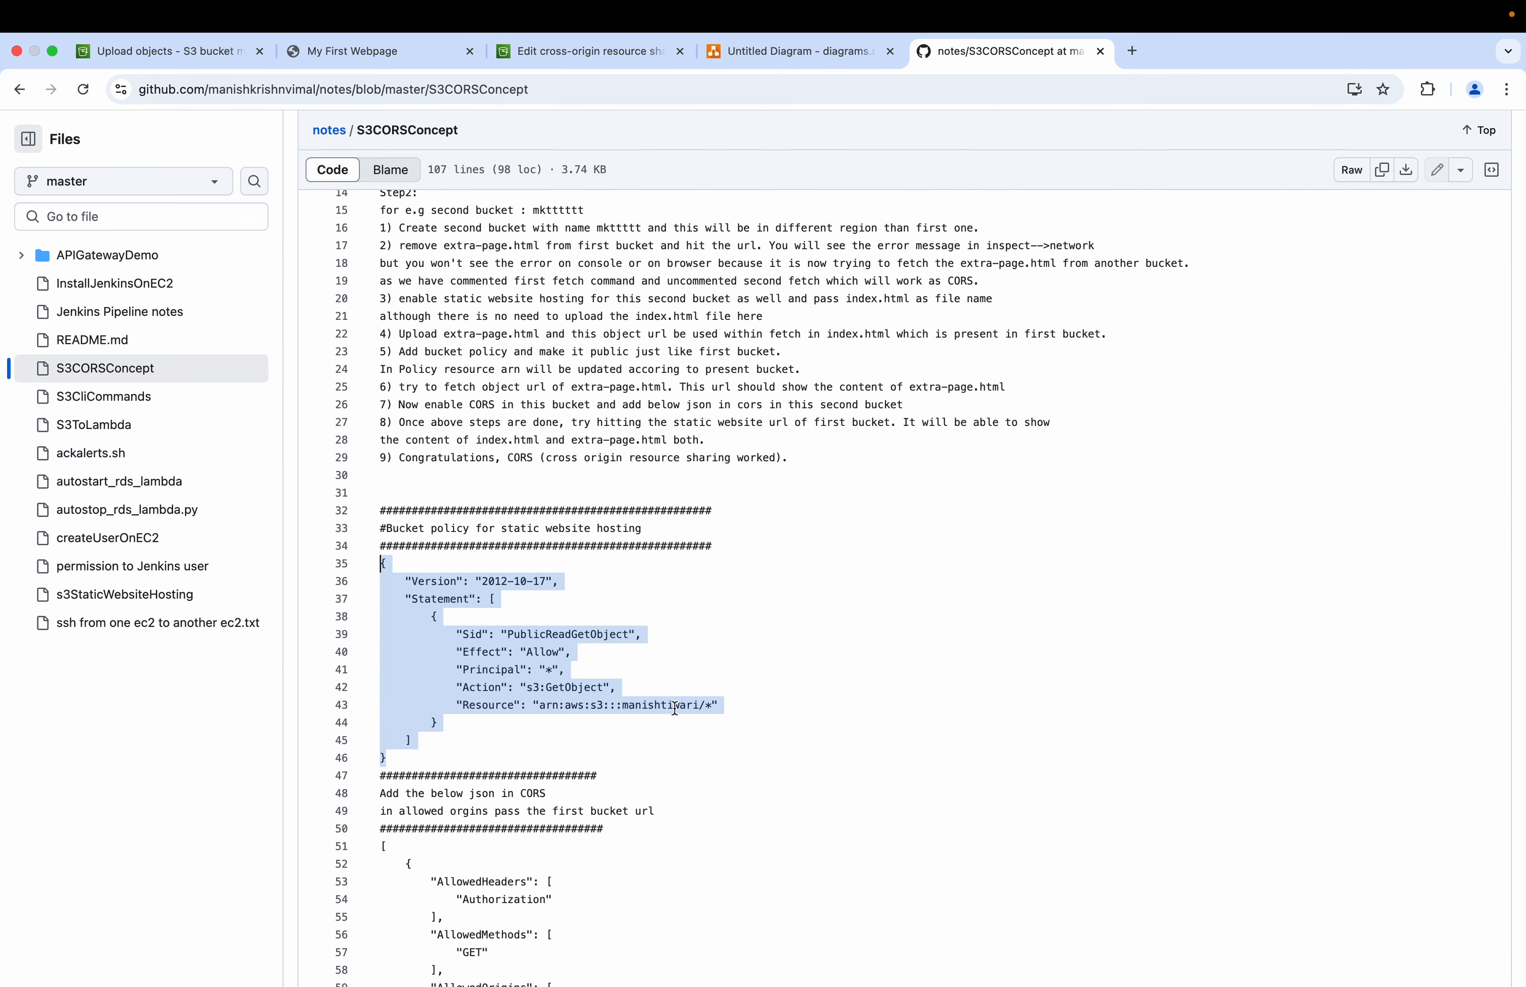
scroll(674, 708, "down", 10)
scroll(673, 708, "up", 3)
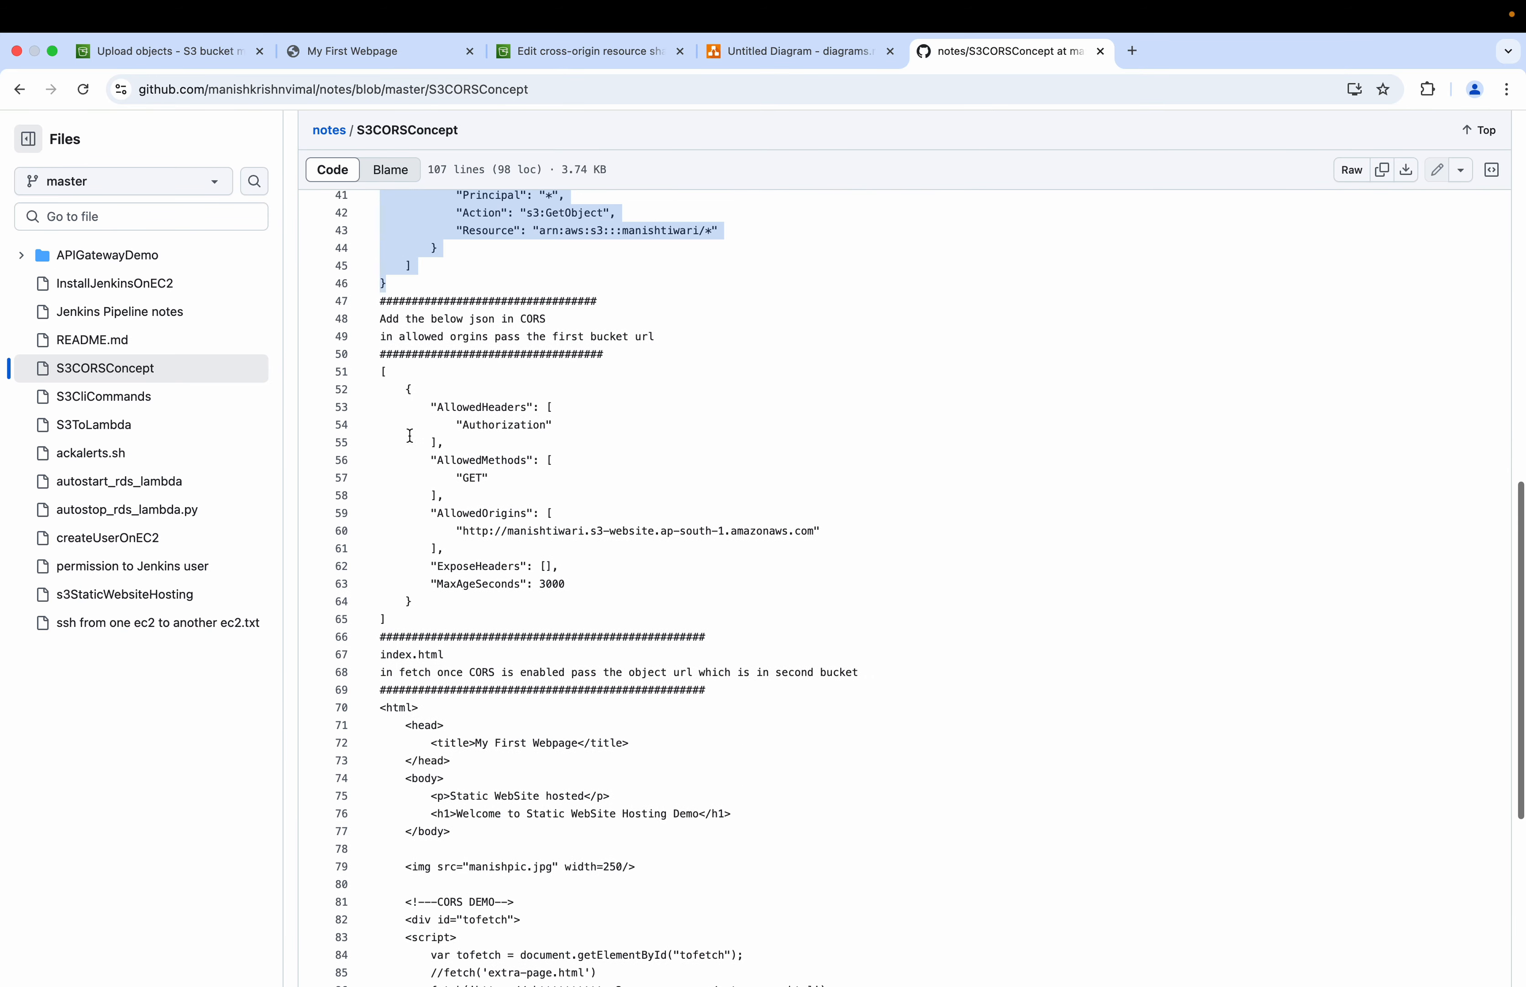
left_click_drag(381, 371, 395, 622)
key("super+c")
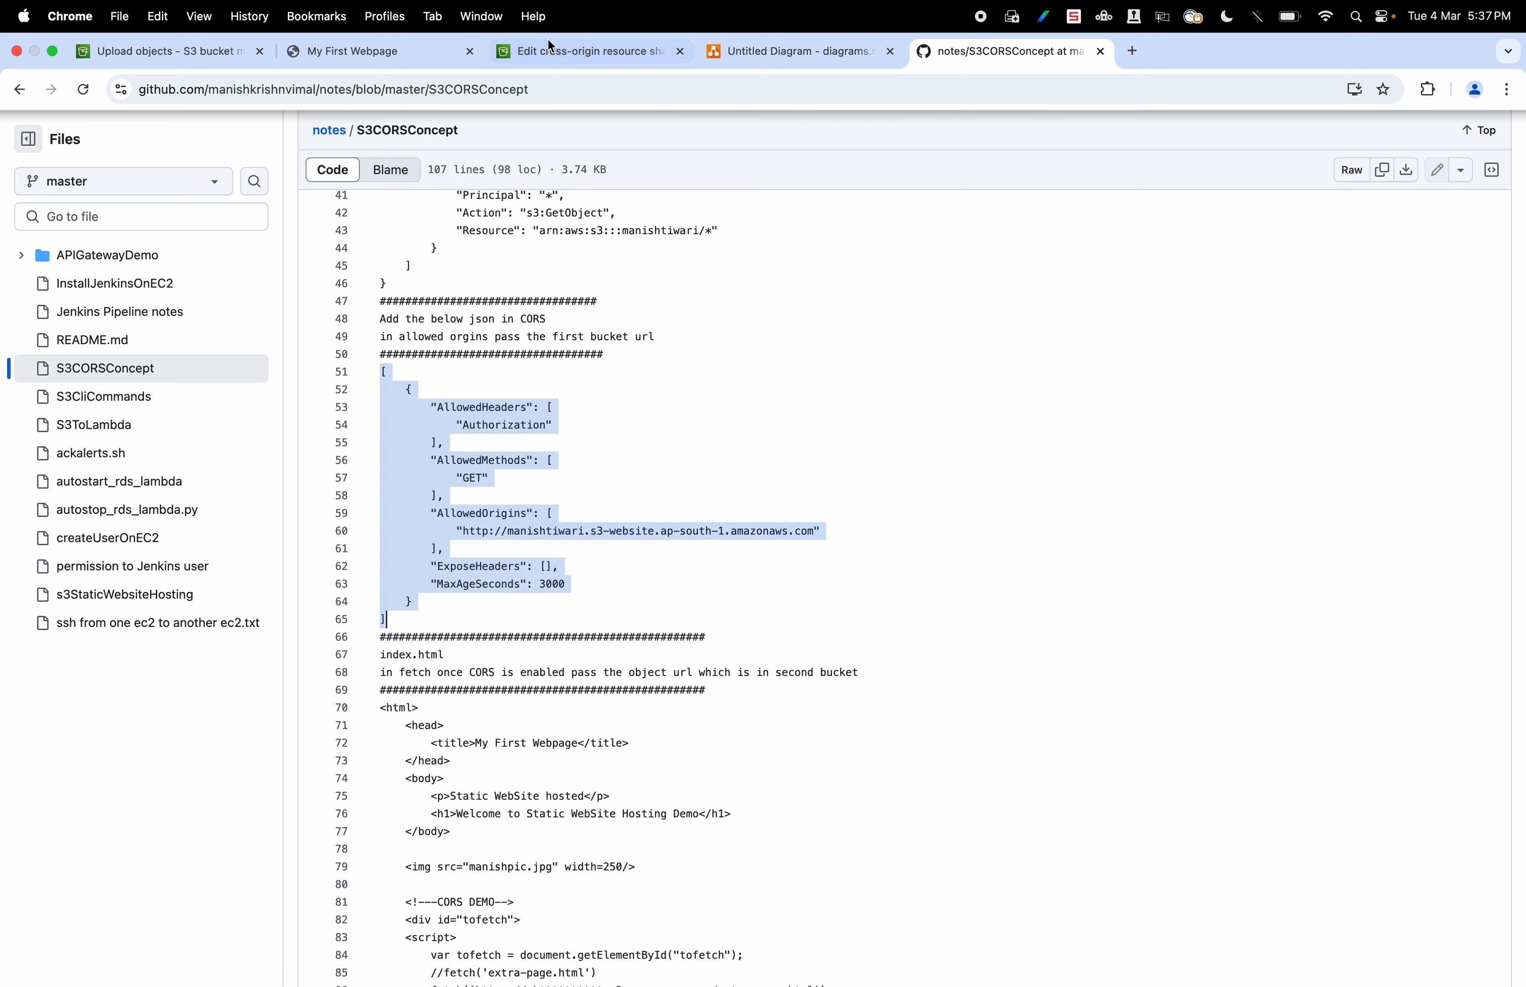
left_click(546, 58)
key("super+v")
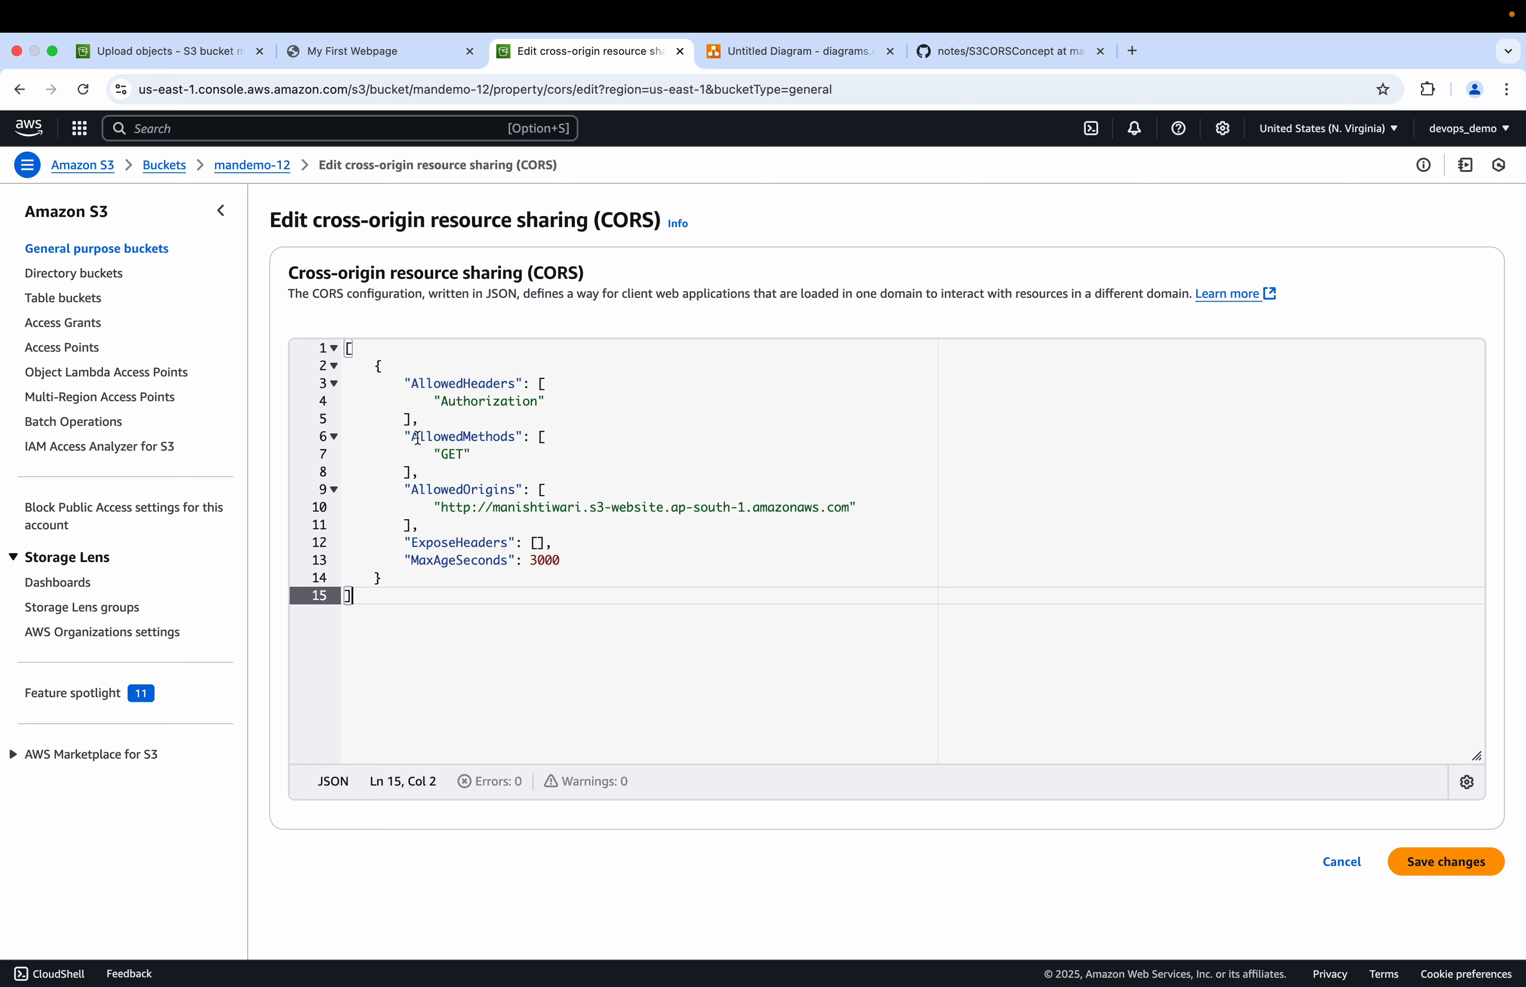
left_click_drag(441, 507, 851, 503)
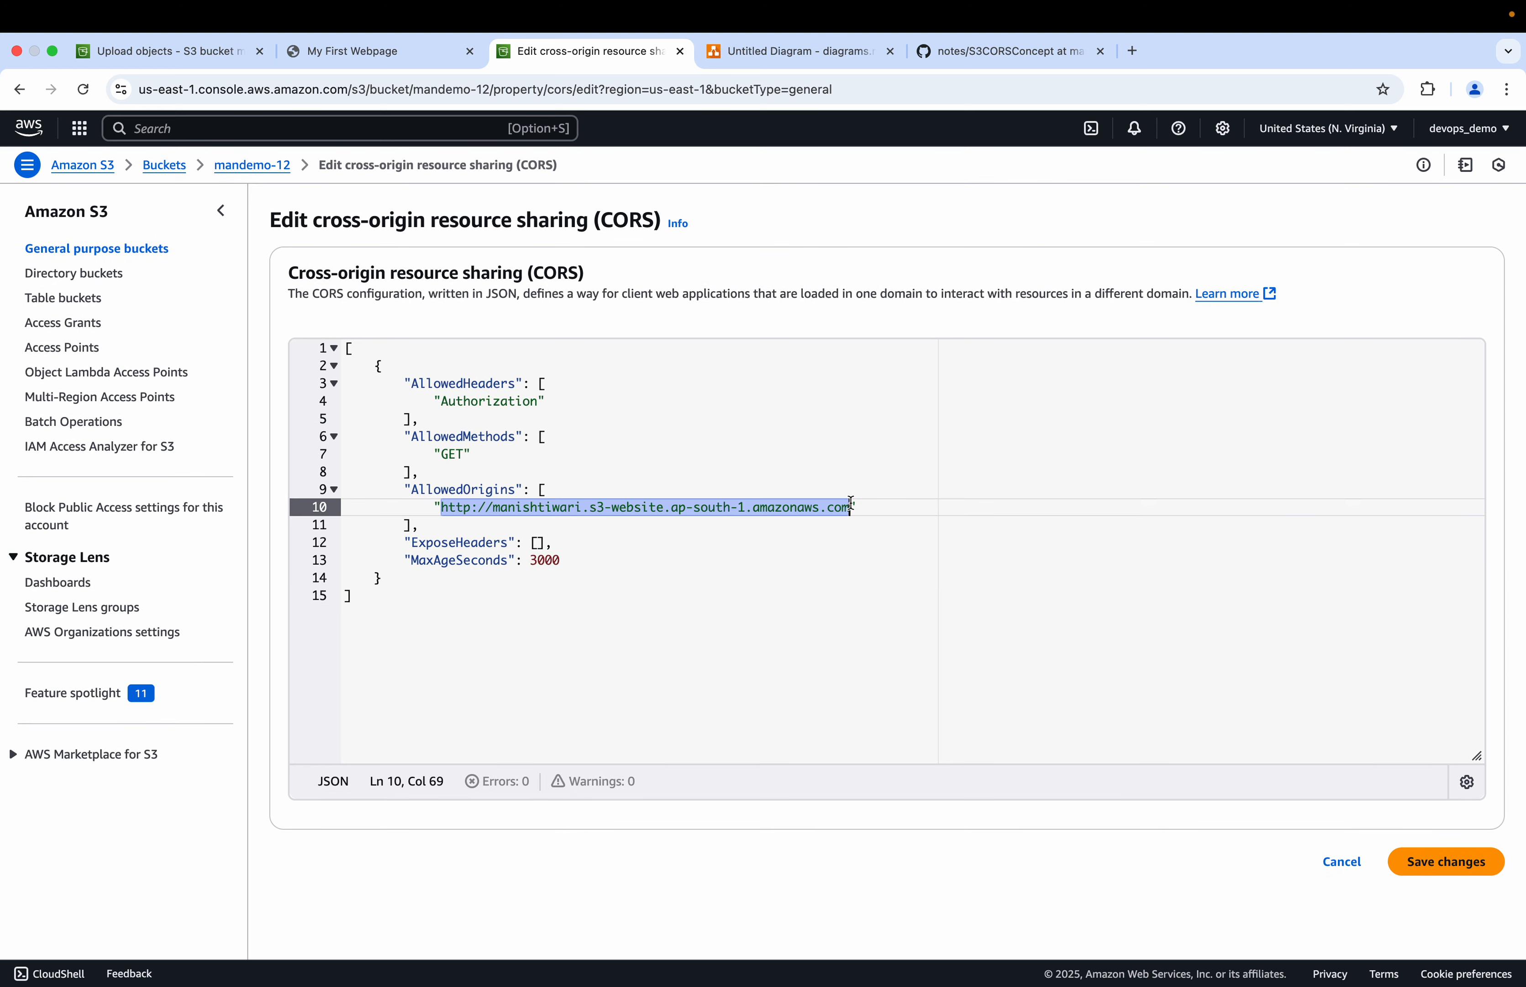
left_click(810, 51)
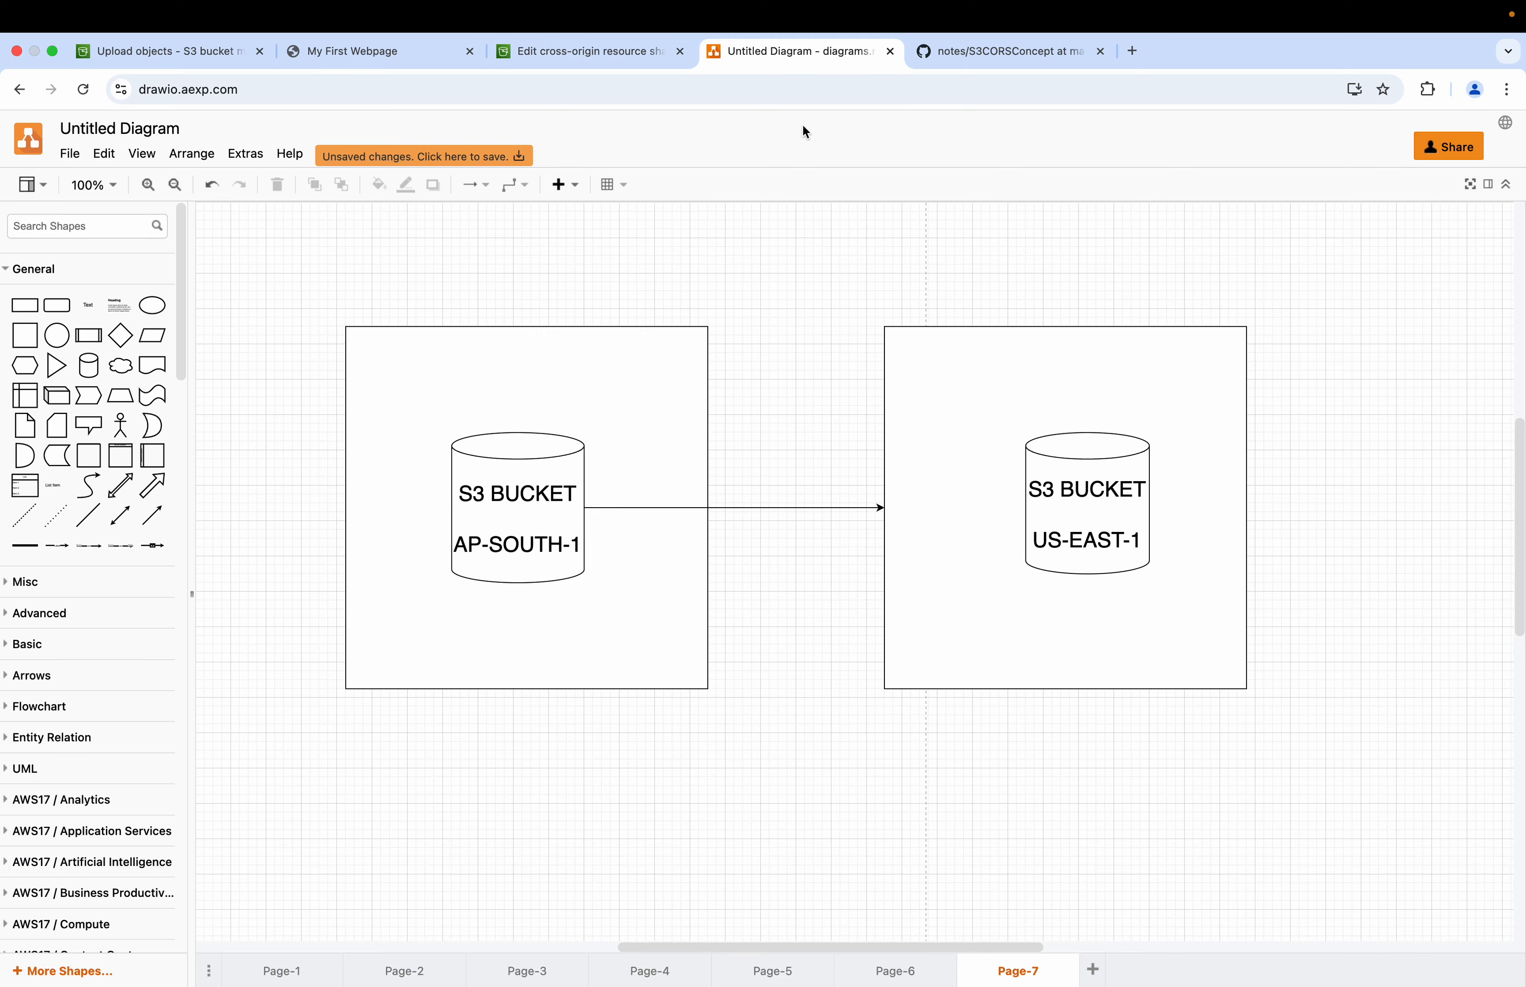
left_click(570, 55)
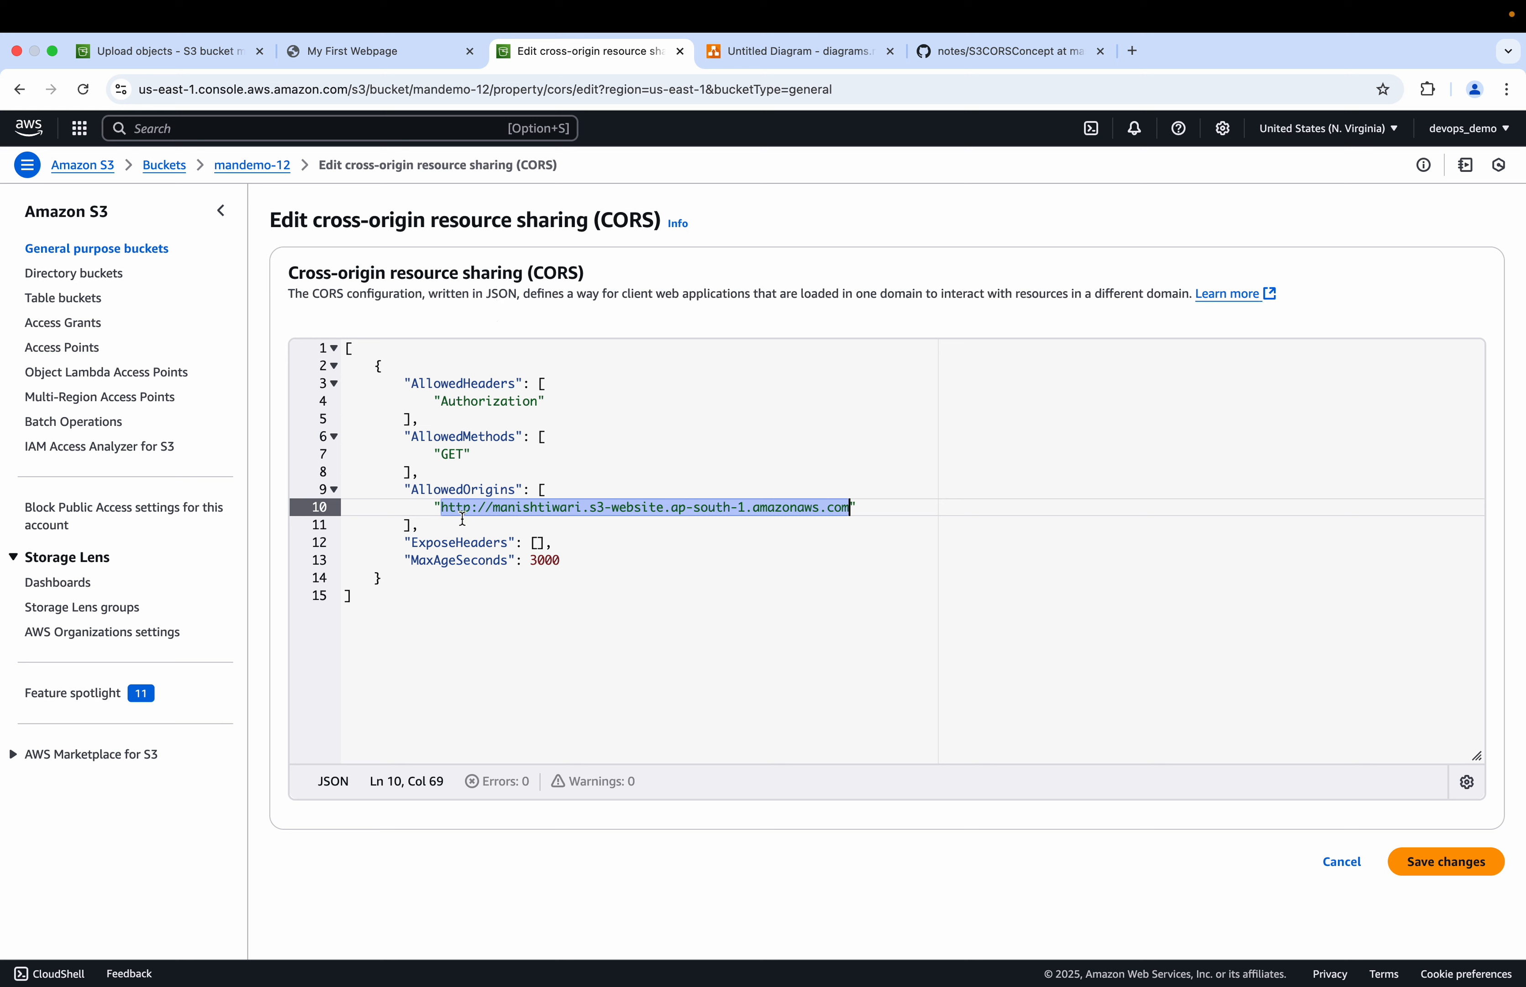
left_click(388, 52)
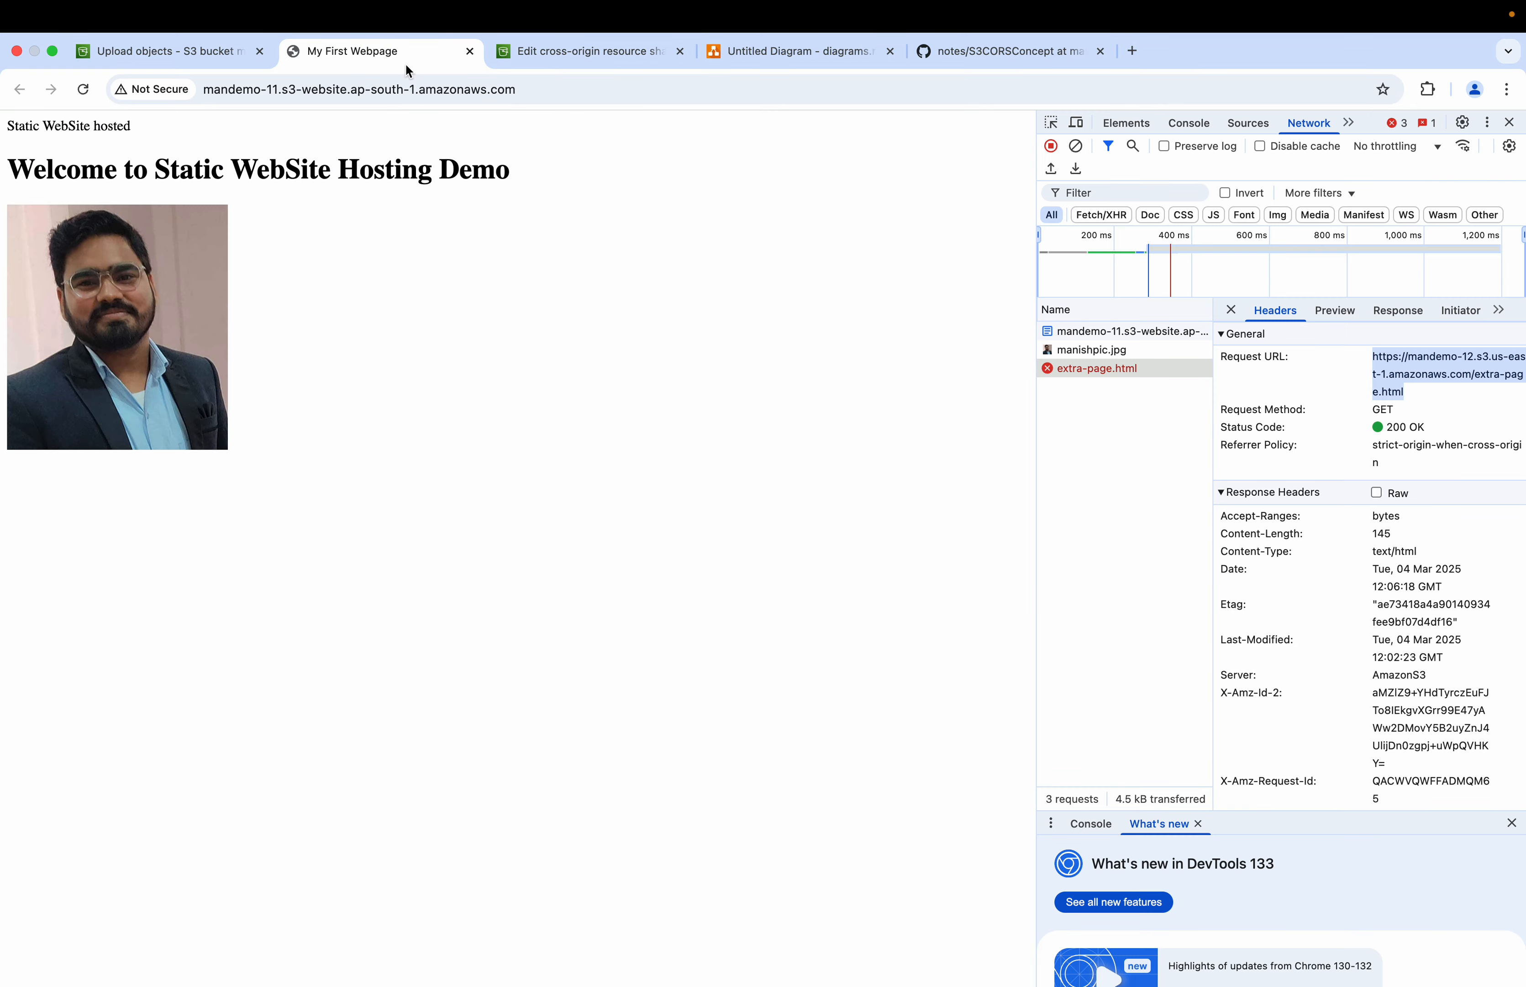
left_click(539, 93)
key("super+a")
key("super+c")
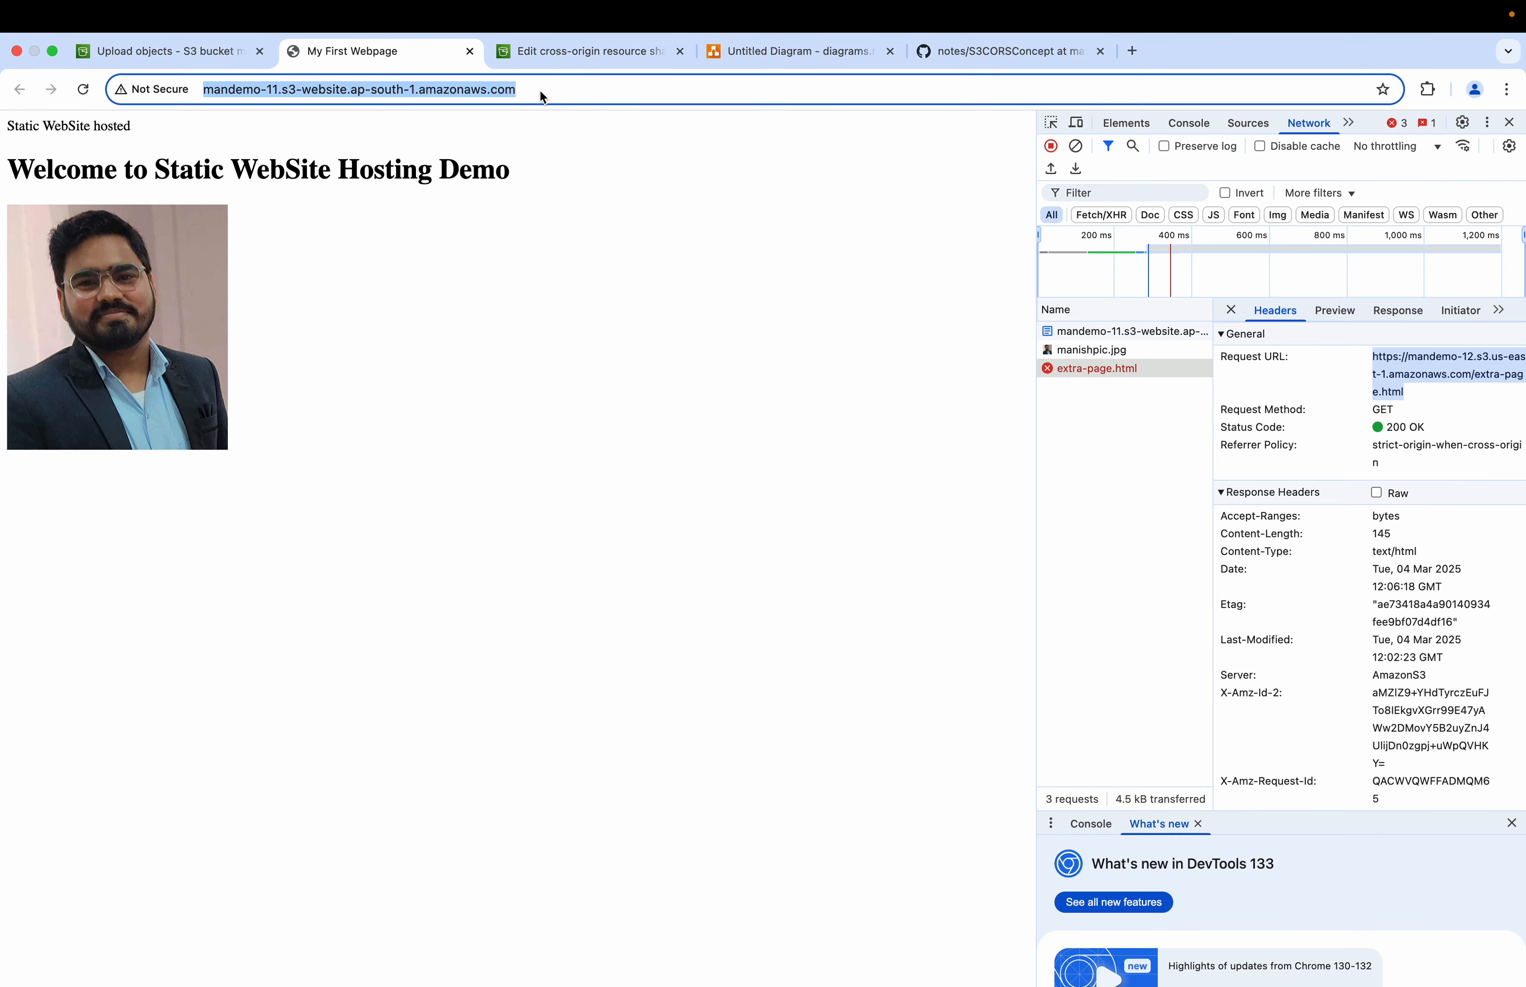
left_click(581, 51)
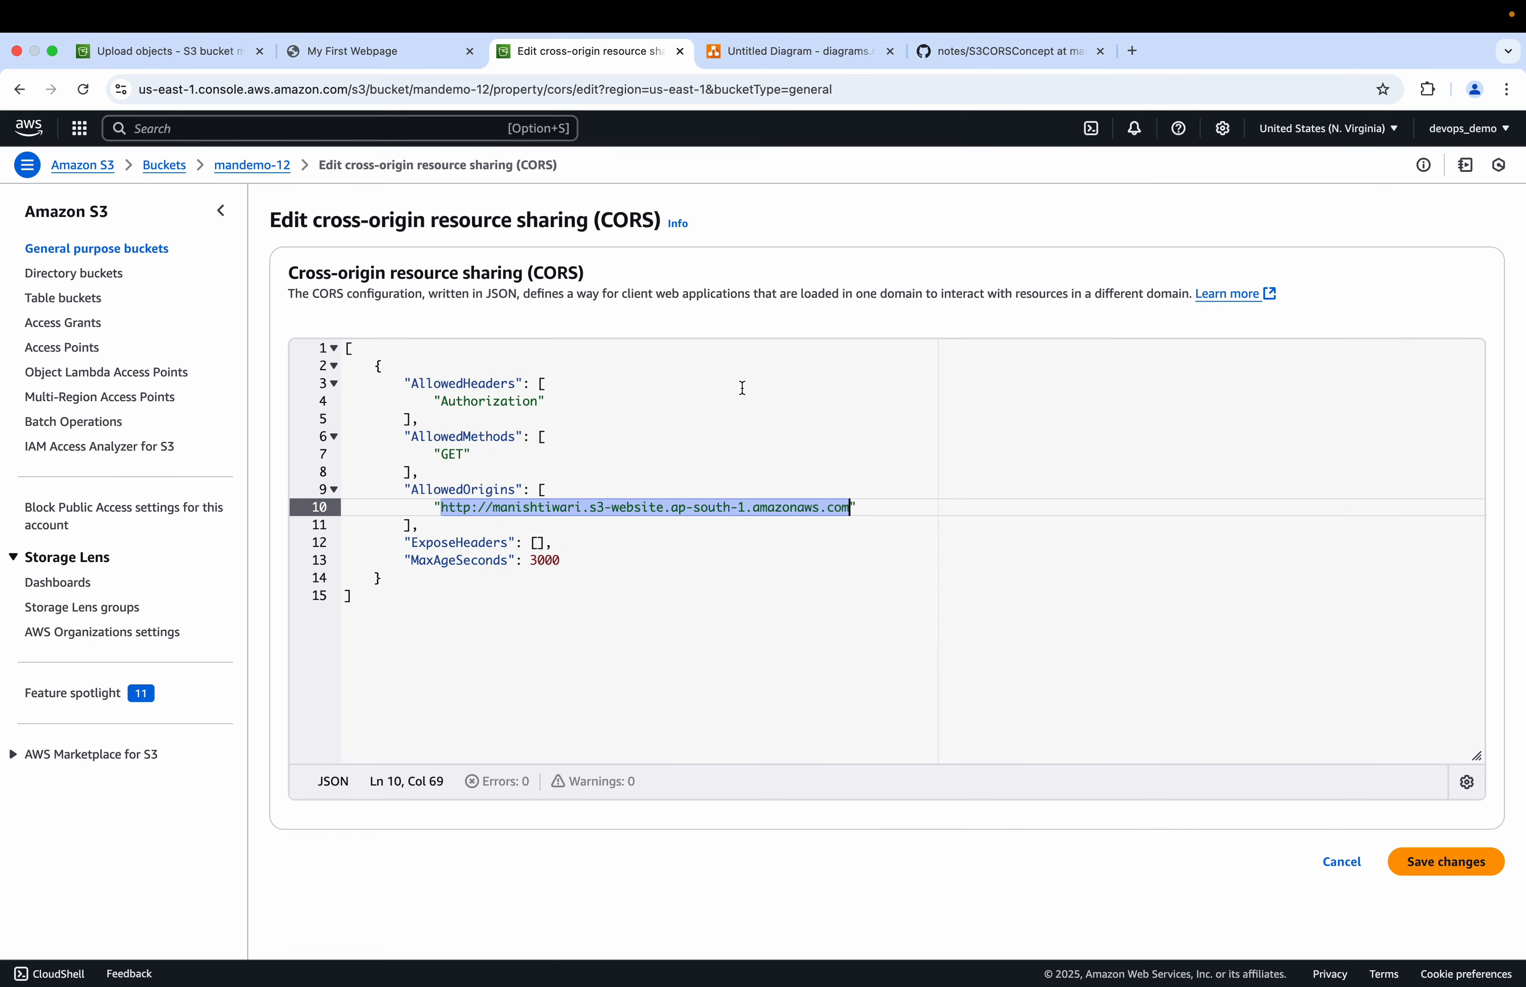
key("BackSpace")
key("super+v")
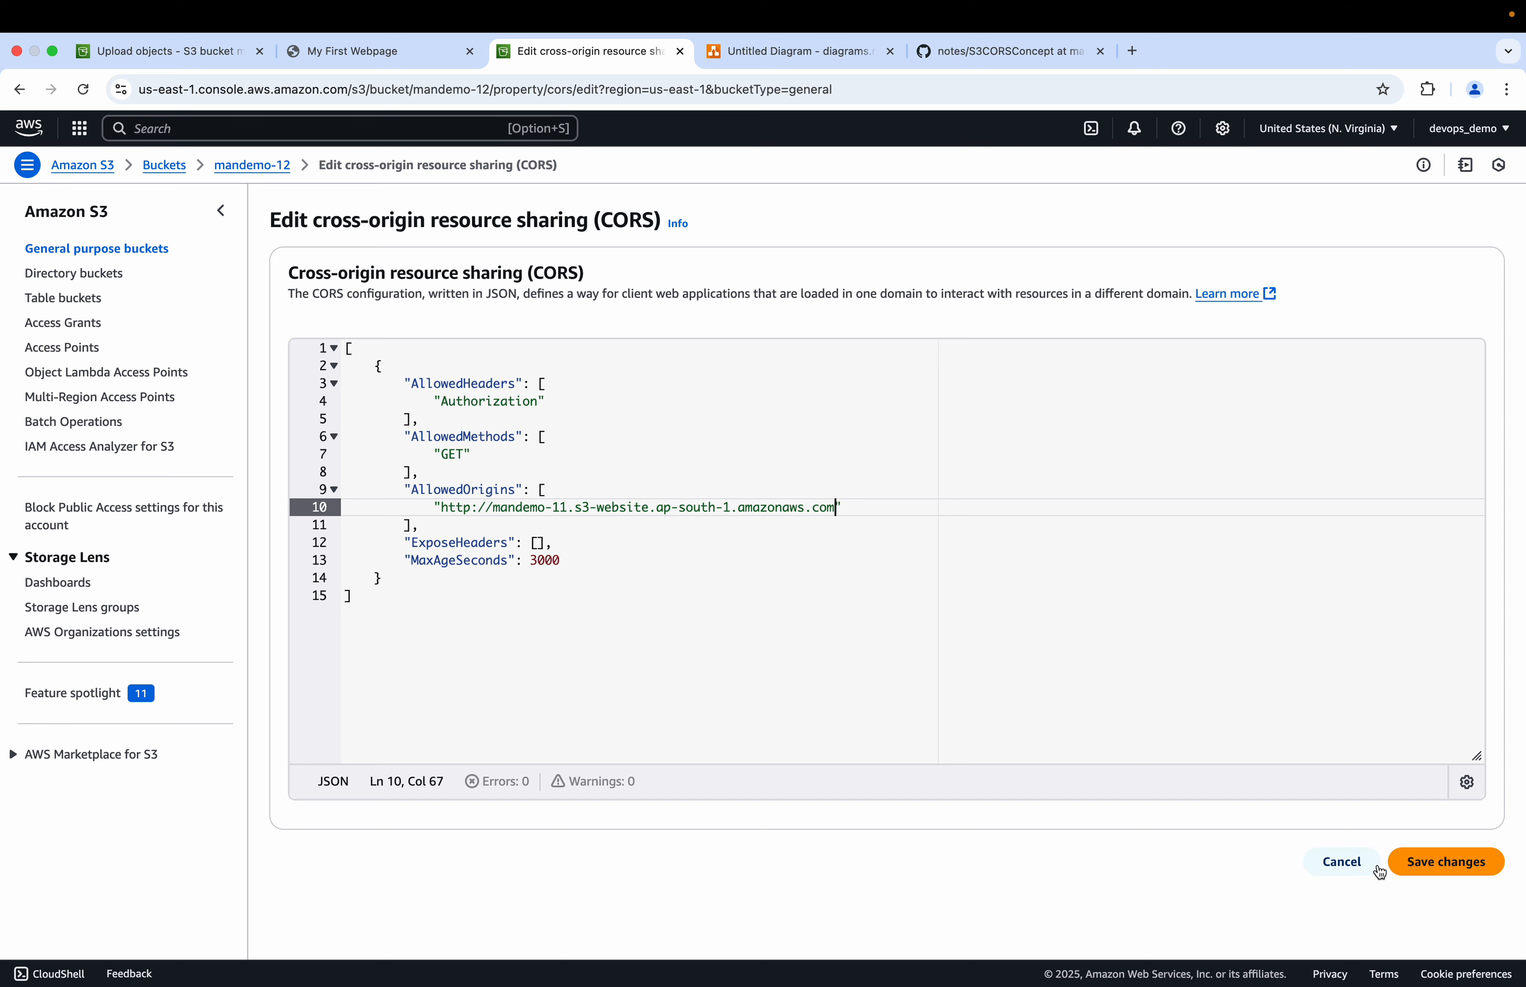
left_click(1431, 862)
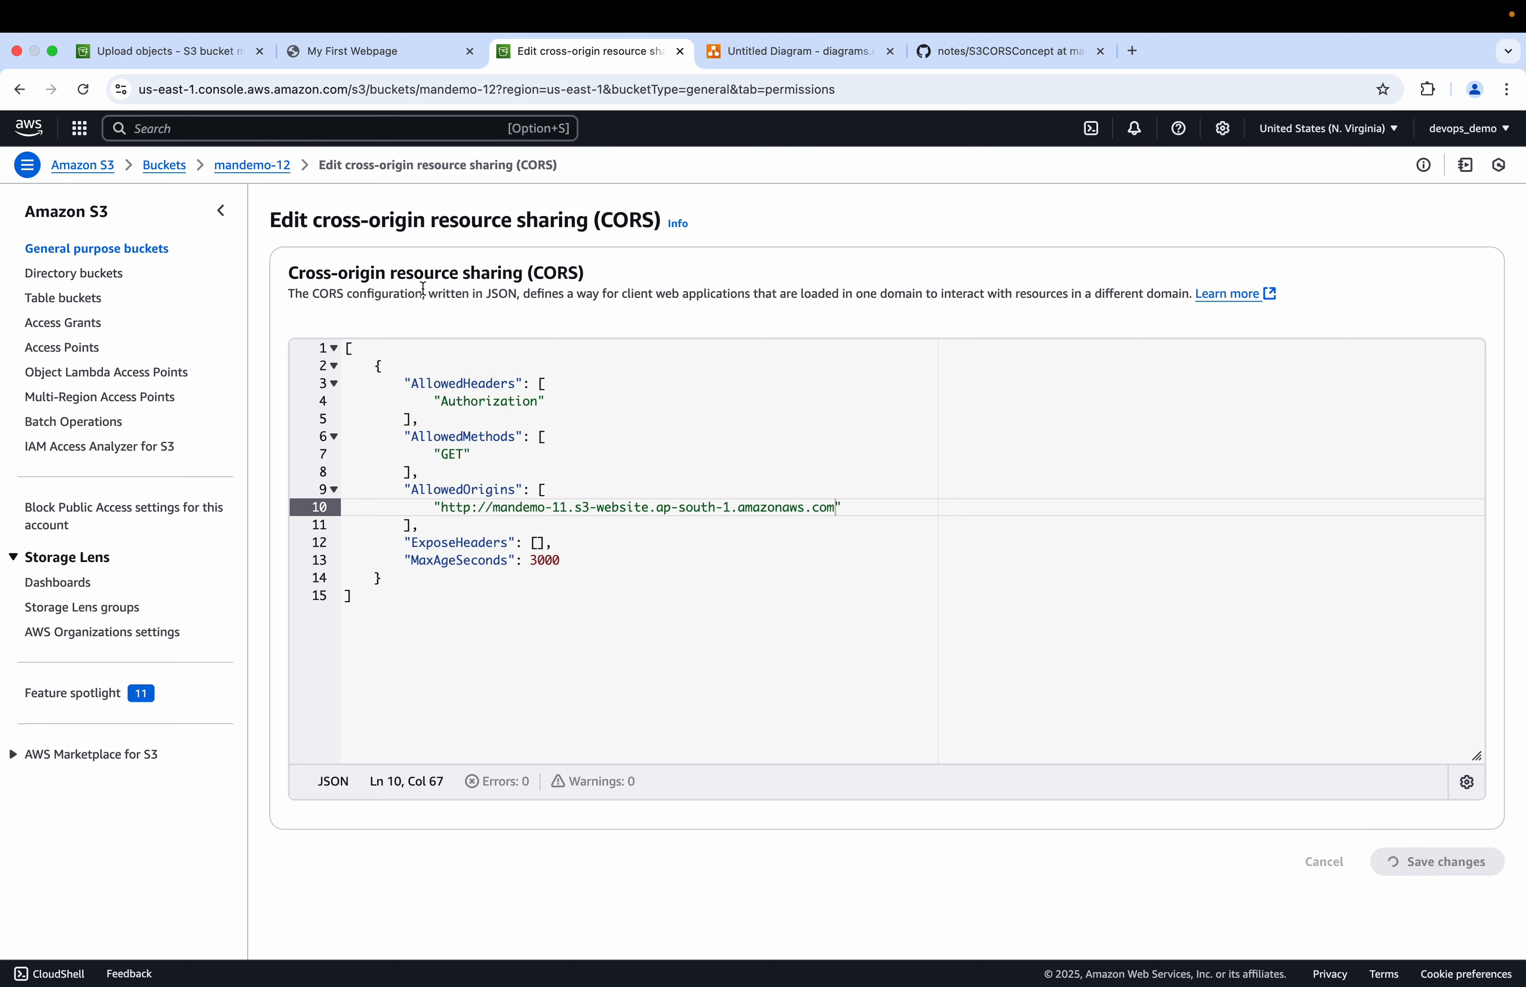
Step: Reload the mandemo-11 website and check the extra-page.html content and request in the Network panel
left_click(348, 57)
left_click(83, 92)
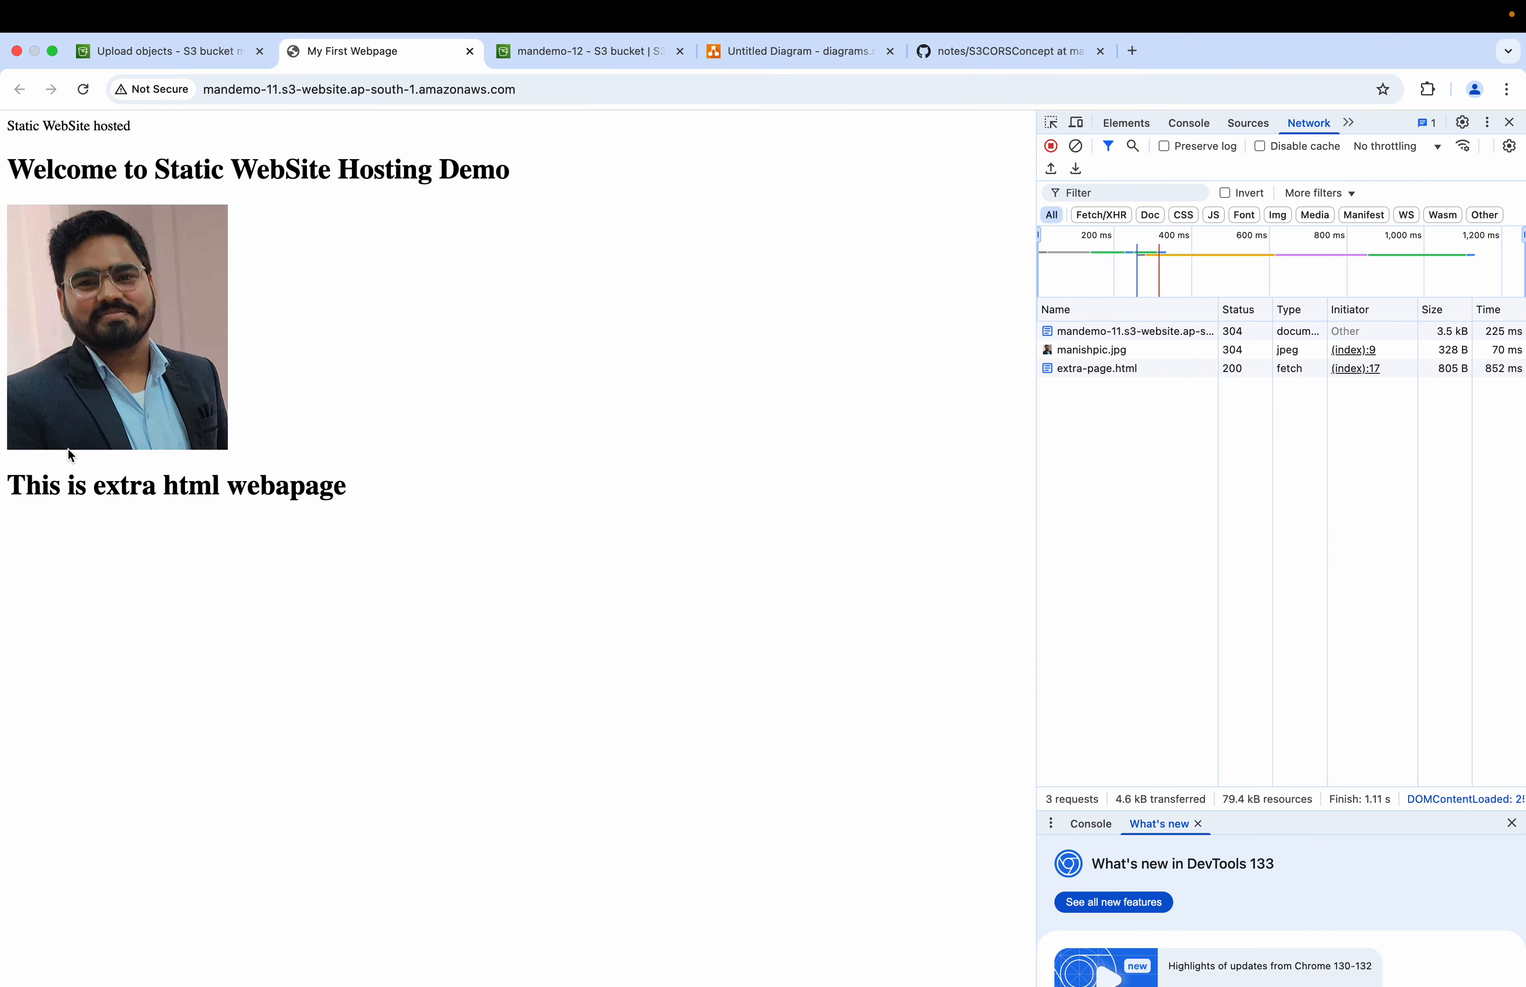
left_click_drag(9, 480, 352, 482)
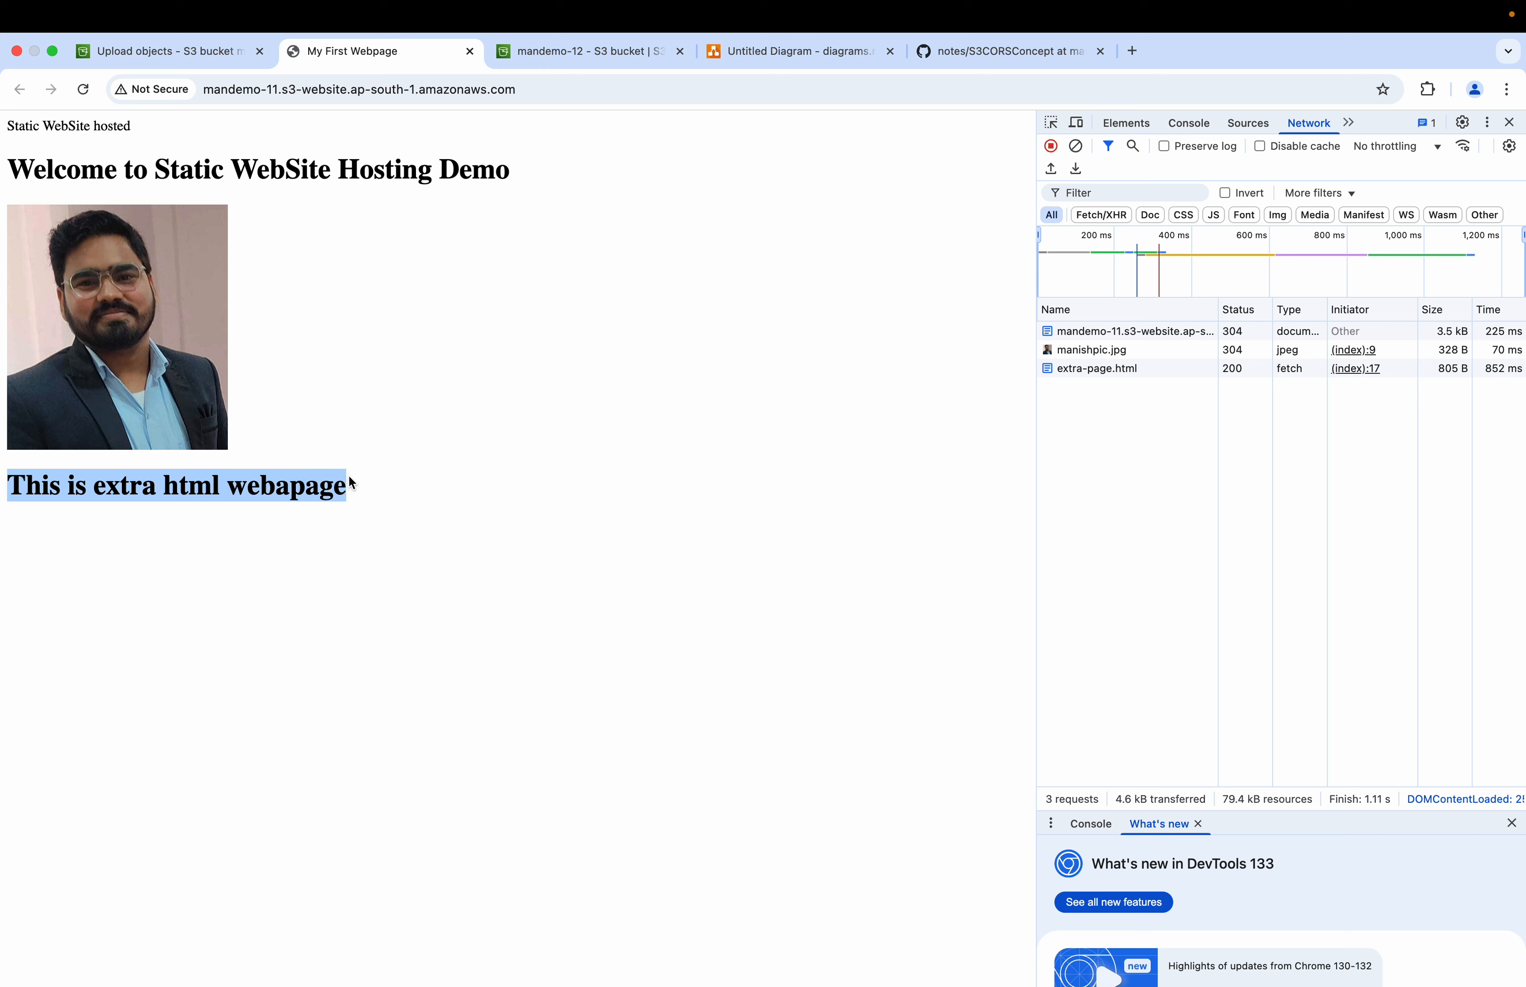